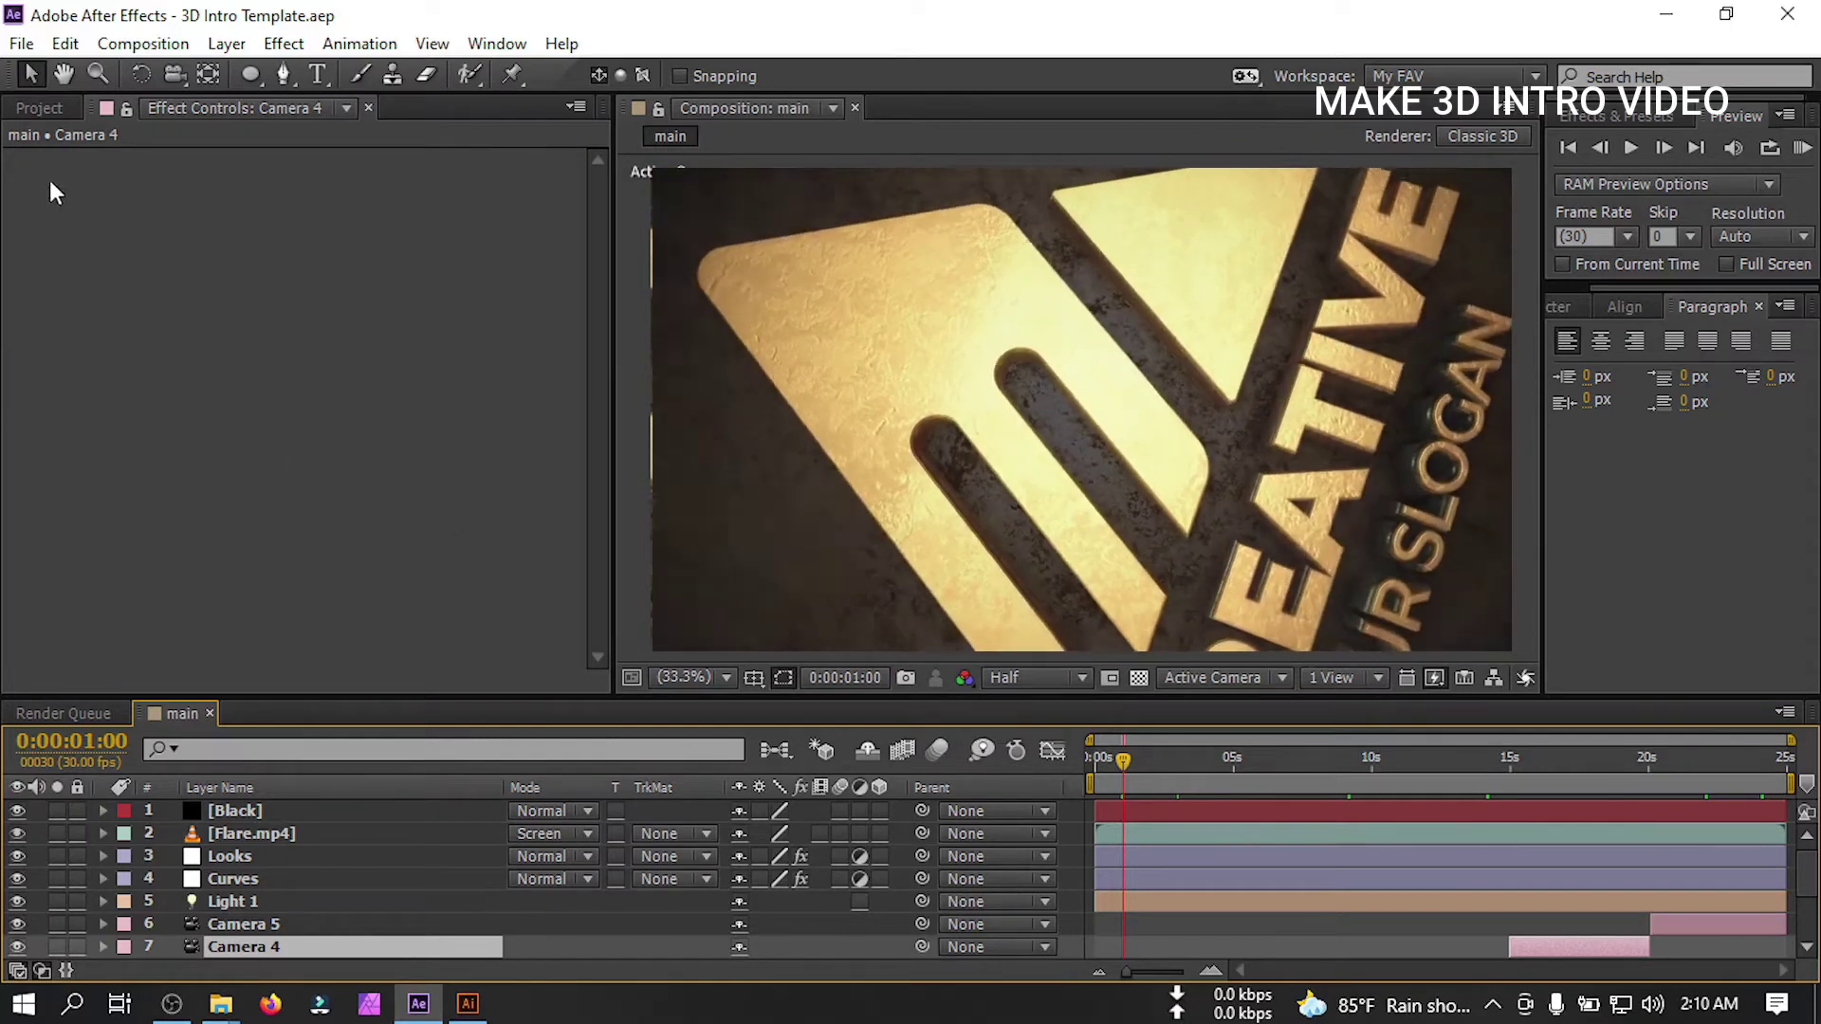
Create a new 1920×1080 composition named '3D Intro'
left_click(34, 110)
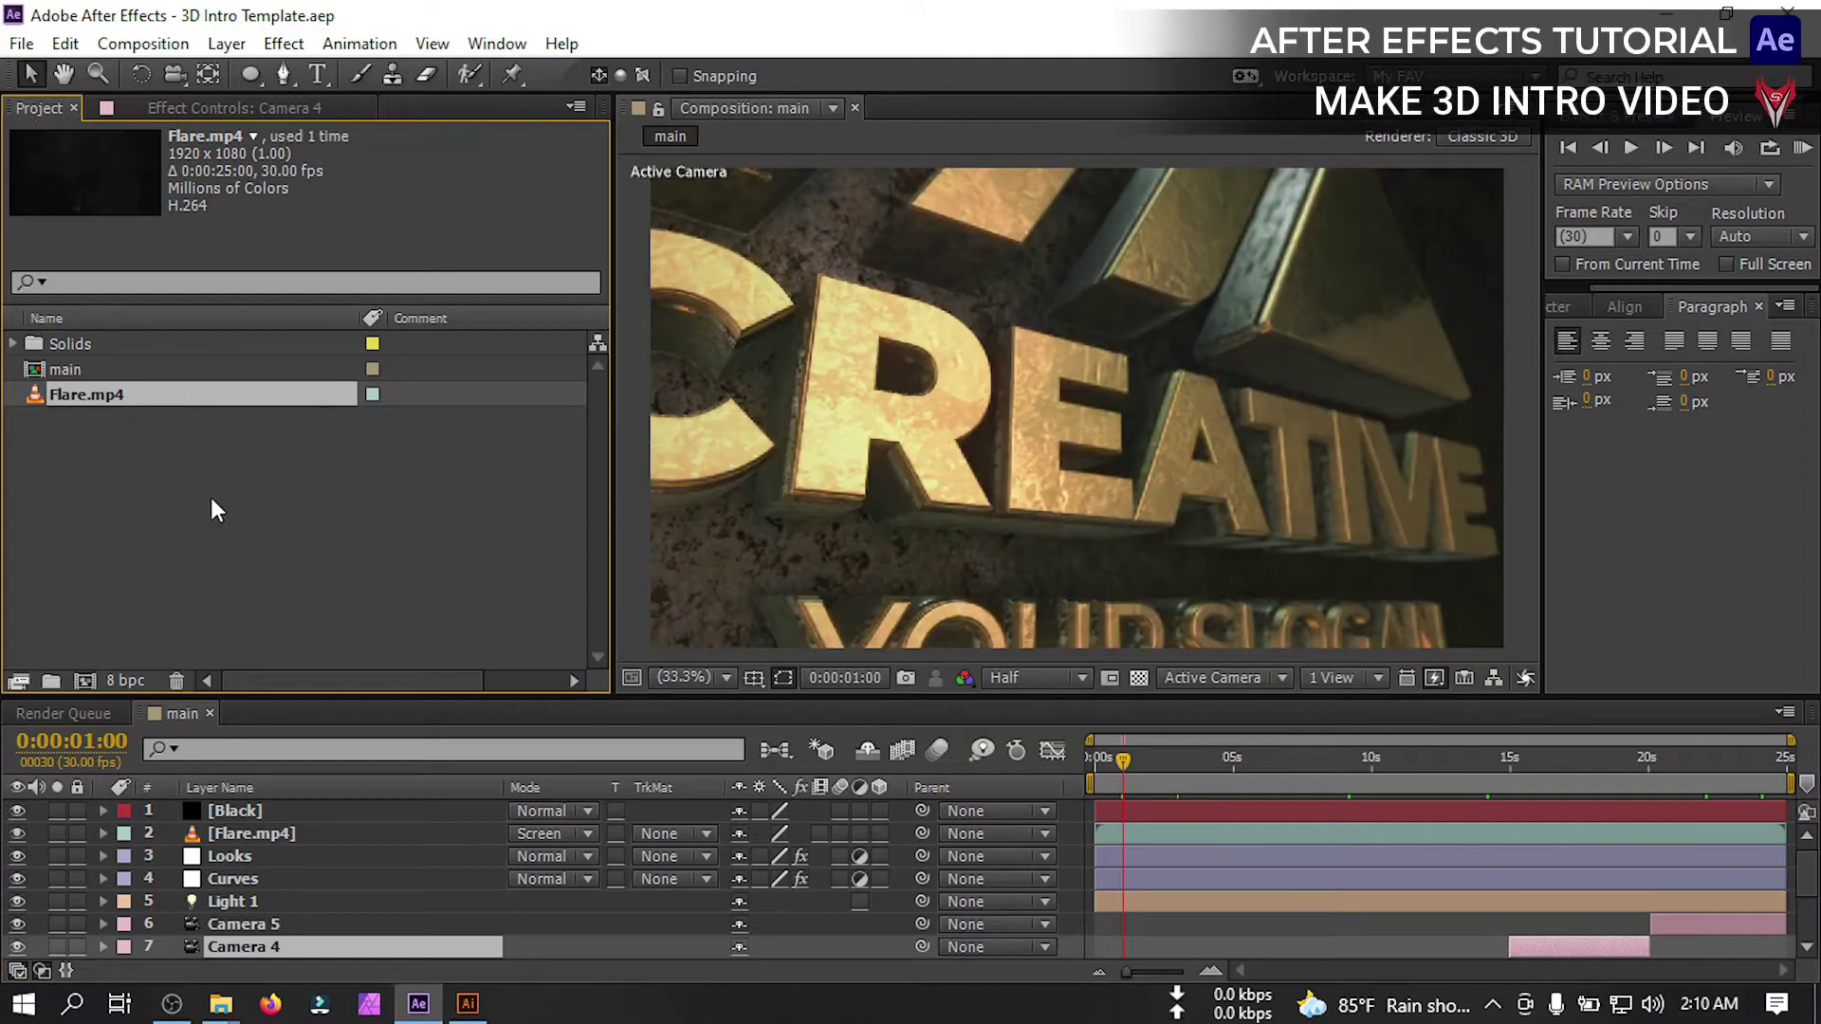
left_click(84, 679)
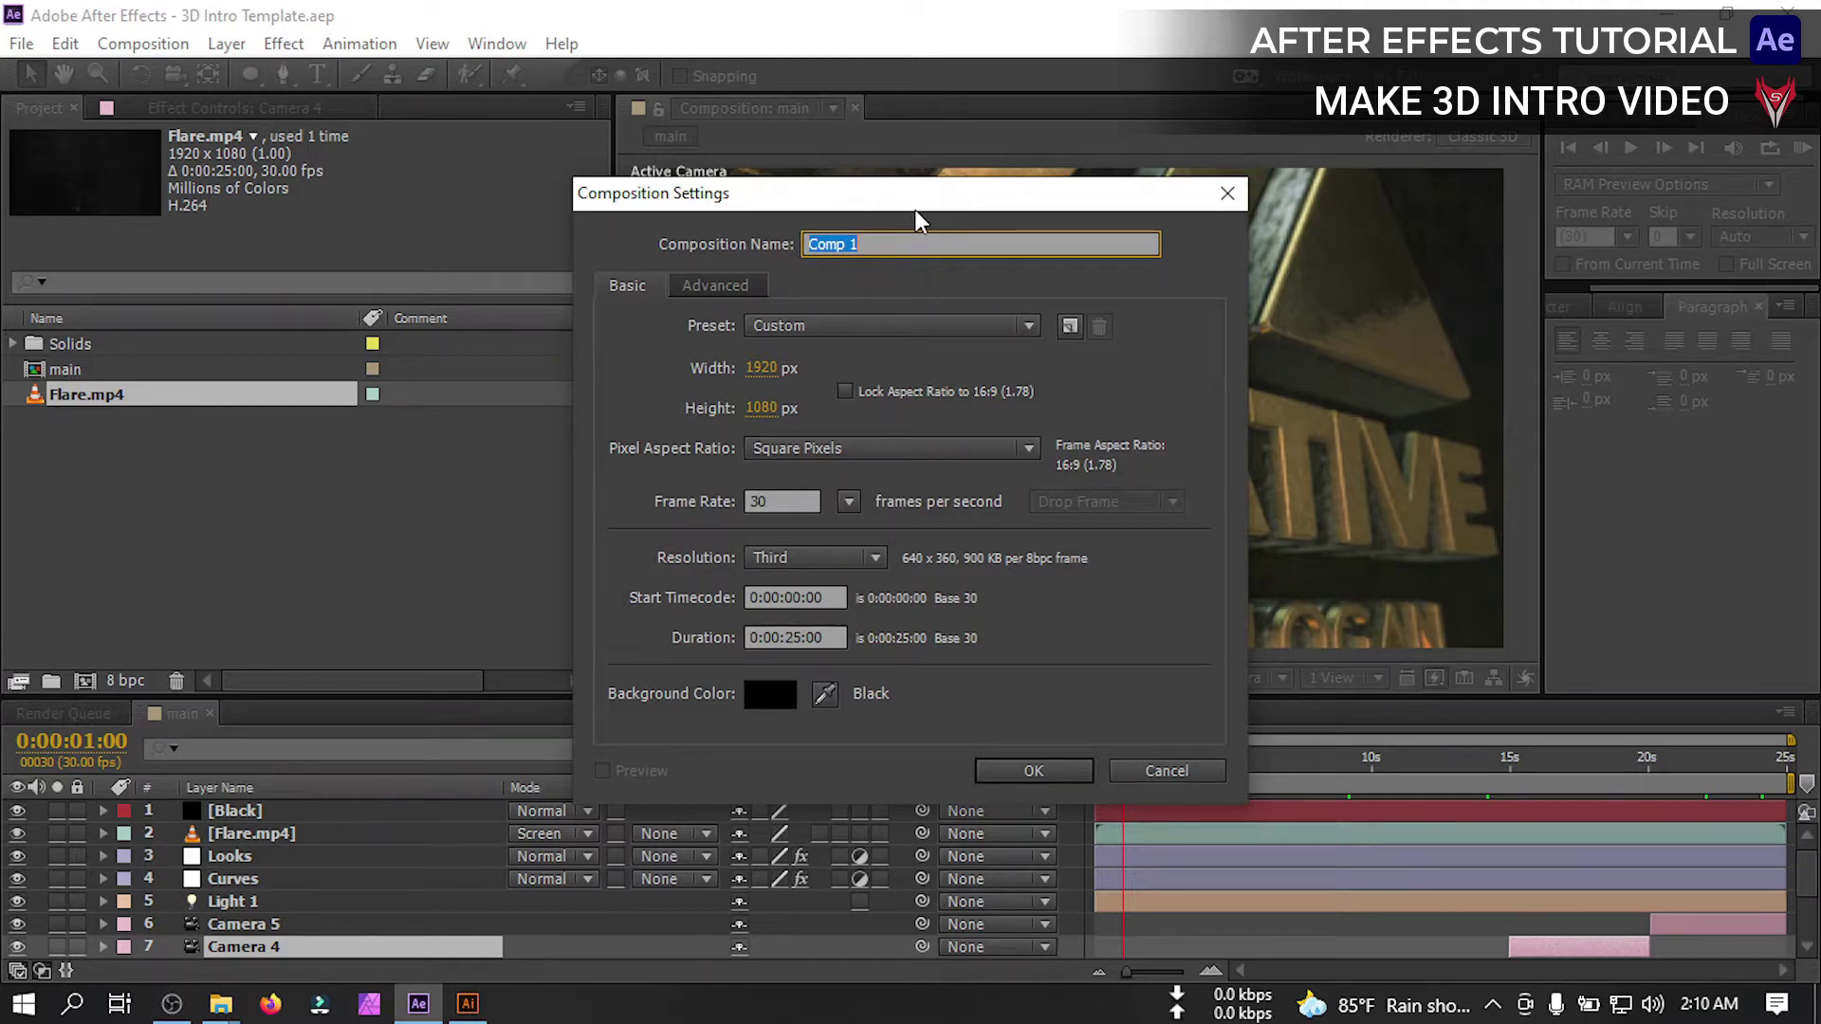
type("3D Intro")
left_click(1032, 772)
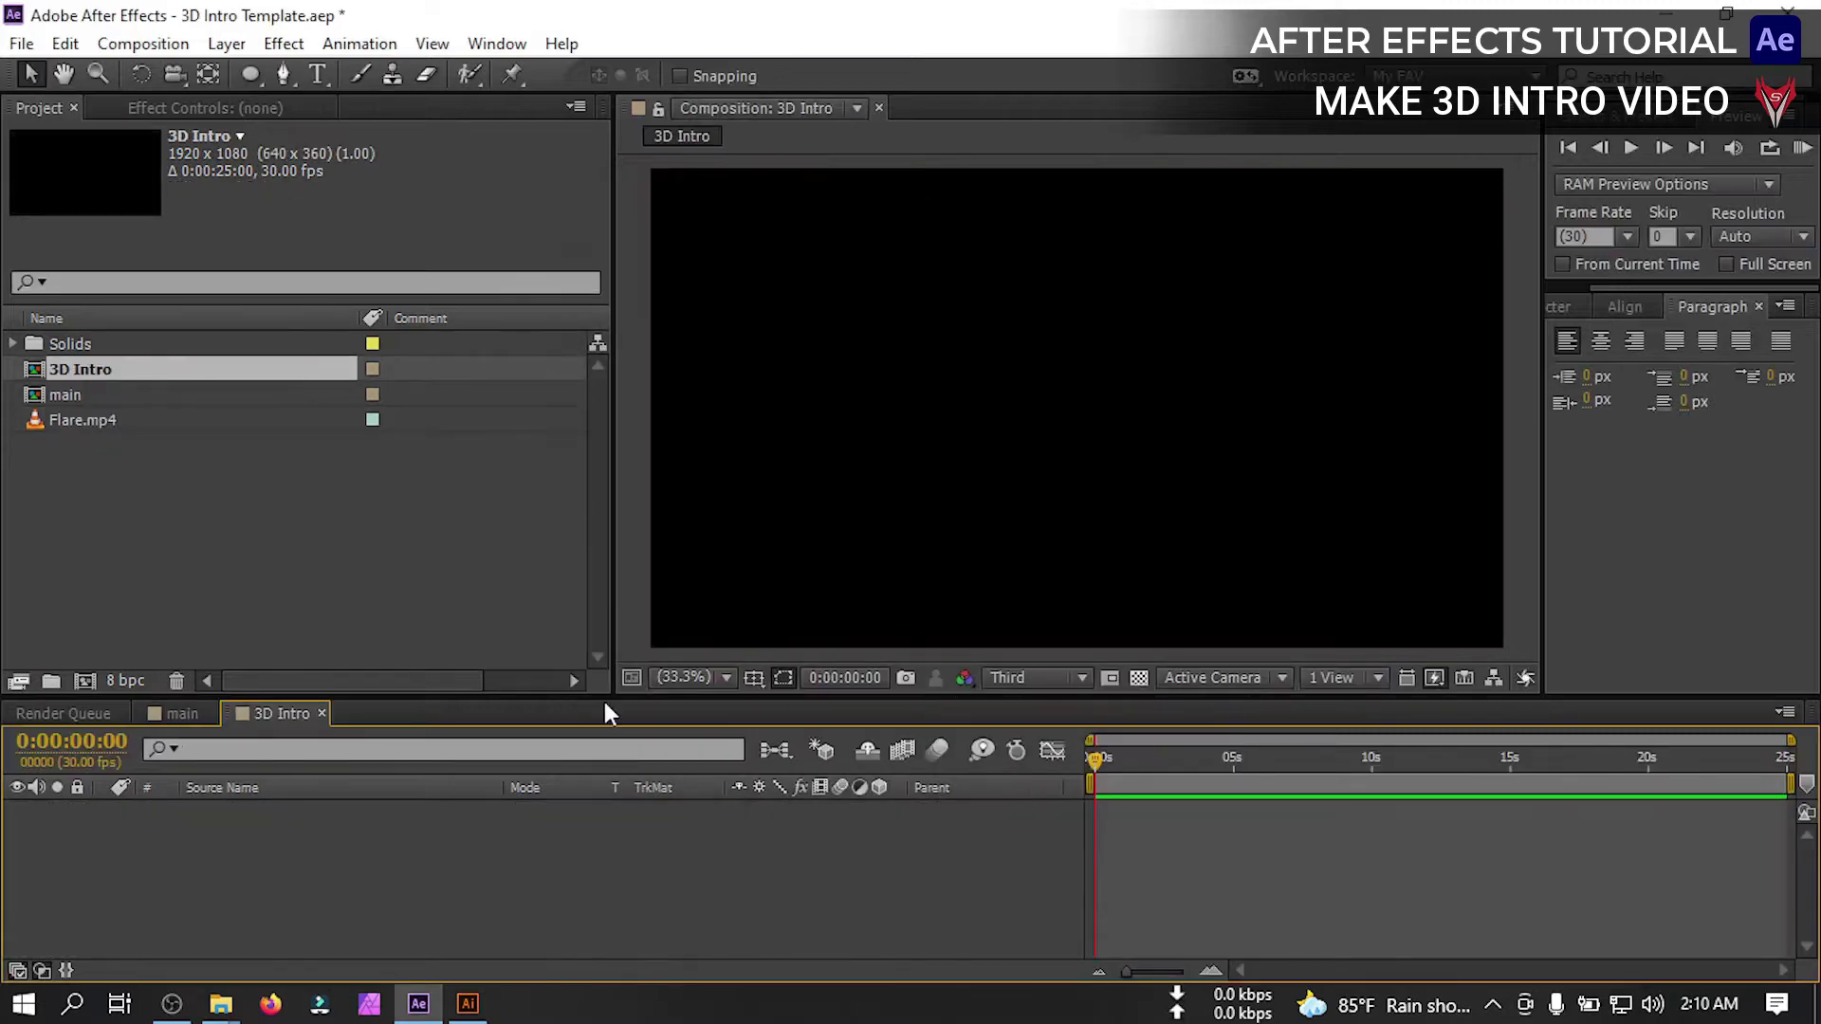
Start a new solid layer named 'Logo Mask' in the composition
right_click(275, 887)
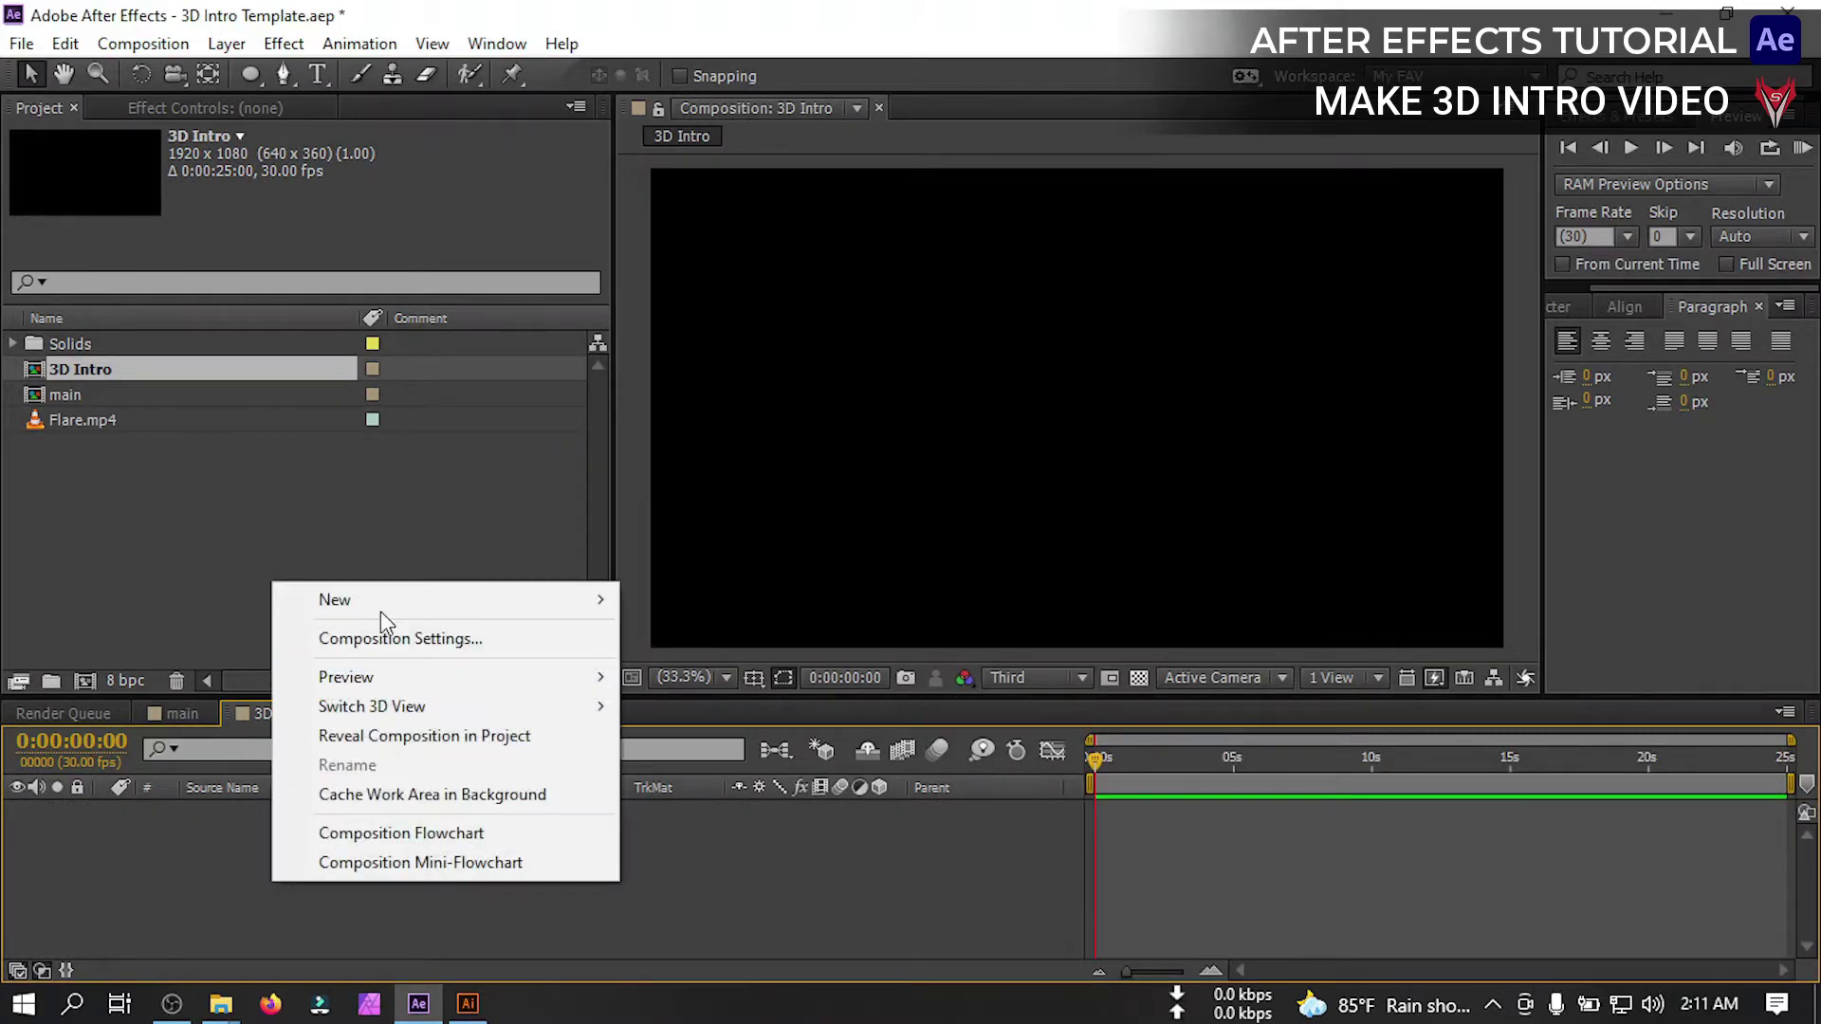
mouse_move(384, 610)
left_click(715, 666)
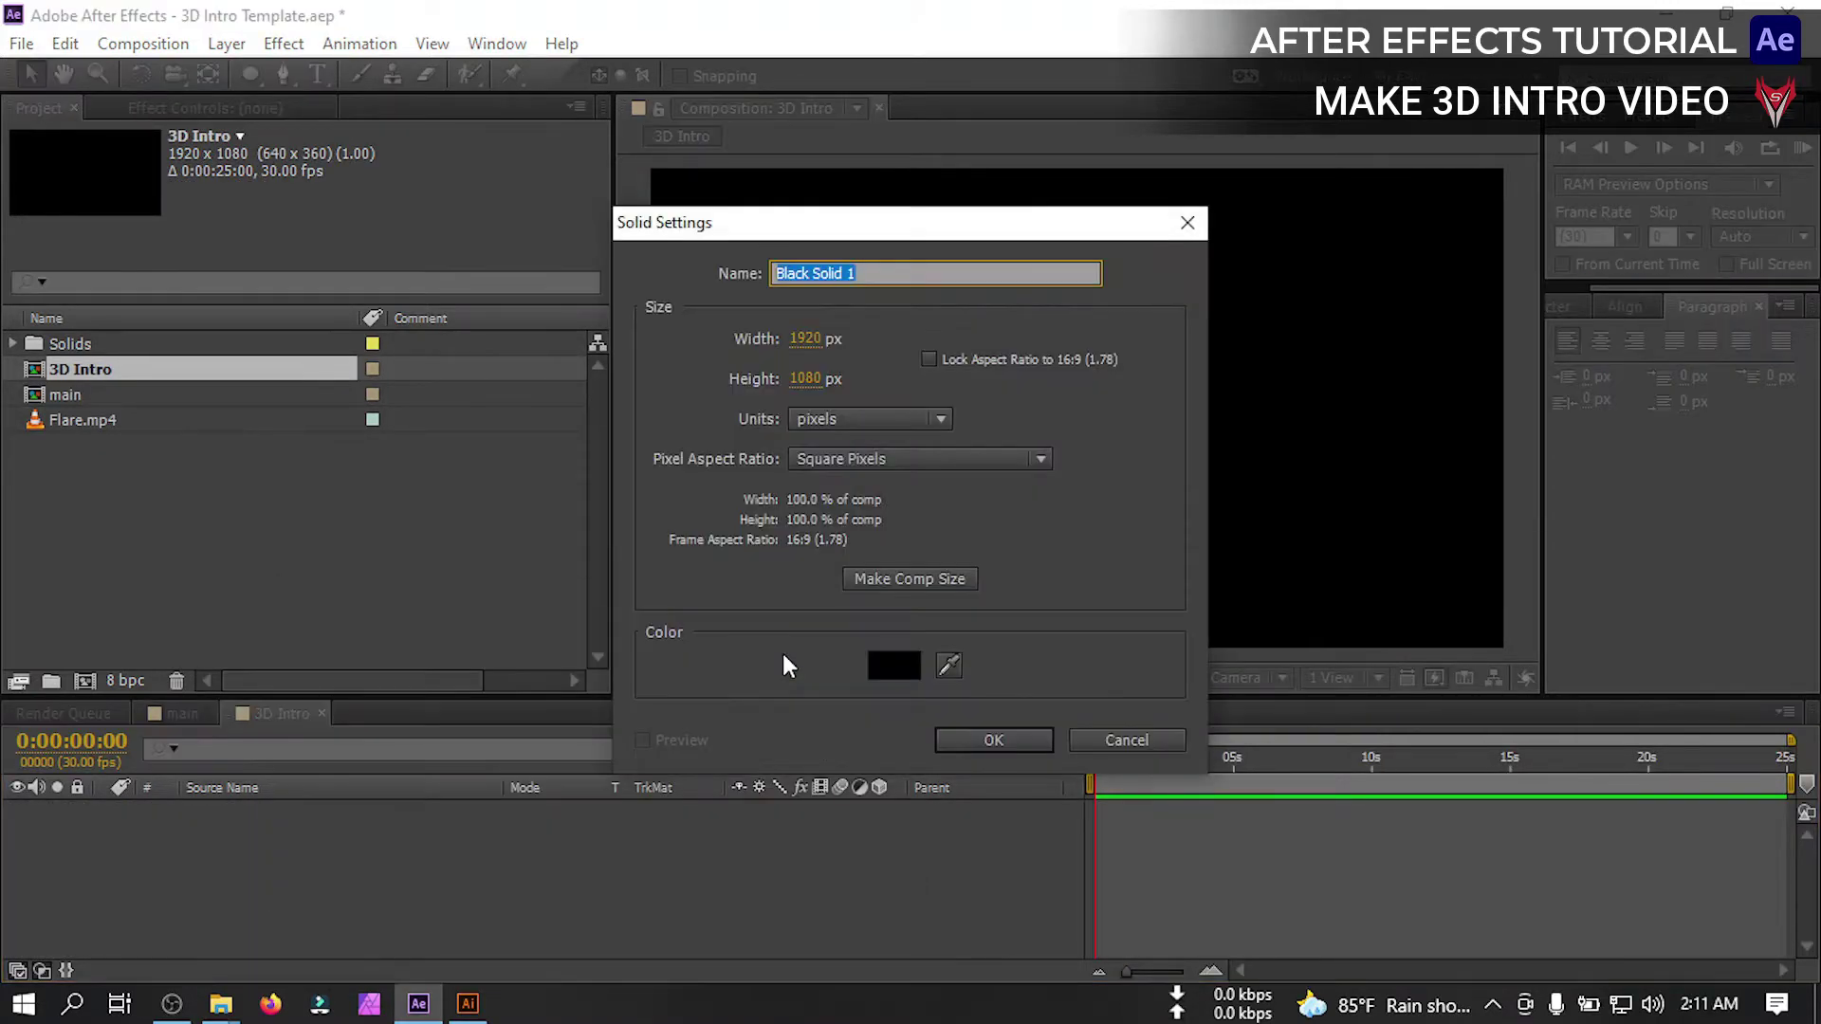
type("Logo Mask")
Confirm the Logo Mask solid, then copy the CREATIVE logo and slogan in Illustrator
left_click(993, 740)
left_click(468, 1003)
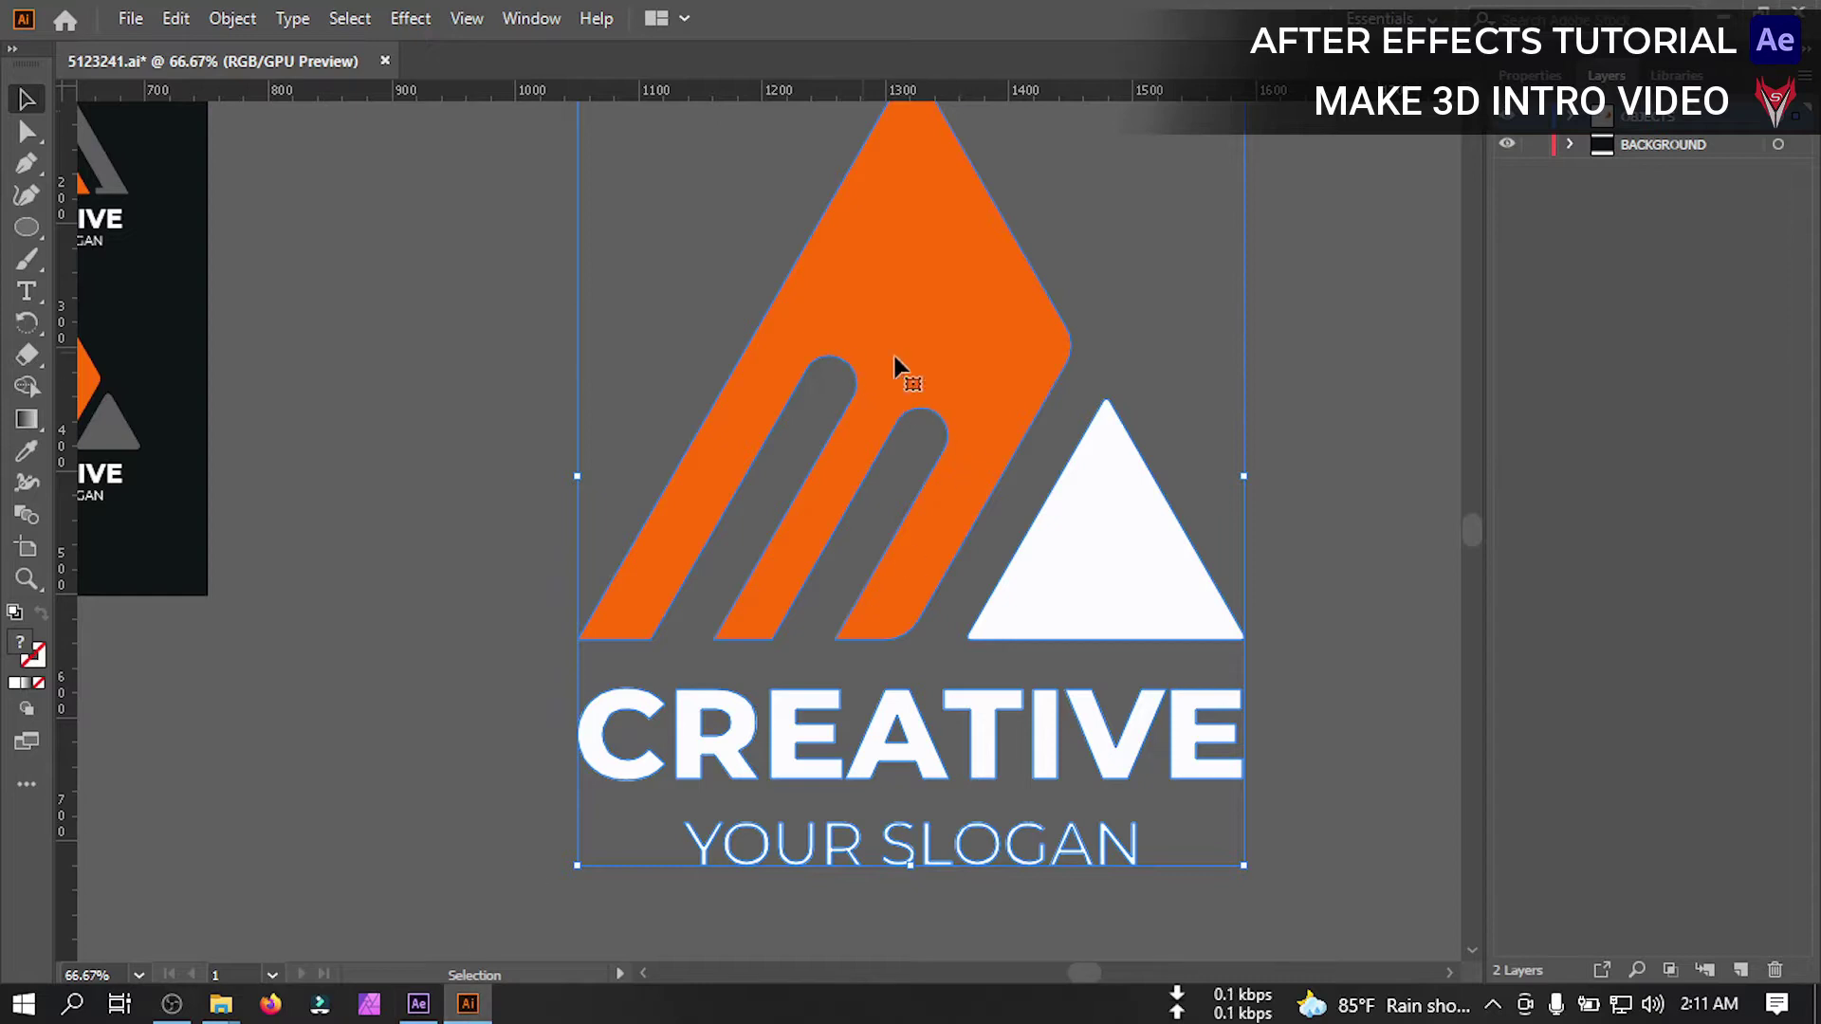
scroll(797, 495, "up", 1)
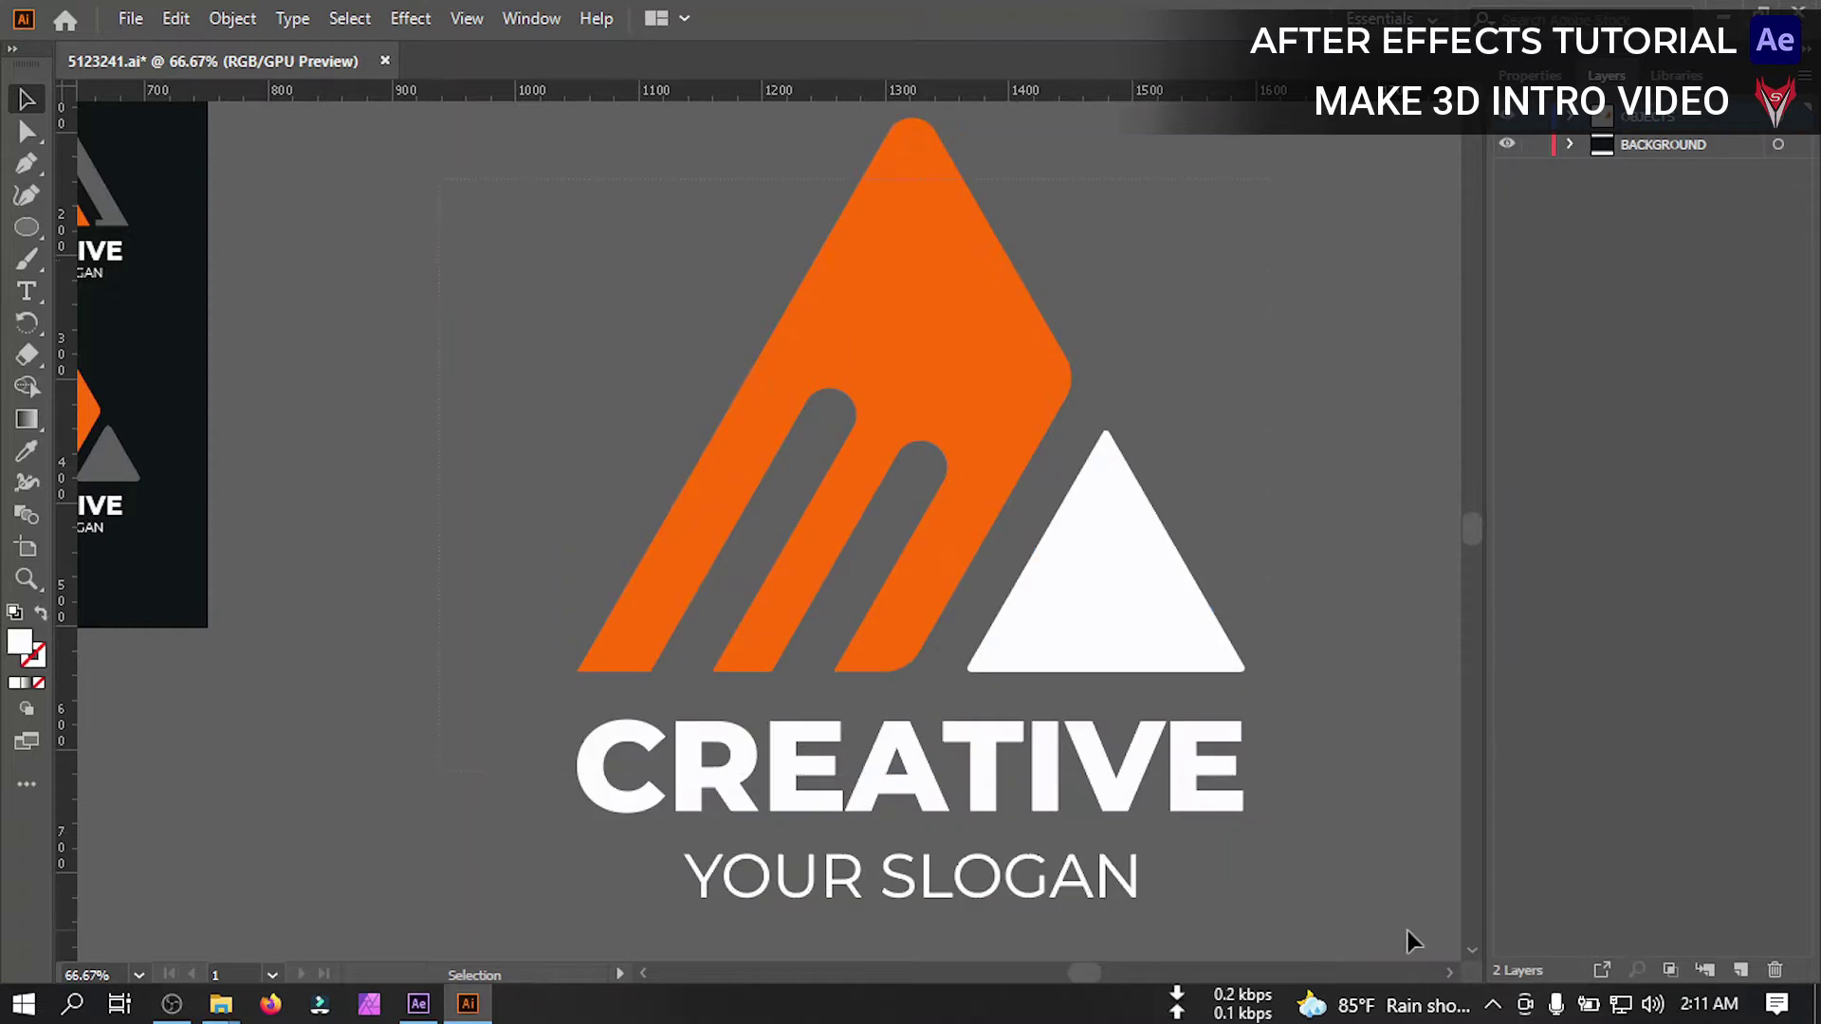
left_click(176, 18)
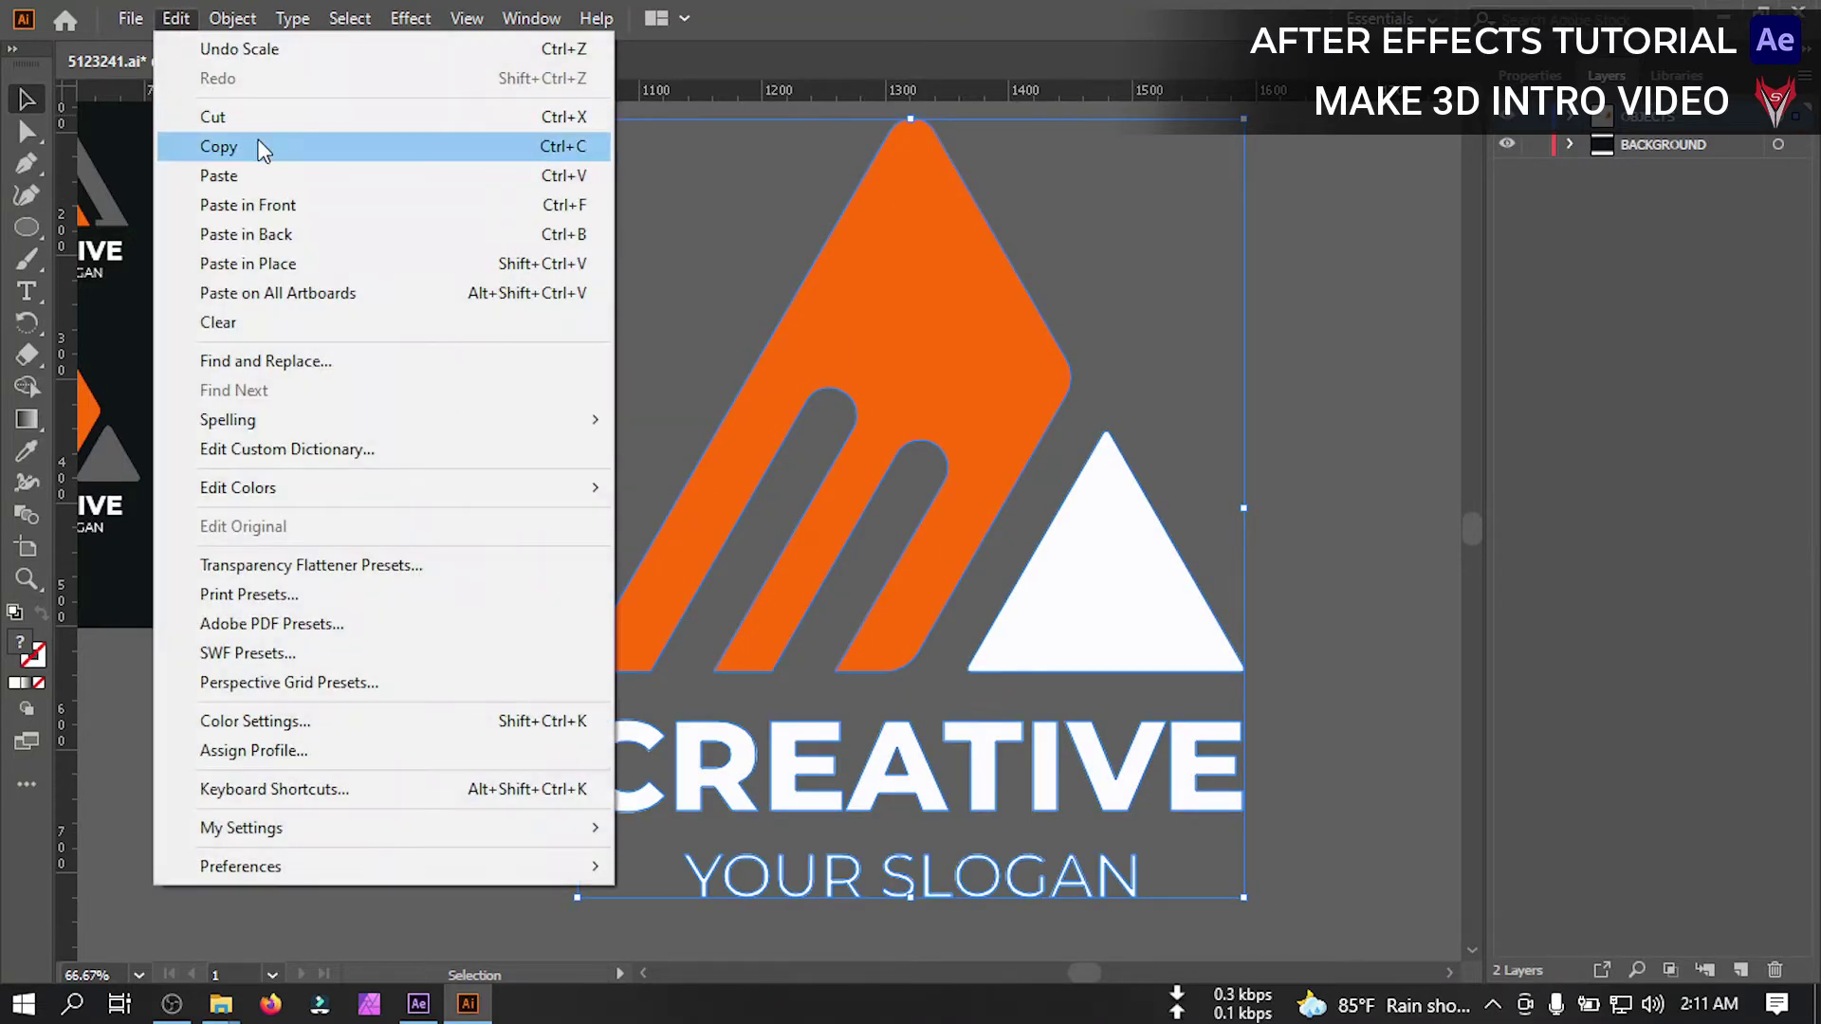
left_click(227, 146)
left_click(419, 1003)
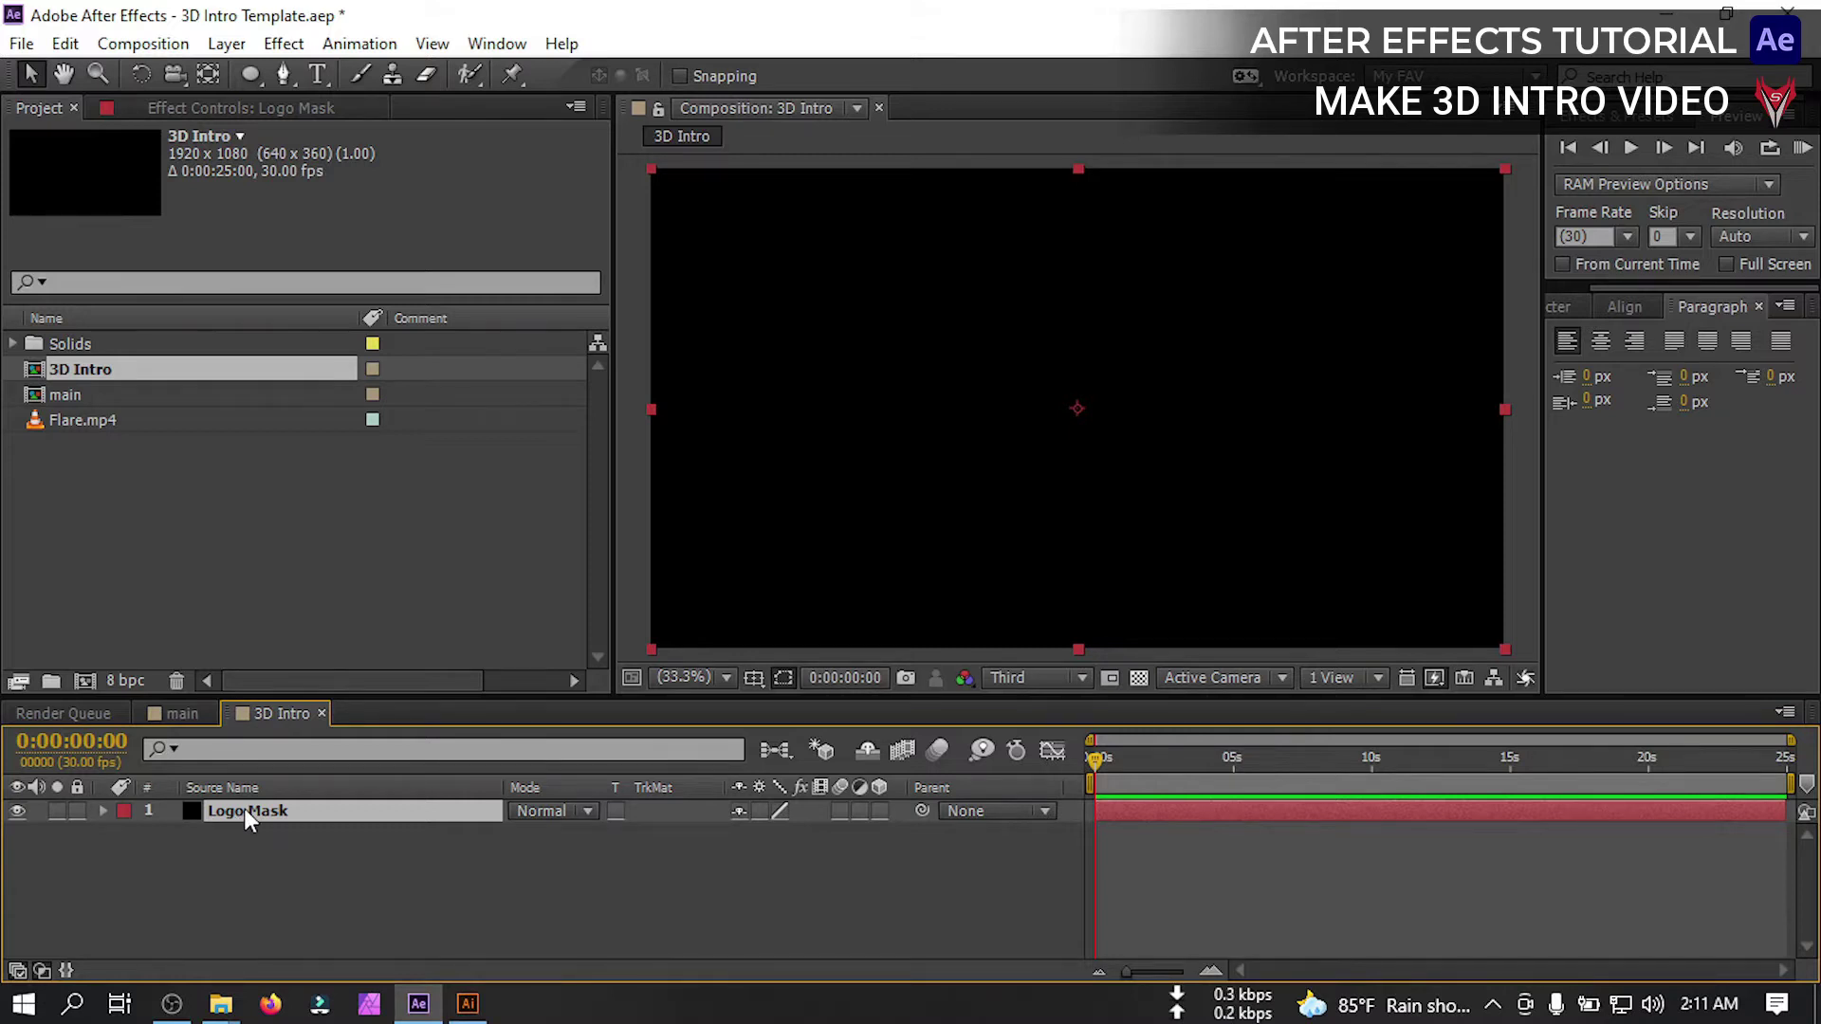
Paste the logo outlines as masks onto the Logo Mask layer
left_click(66, 44)
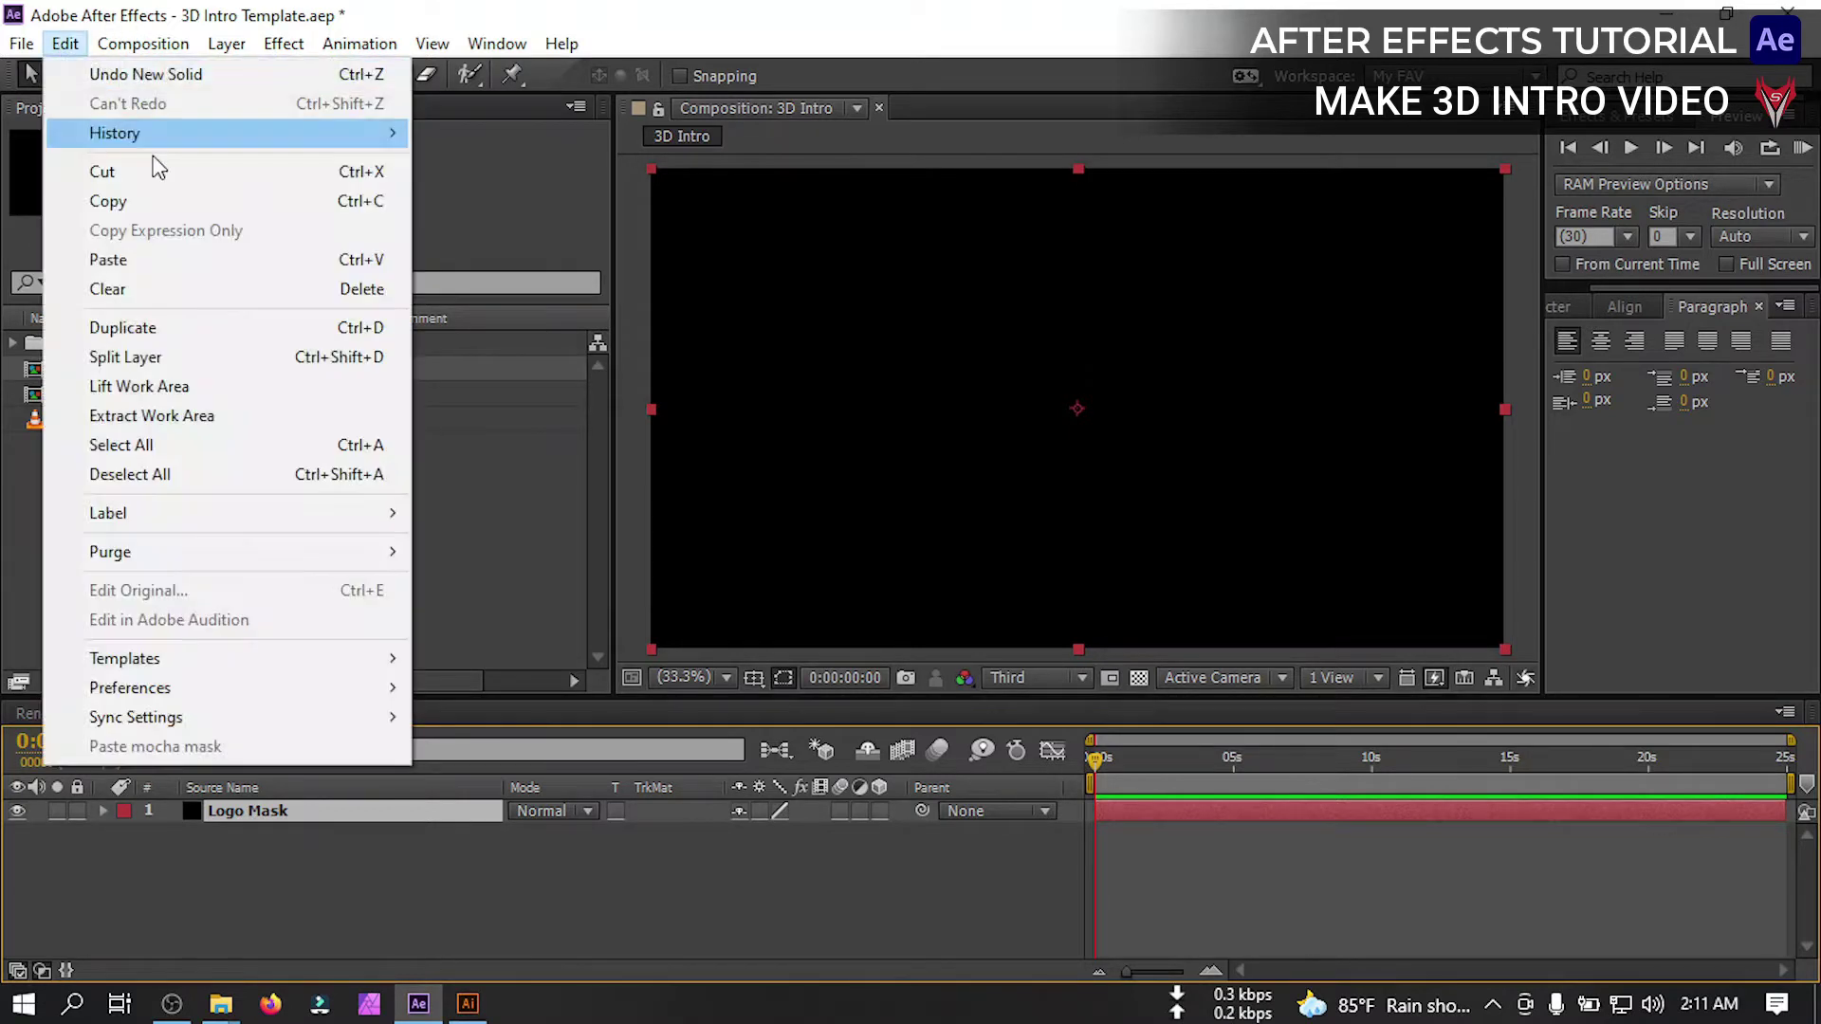
left_click(107, 261)
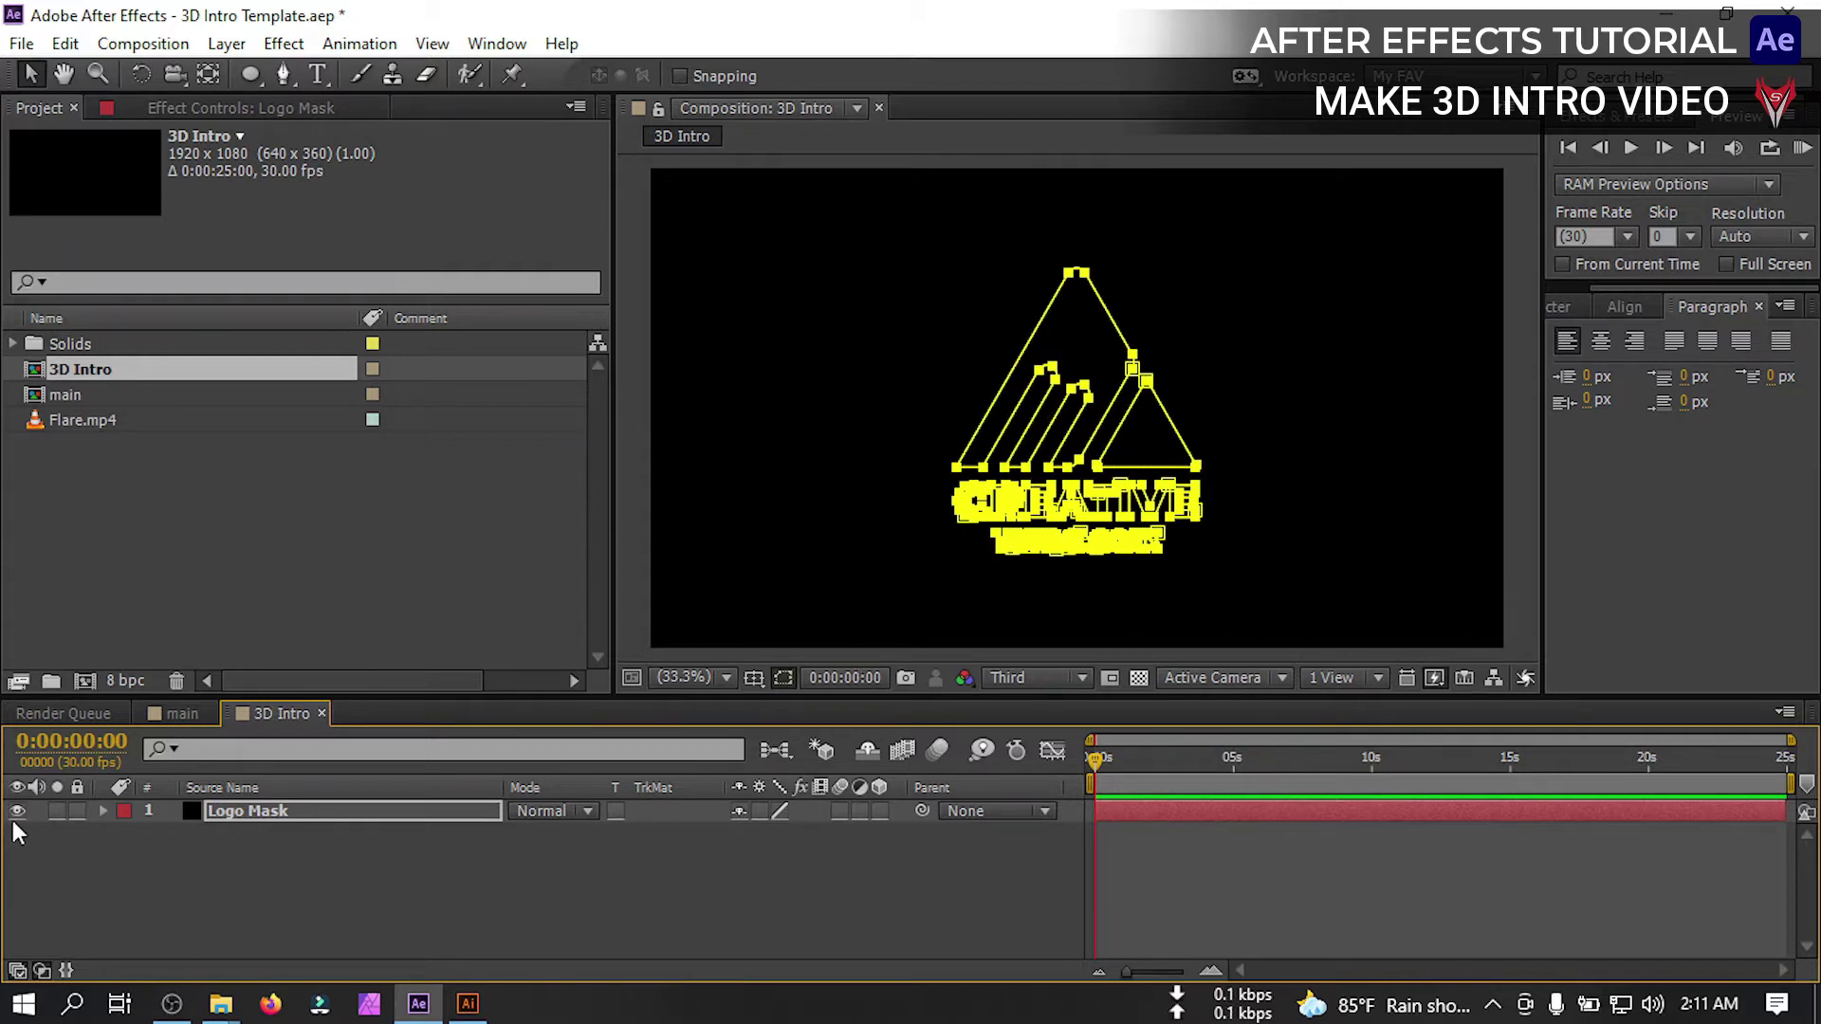
left_click(91, 852)
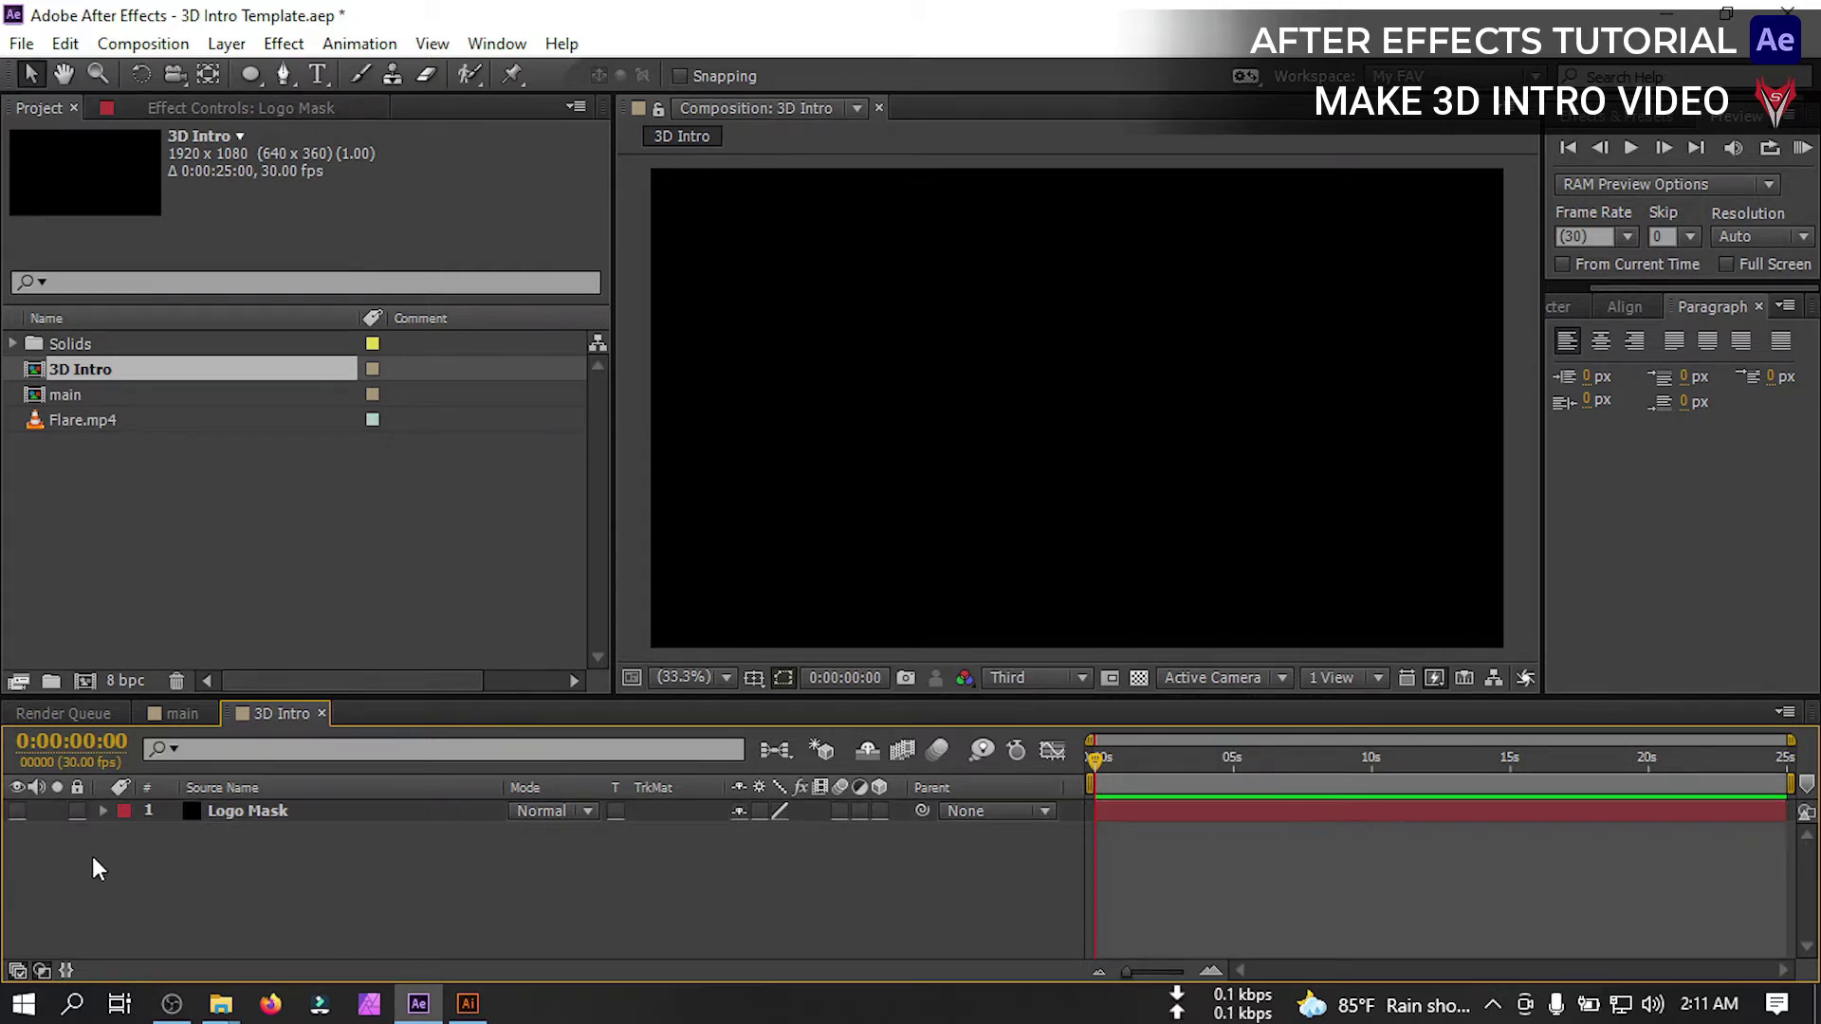
Add a new black solid named 'E3D' above Logo Mask
right_click(168, 886)
mouse_move(306, 607)
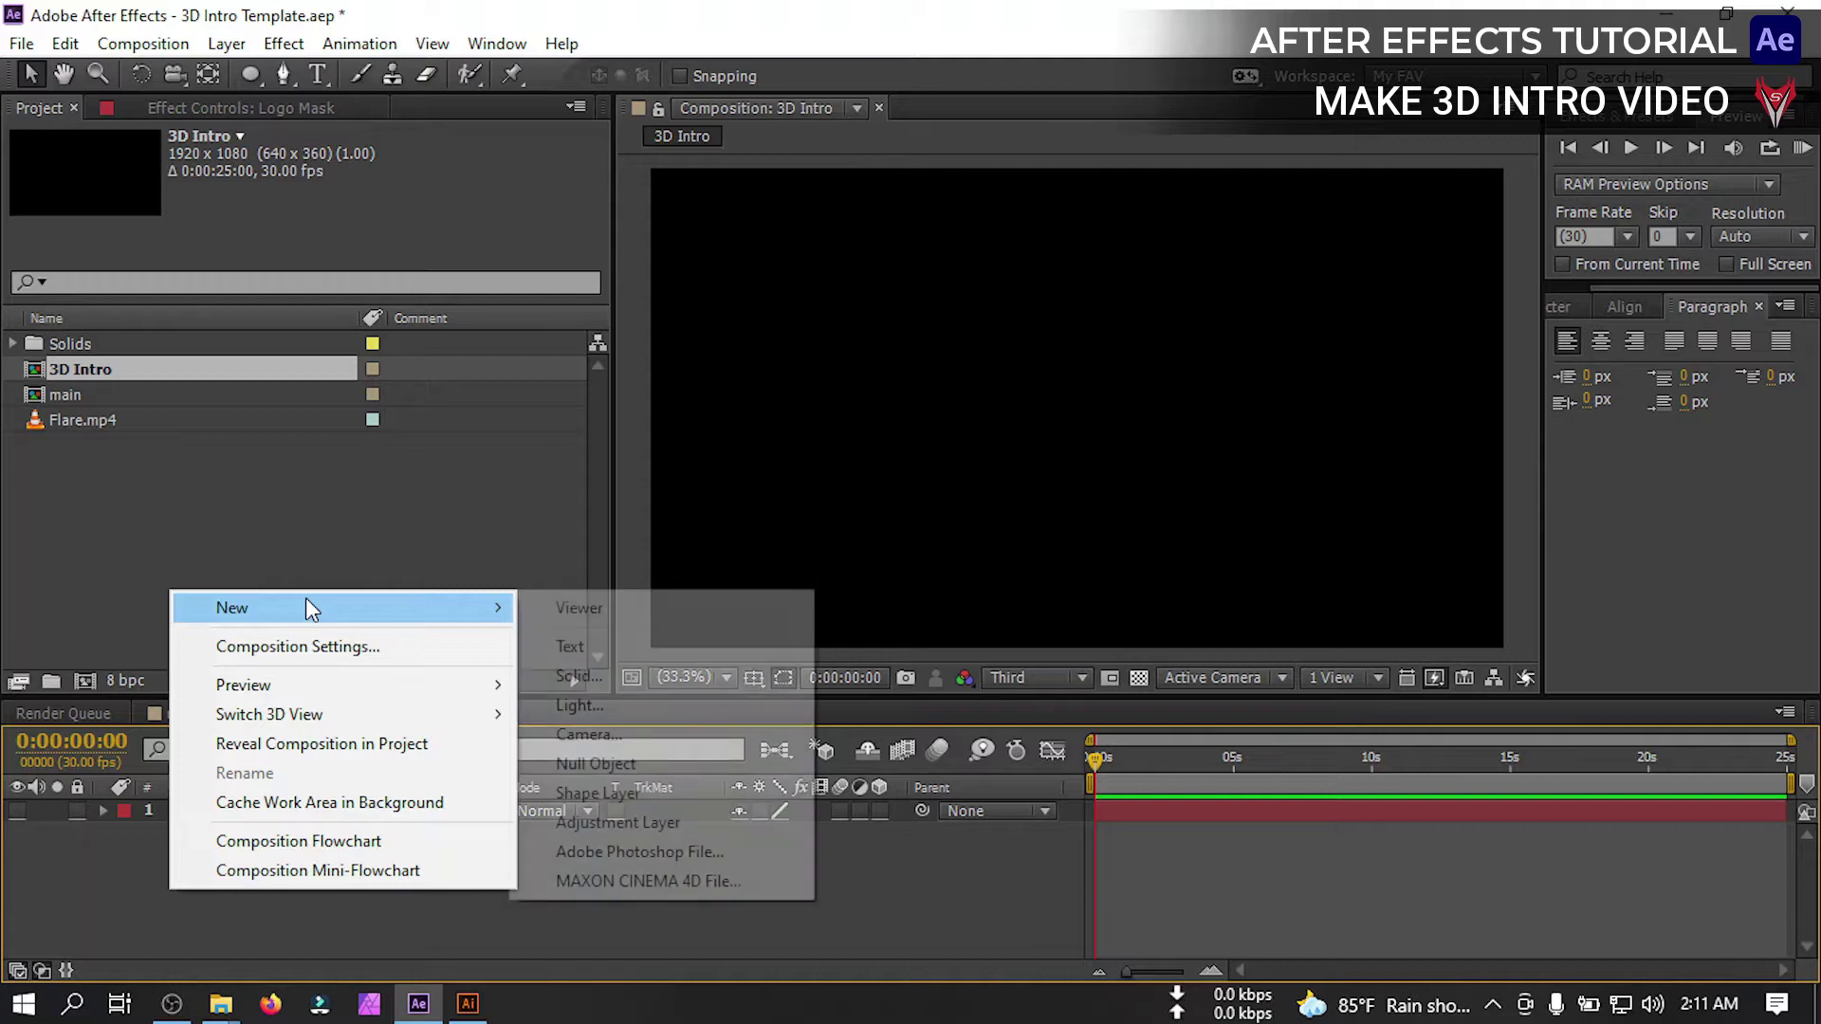
left_click(619, 685)
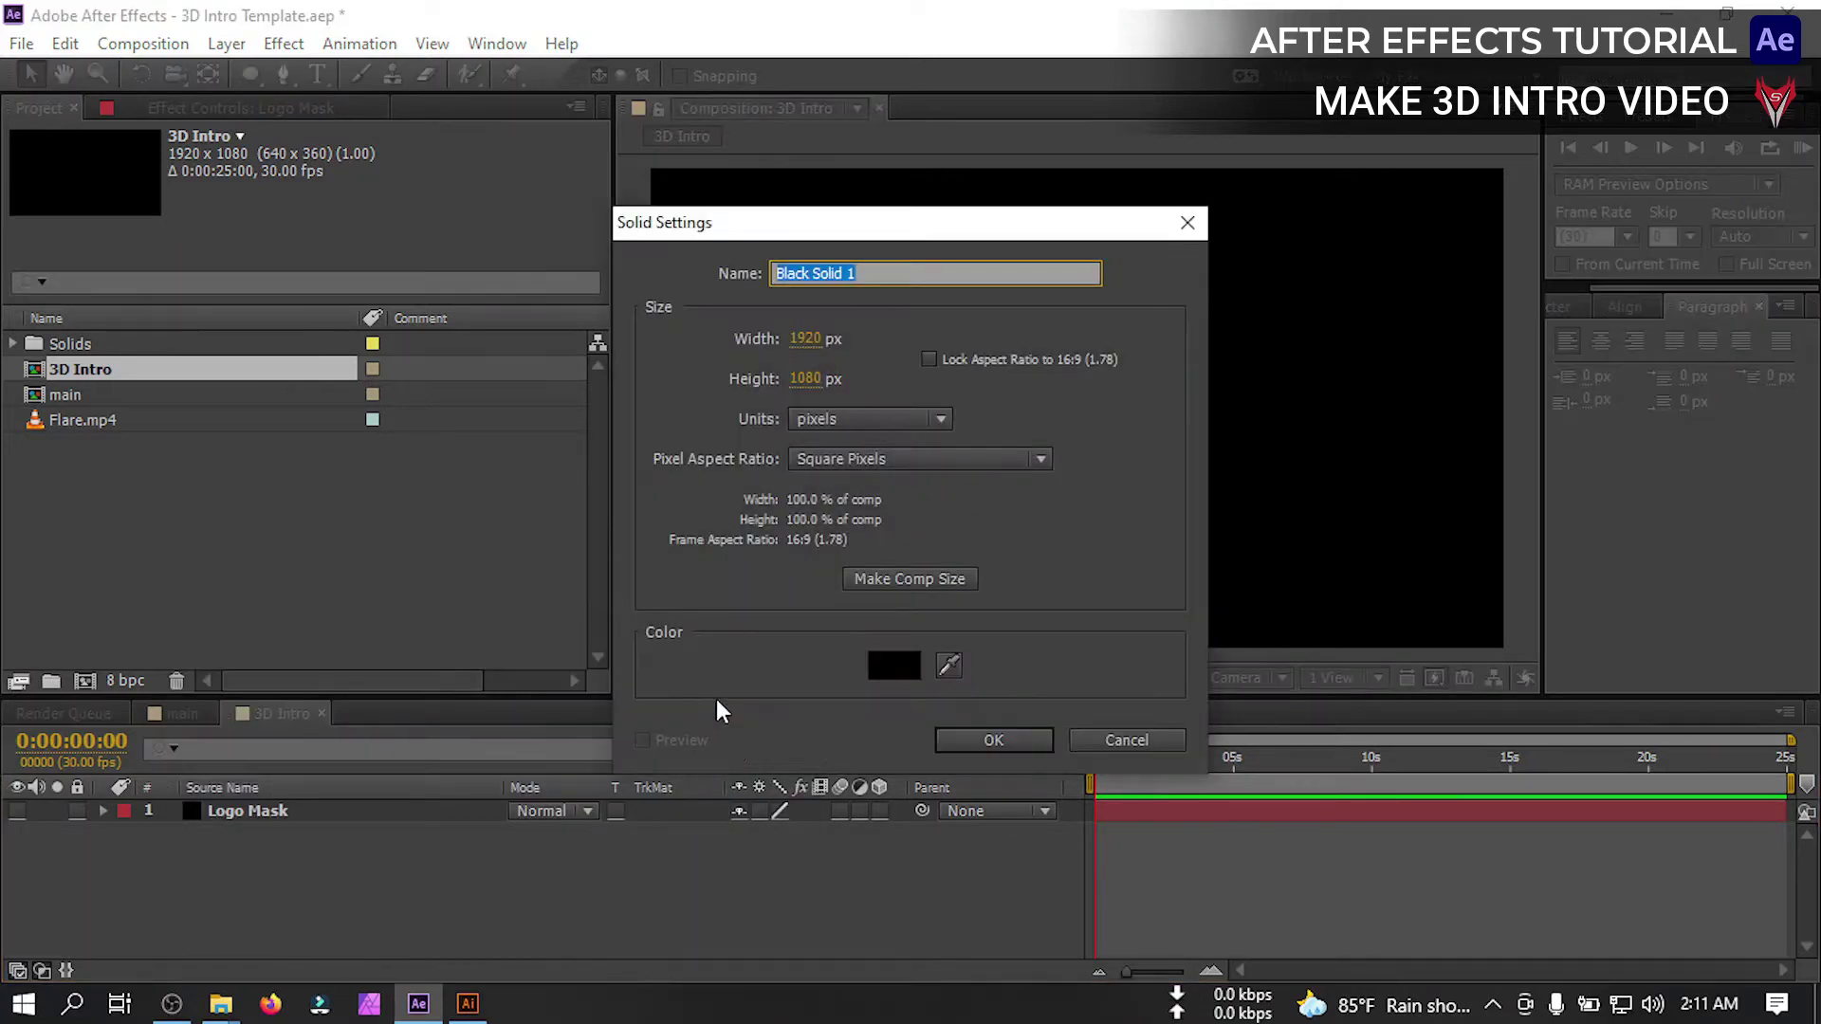
type("E3D")
left_click(991, 745)
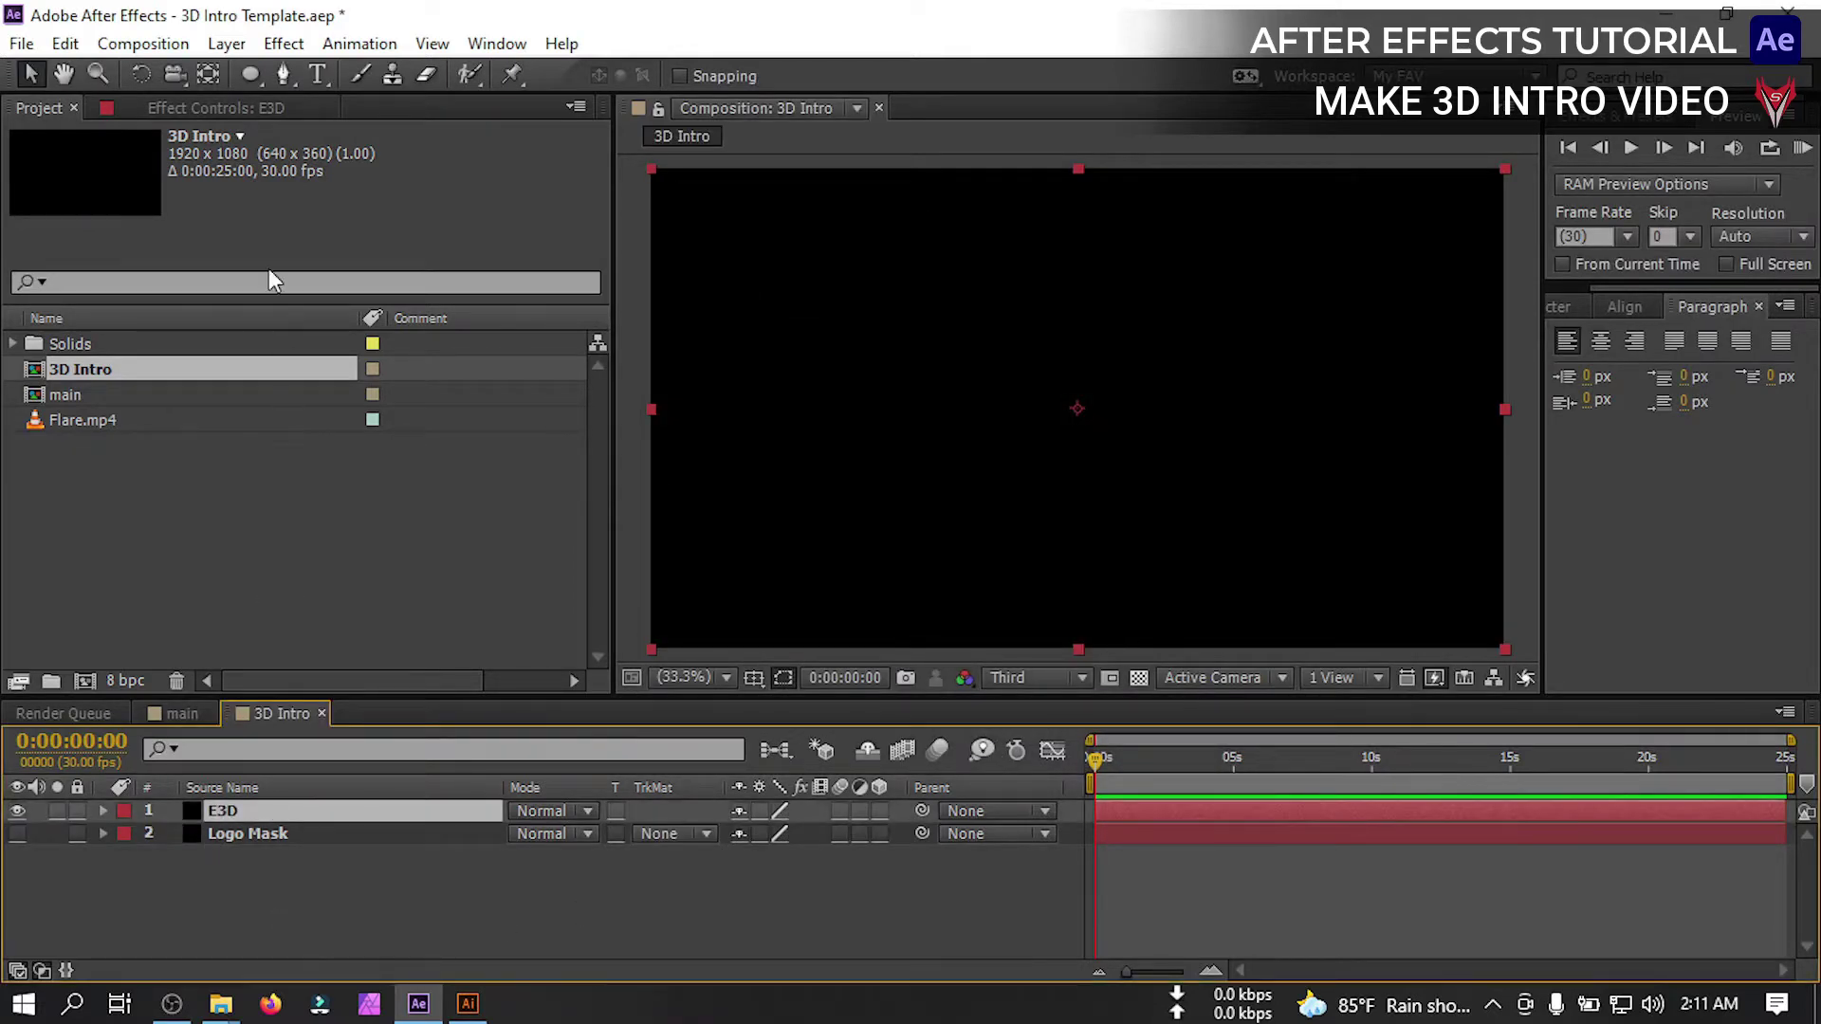
Apply Video Copilot's Element effect to the E3D layer
left_click(190, 106)
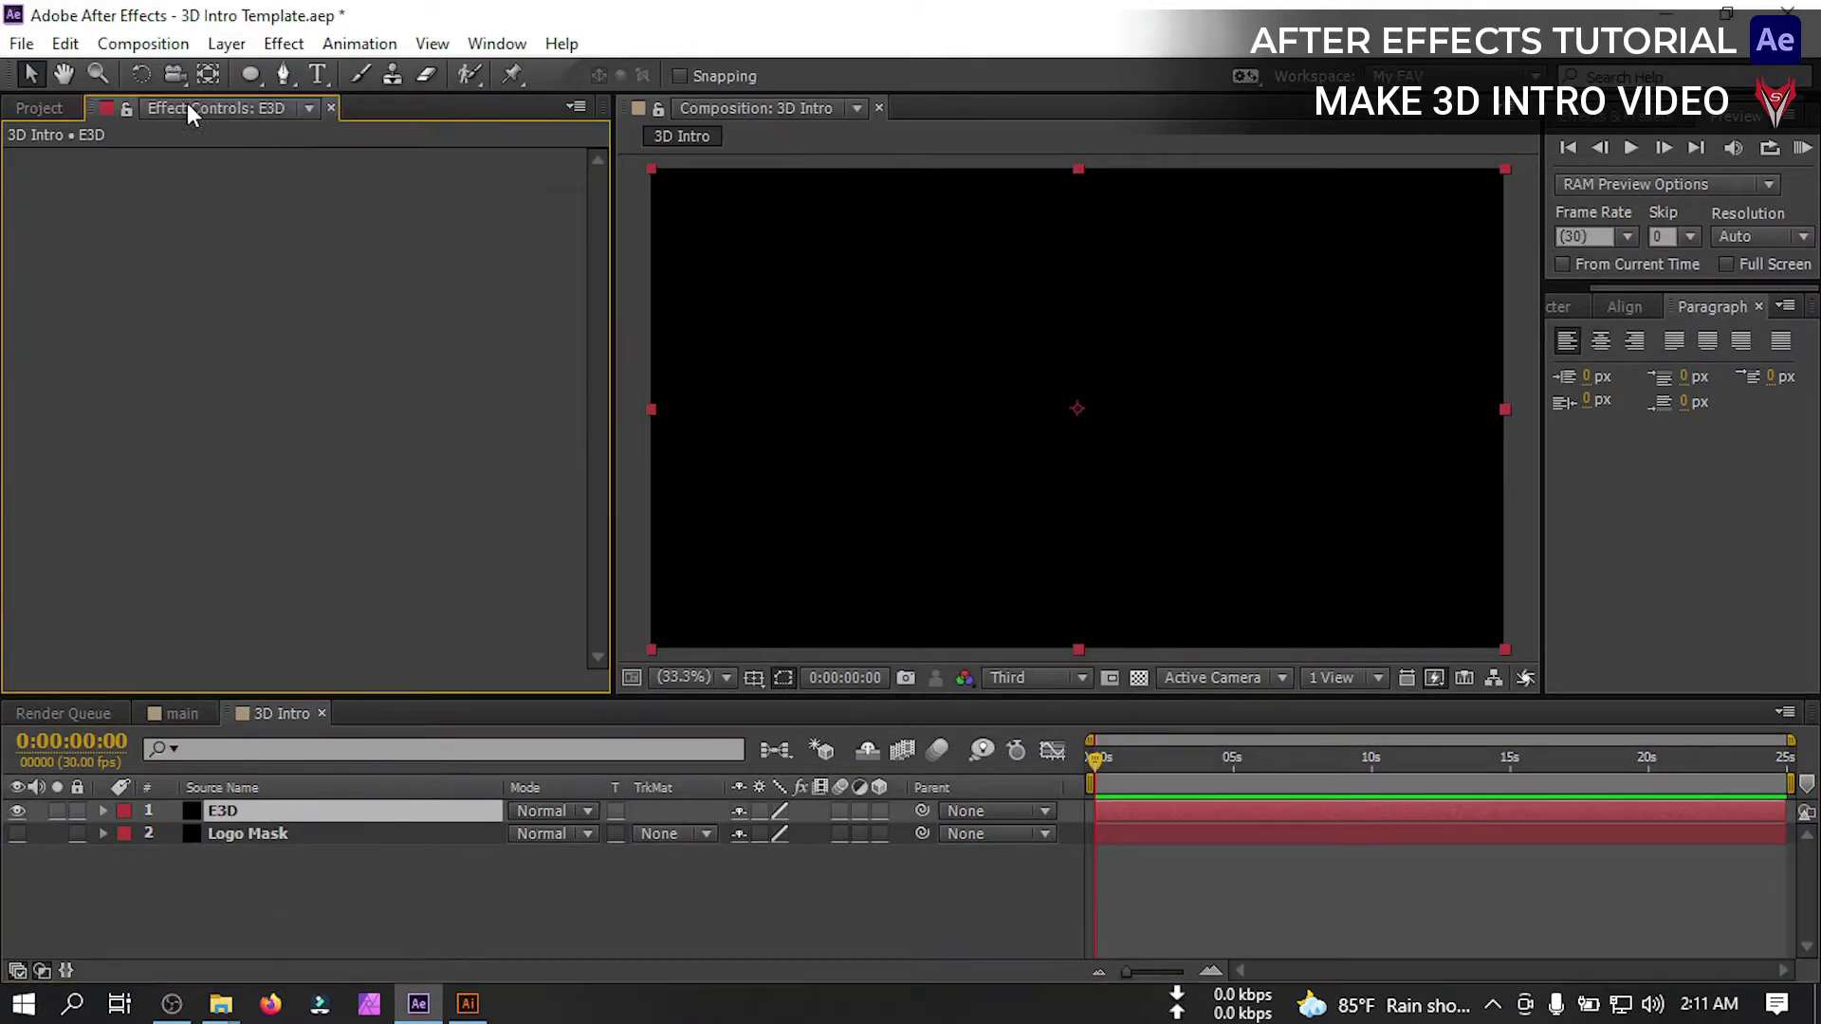
right_click(155, 216)
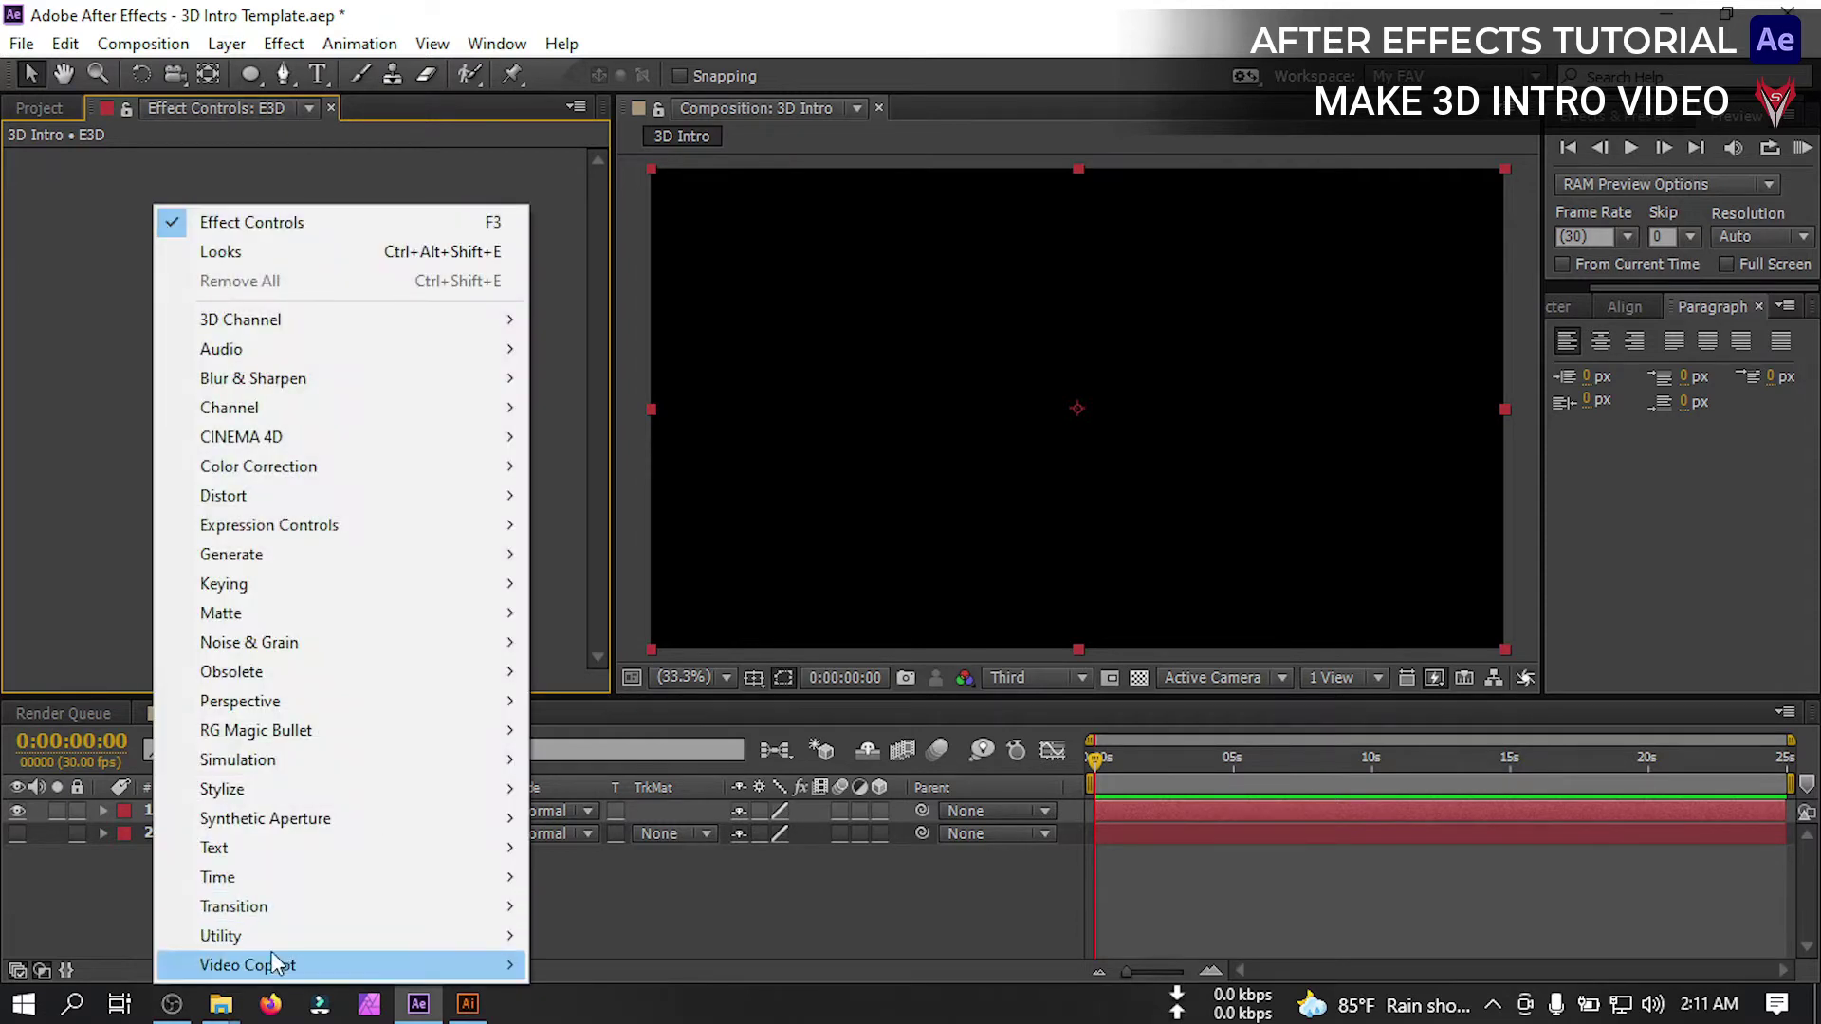
mouse_move(265, 966)
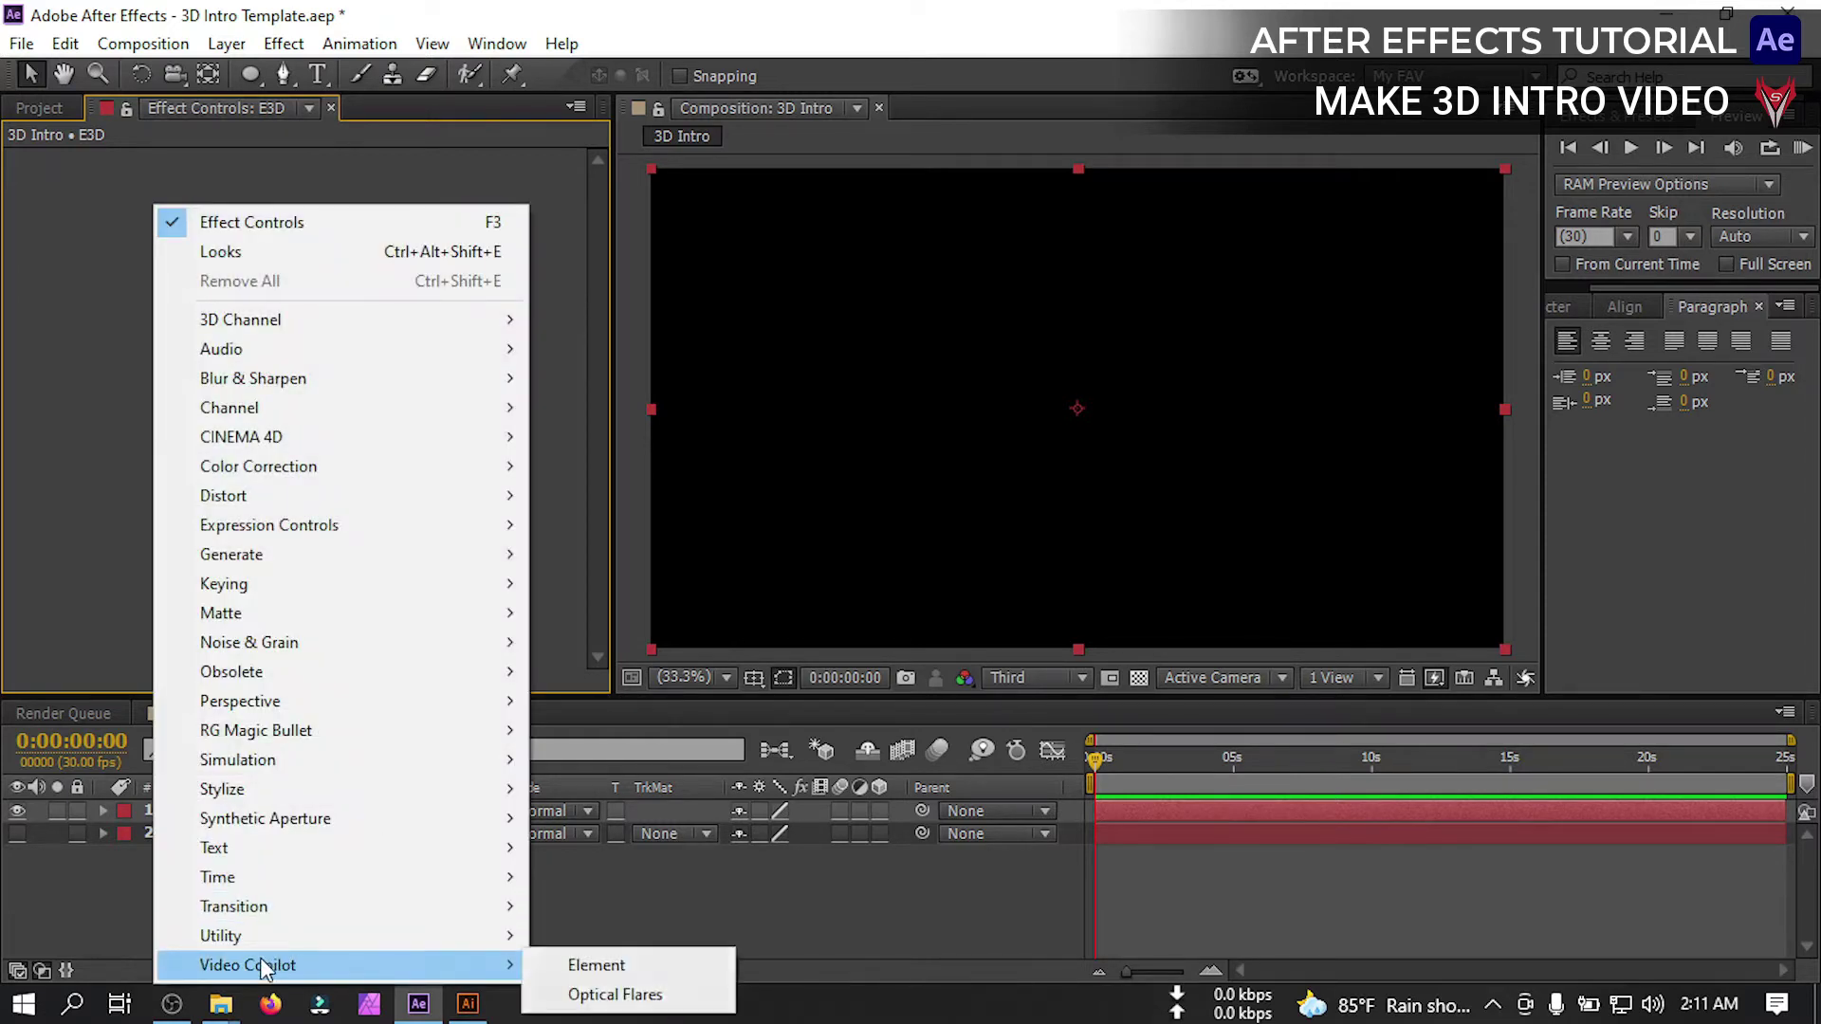
left_click(595, 965)
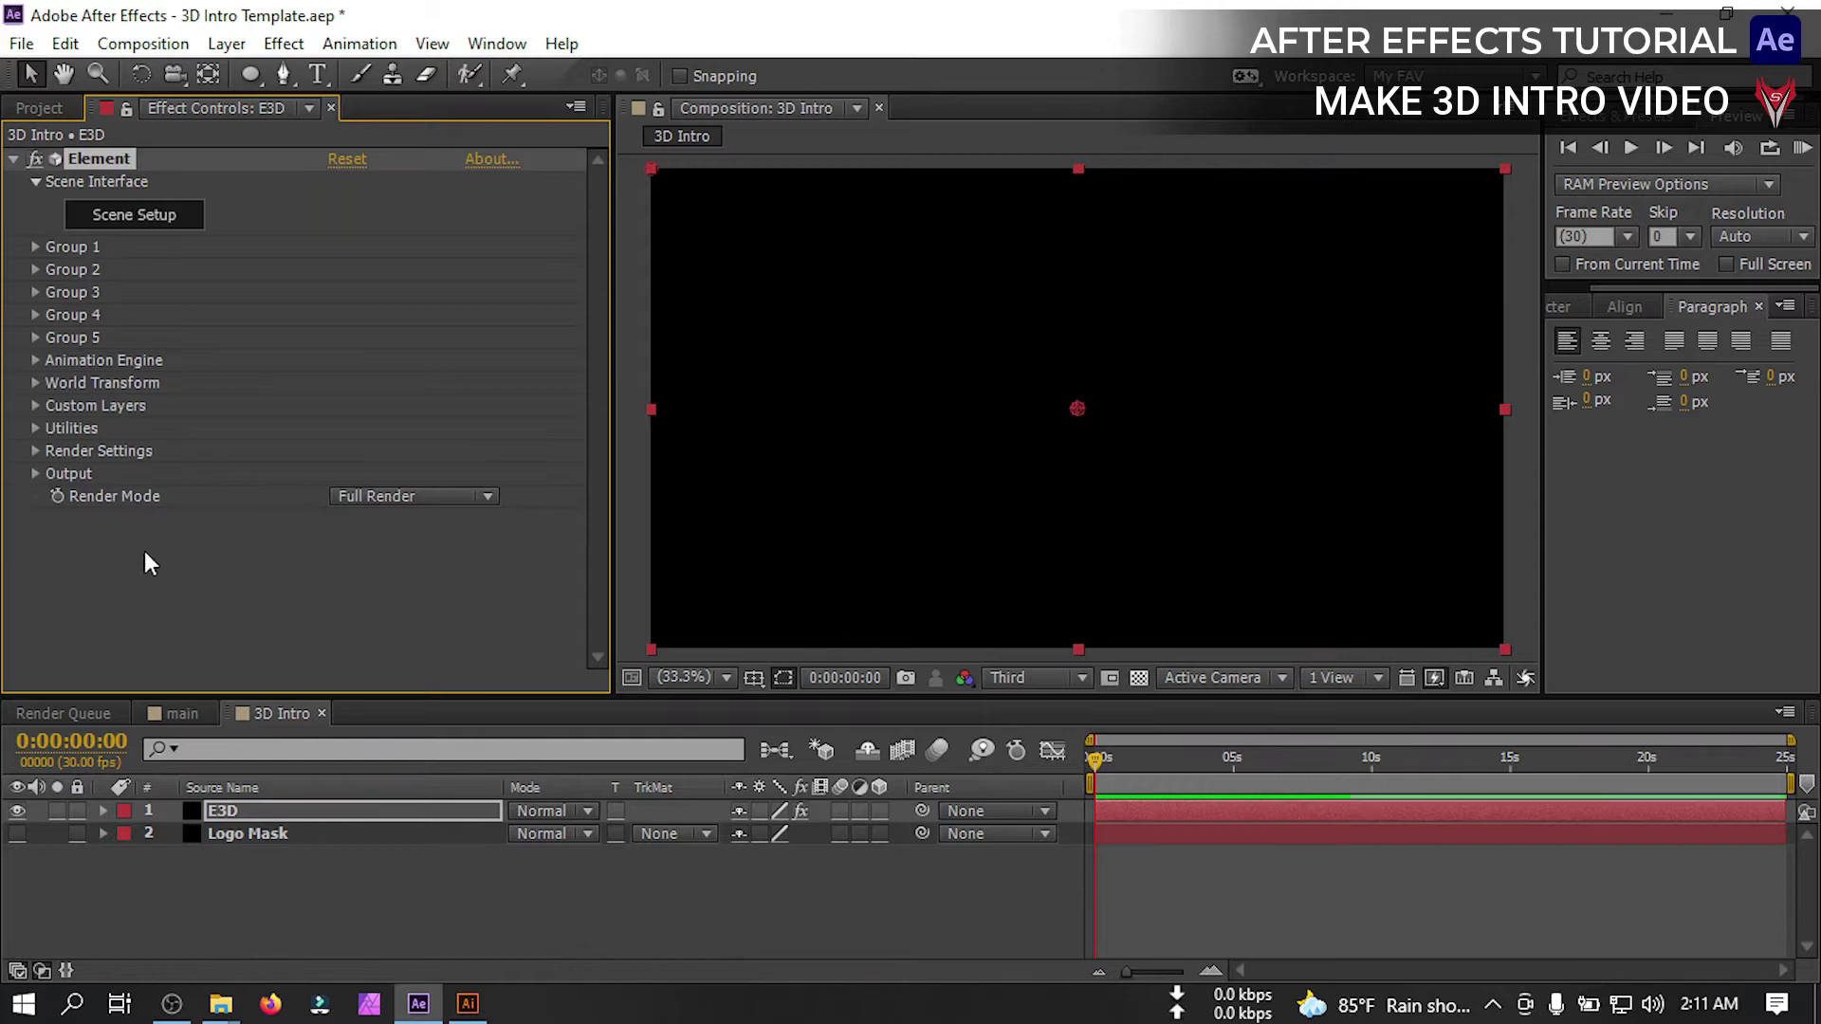
Set Element's Custom Layers Path Layer 1 to Logo Mask
left_click(36, 406)
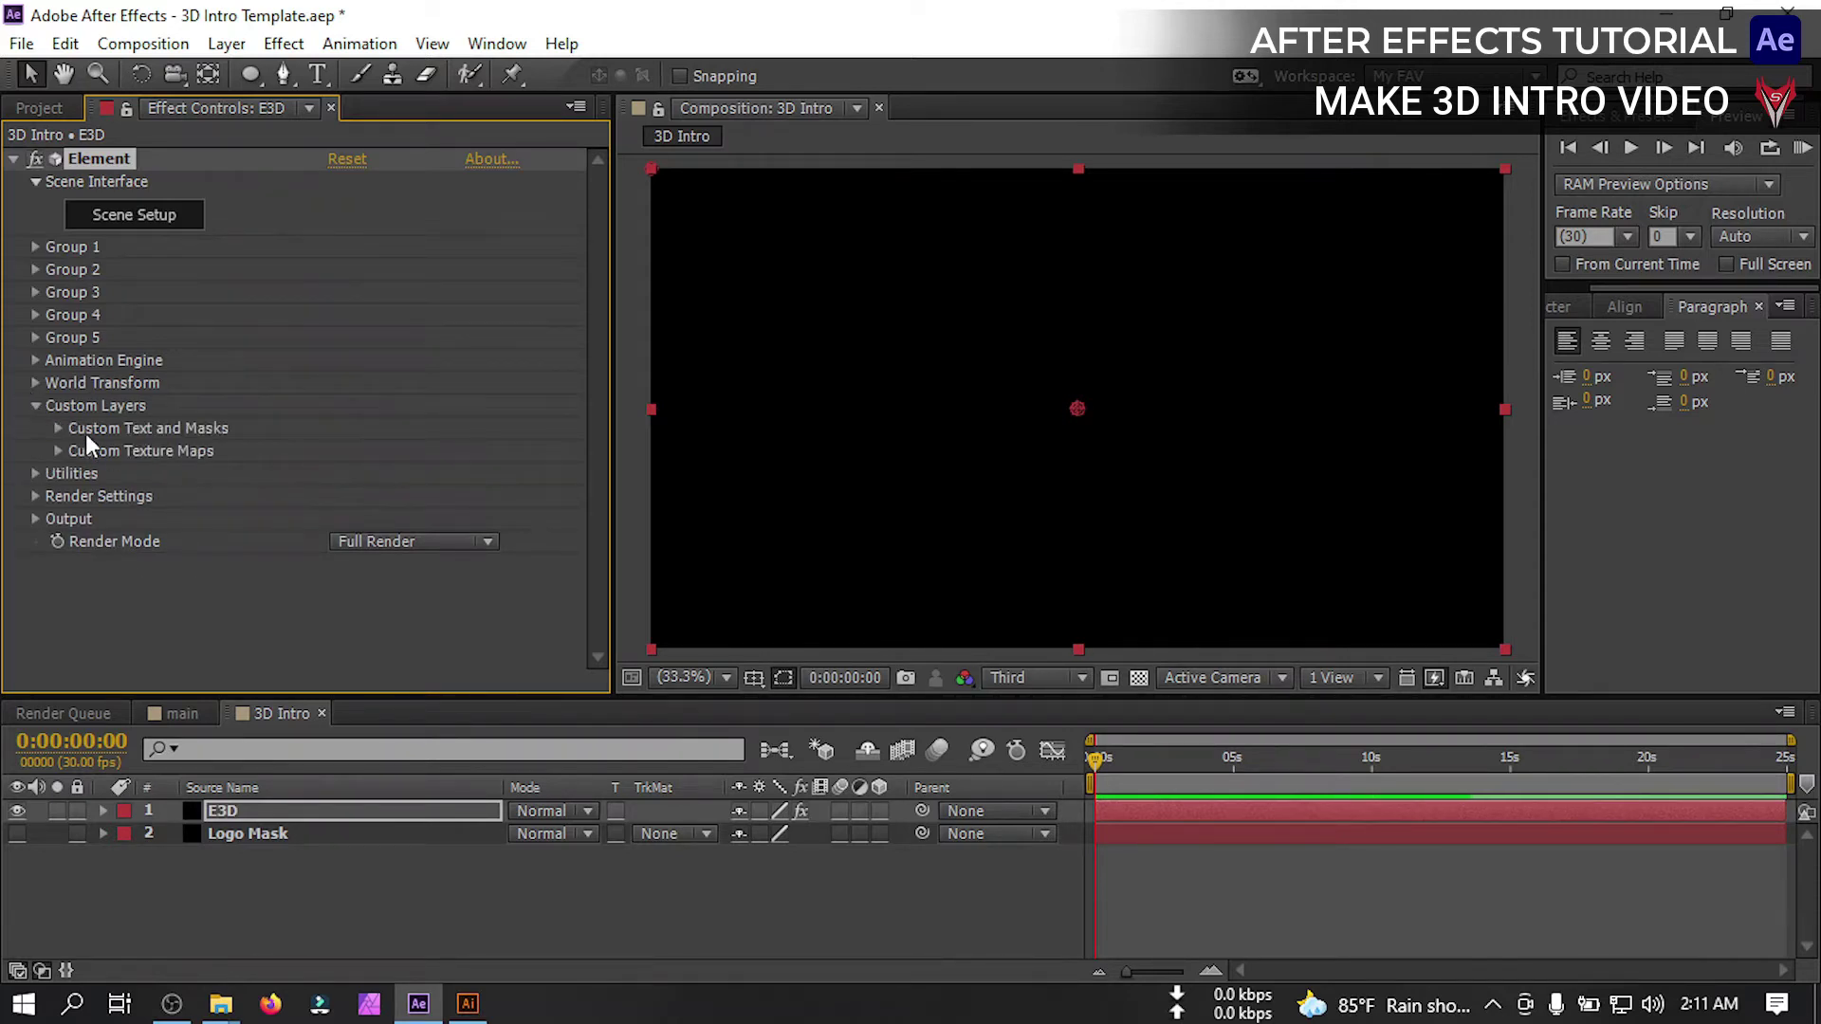
left_click(59, 429)
scroll(63, 422, "down", 2)
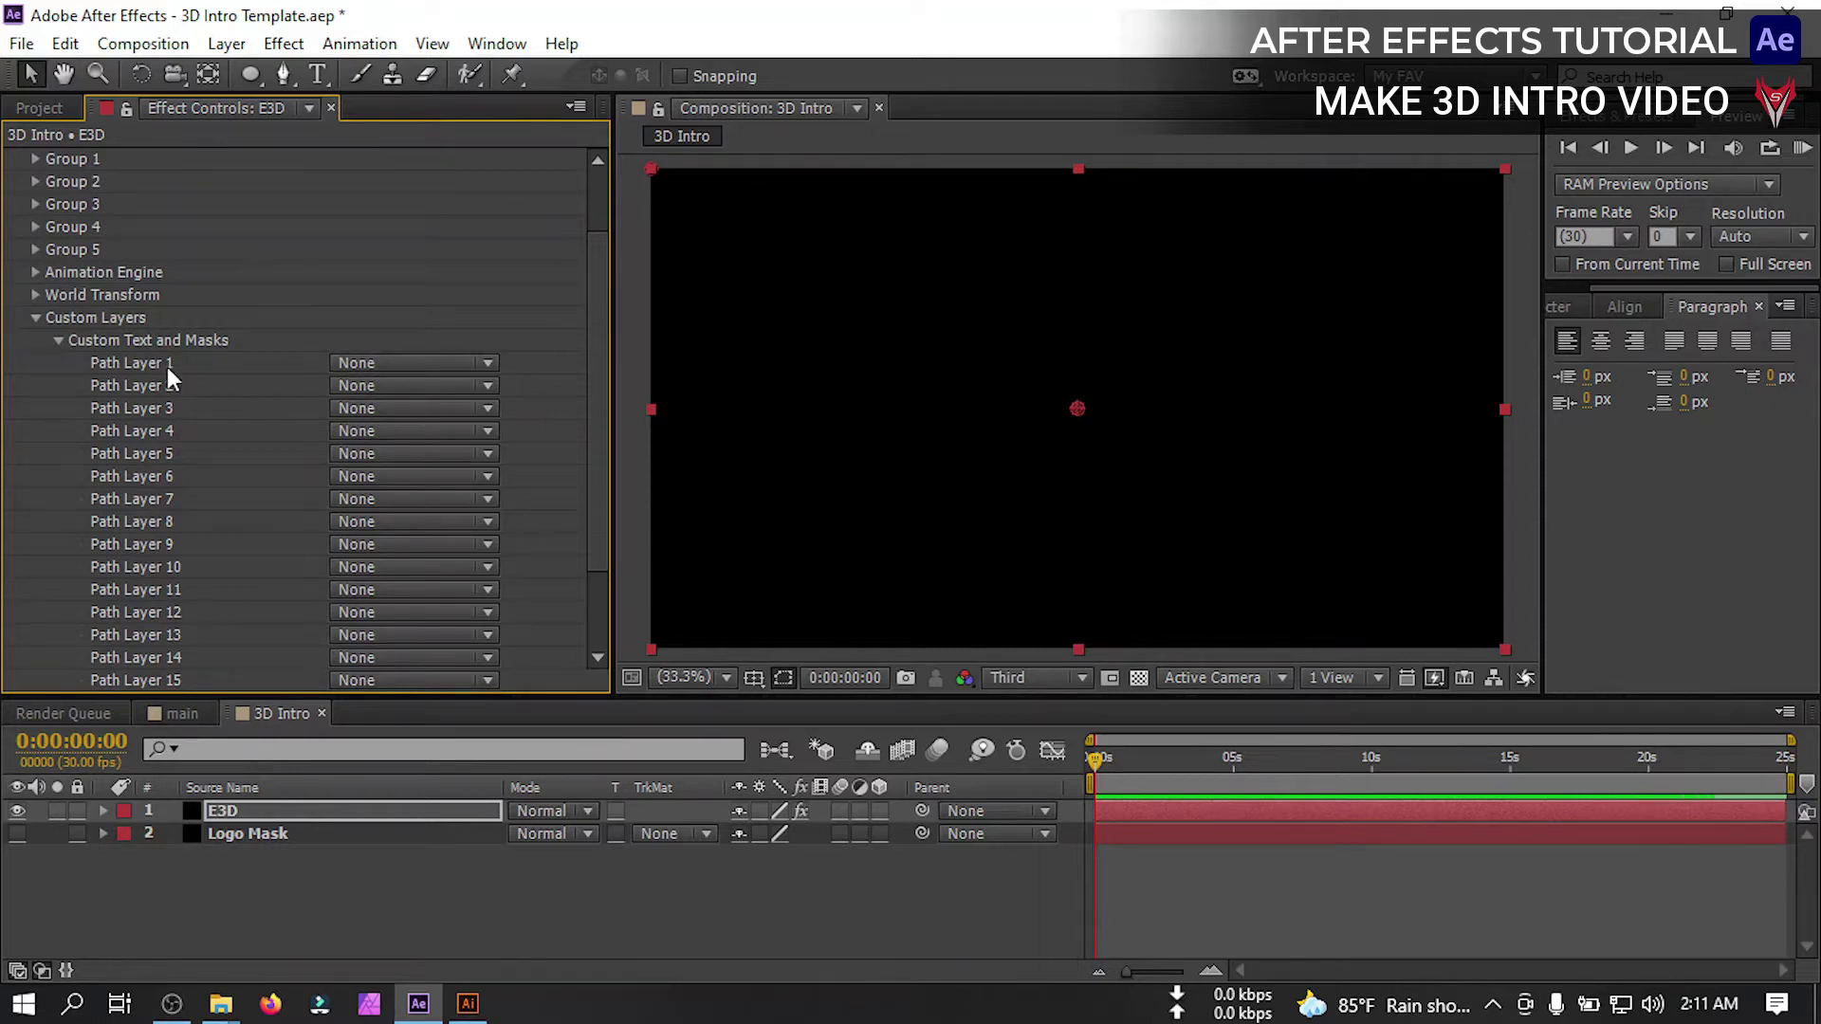
left_click(382, 366)
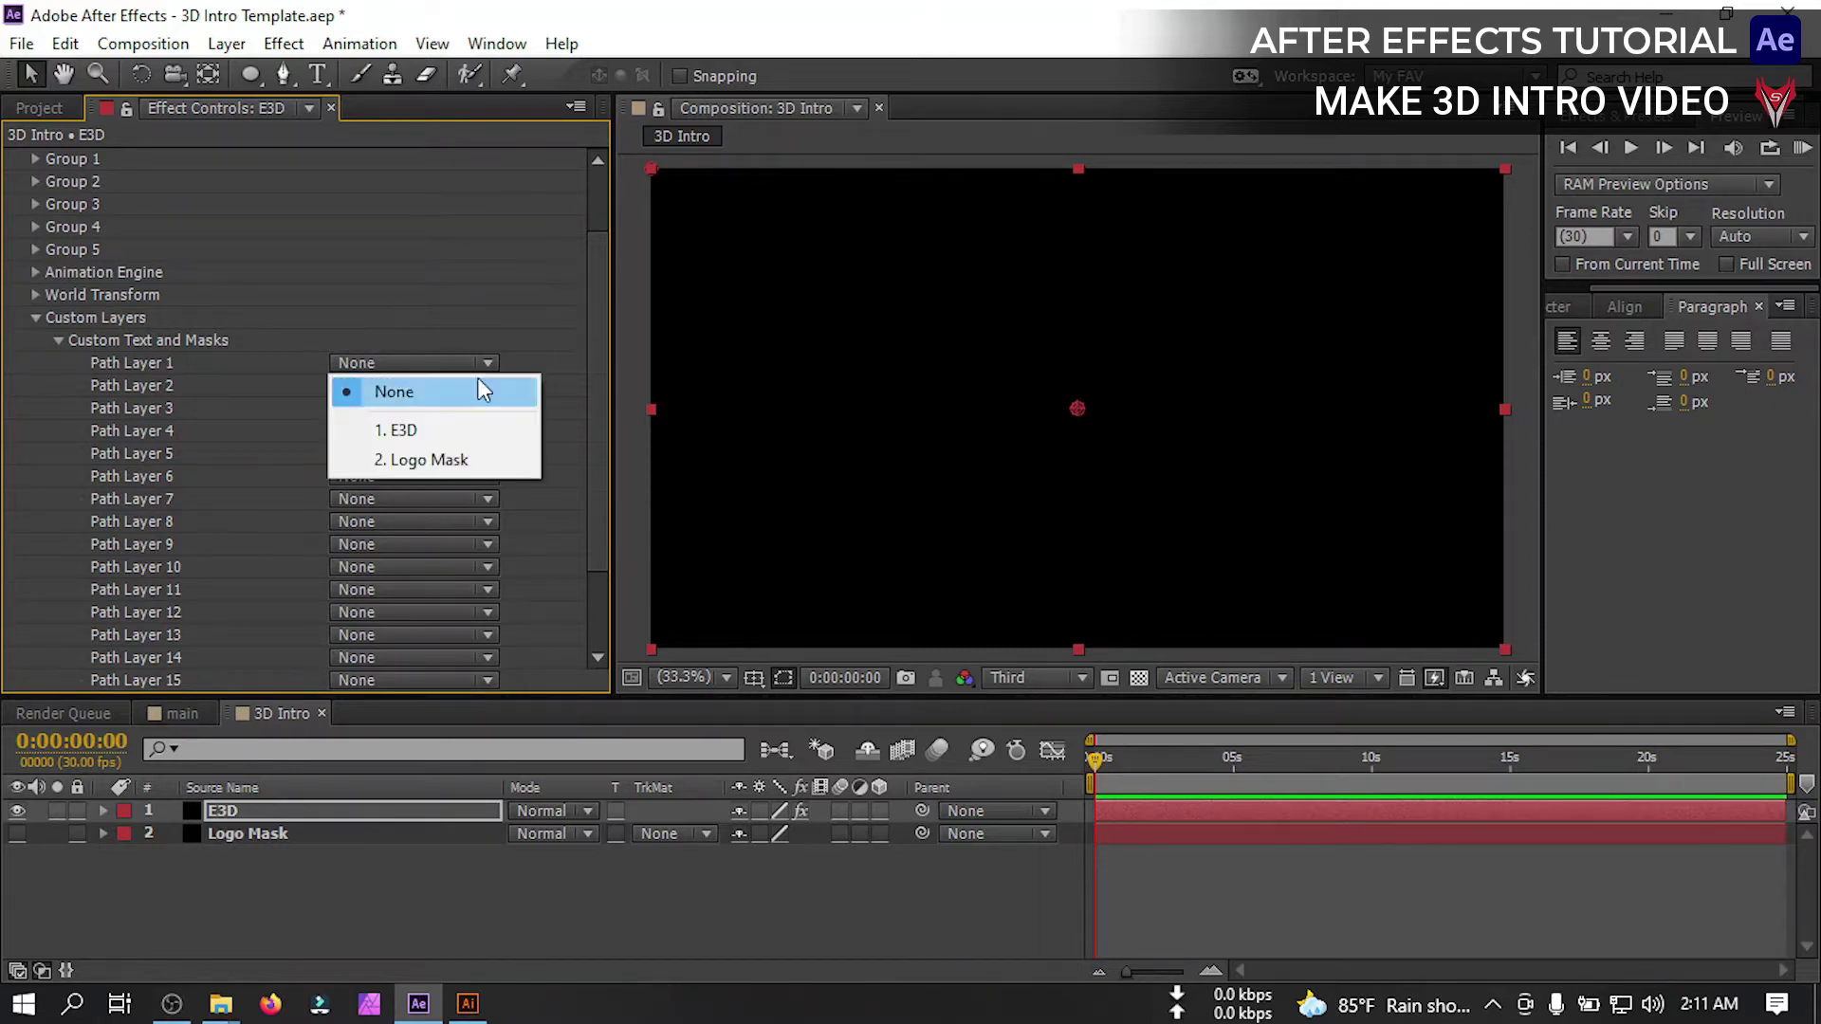
left_click(414, 462)
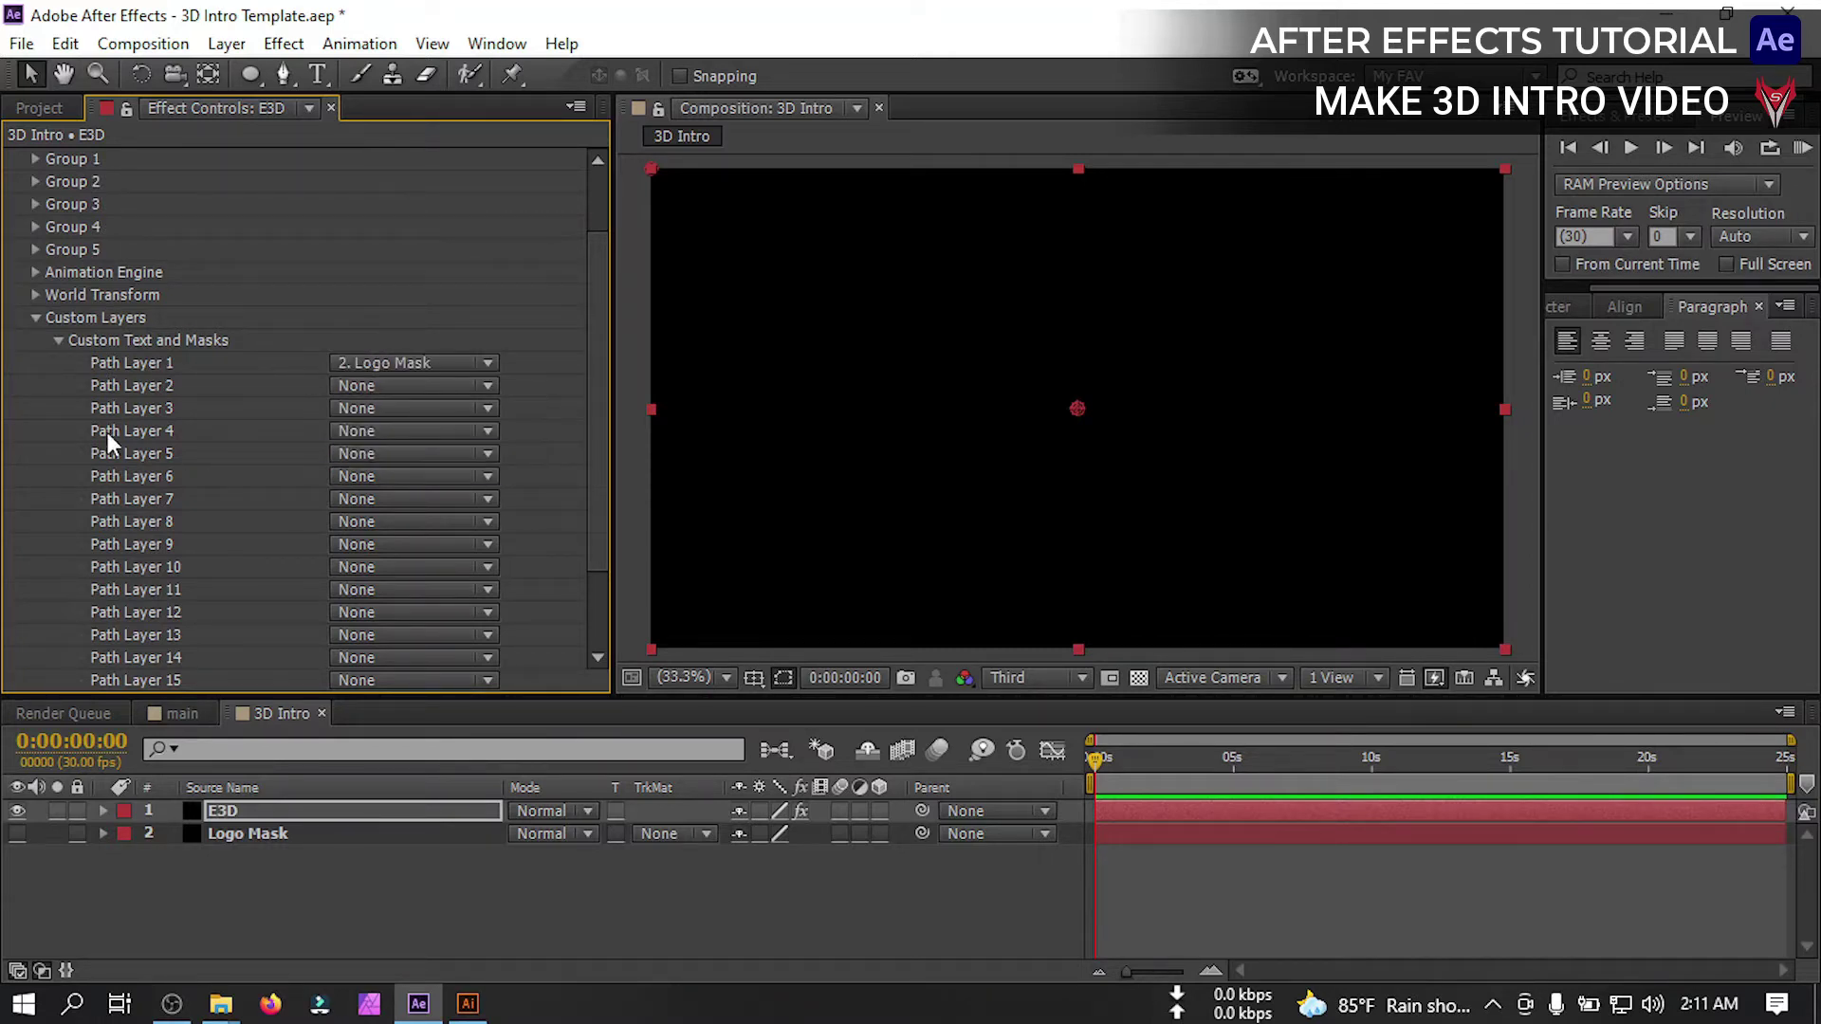
left_click(36, 318)
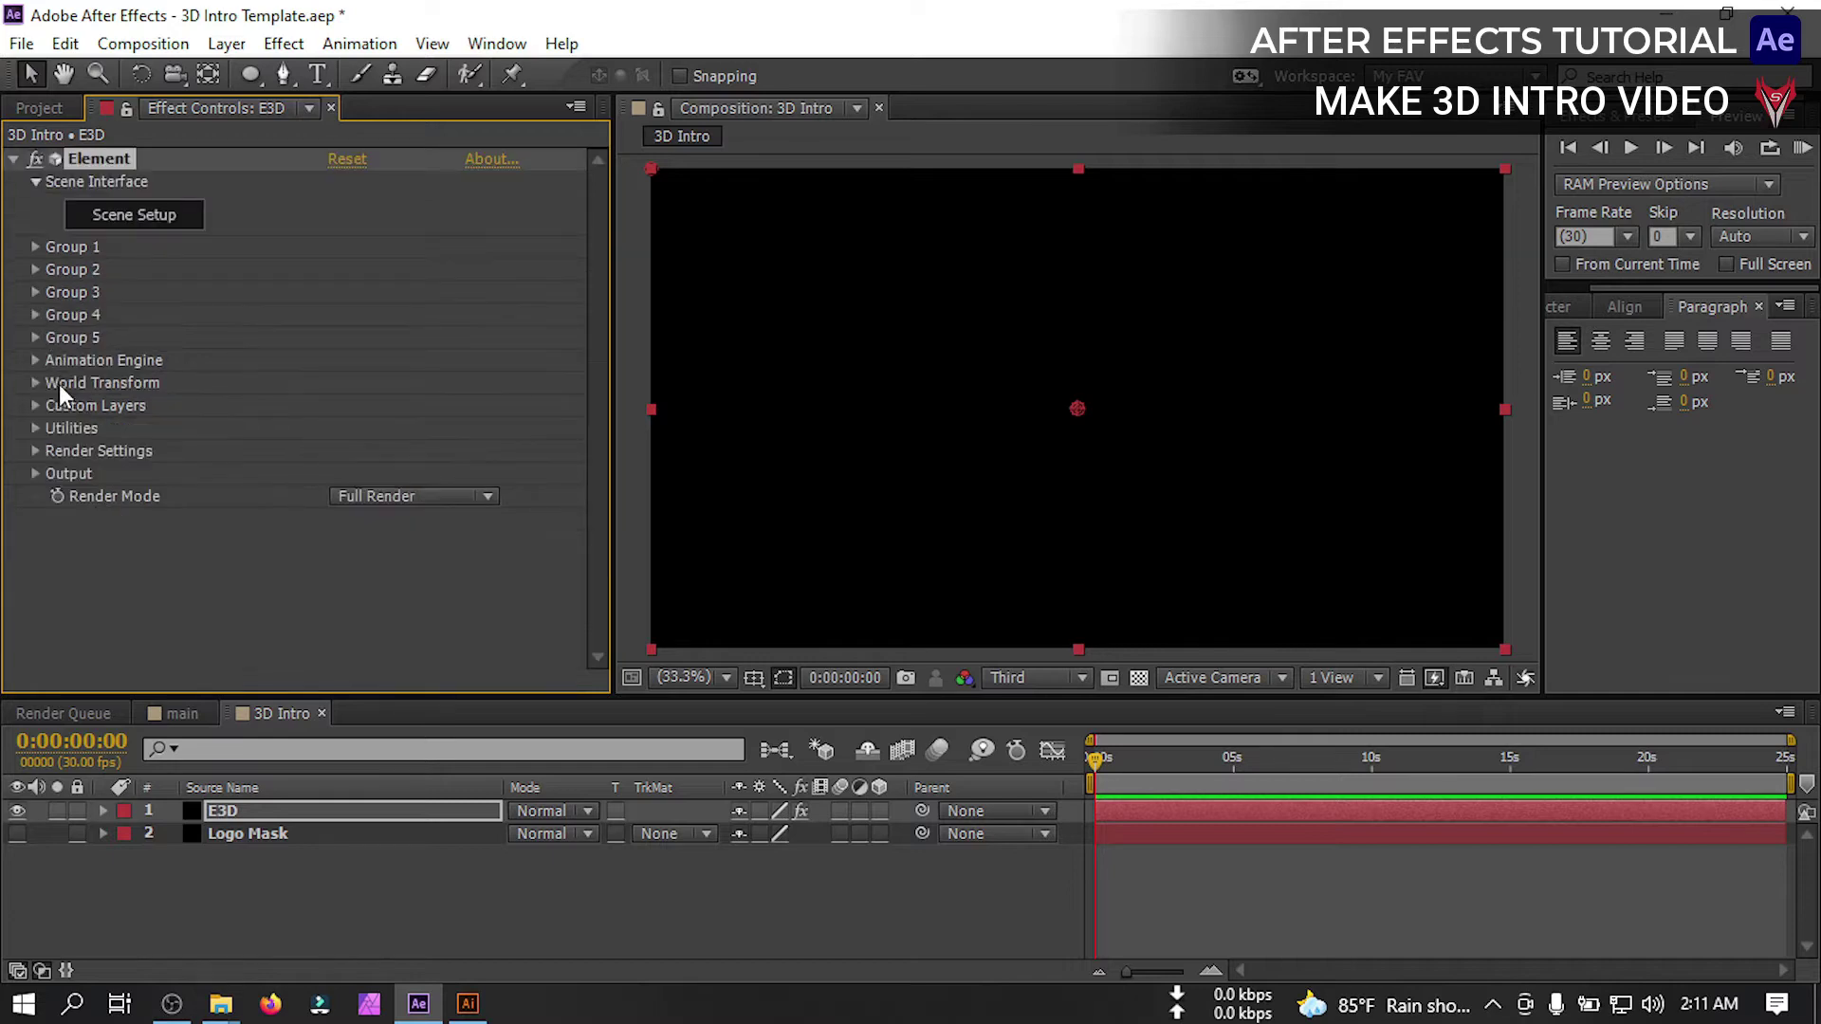
Open Element's Scene Setup and extrude the logo paths into a 3D model
left_click(120, 225)
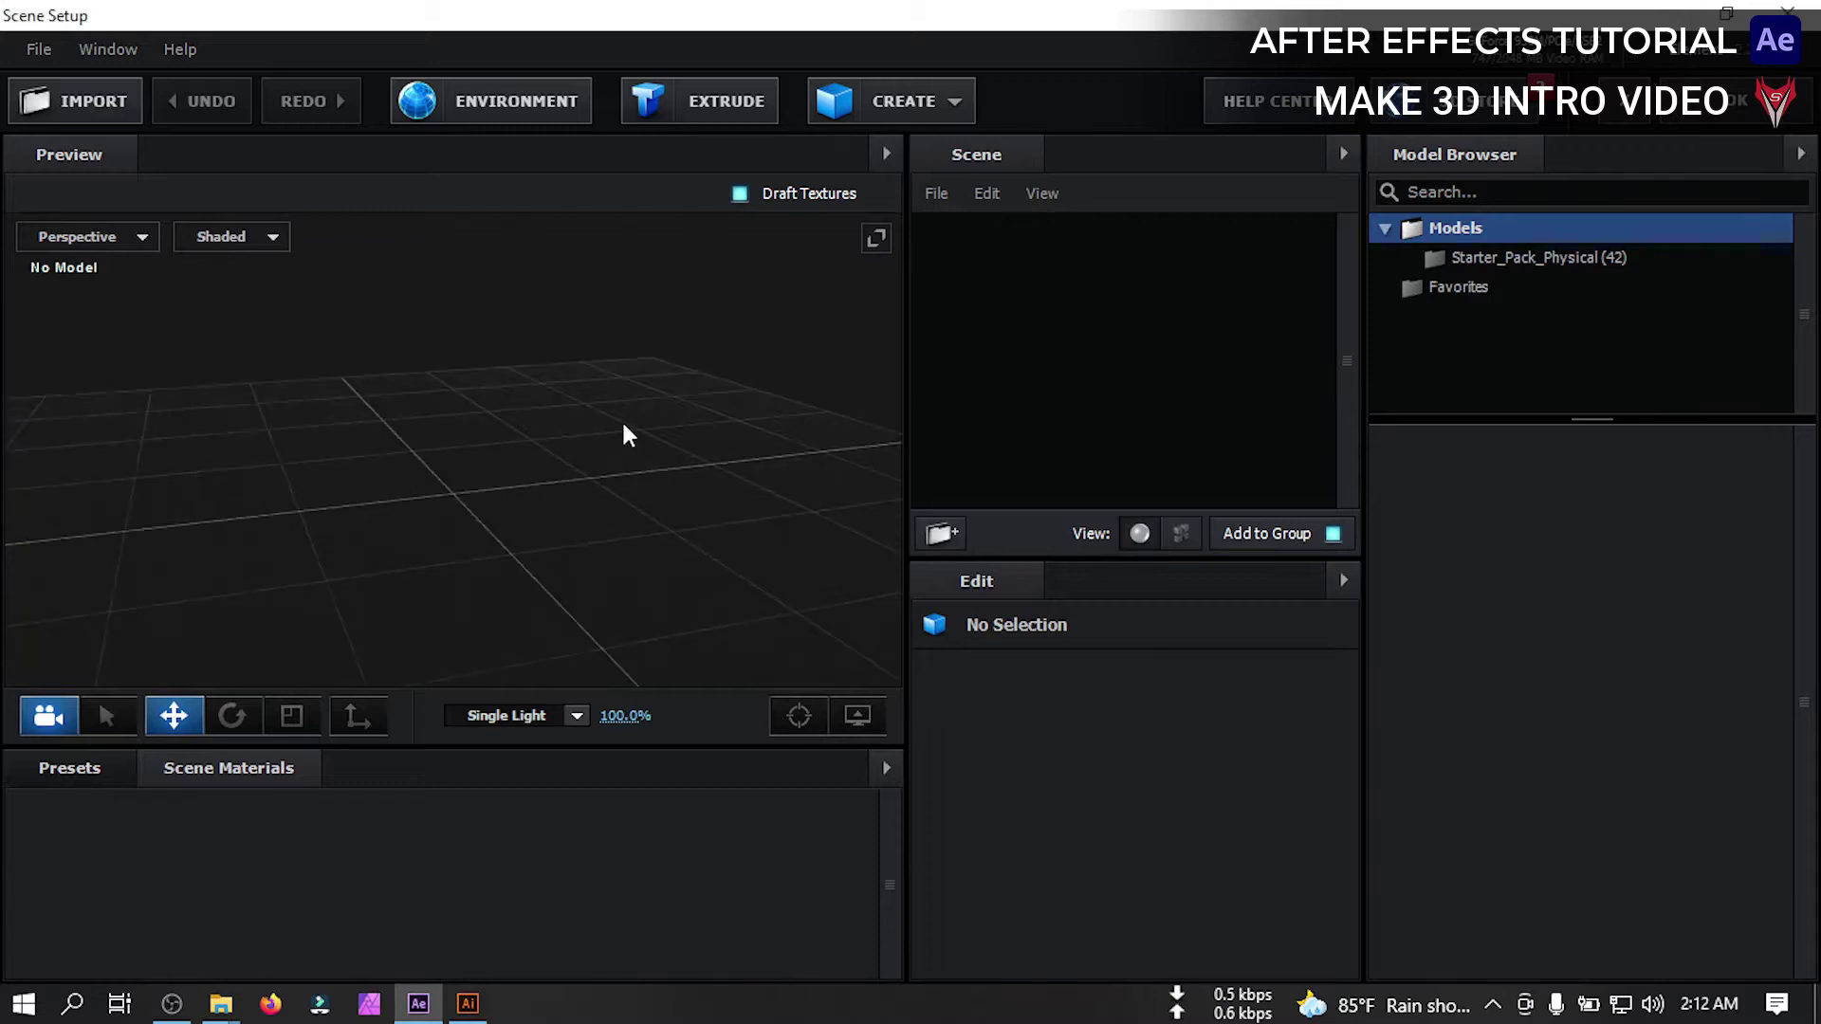
left_click(713, 95)
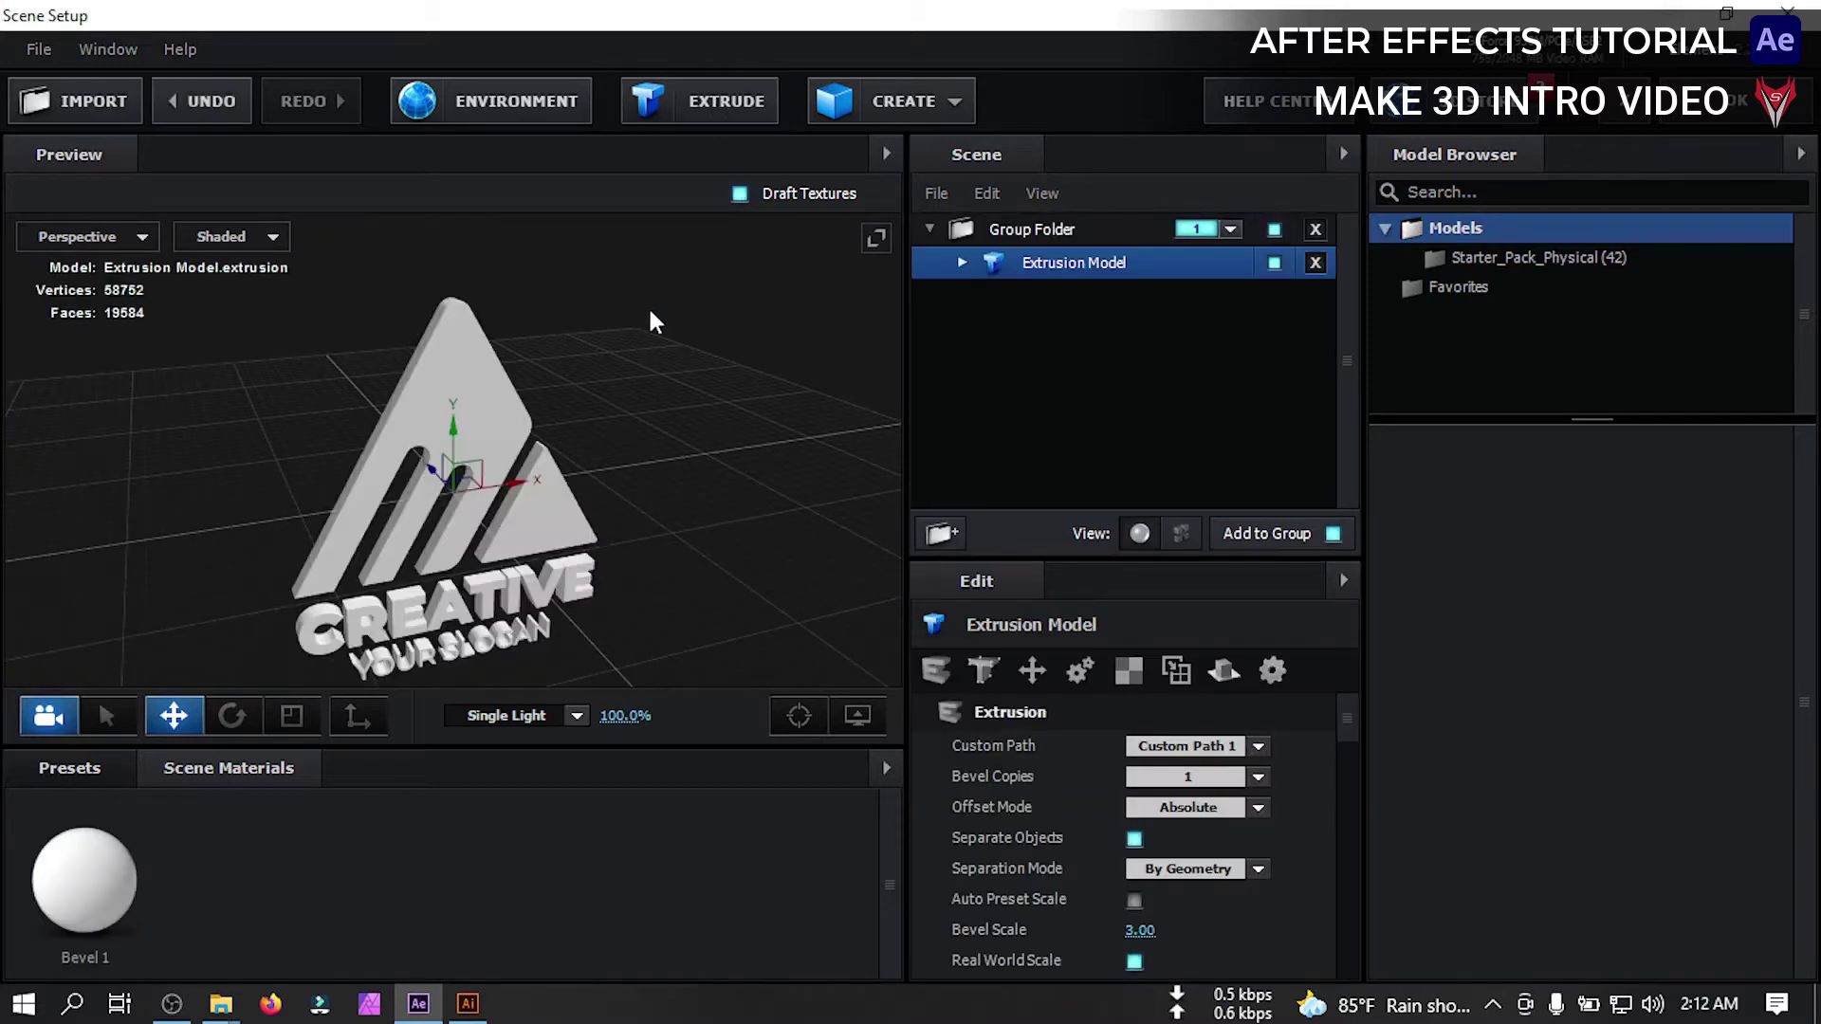
left_click_drag(612, 317, 667, 366)
left_click_drag(660, 511, 490, 522)
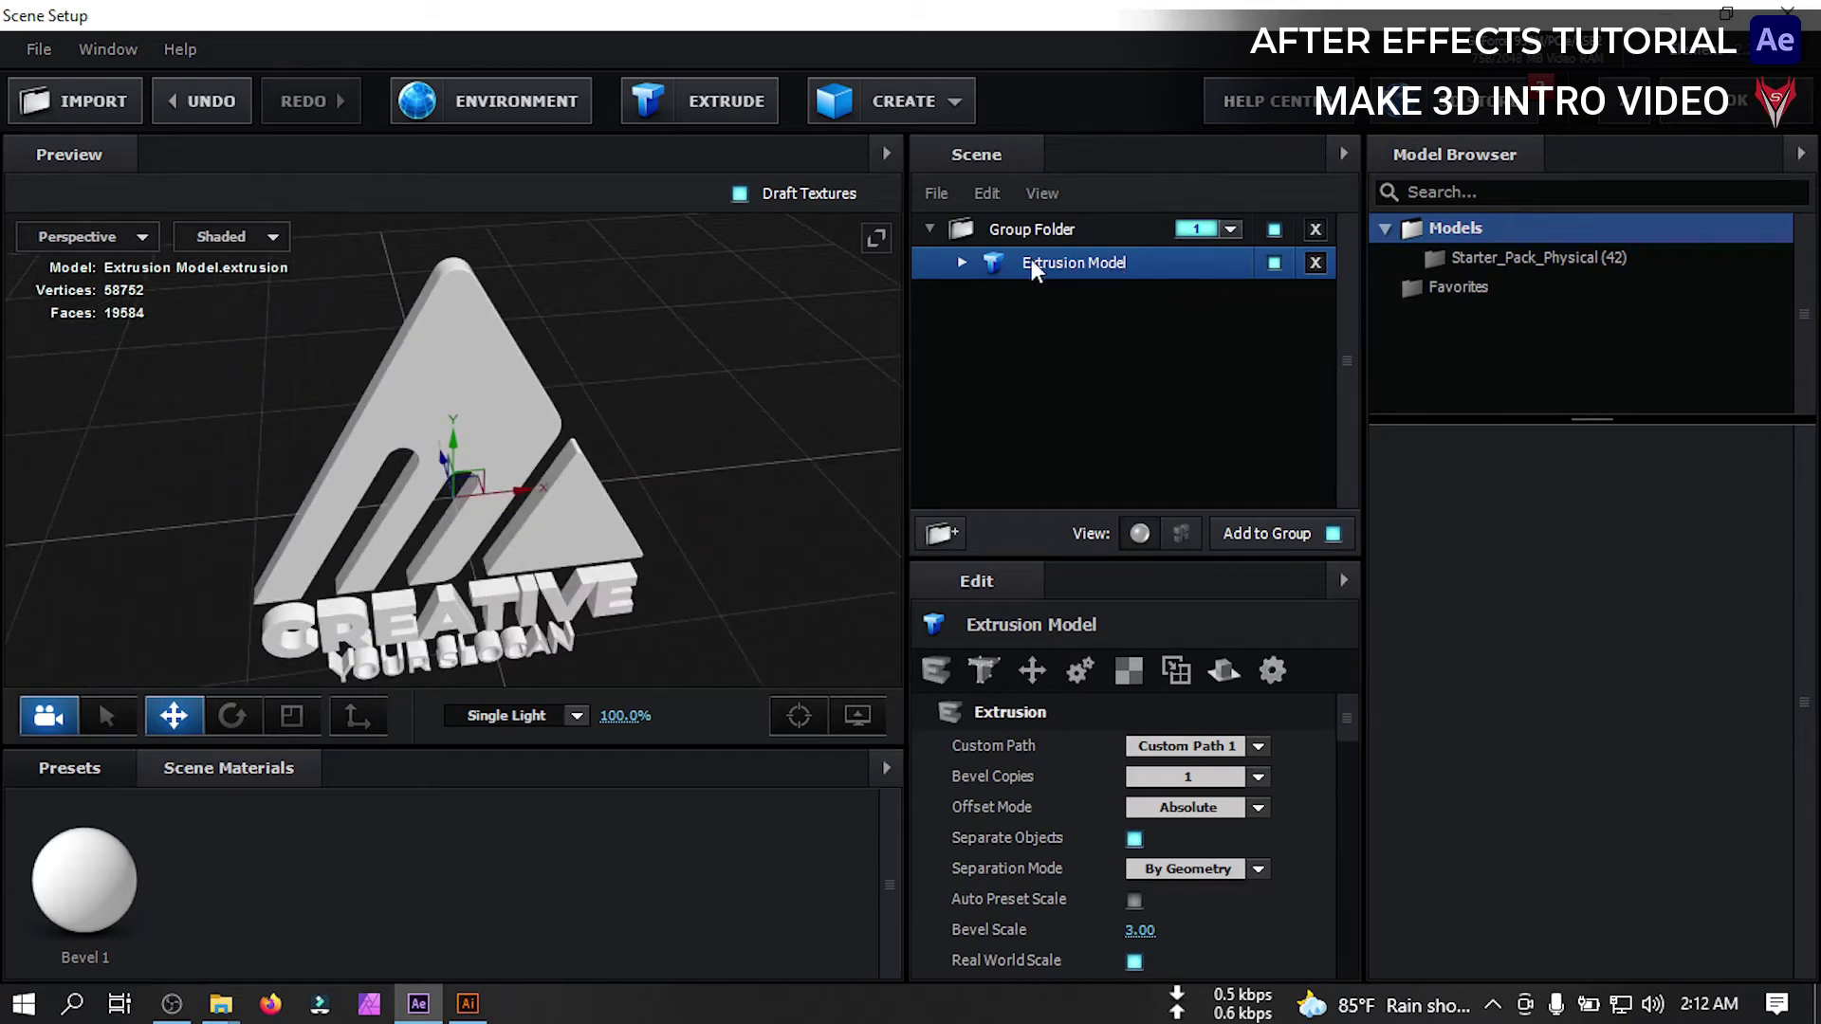
scroll(1312, 822, "down", 5)
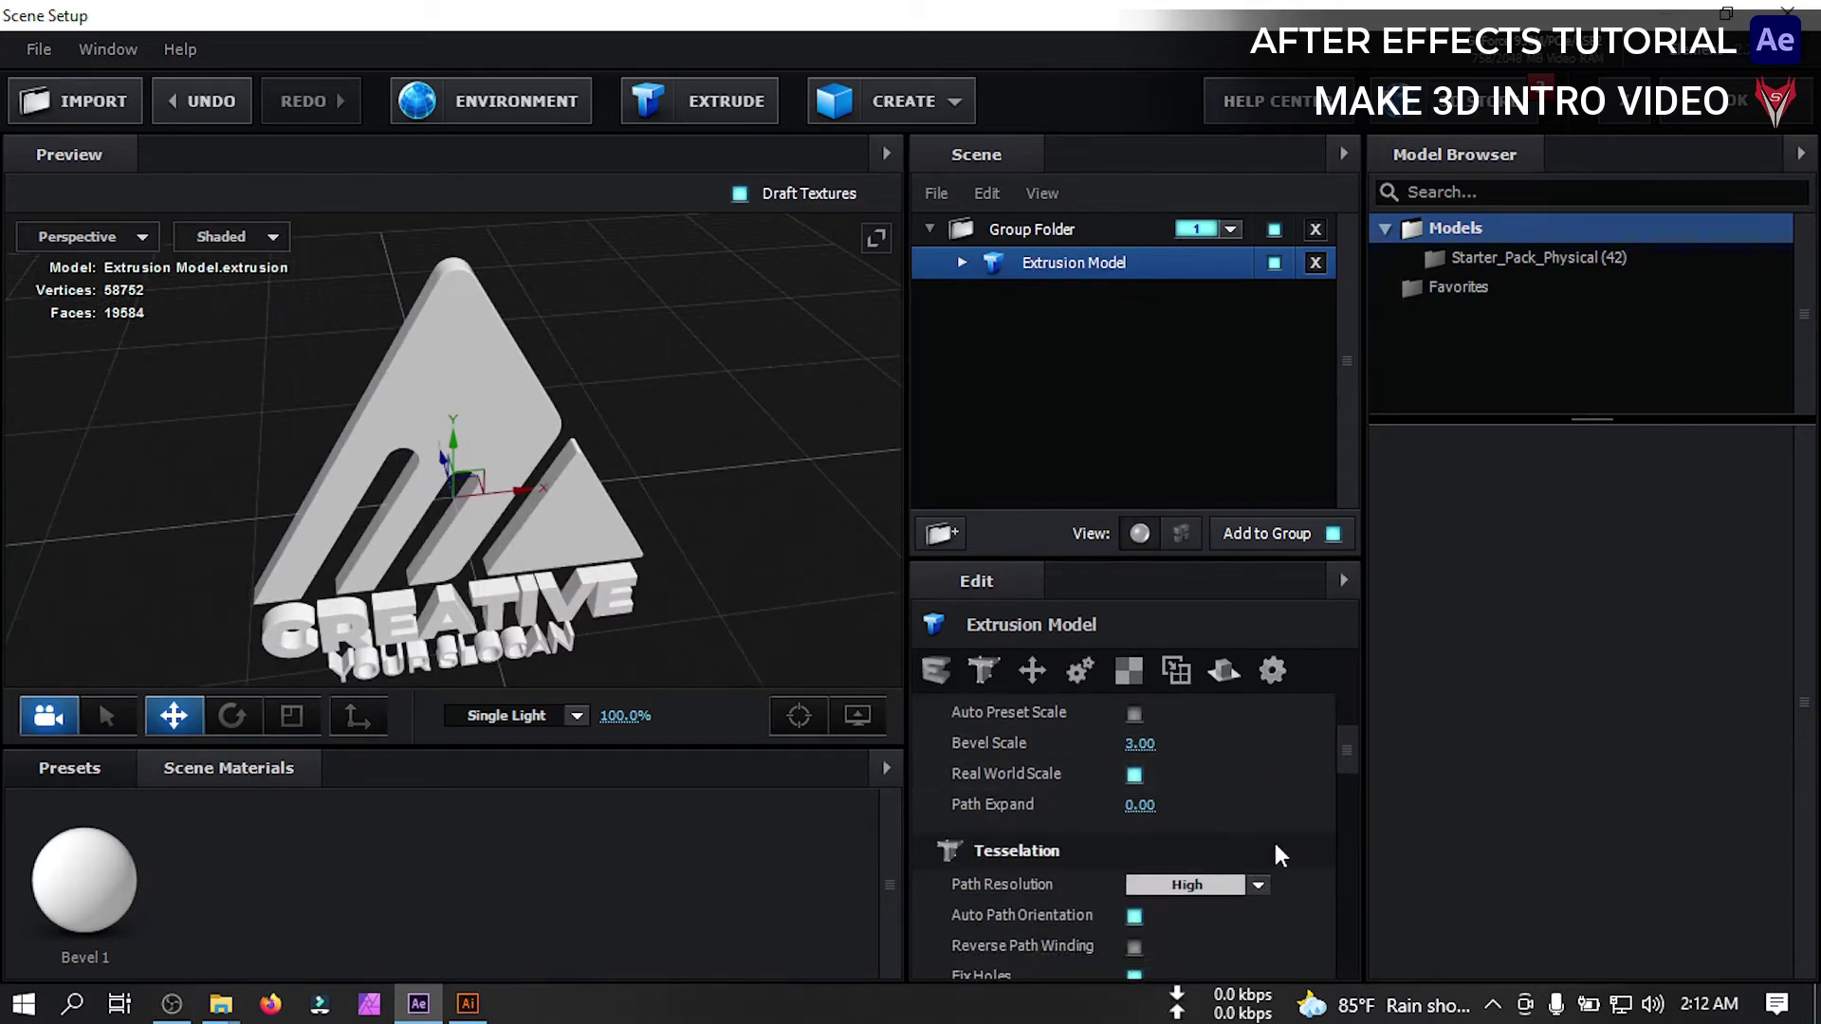
Set the extrusion's path resolution to Extreme
left_click(1253, 883)
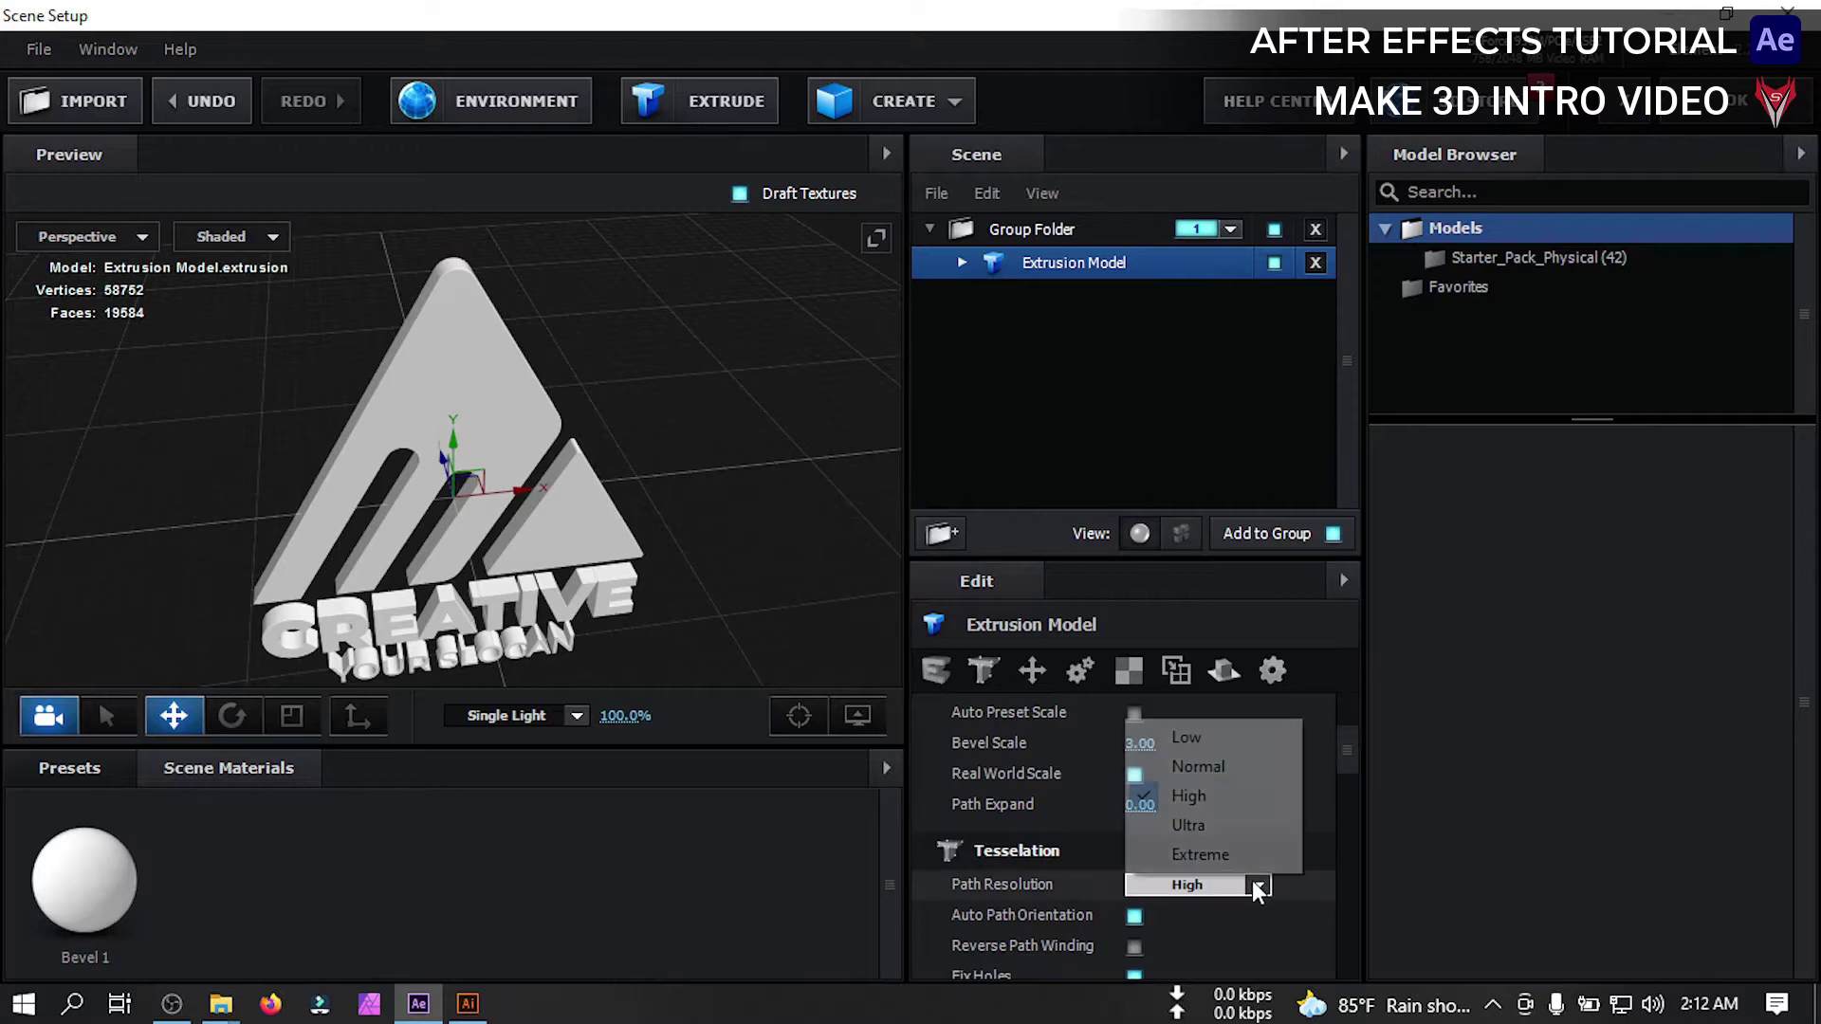
left_click(1207, 855)
left_click_drag(624, 497, 695, 478)
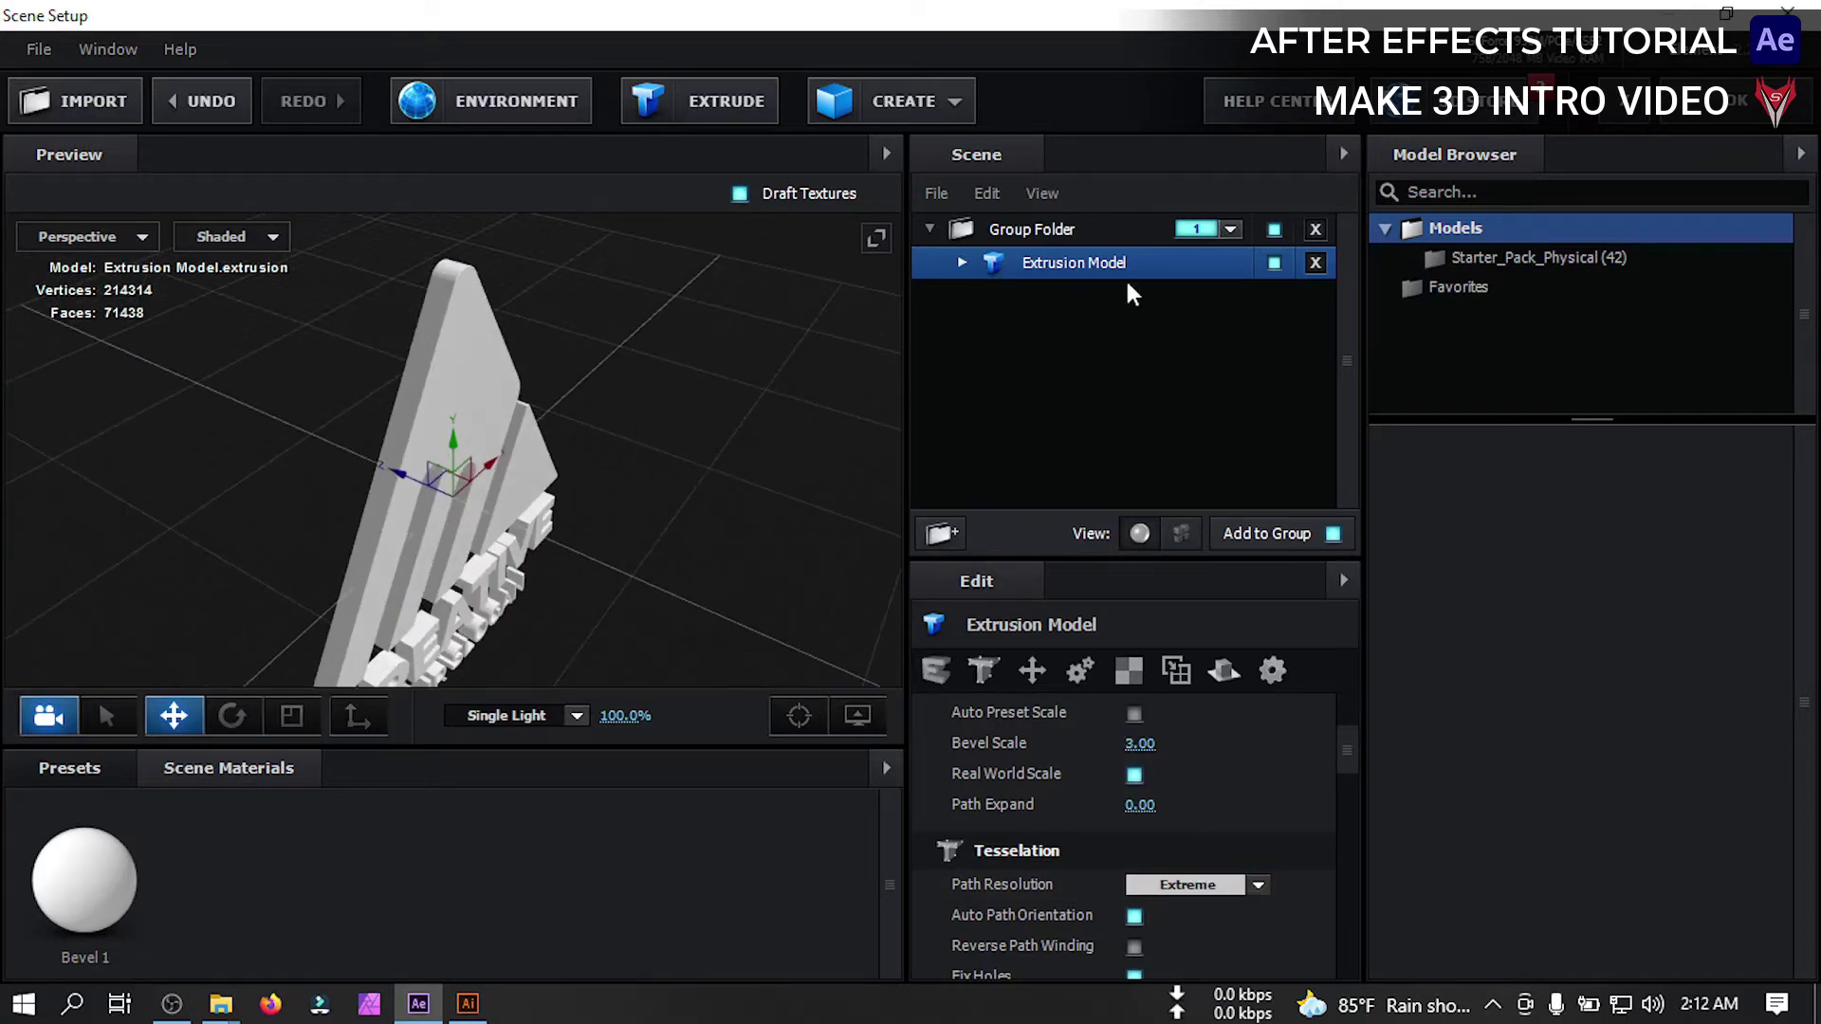
Set the extrusion's Bevel Copies to 2
left_click(922, 674)
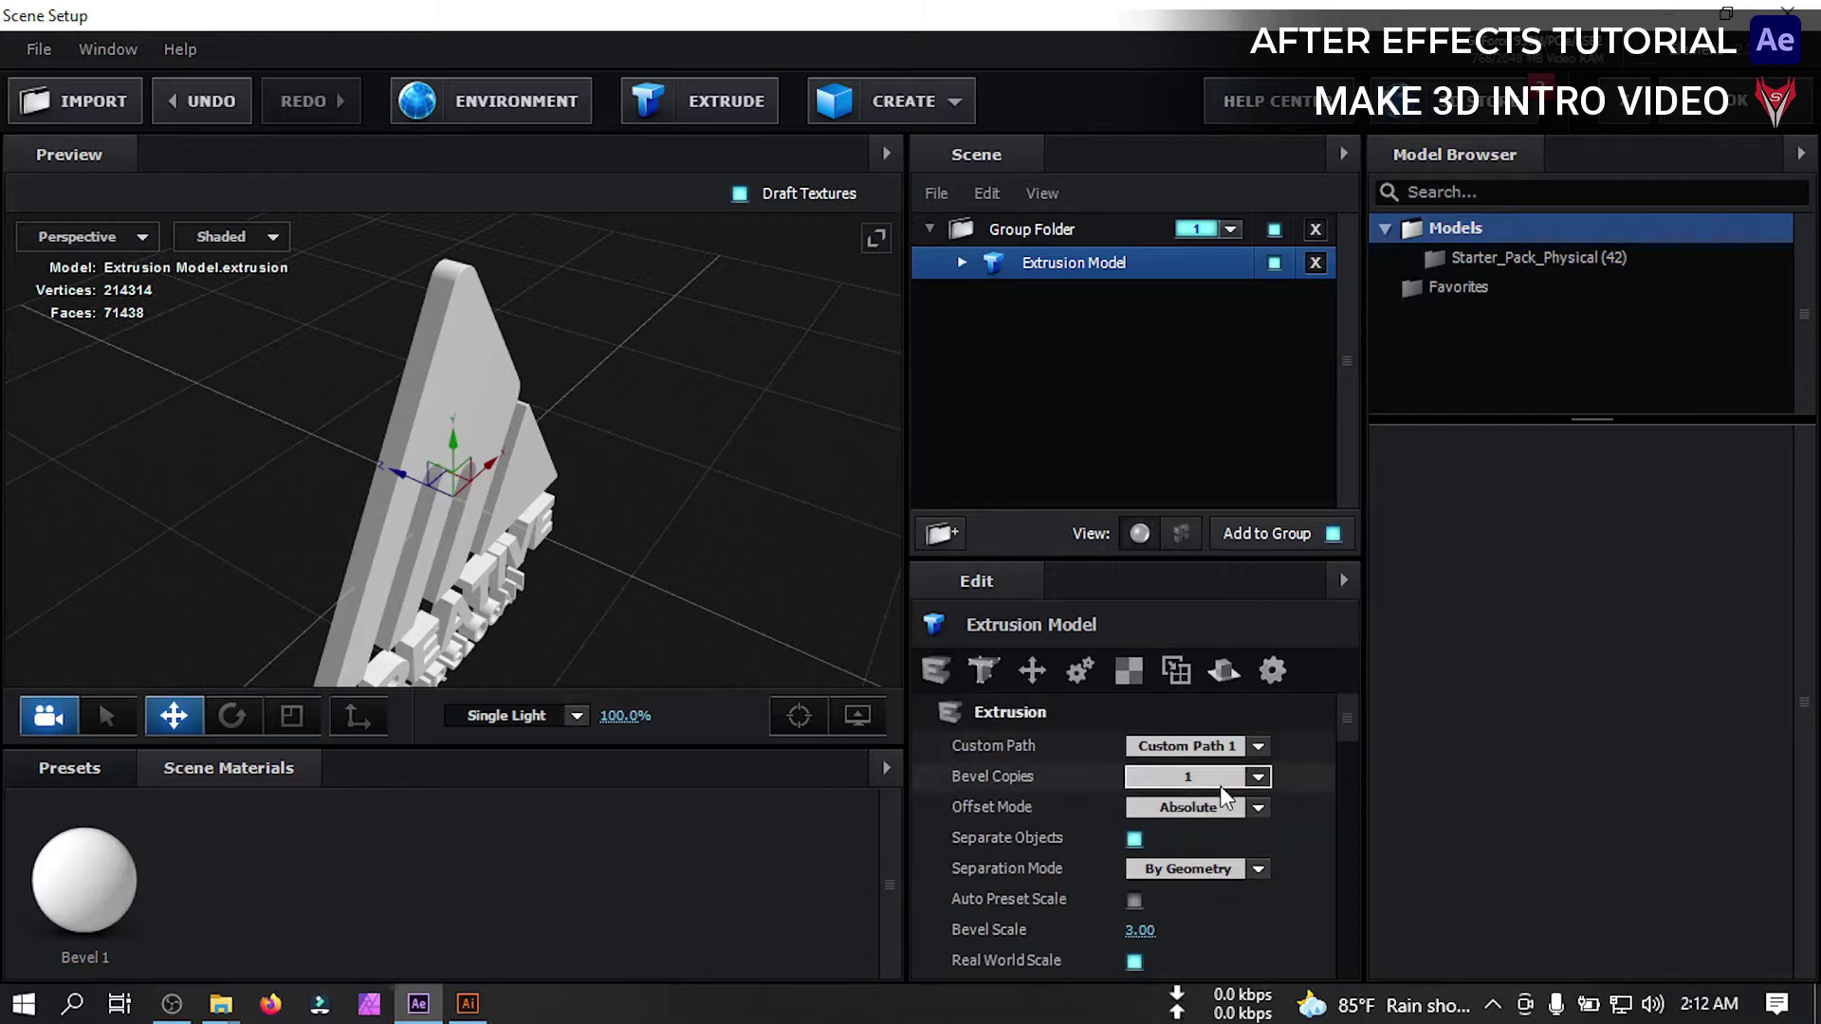
left_click(1258, 777)
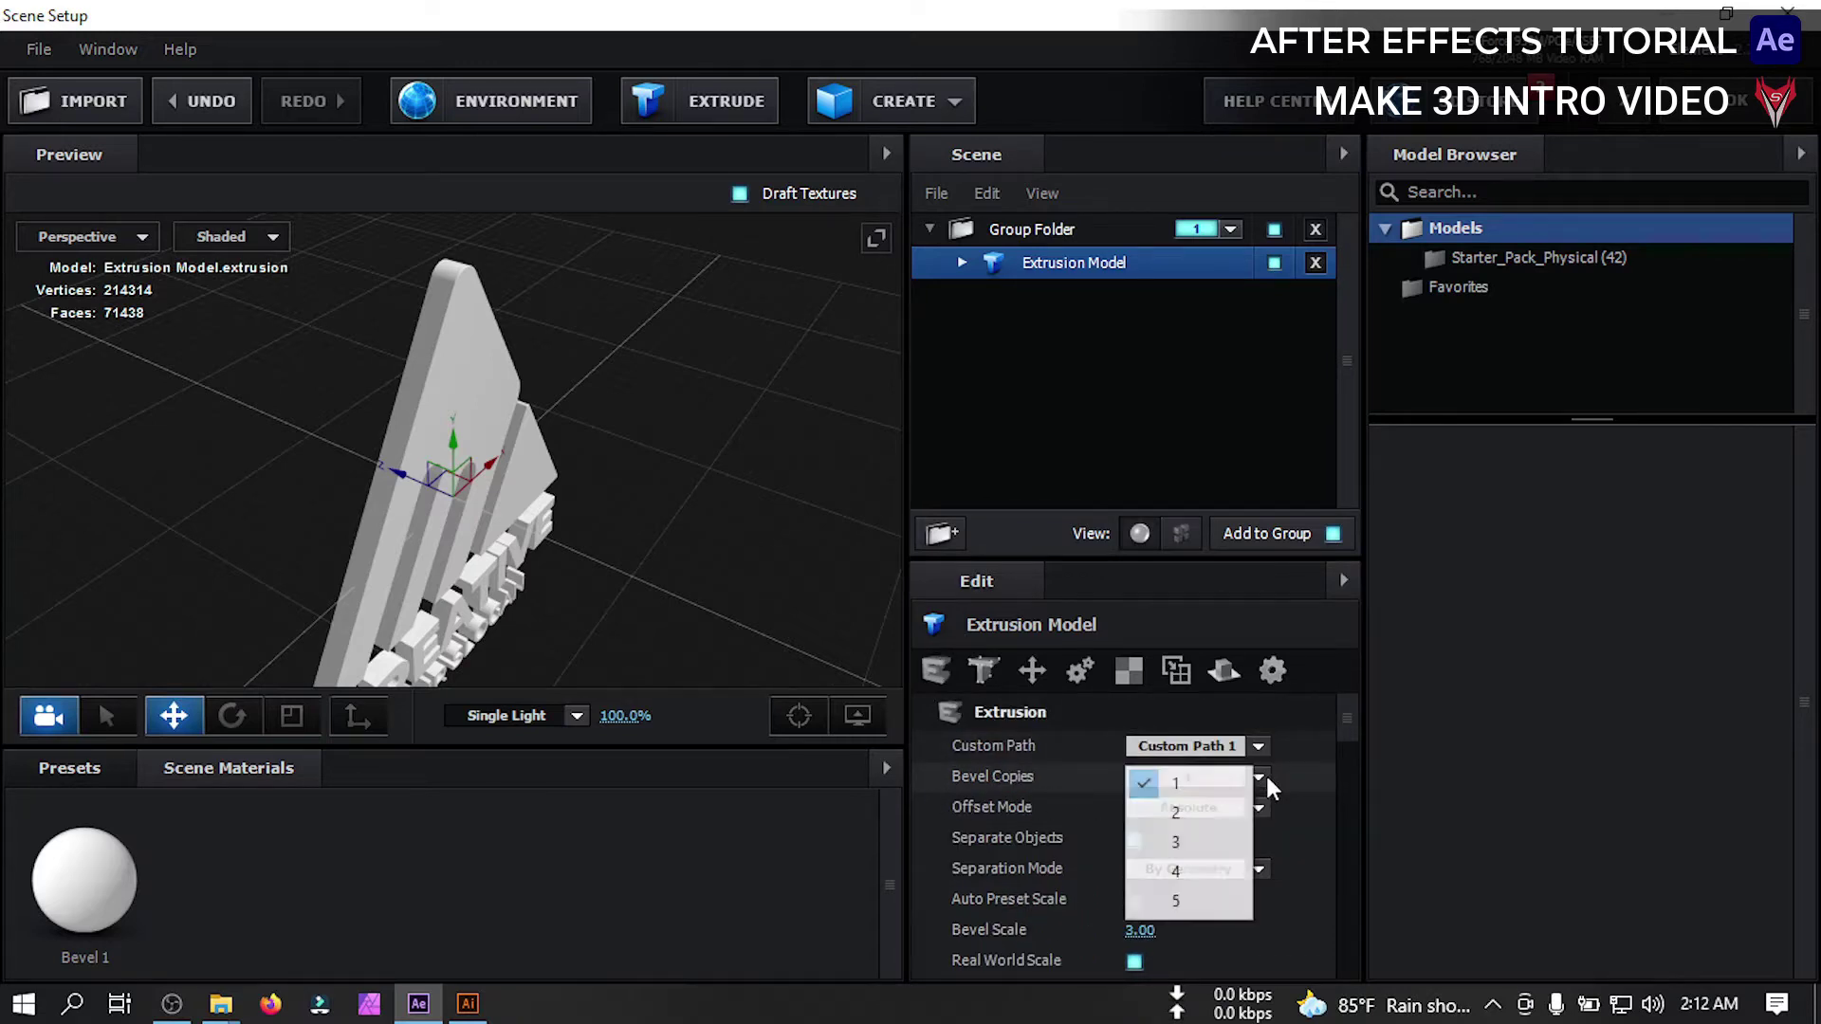
left_click(1214, 809)
left_click_drag(520, 489, 874, 411)
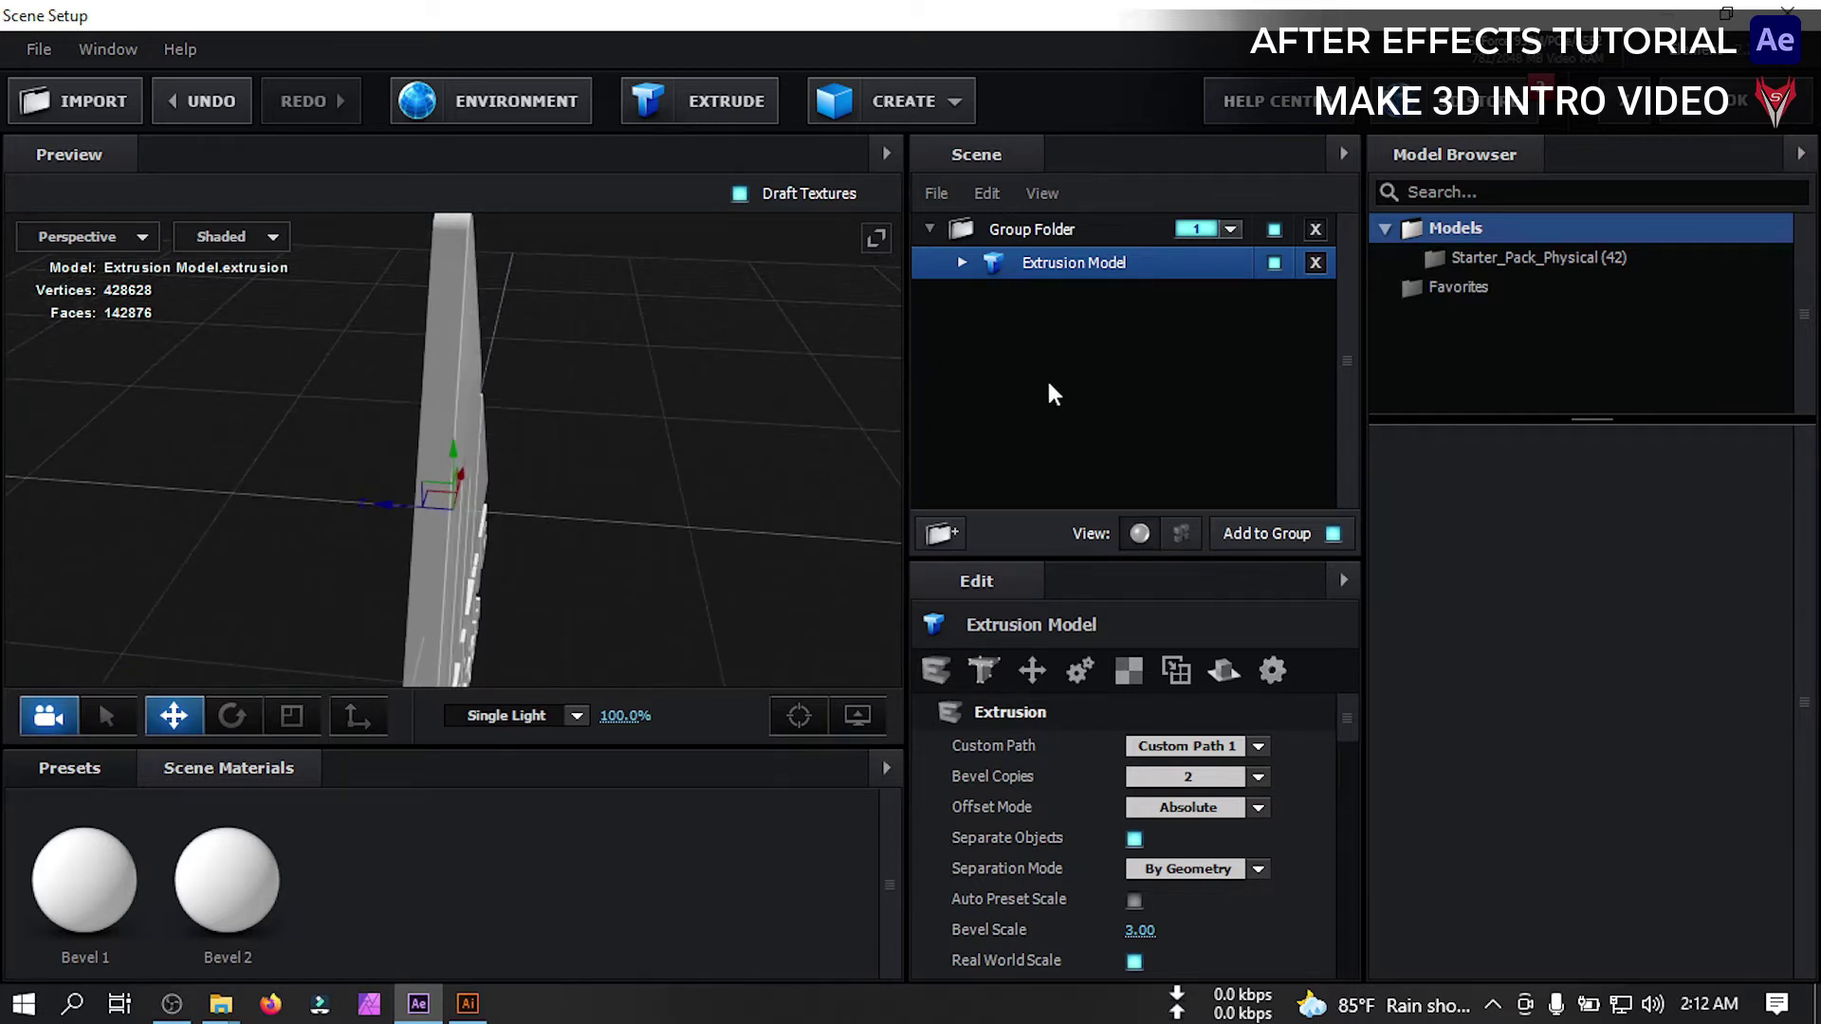
Set Bevel 1's Extrude to 1.50
left_click(961, 264)
left_click(1091, 298)
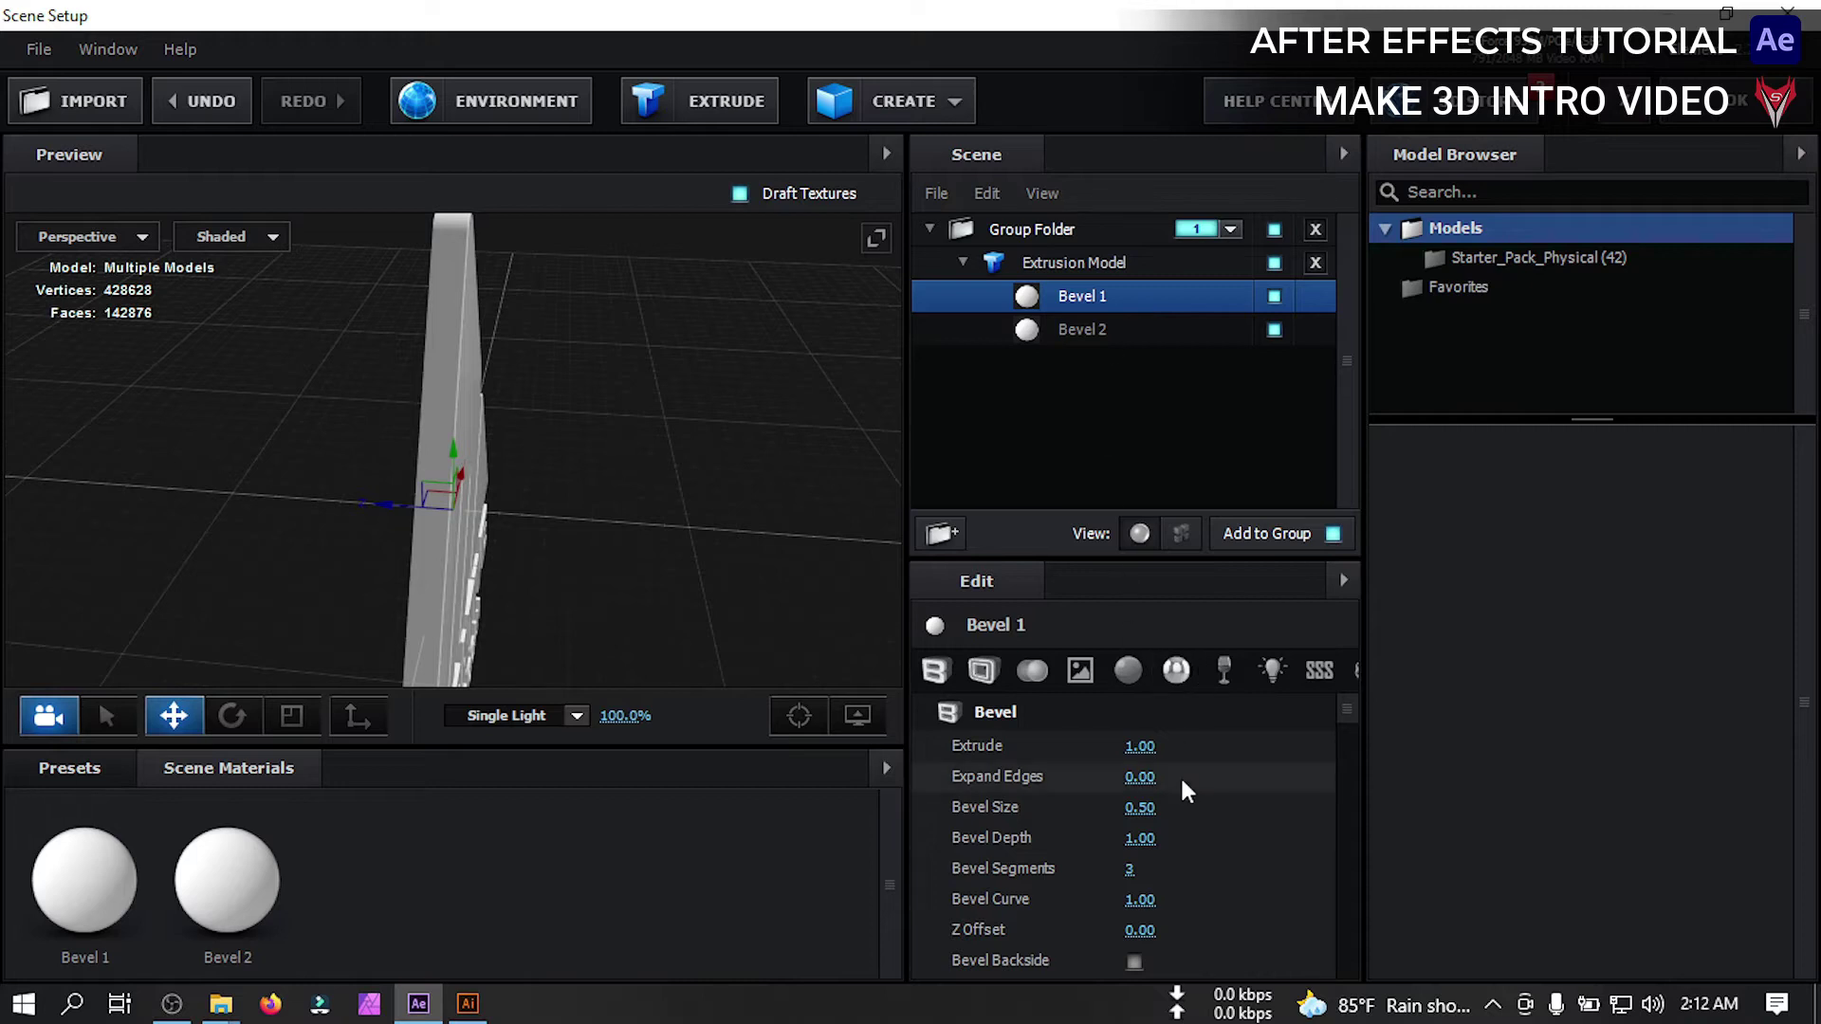
left_click(1139, 746)
type("1.5")
key("Return")
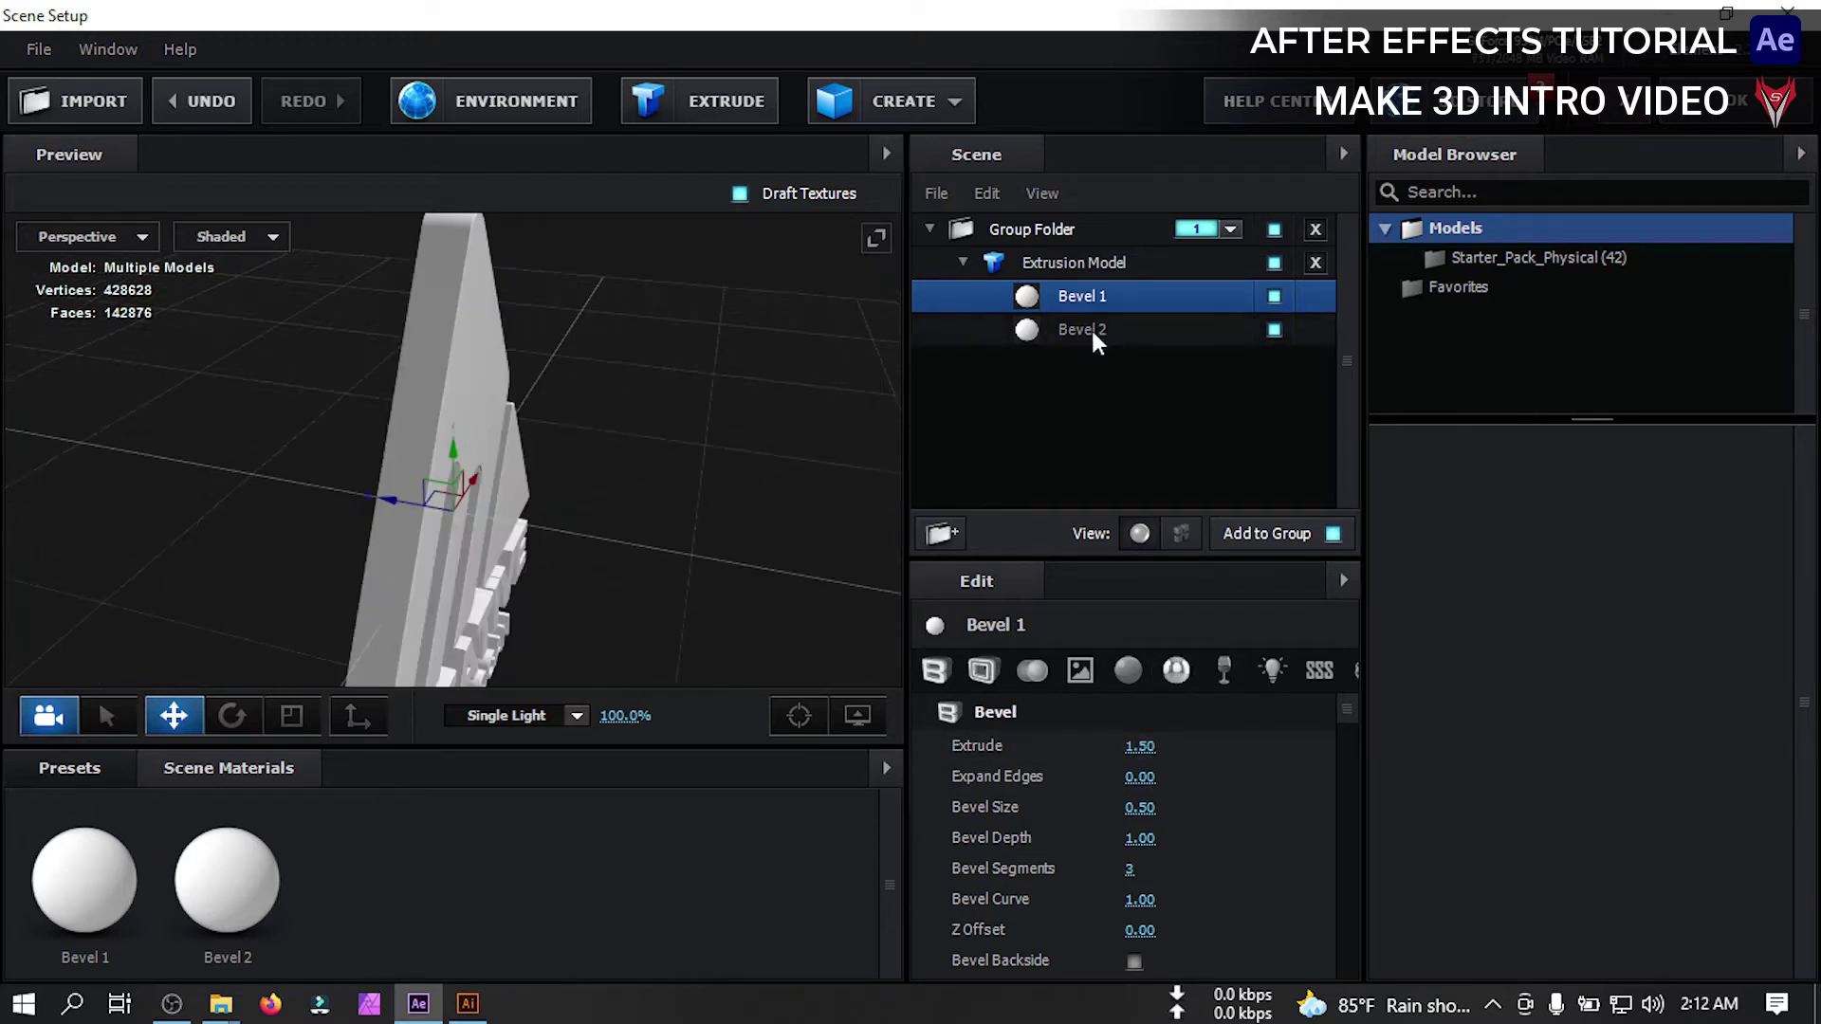
Set Bevel 2's Bevel Size to 1.00
left_click(1146, 332)
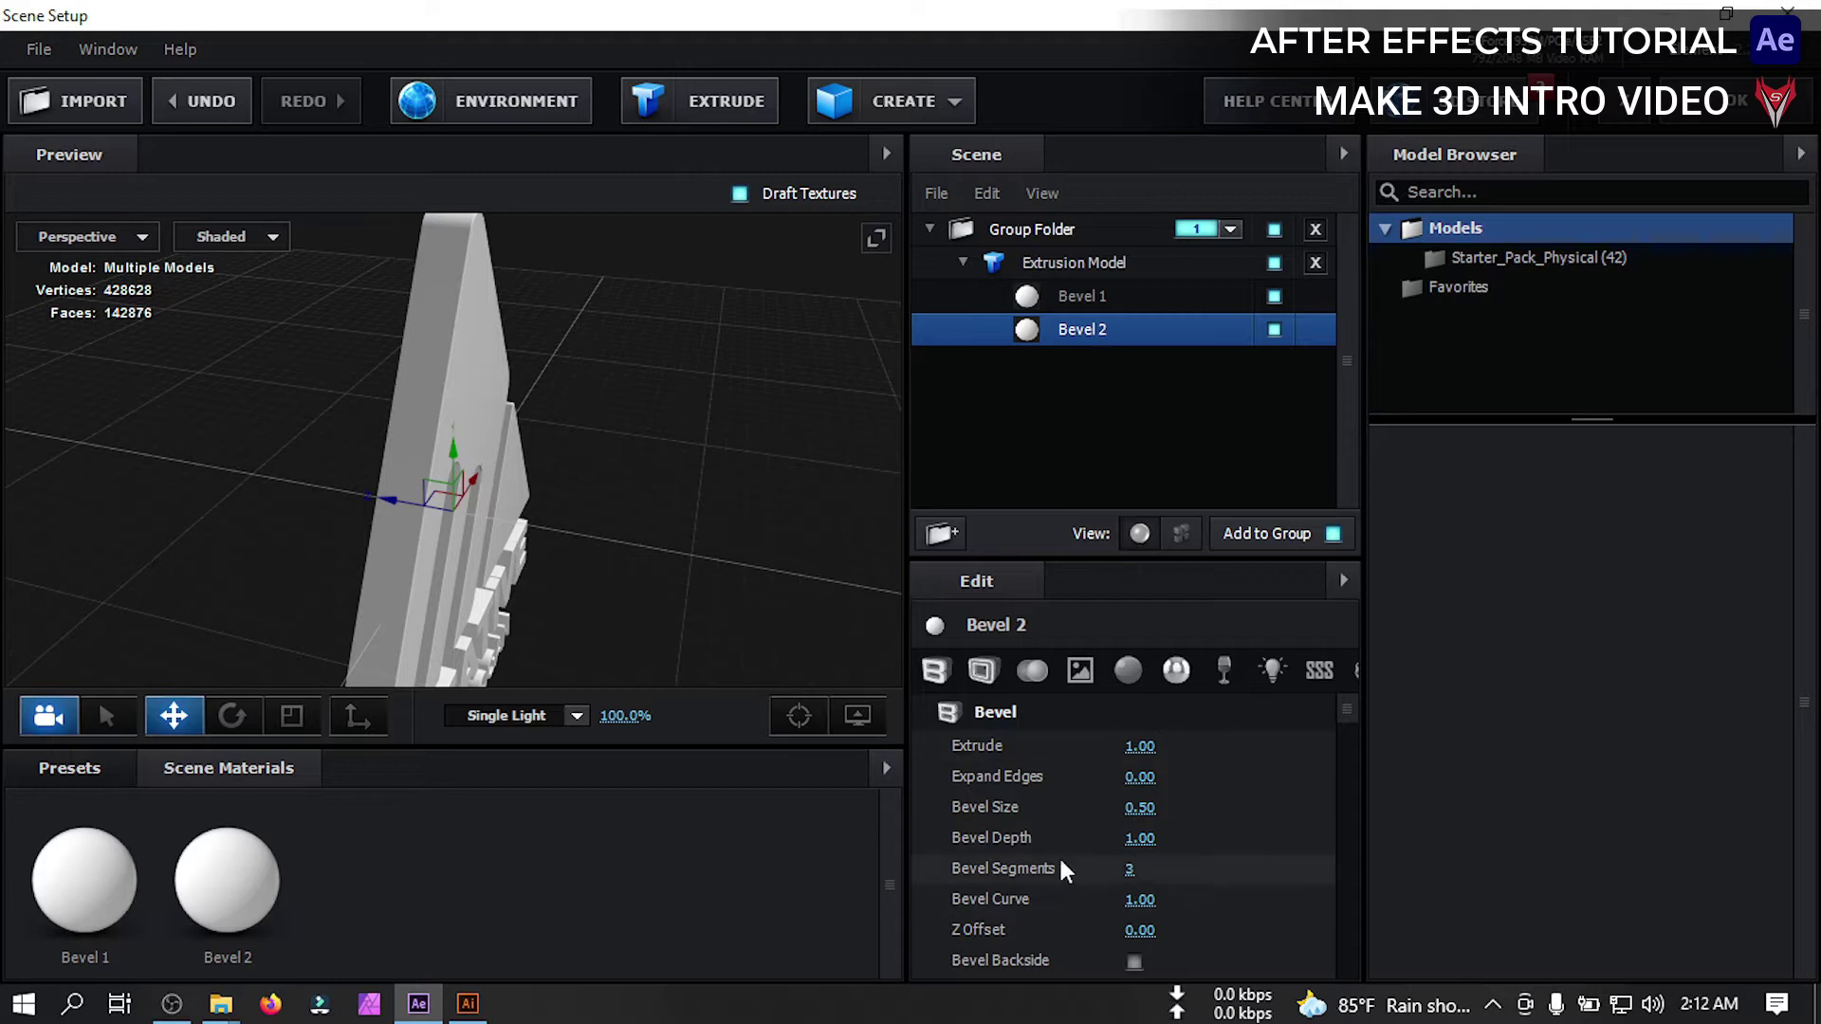
left_click(1141, 809)
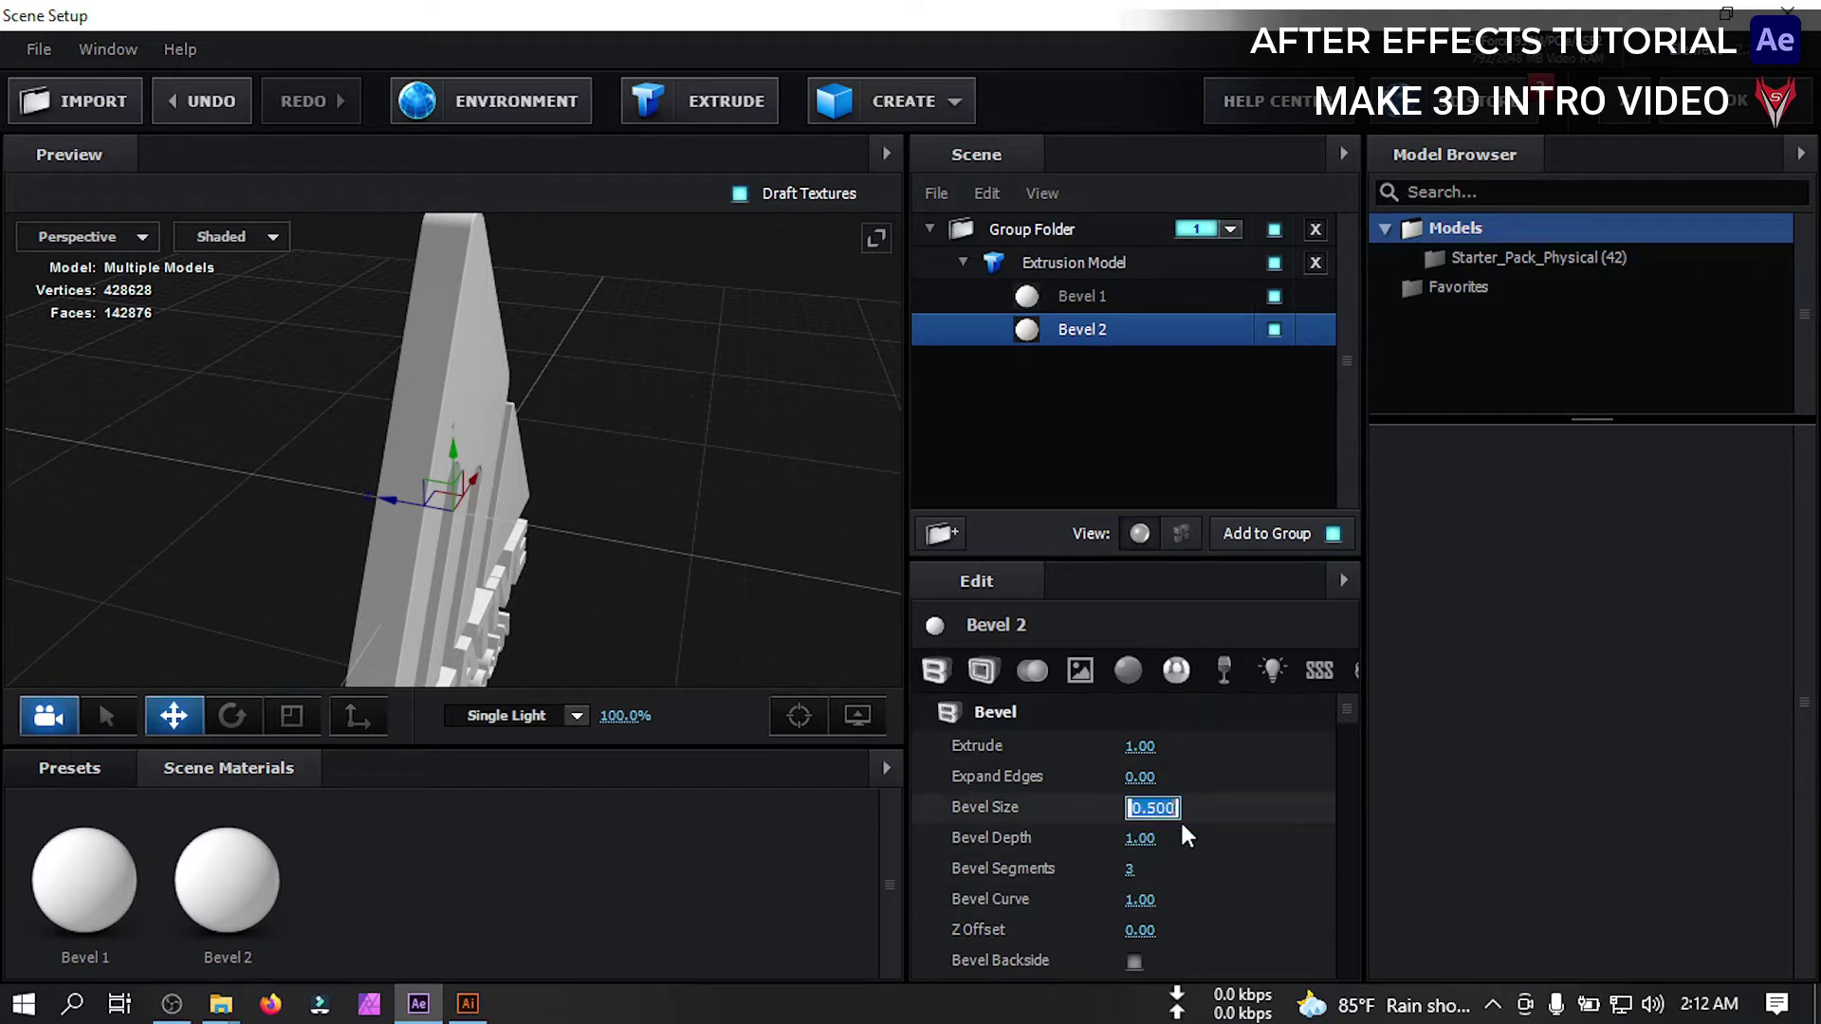
type("1")
key("Return")
left_click_drag(628, 520, 561, 465)
Hide the grid in the preview's view options
left_click(822, 718)
left_click(723, 628)
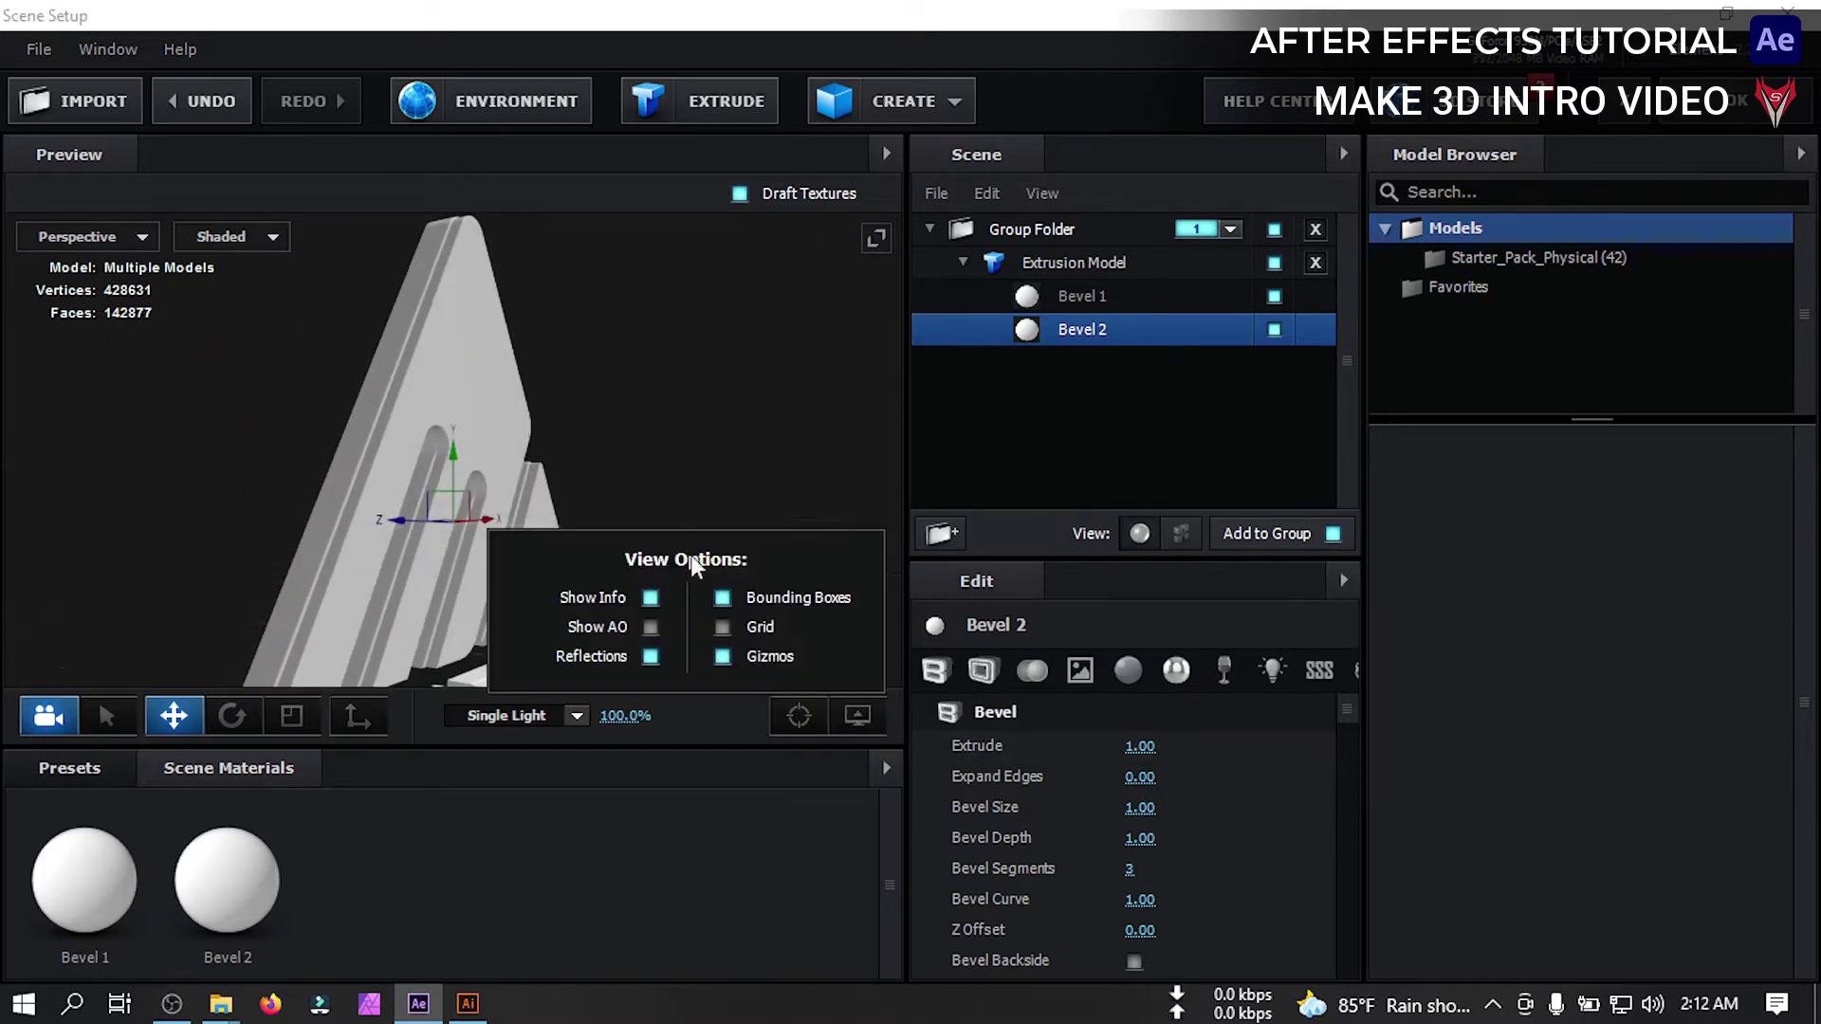
left_click_drag(692, 435, 679, 520)
Apply the gold_grunge Metal preset material to Bevel 1
left_click(95, 776)
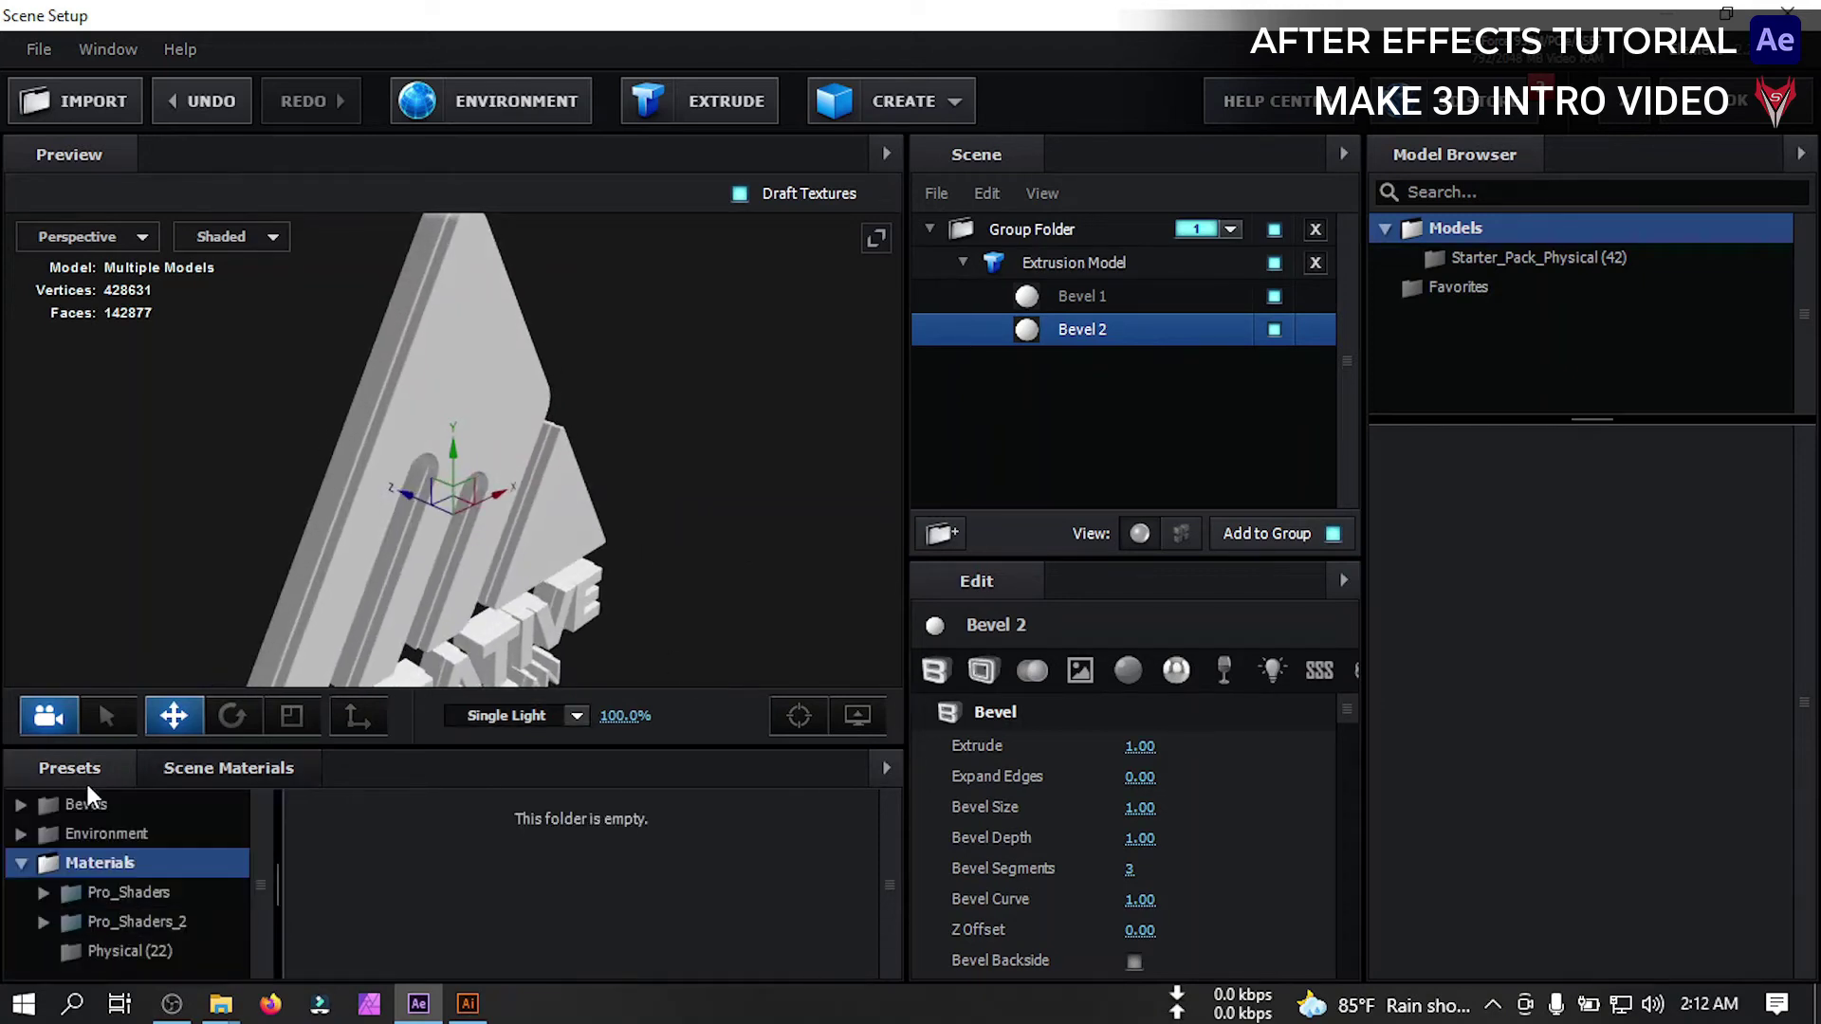
double_click(135, 895)
scroll(163, 908, "down", 1)
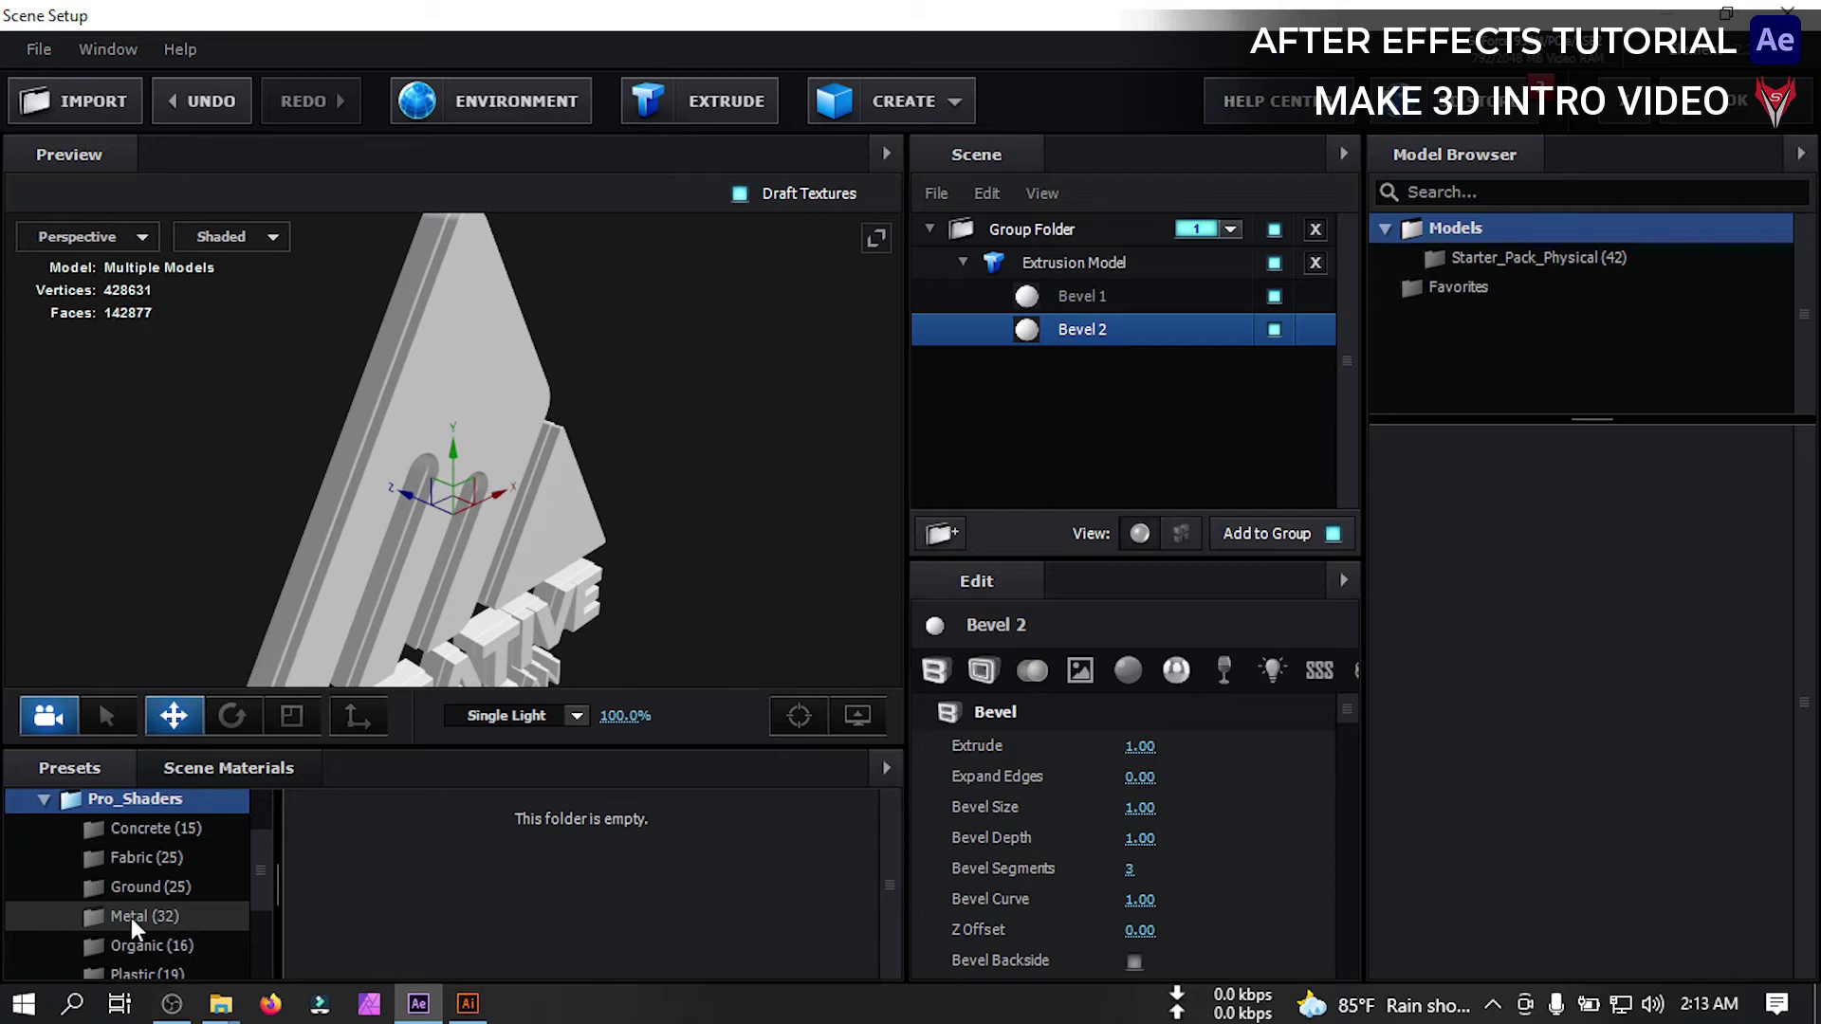
left_click(131, 919)
scroll(676, 901, "down", 2)
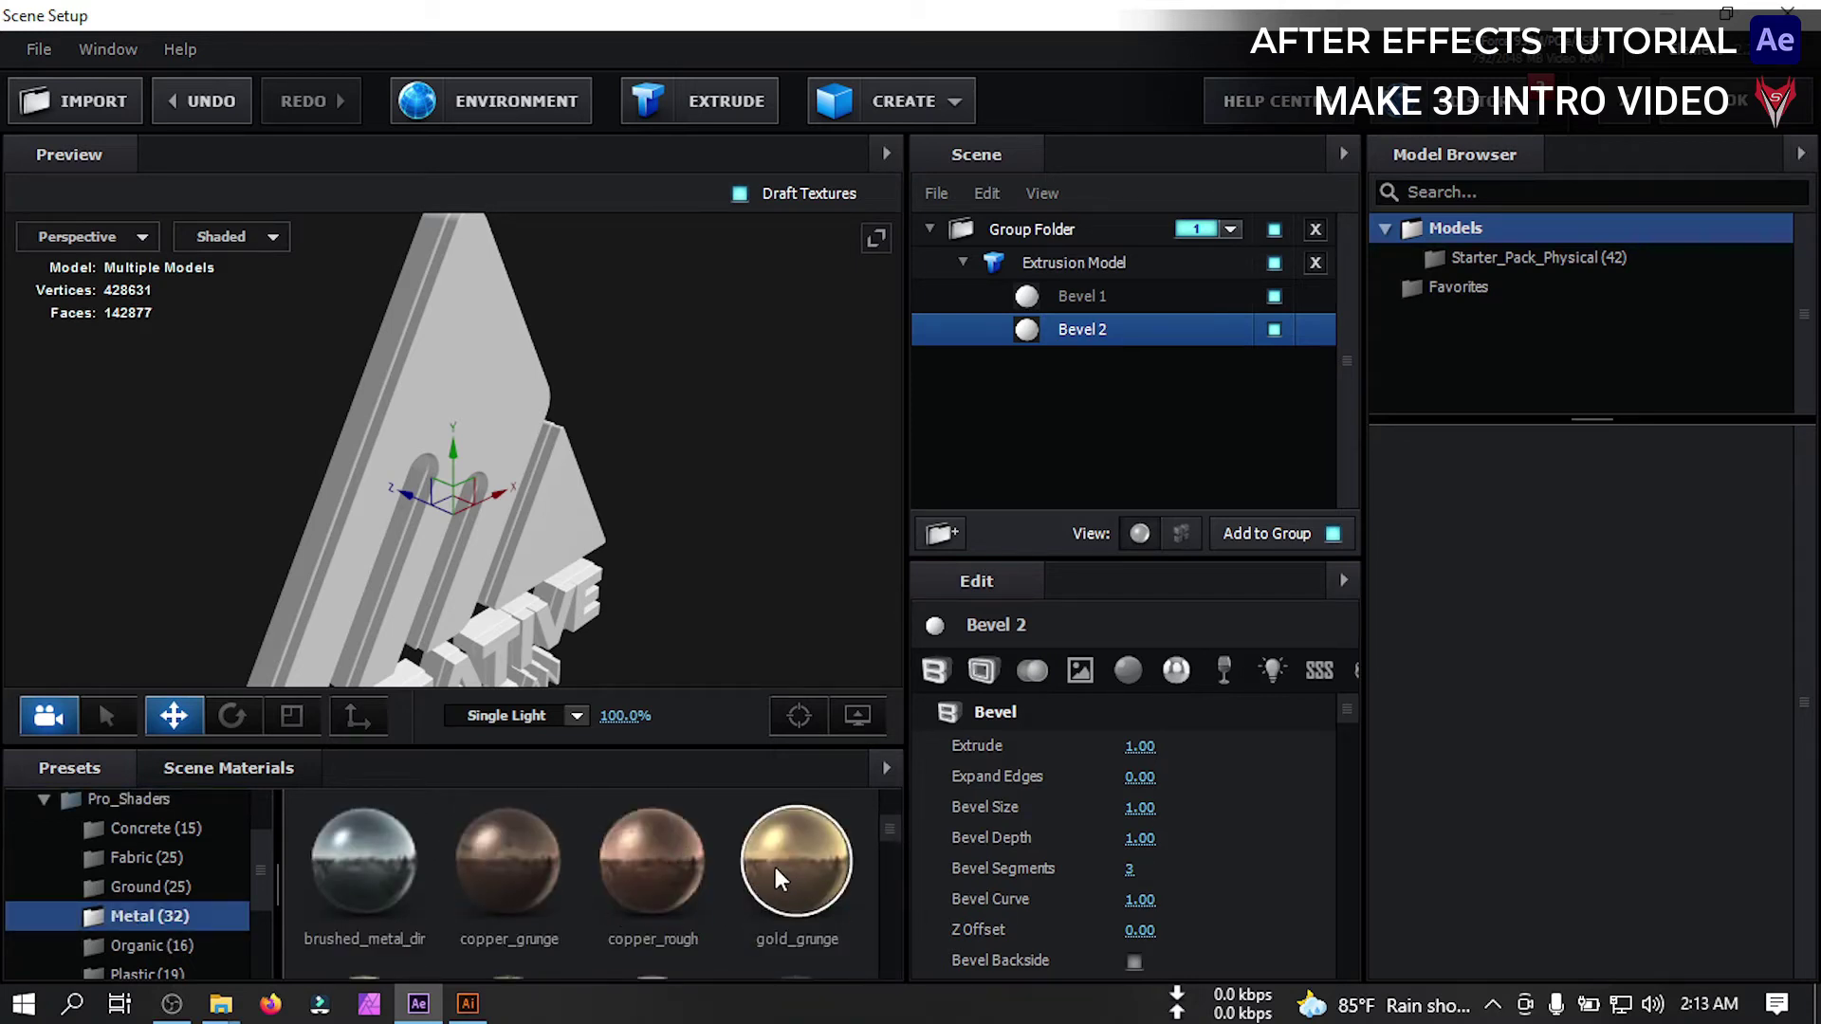
left_click_drag(776, 867, 1091, 329)
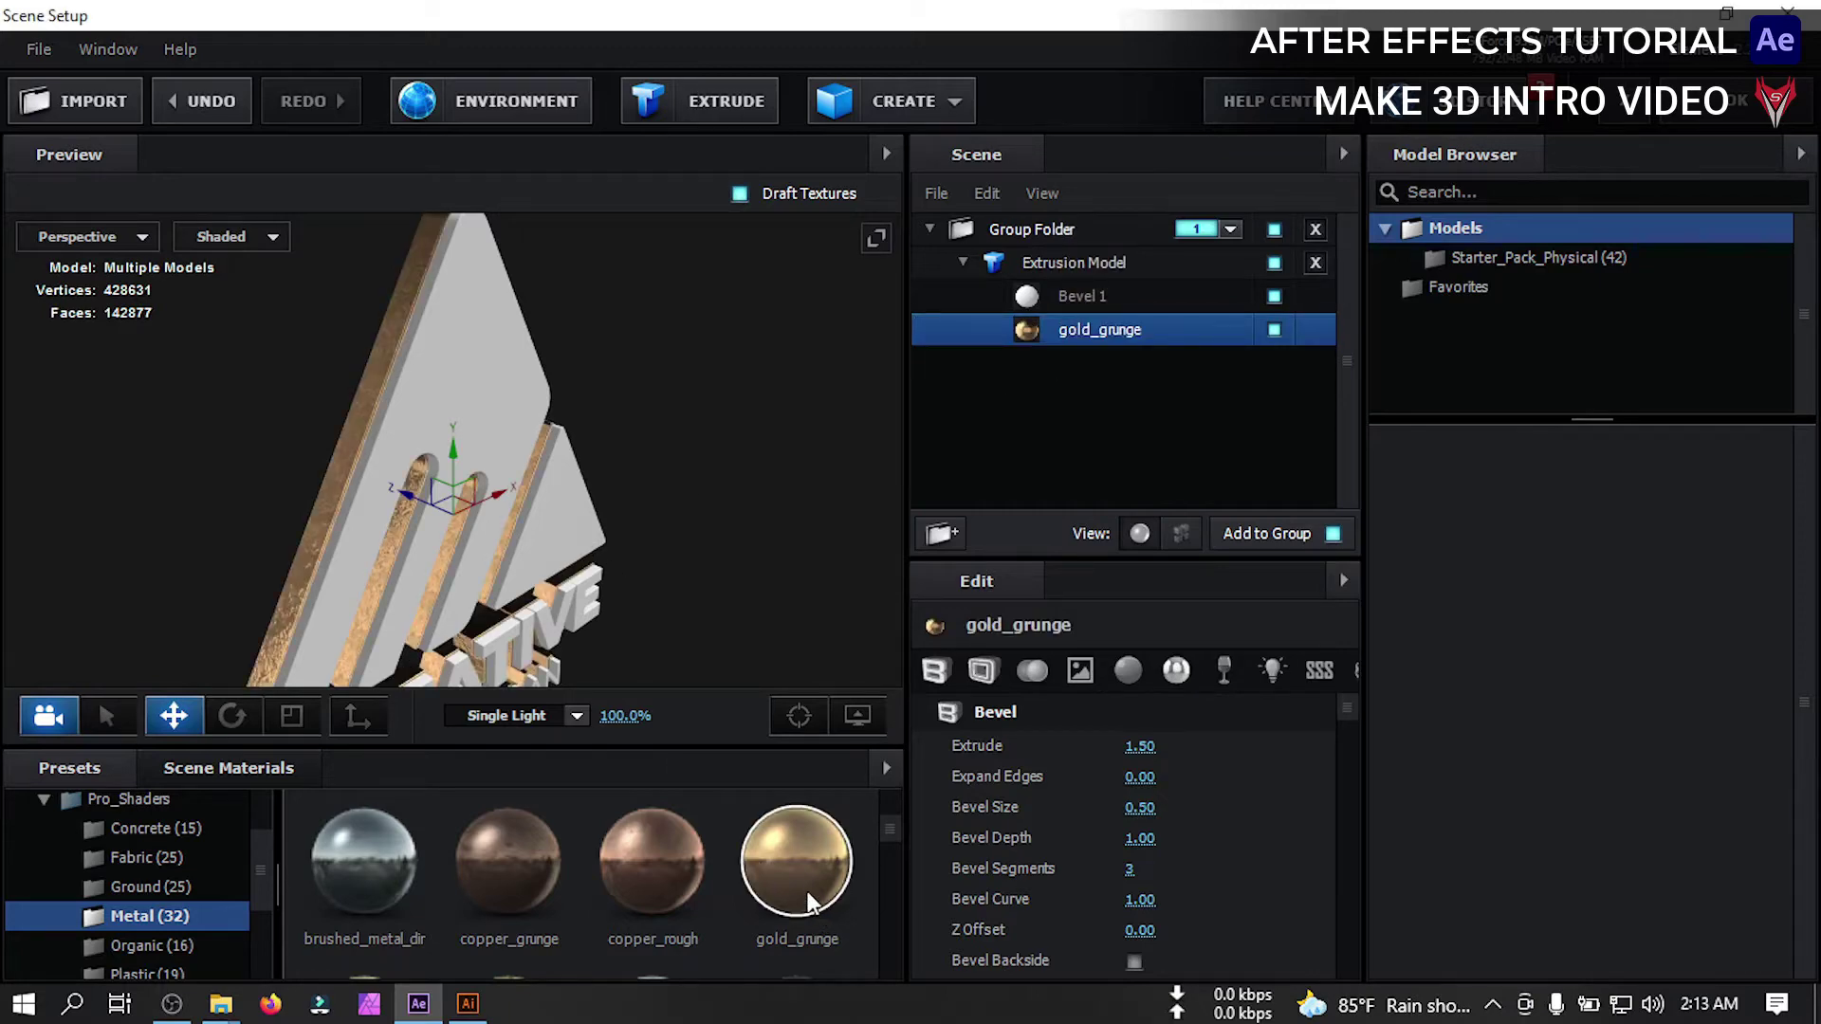
key("ctrl+z")
left_click_drag(795, 884, 1077, 293)
left_click_drag(703, 446, 673, 473)
Apply the metal_crusted_03 Metal material to Bevel 2
left_click(40, 798)
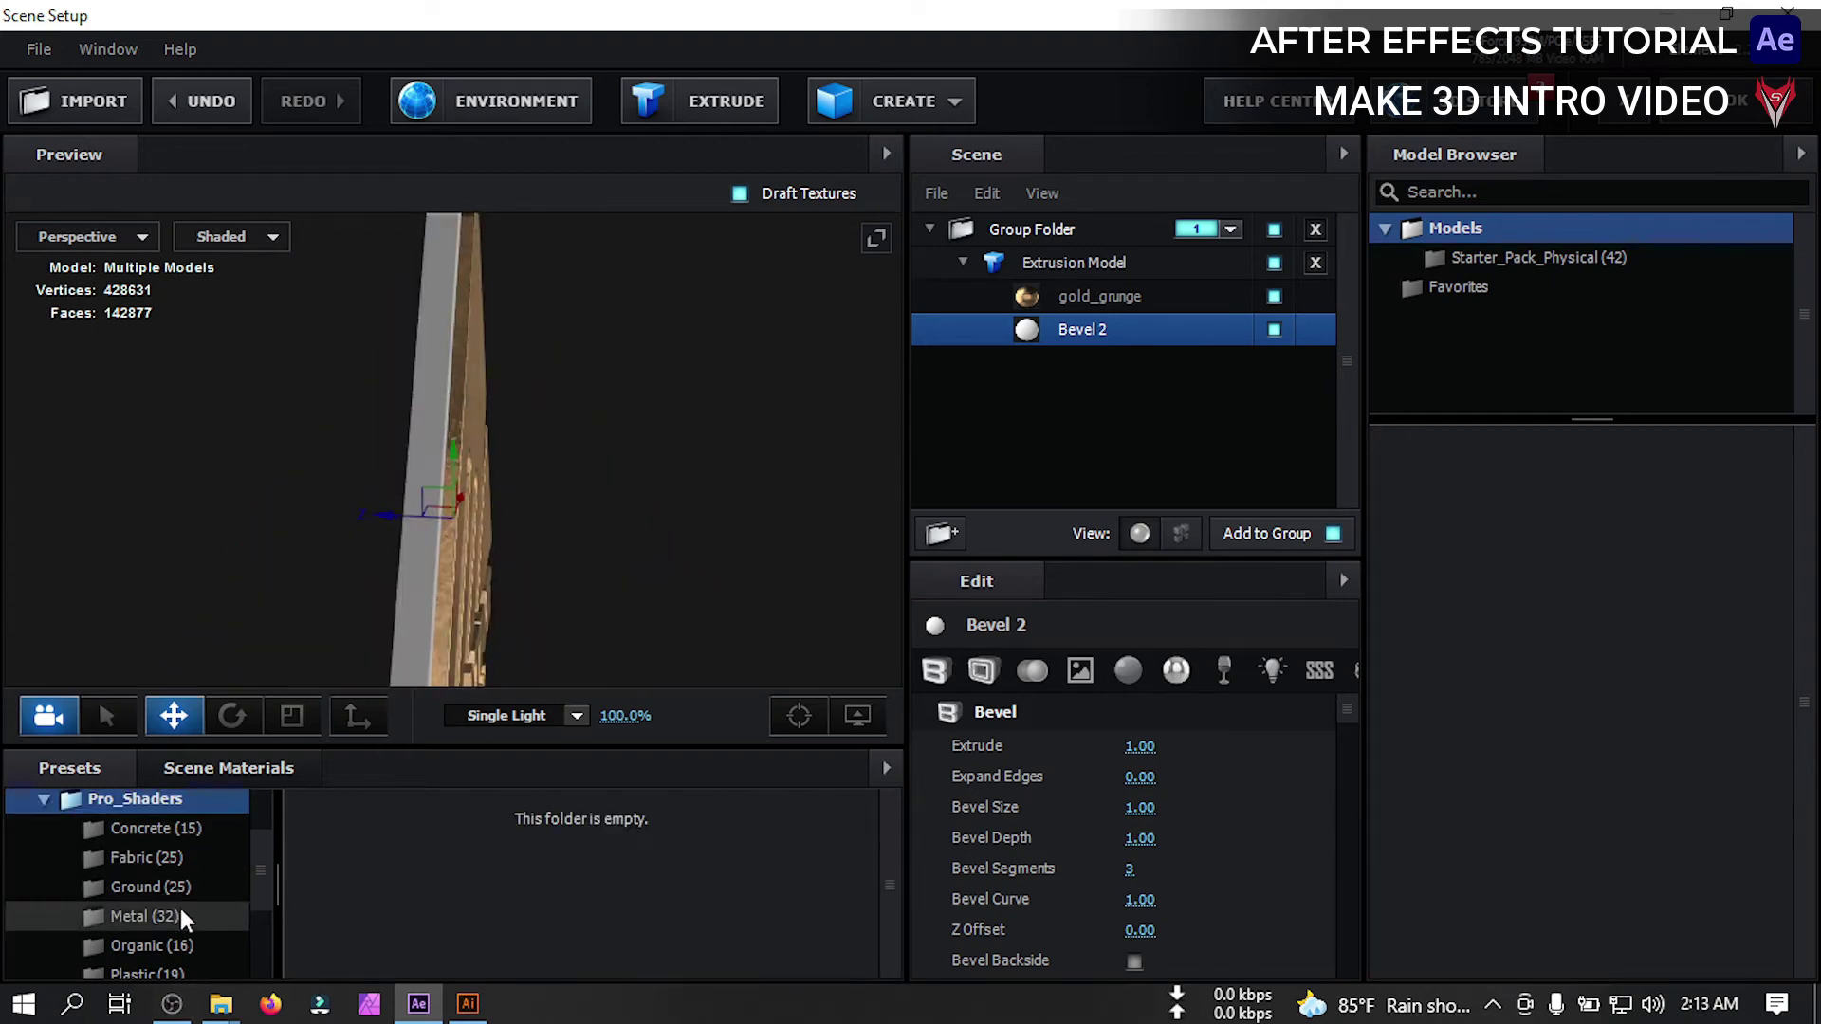
scroll(170, 908, "down", 2)
left_click(105, 913)
scroll(141, 885, "down", 2)
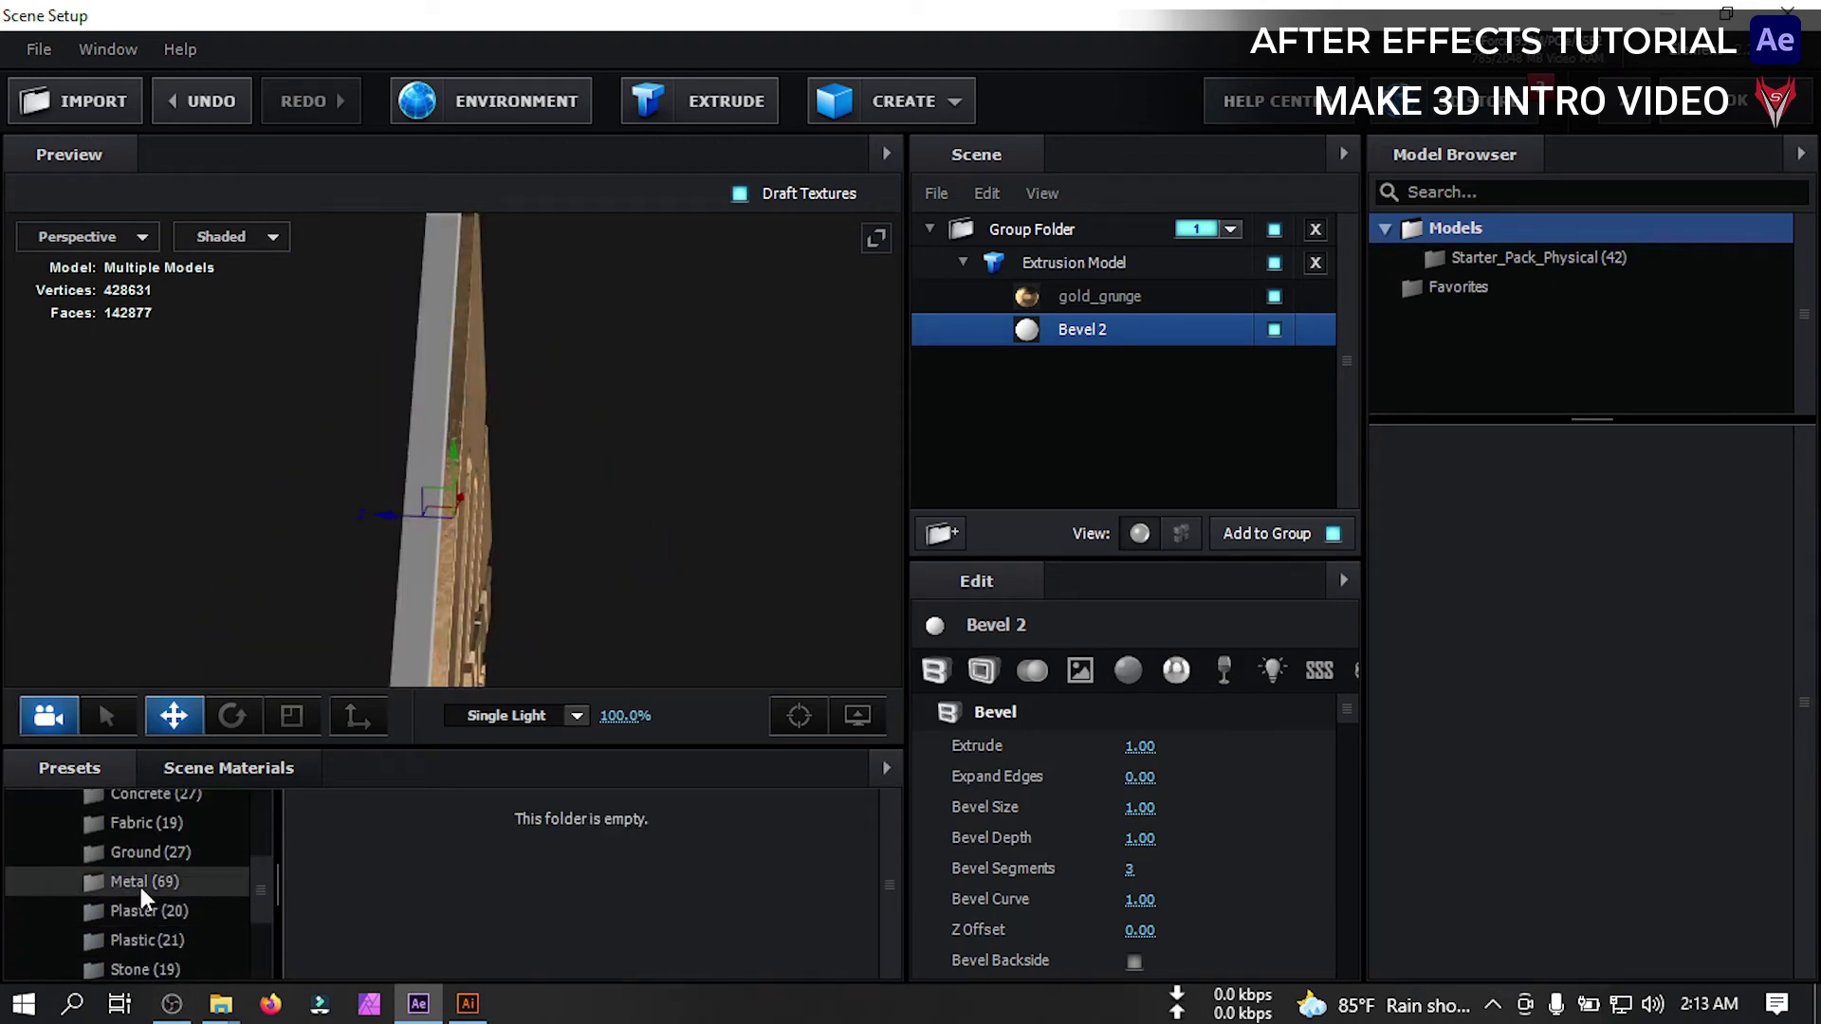
left_click(140, 886)
scroll(567, 878, "down", 5)
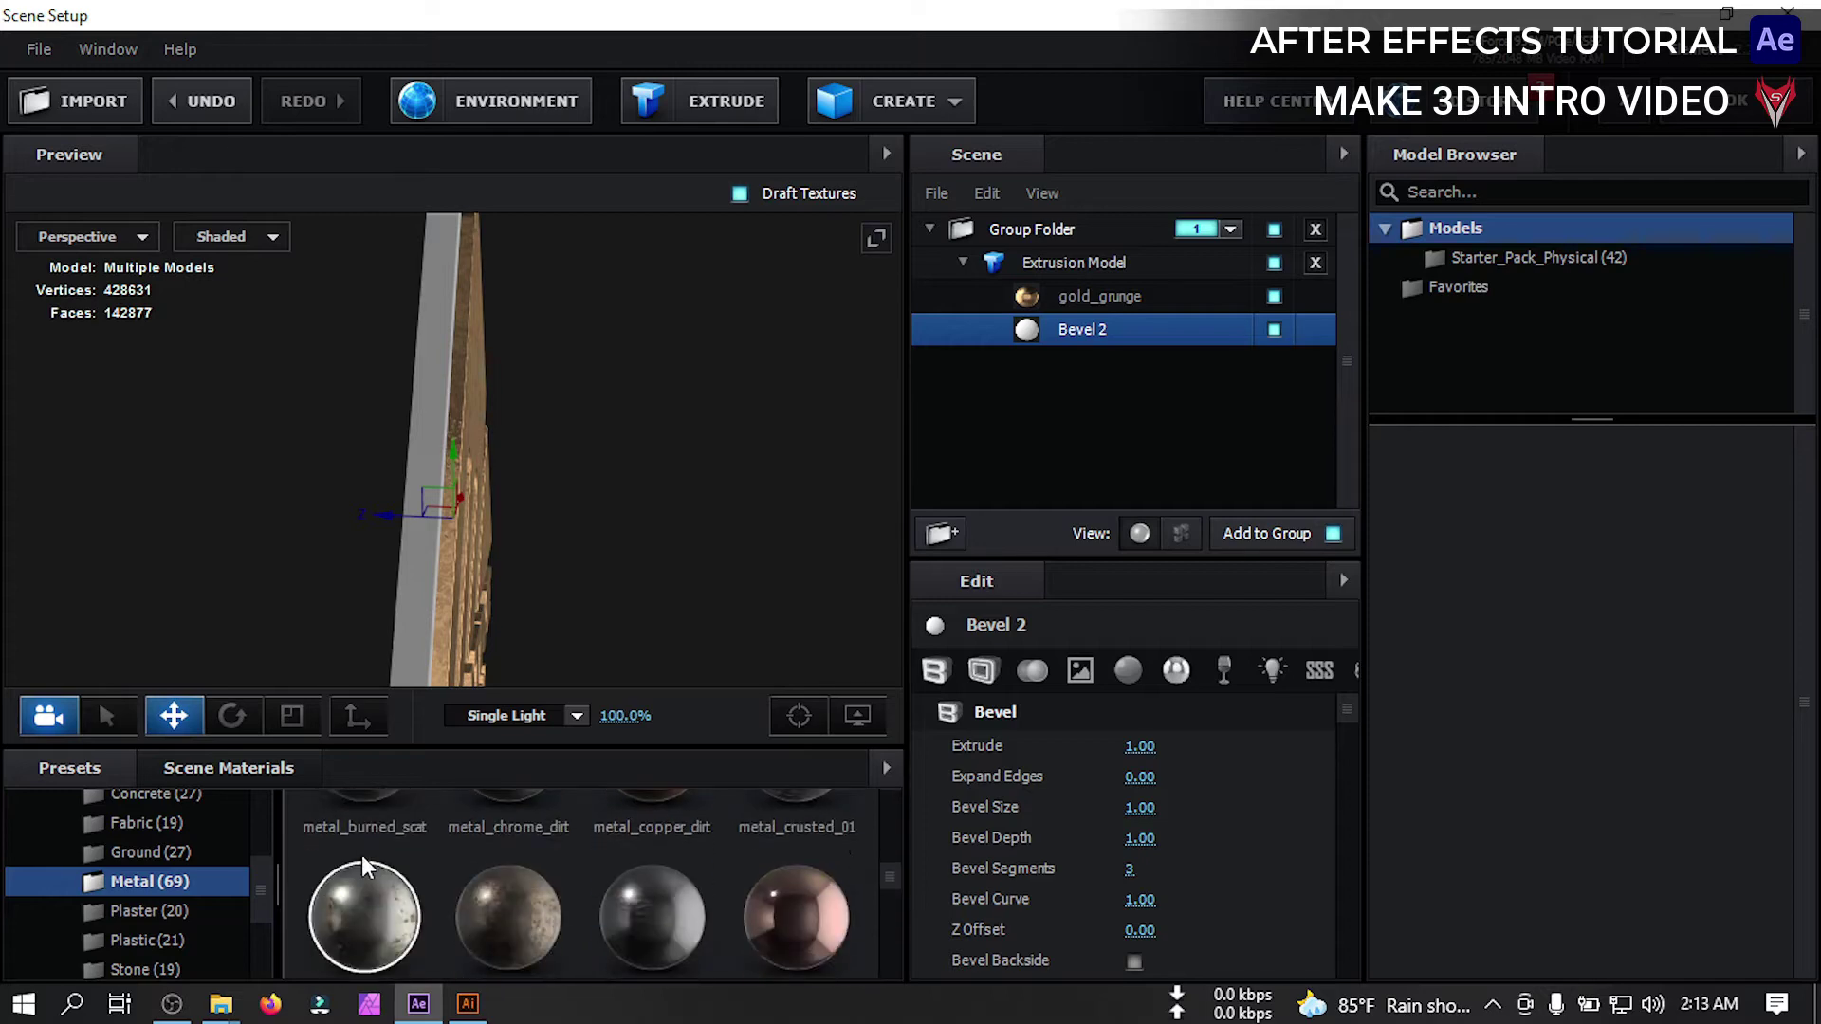
left_click_drag(360, 859, 1084, 338)
left_click_drag(566, 550, 901, 488)
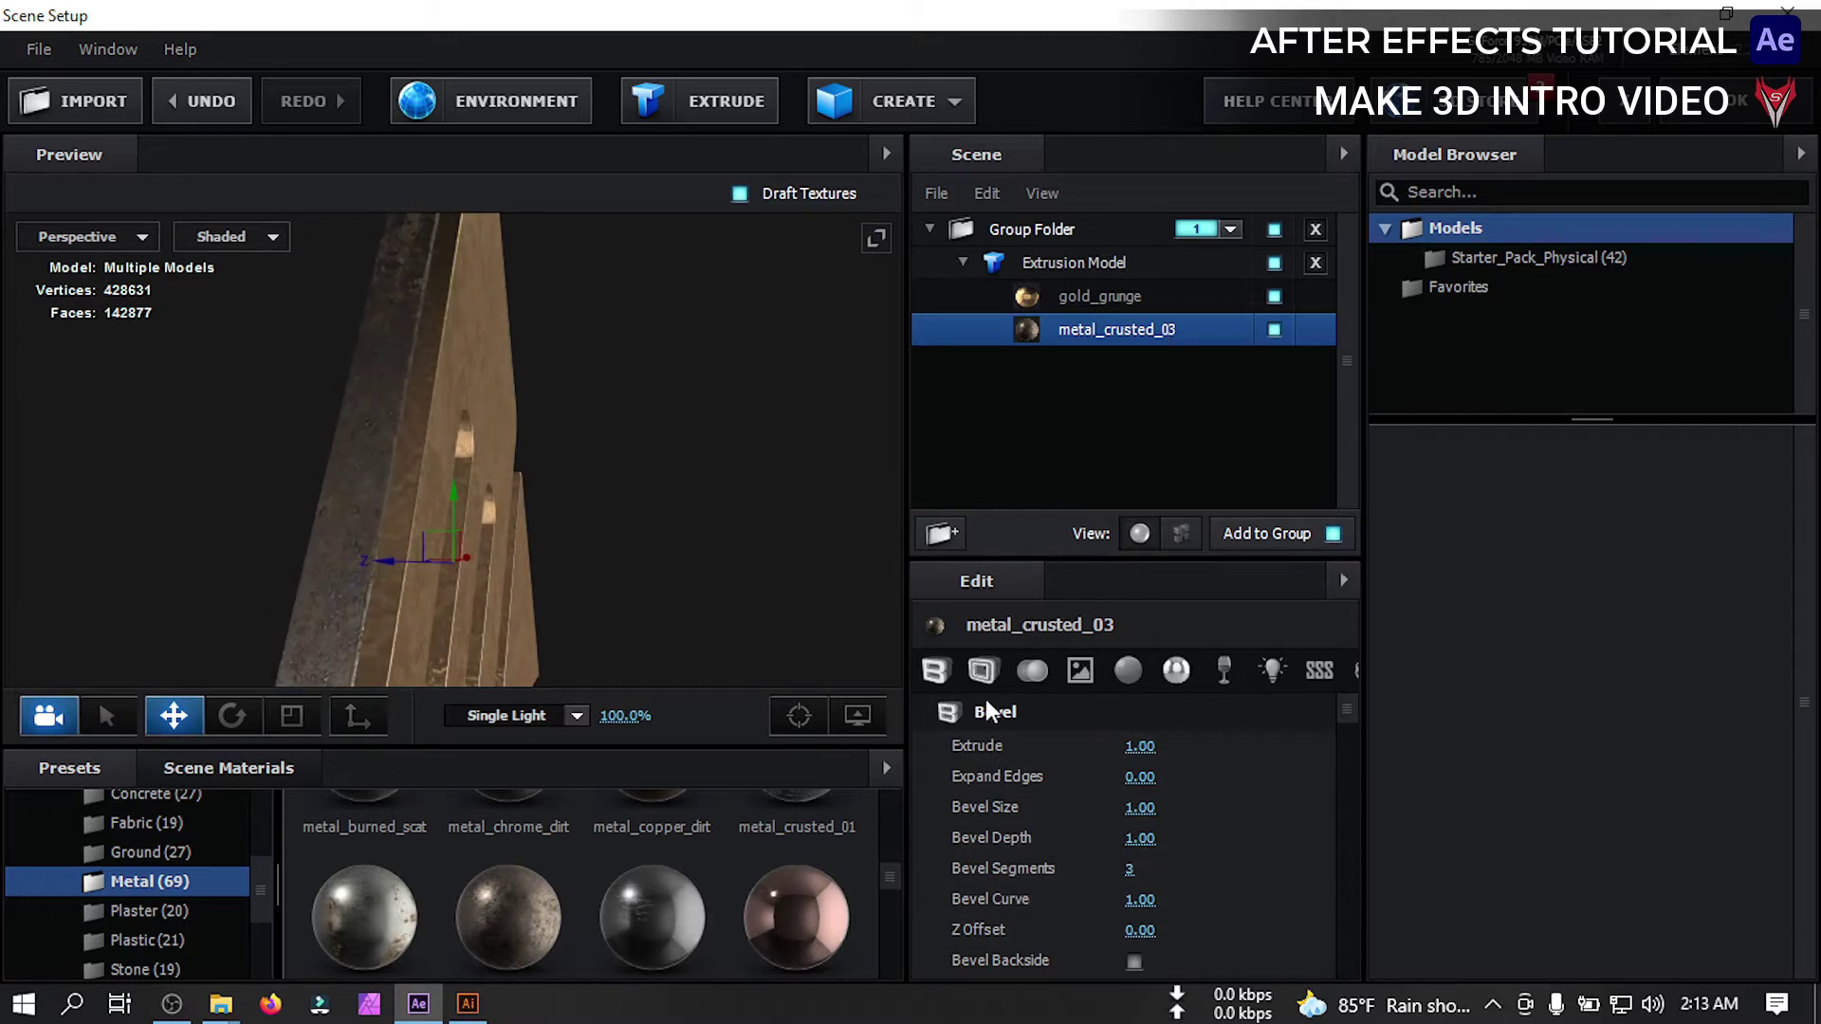
Set metal_crusted_03's Bevel Depth to 2.50
scroll(1007, 766, "down", 2)
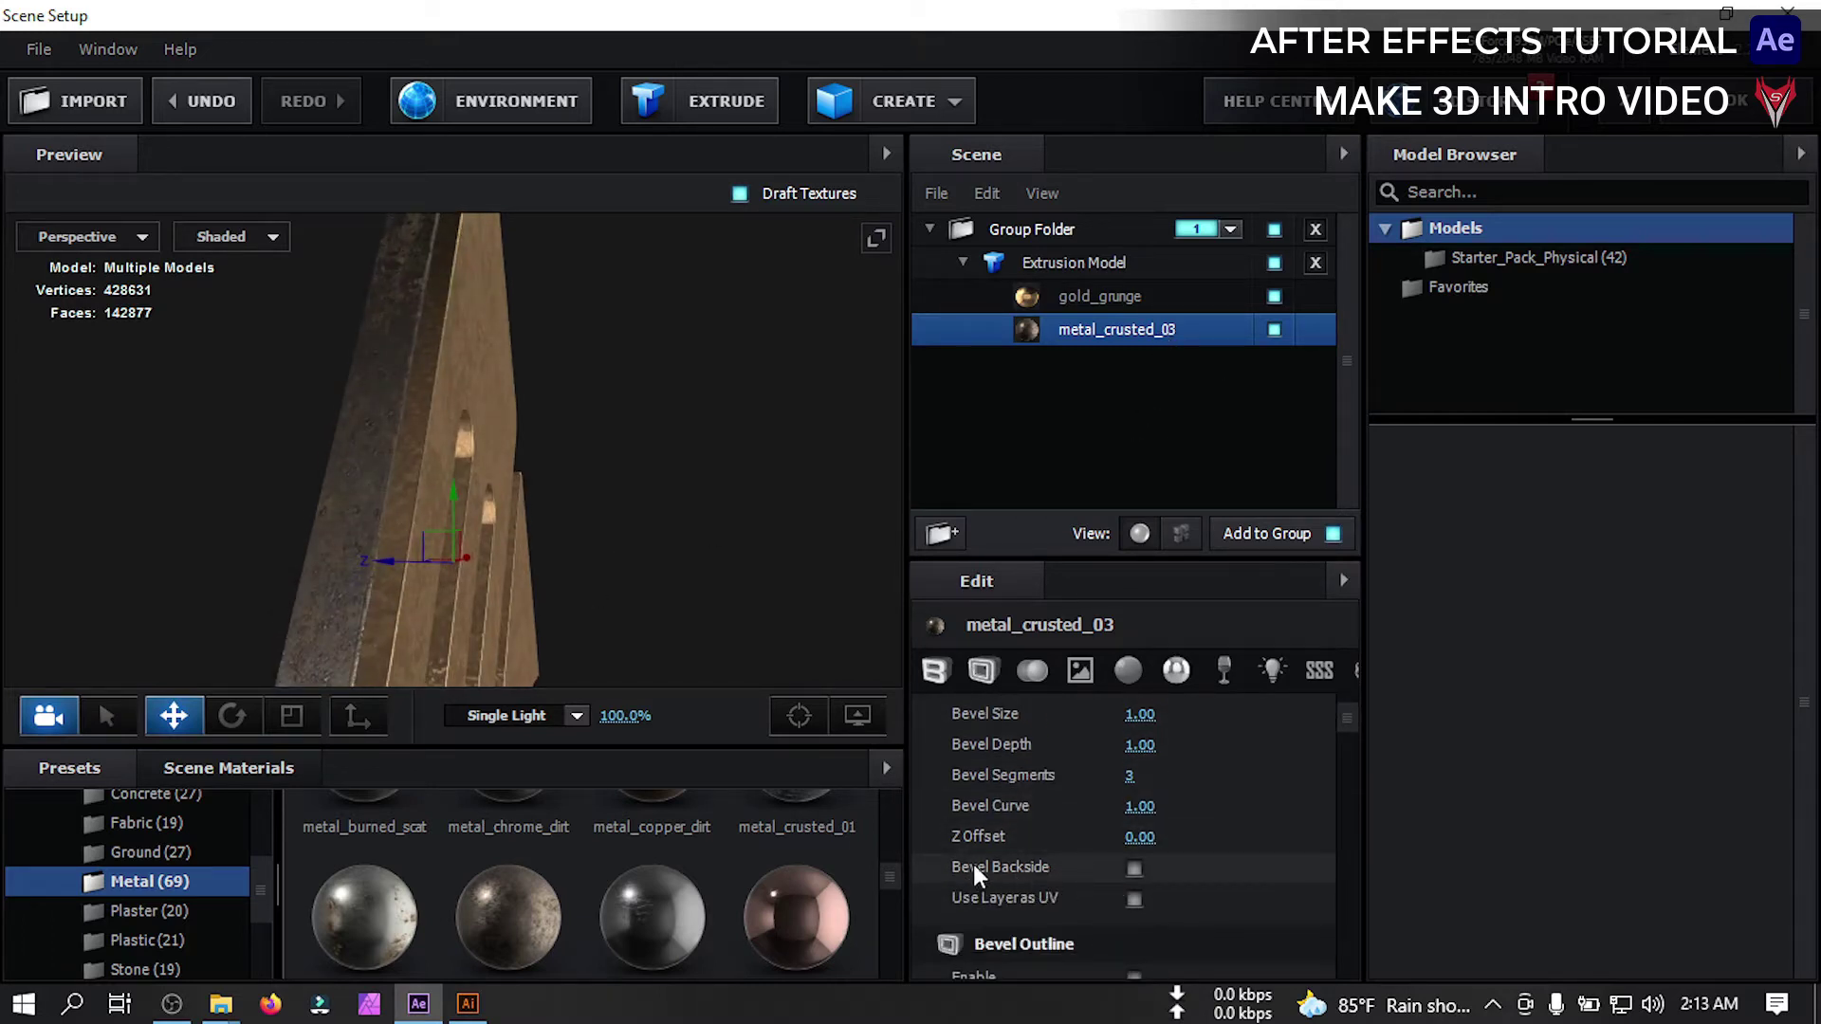
left_click(1148, 743)
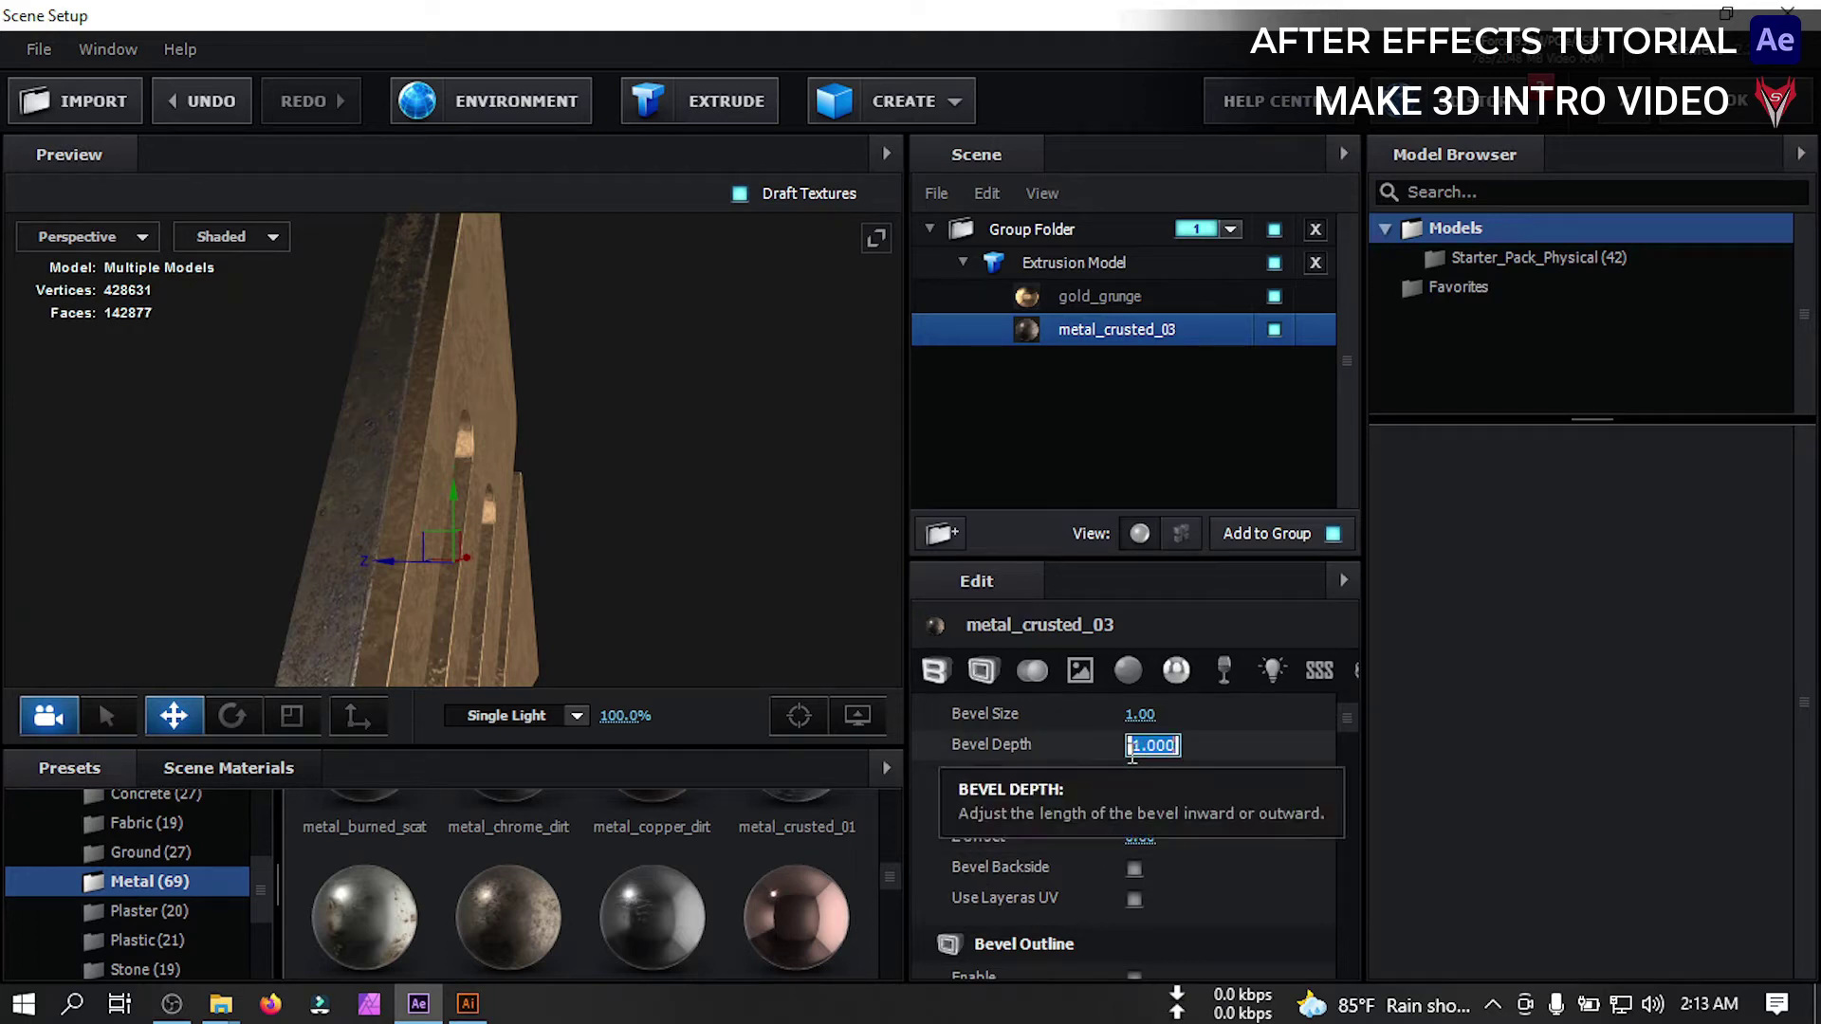
type("2")
key("Return")
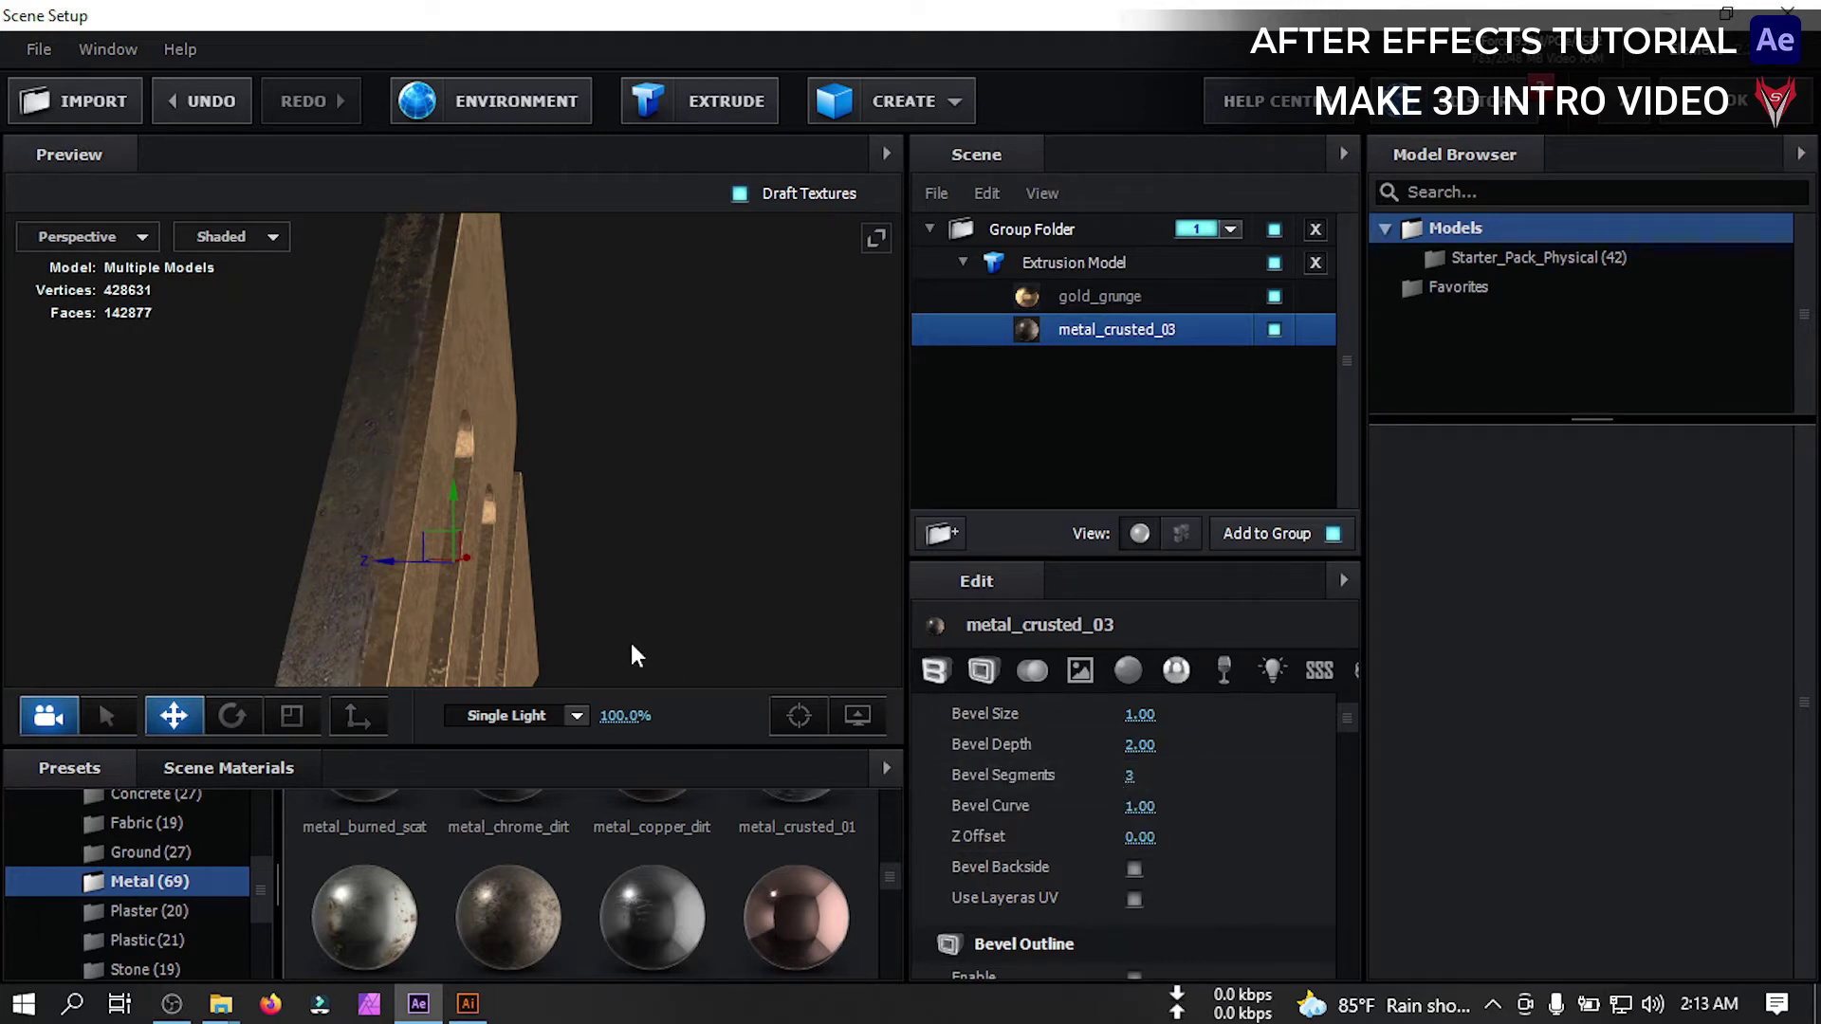
left_click(1143, 746)
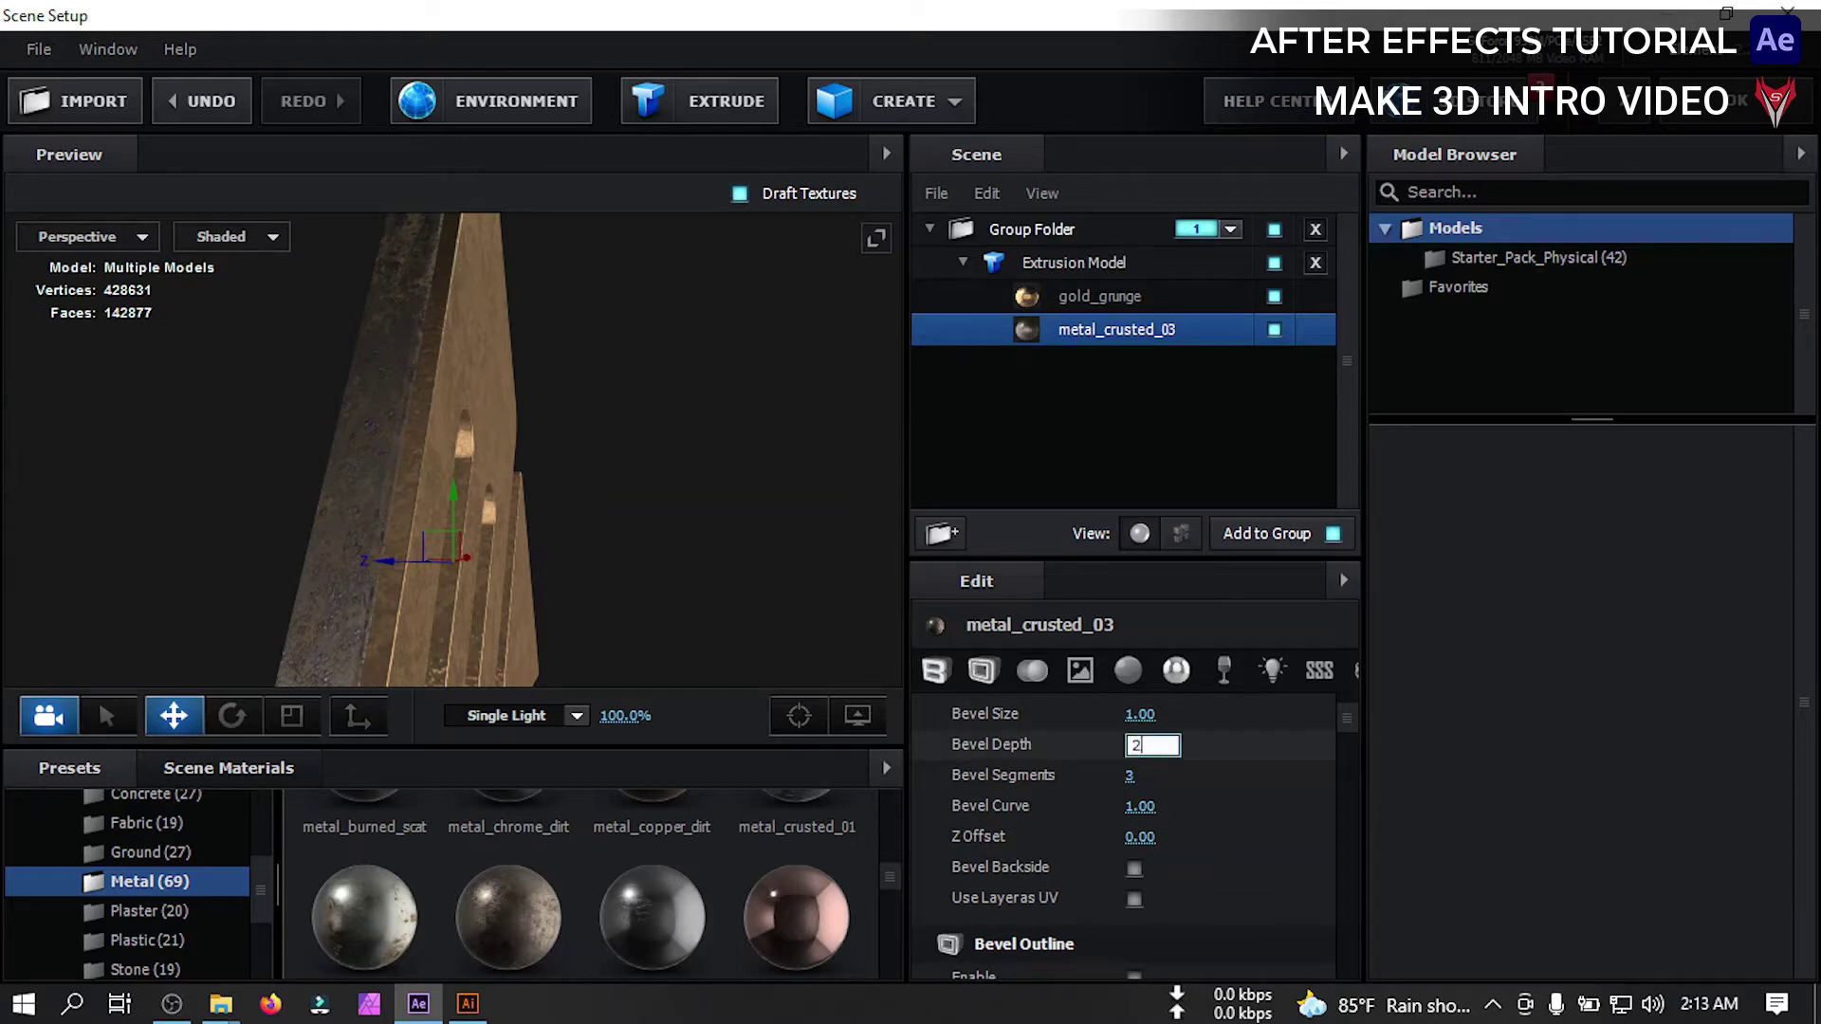
type("2.5")
key("Return")
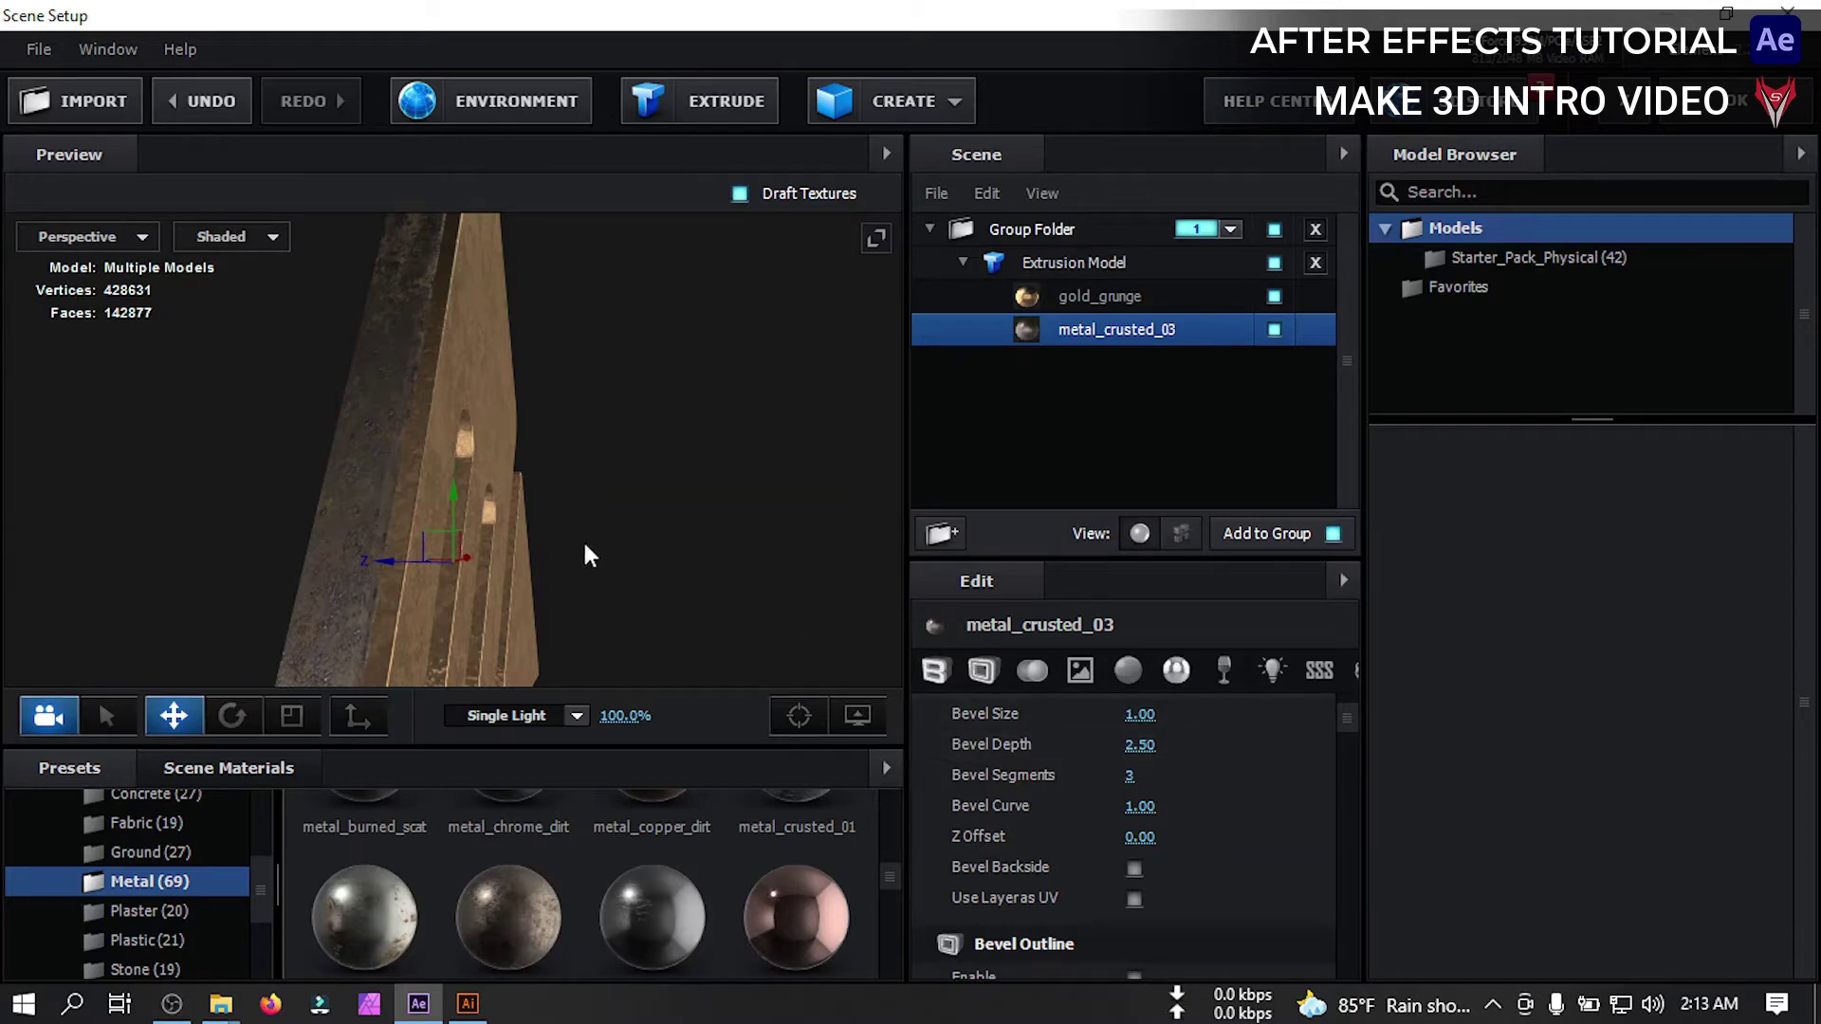
left_click_drag(582, 538, 567, 575)
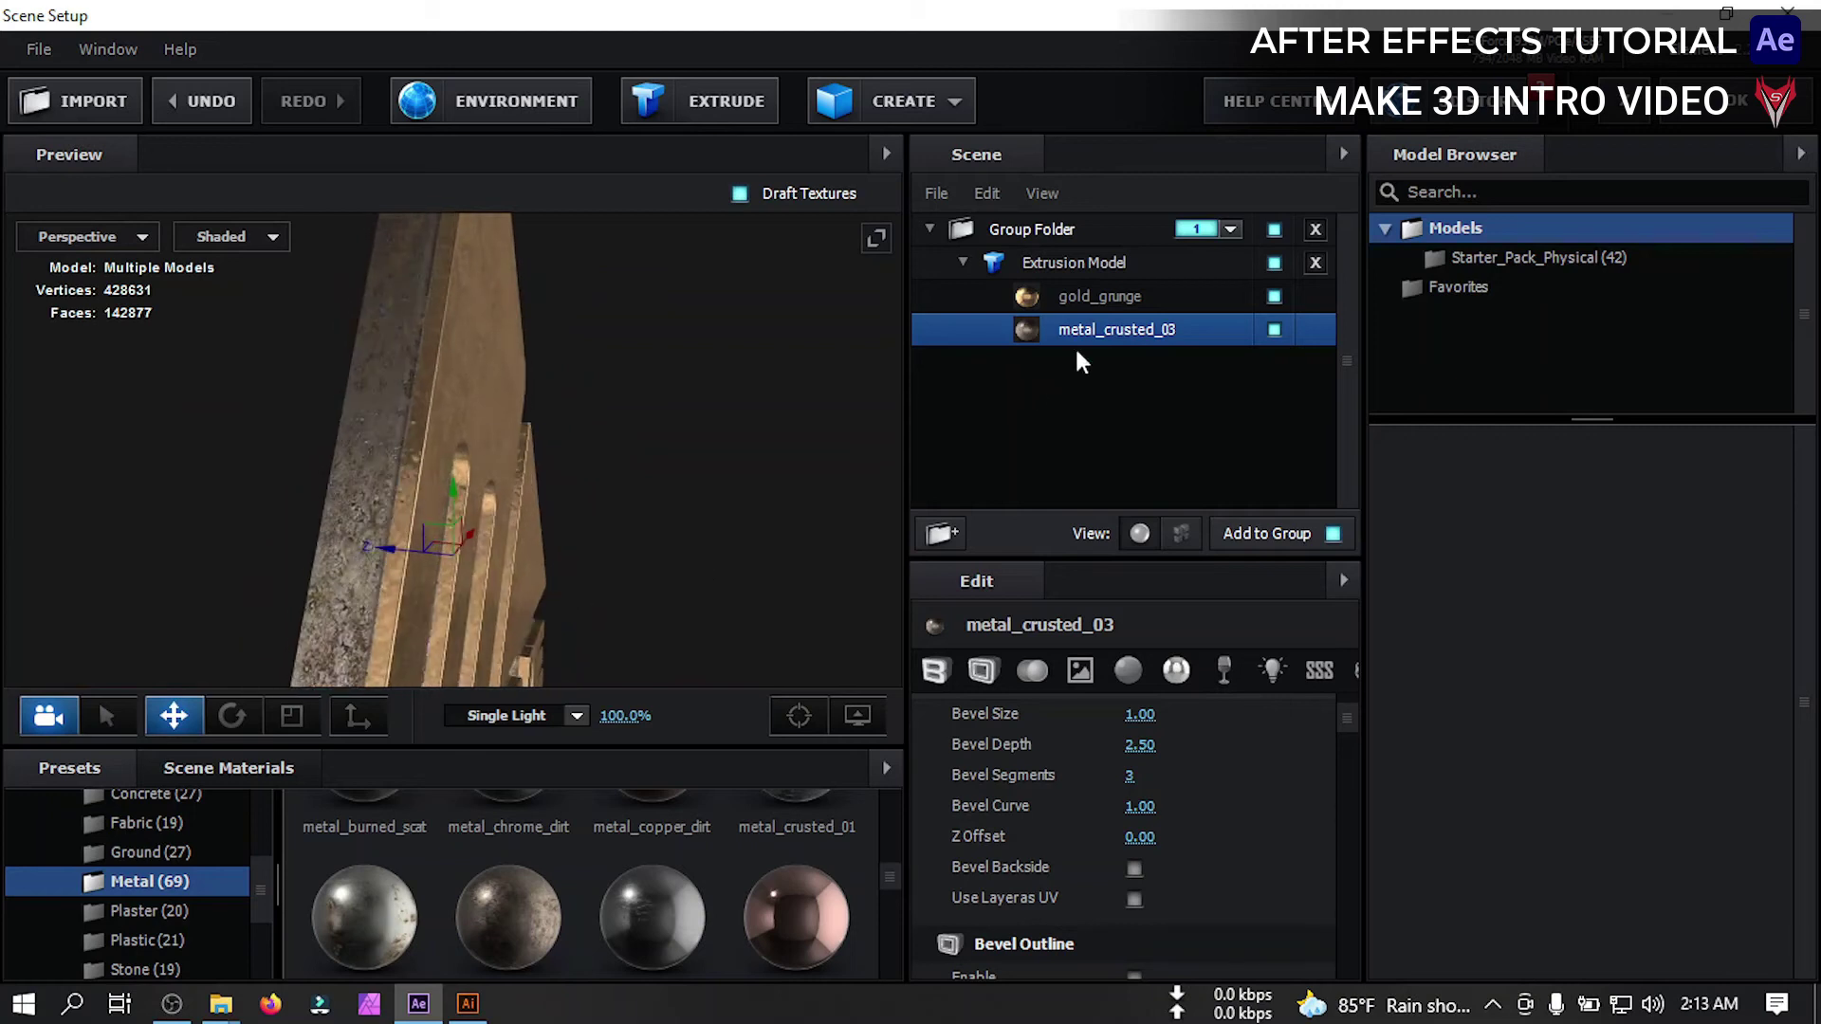
Set gold_grunge's Extrude to 1.30
left_click(1100, 297)
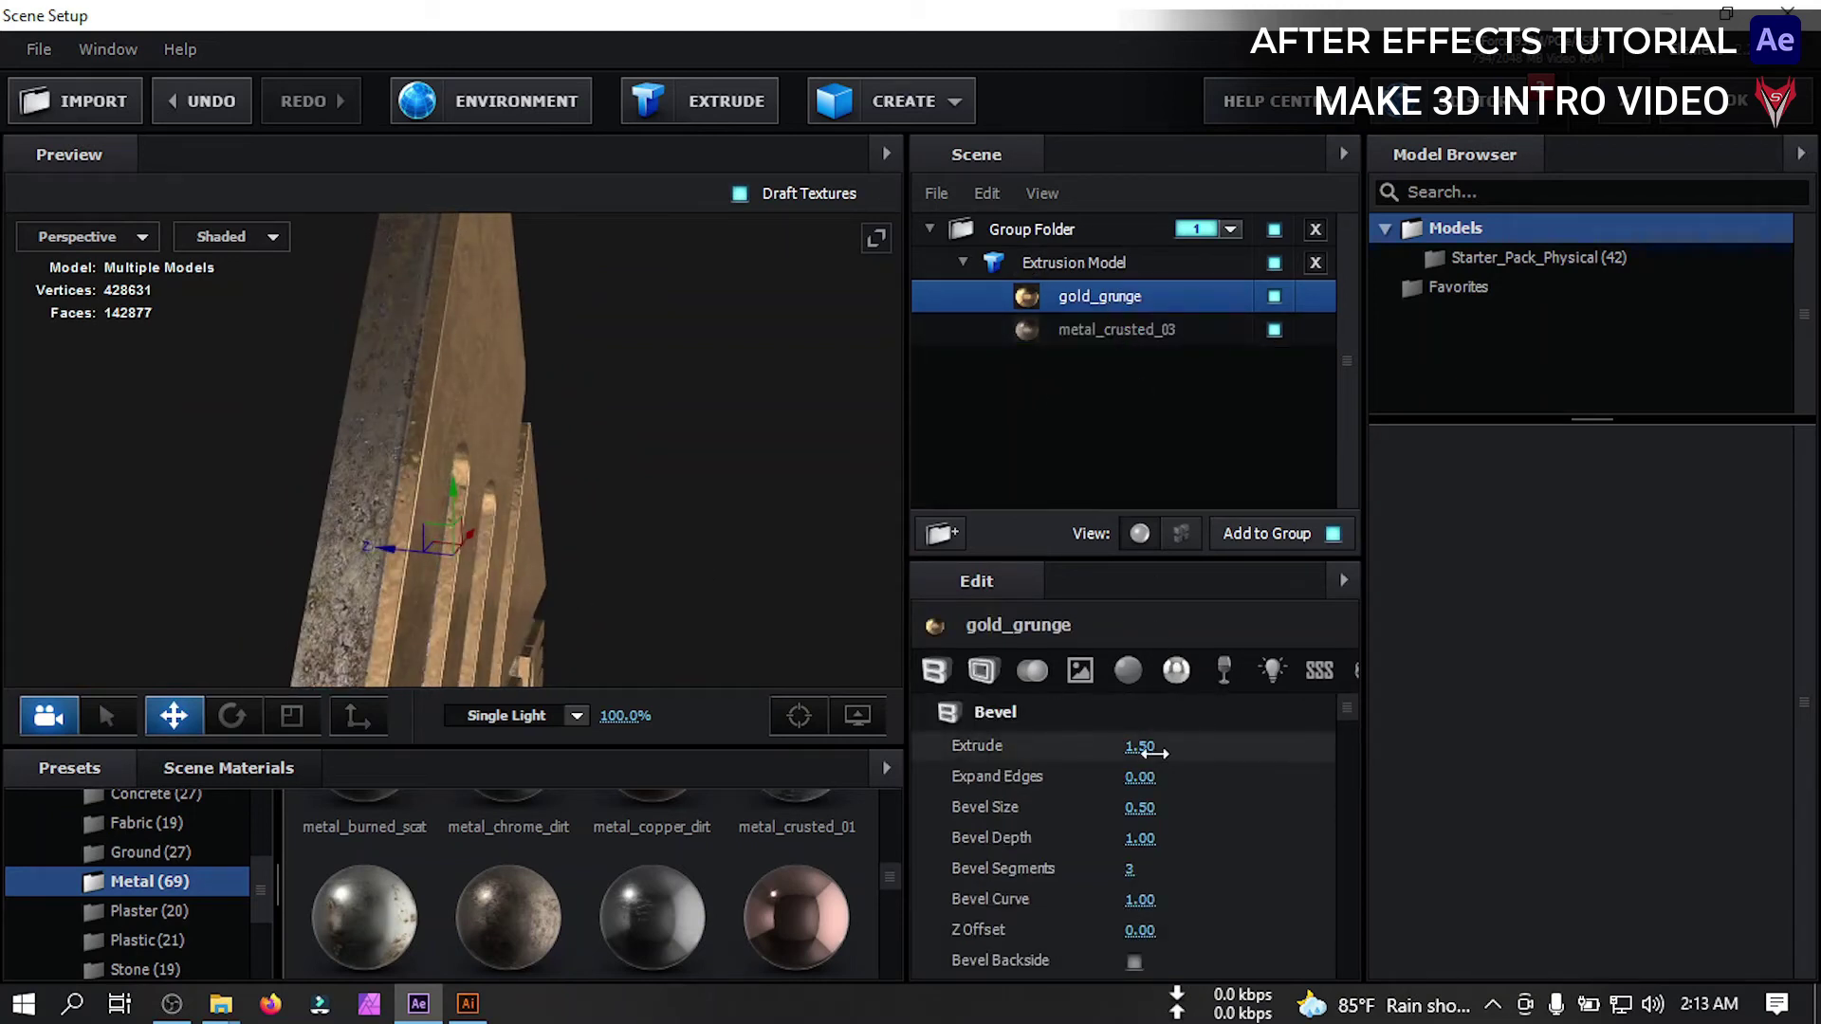
left_click(1159, 750)
type("1")
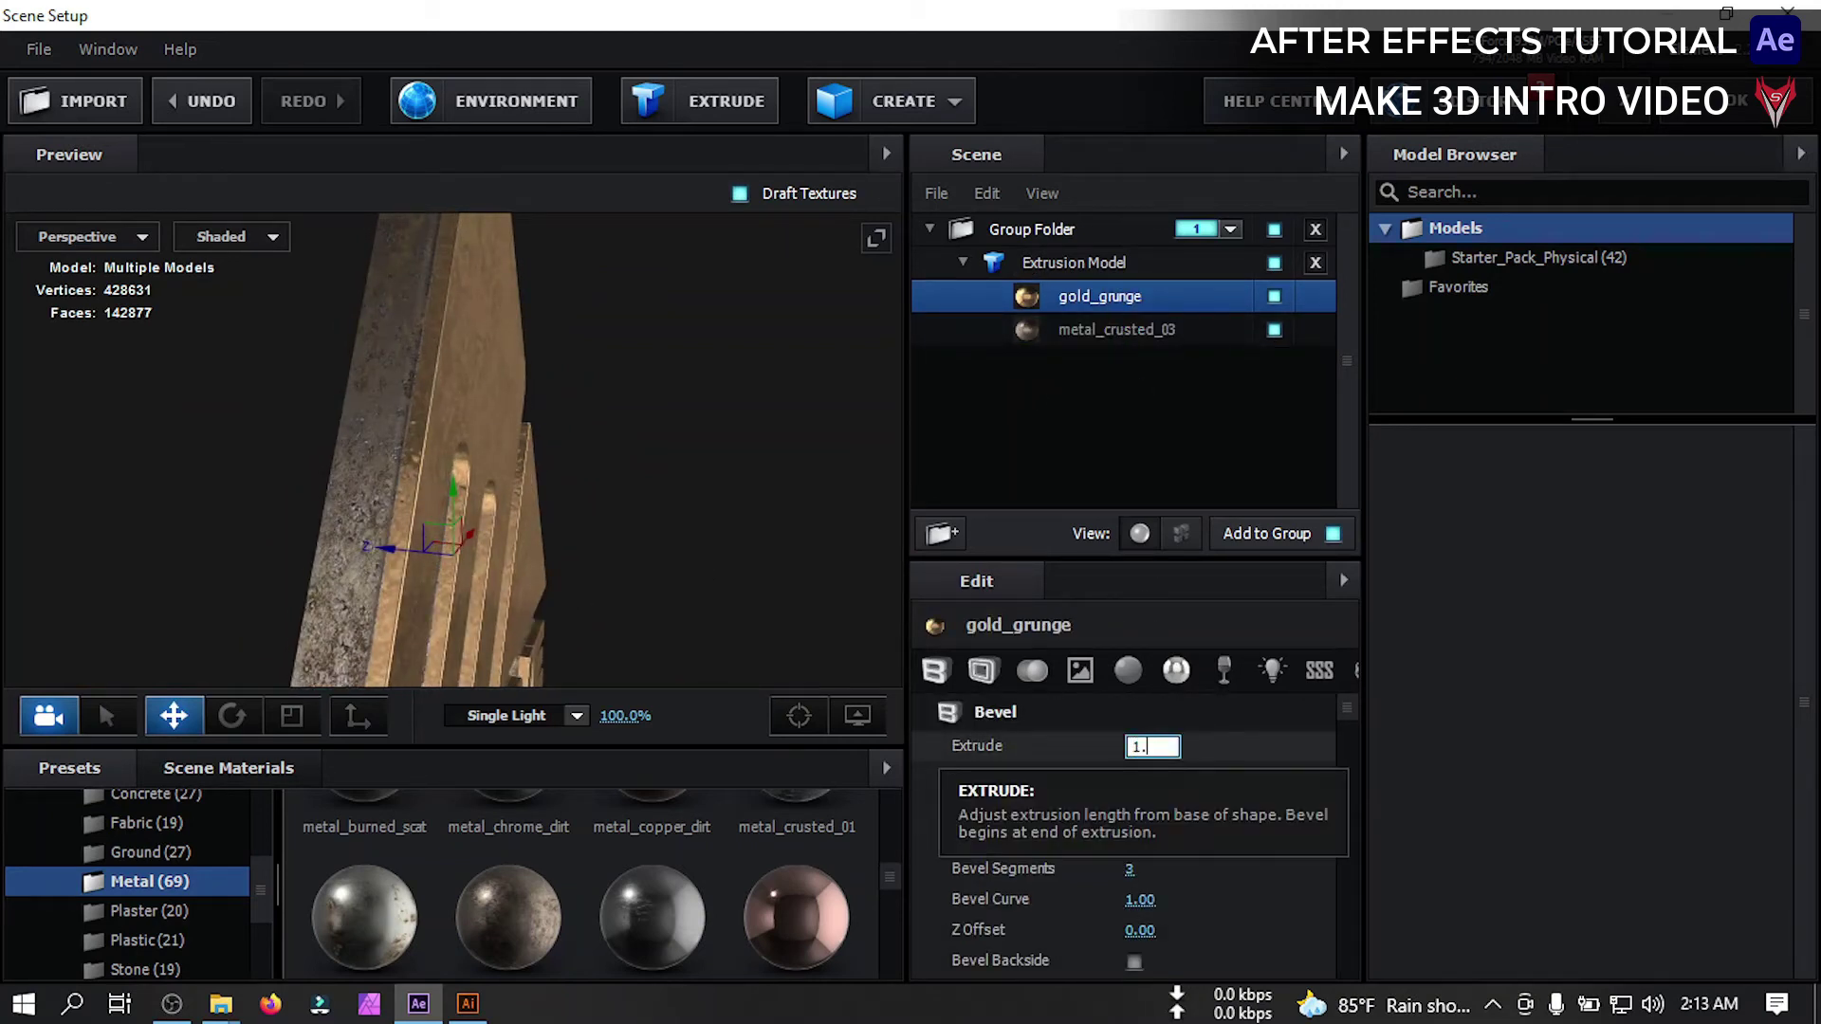
type(".3")
key("Return")
left_click_drag(771, 565, 396, 451)
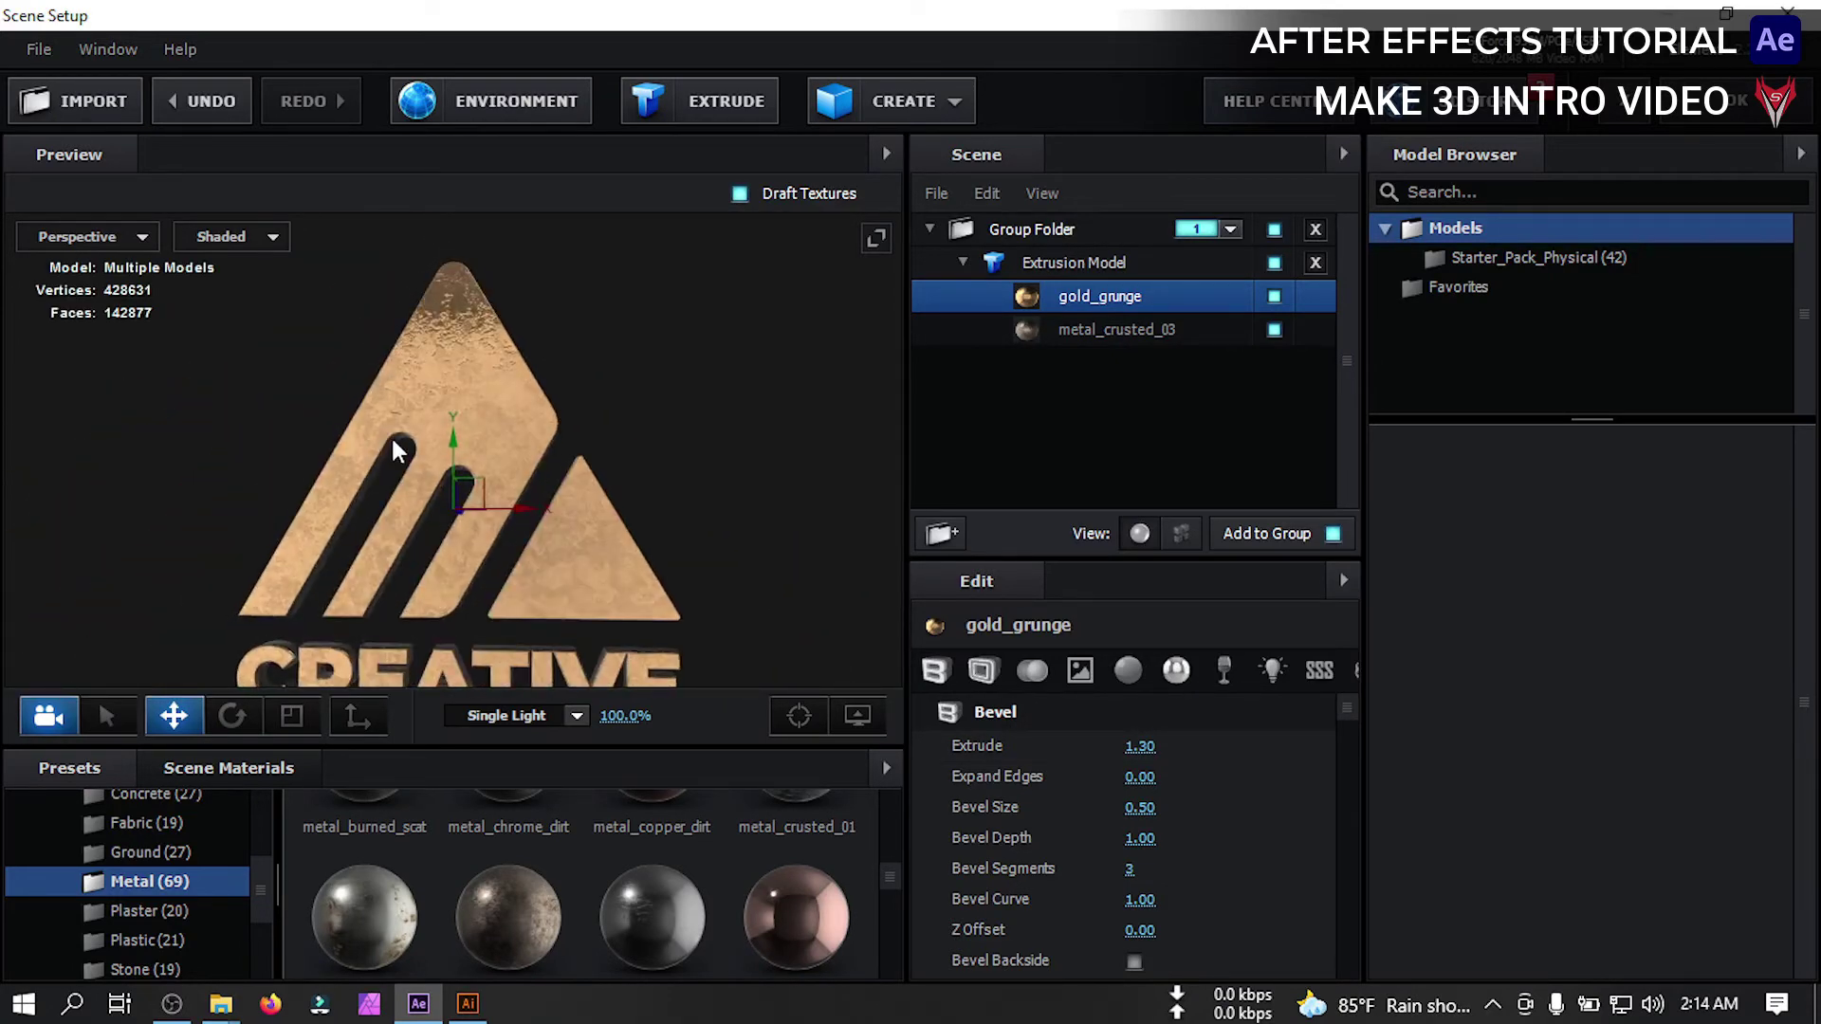
Add a plane to the scene and size it 50 by 50
left_click(954, 102)
left_click(1243, 166)
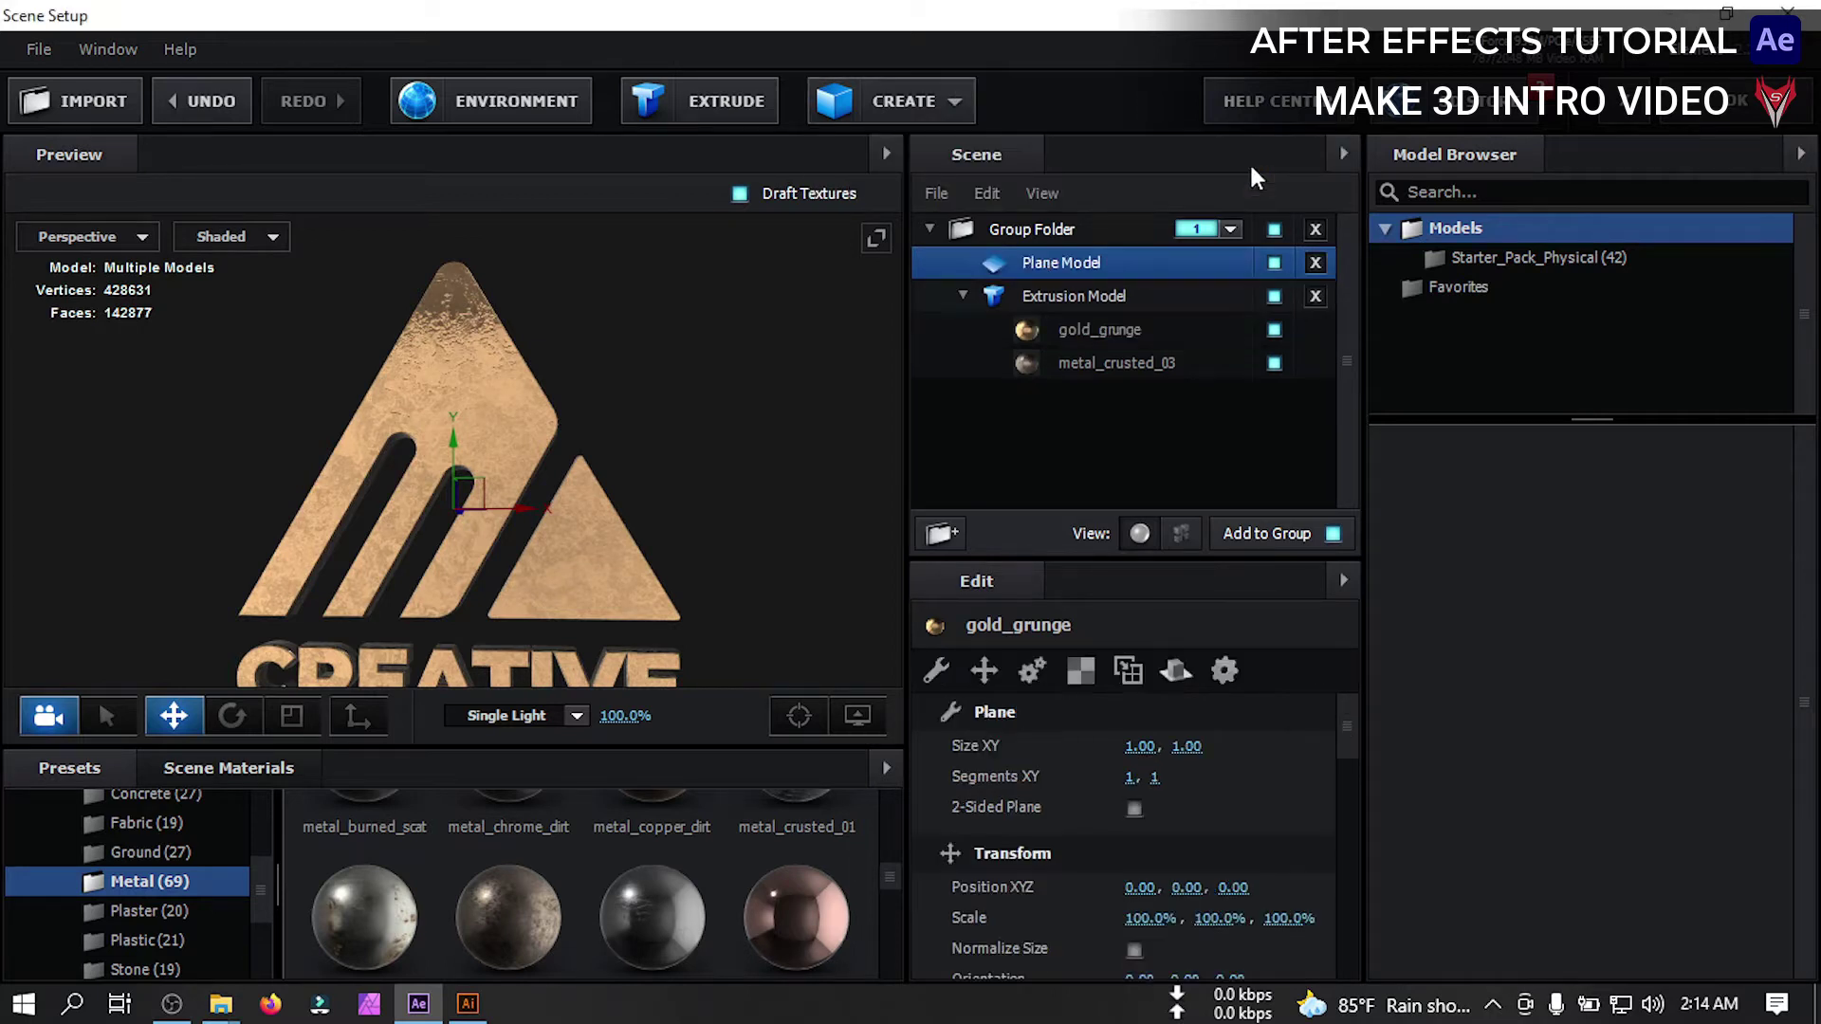
left_click_drag(589, 370, 823, 443)
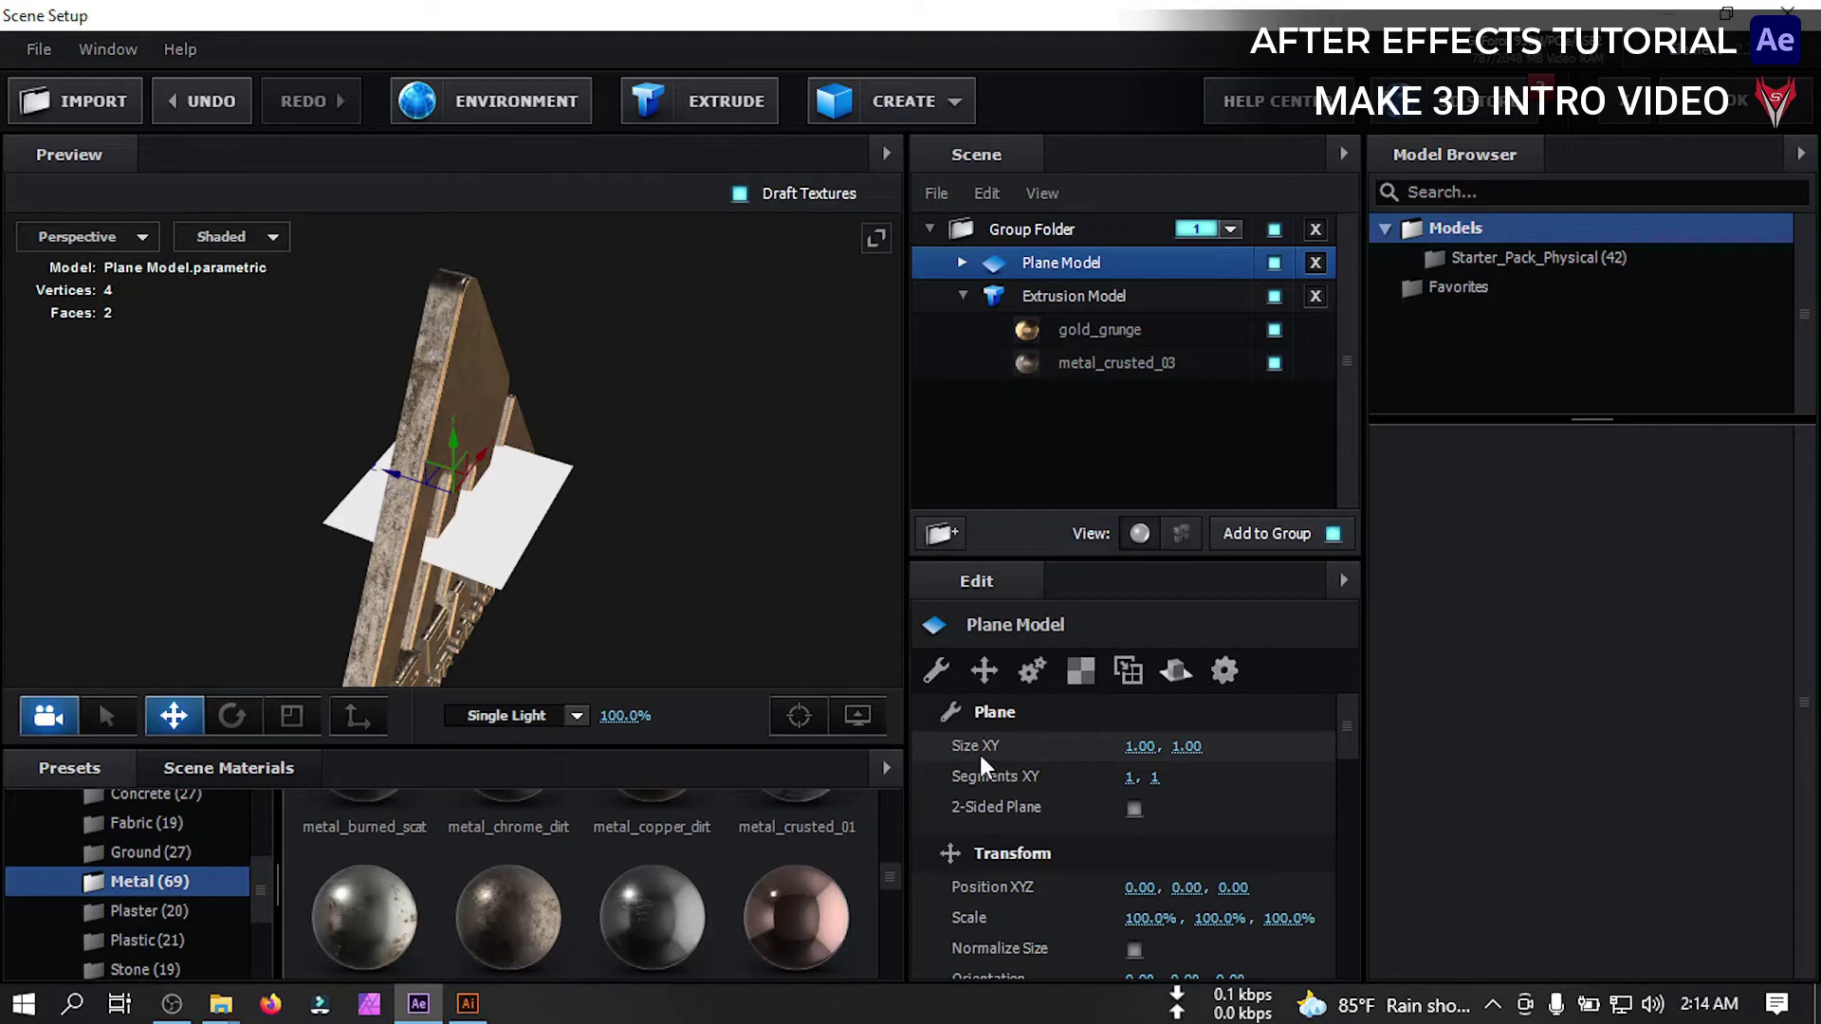
left_click(1138, 751)
type("50")
key("Return")
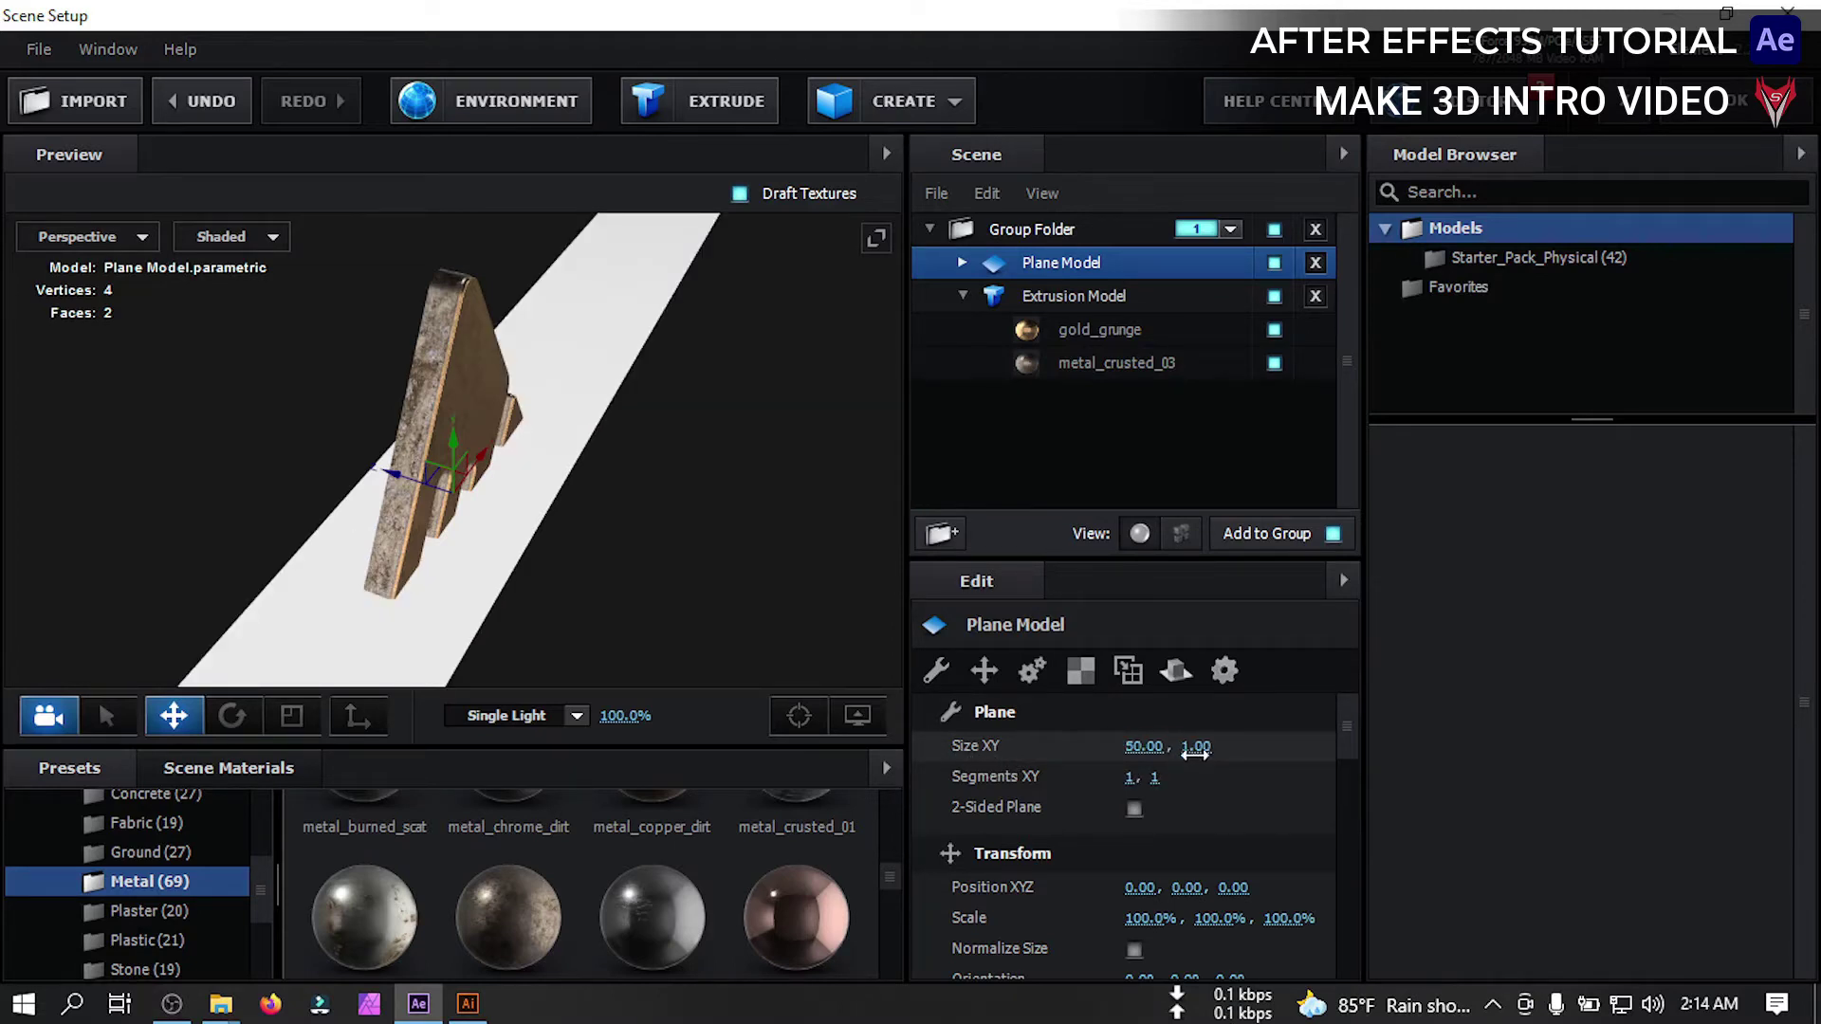
left_click_drag(1197, 747, 1225, 766)
left_click(1198, 748)
type("50")
key("Return")
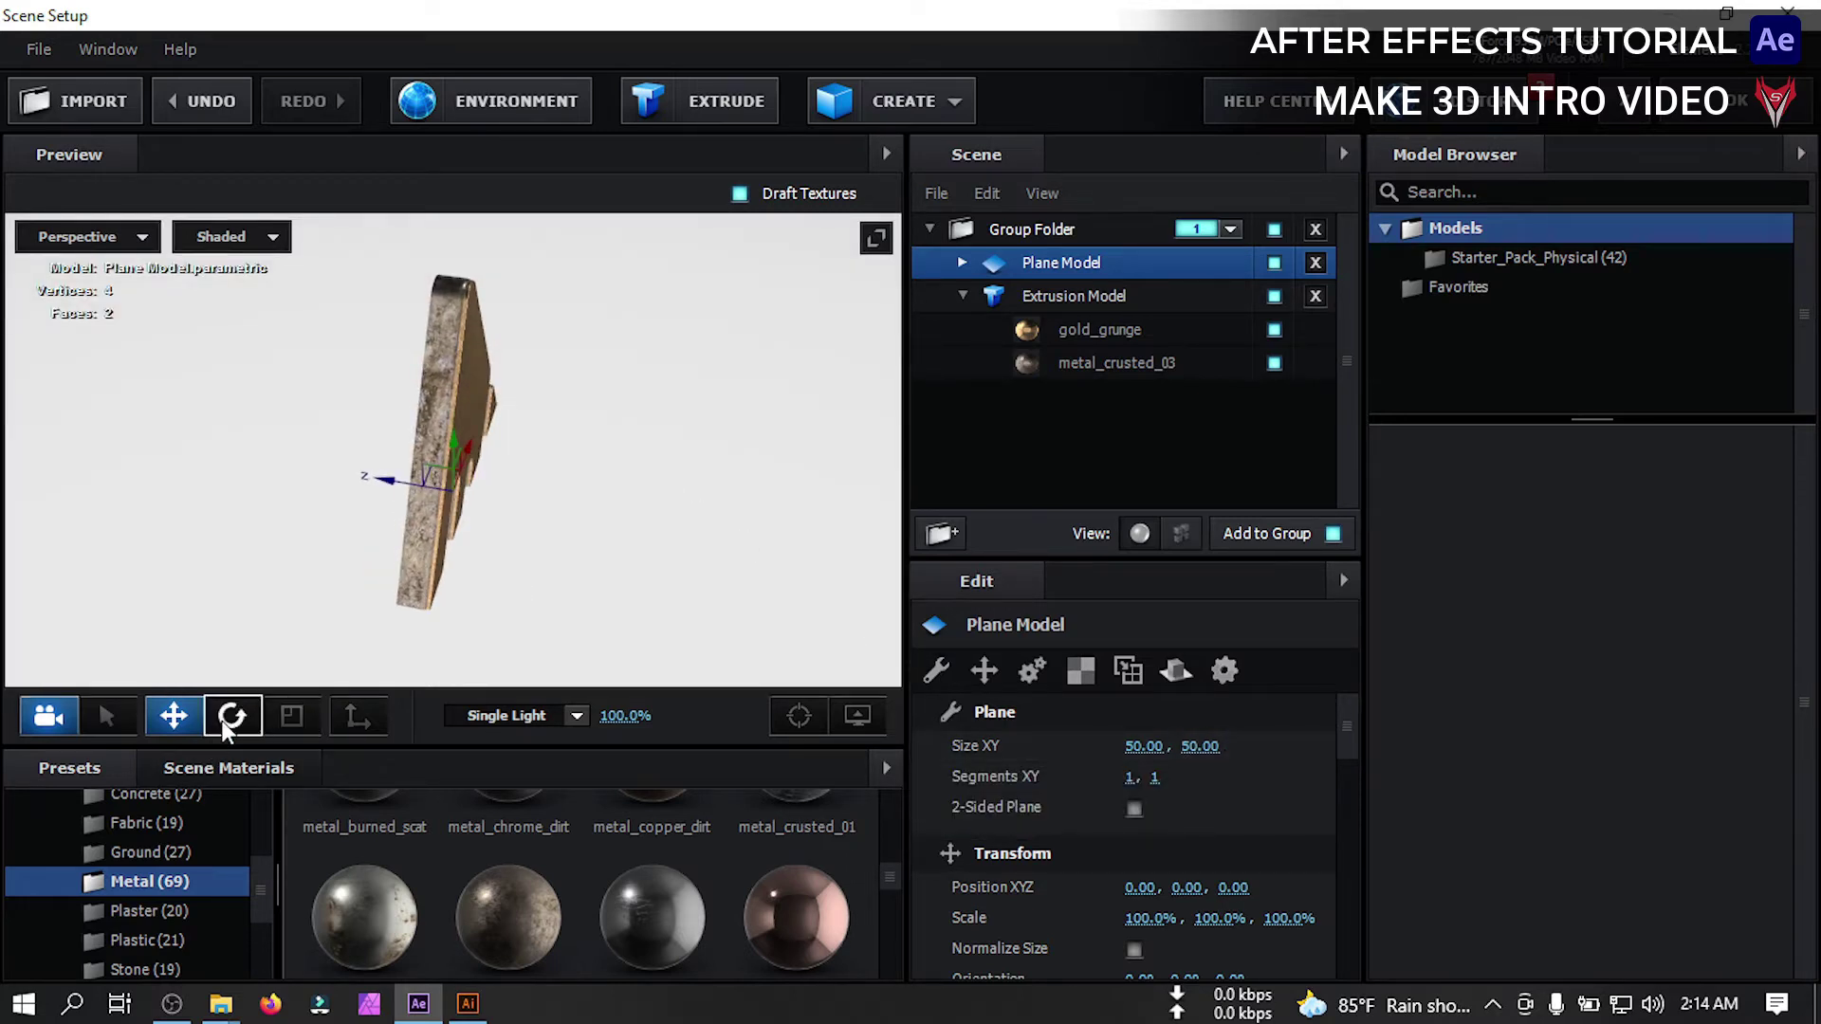
Rotate the plane to lie flat beneath the logo as a floor
left_click(231, 715)
left_click_drag(479, 451, 593, 633)
left_click_drag(520, 478, 588, 446)
left_click(175, 717)
scroll(575, 562, "up", 3)
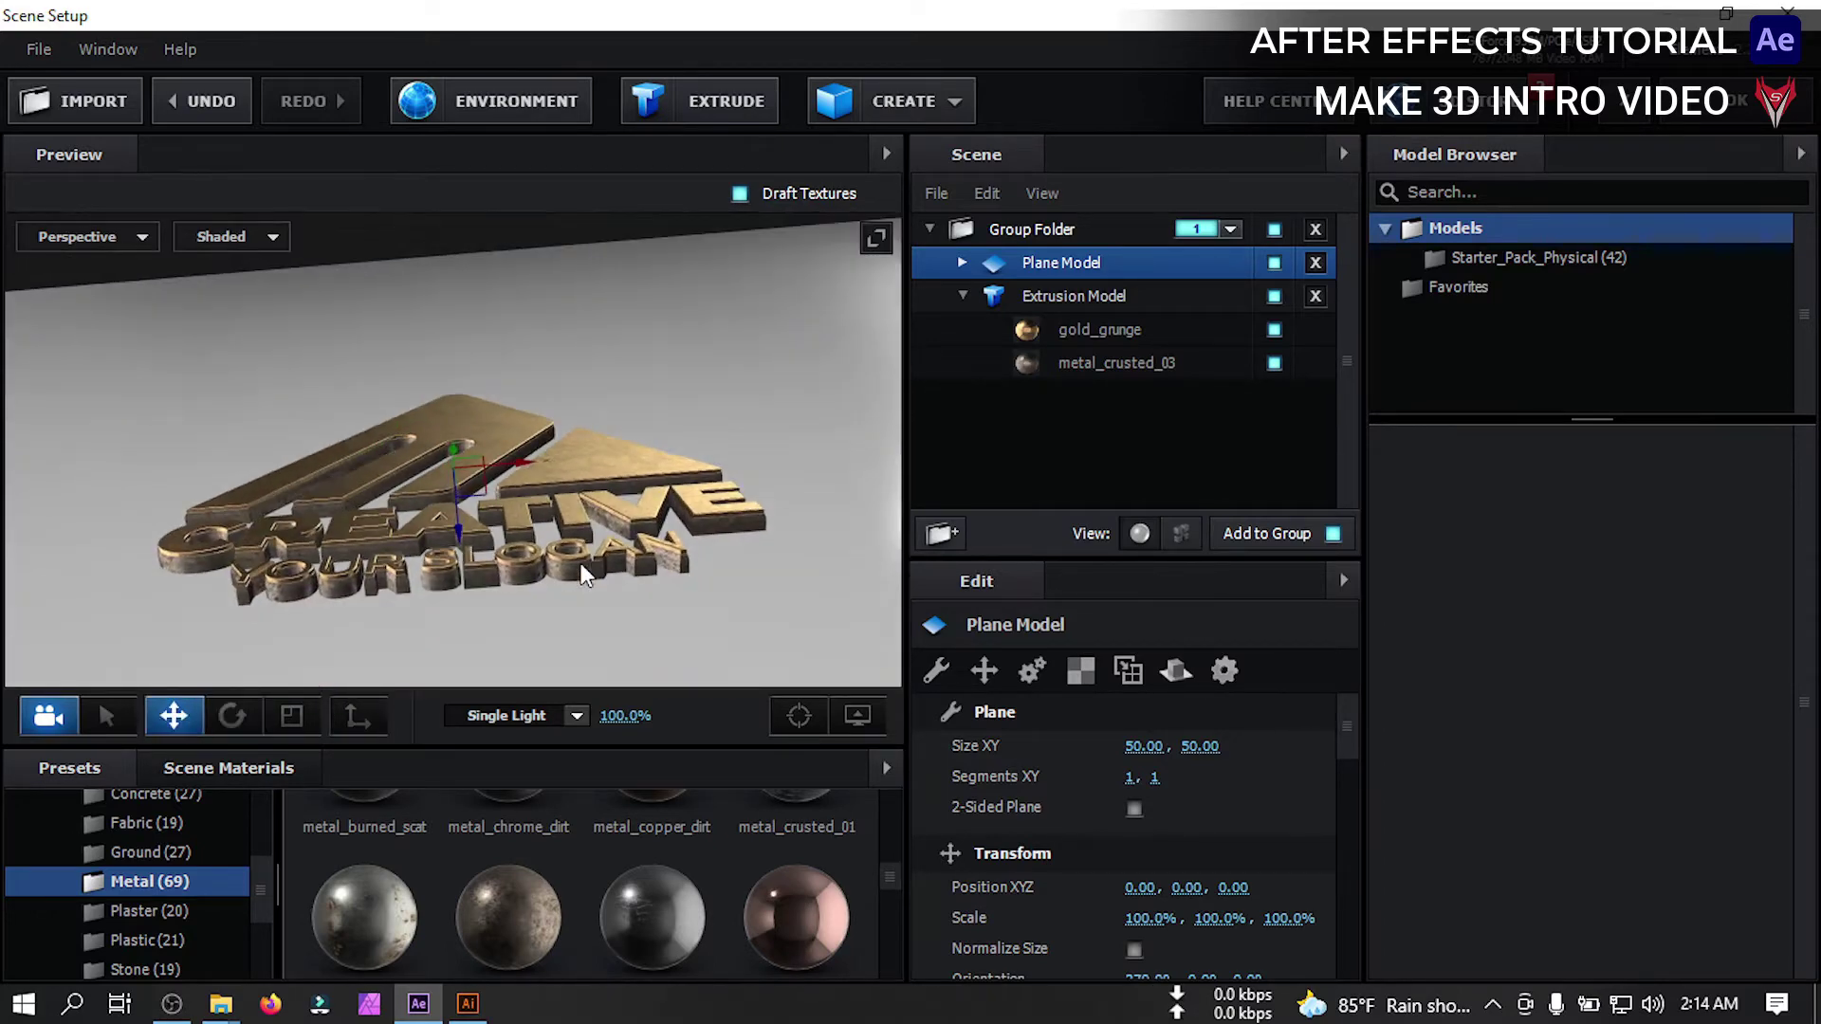
scroll(509, 550, "up", 2)
left_click_drag(509, 550, 877, 279)
Apply metal_crusted_03 to the plane's Default material
left_click(973, 263)
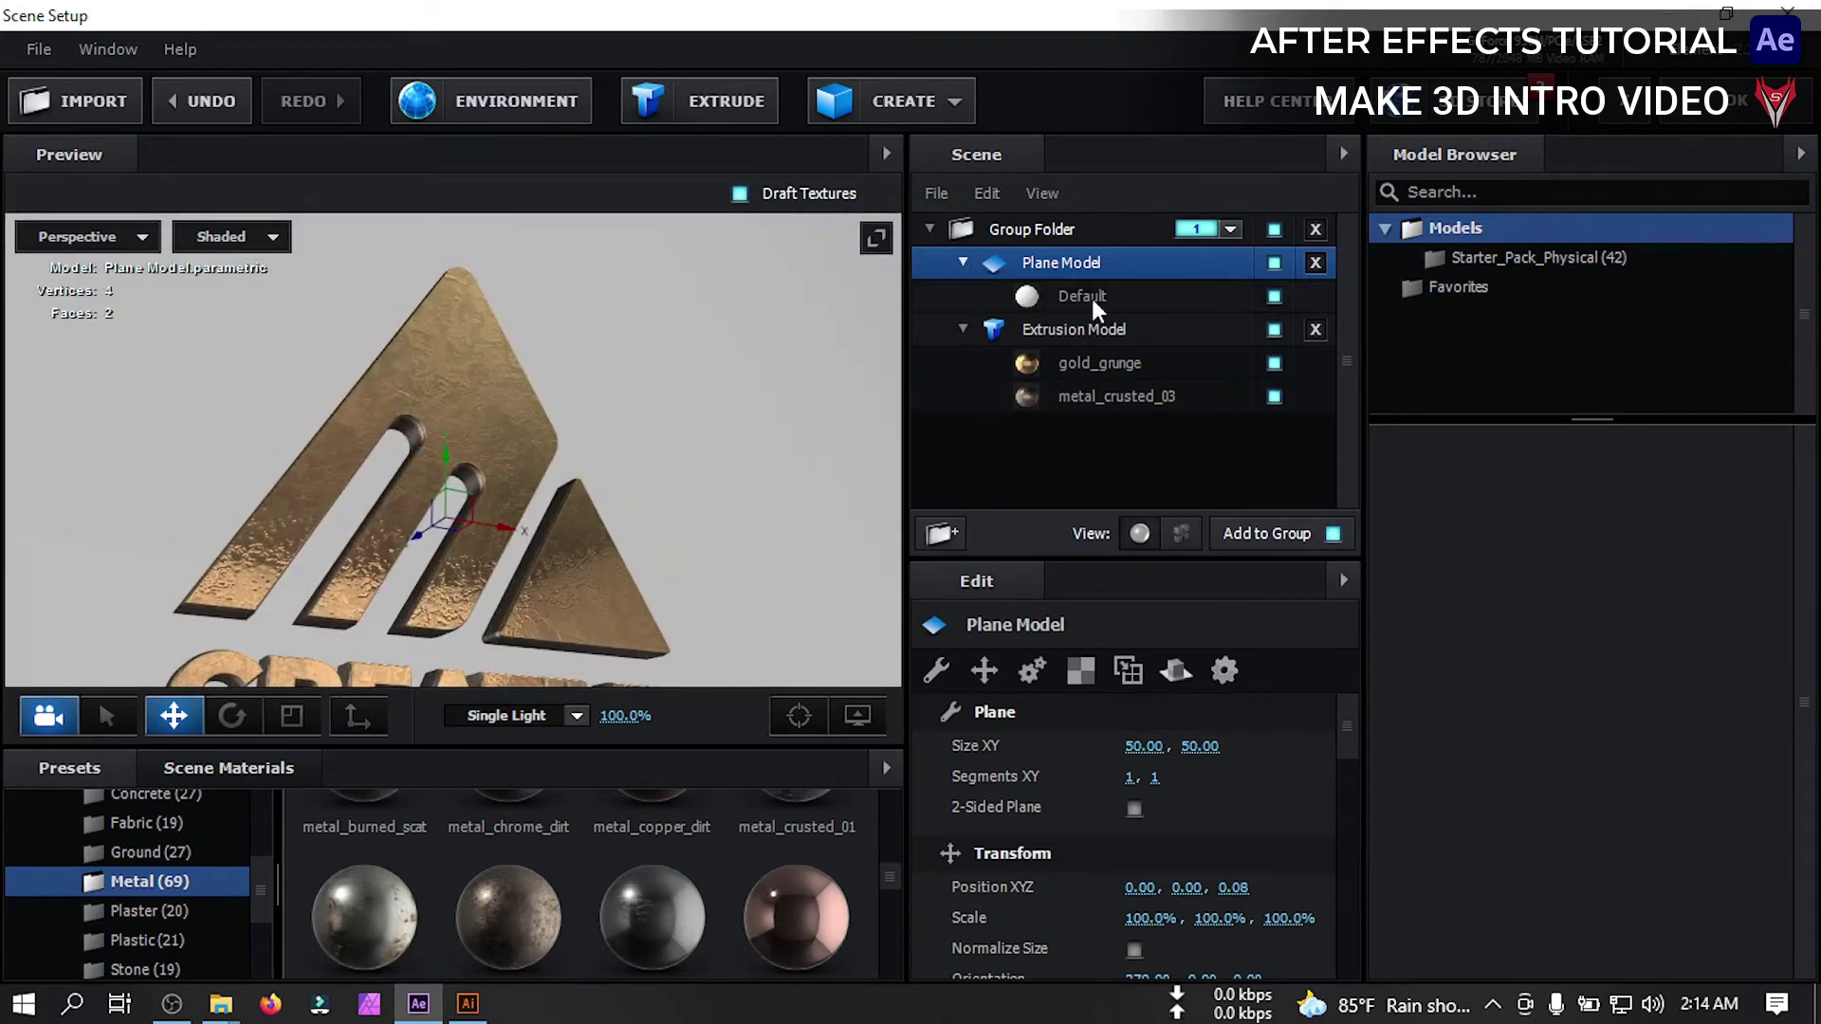
left_click(1091, 295)
left_click_drag(471, 925, 1050, 296)
left_click_drag(721, 404, 848, 400)
Set the floor plane's UV Repeat to 10, 10
left_click(1086, 264)
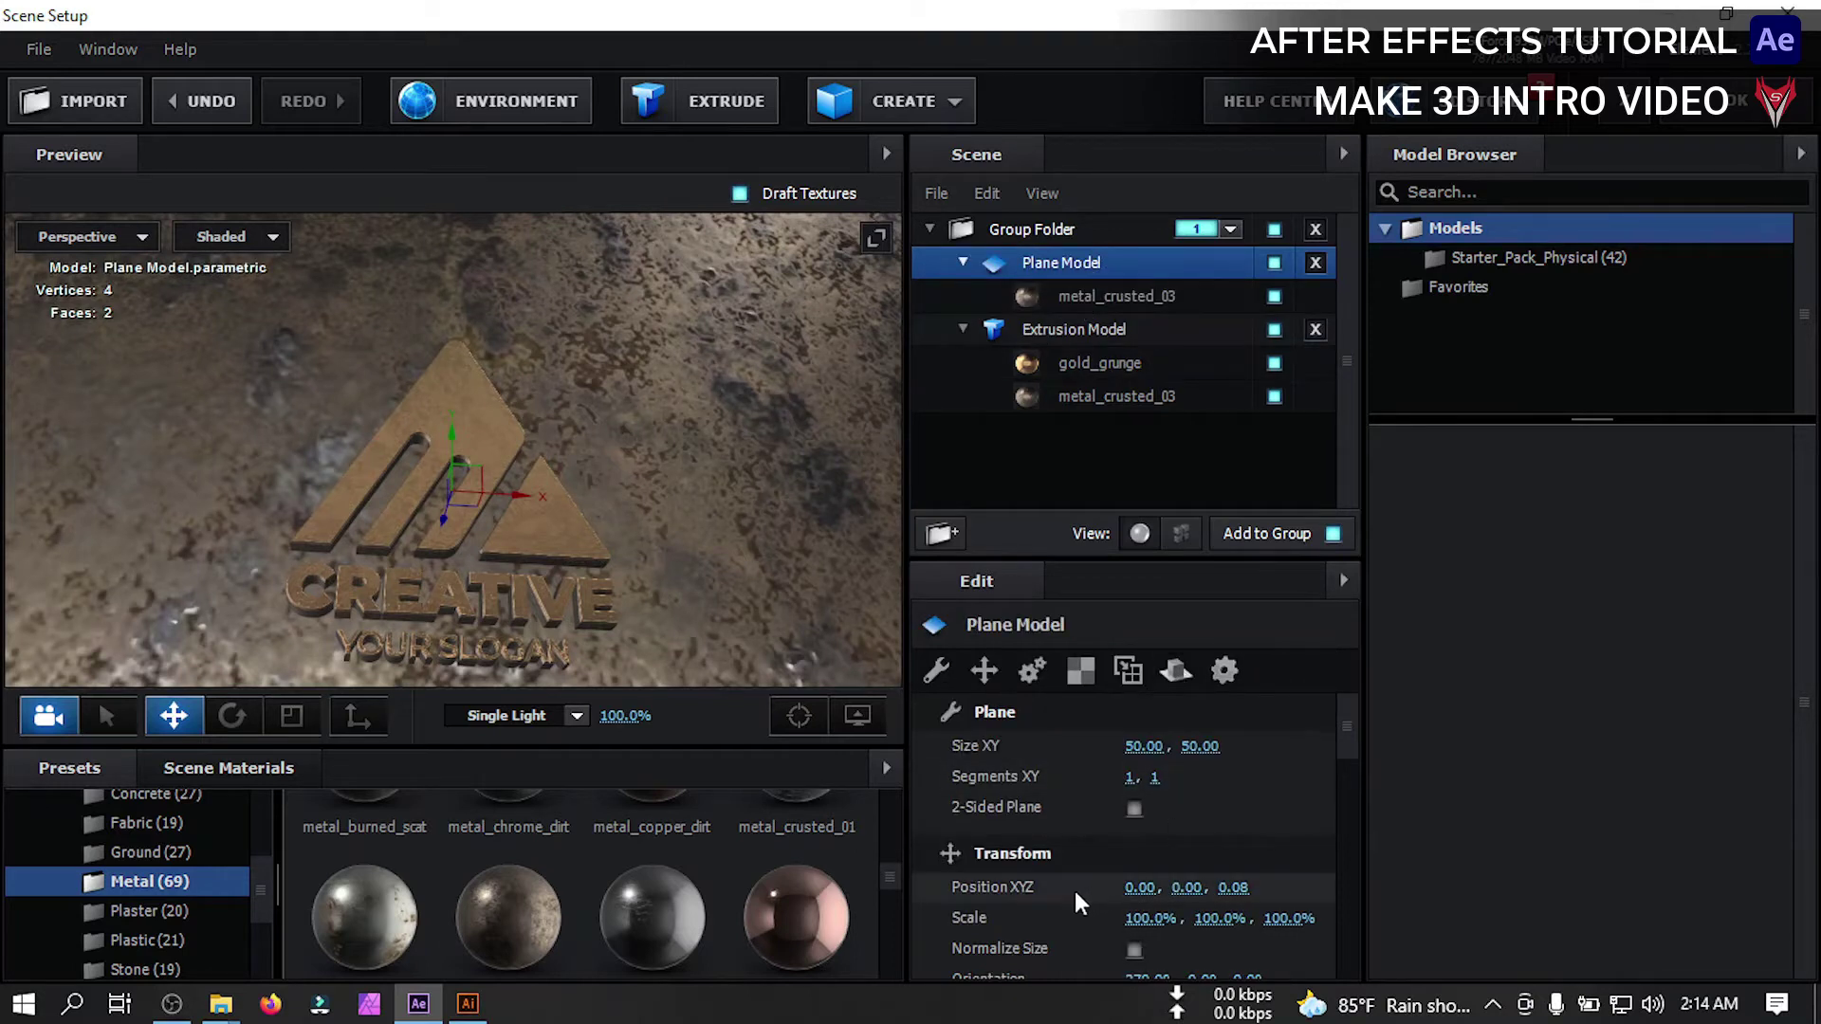
scroll(1072, 884, "down", 6)
scroll(1056, 886, "down", 3)
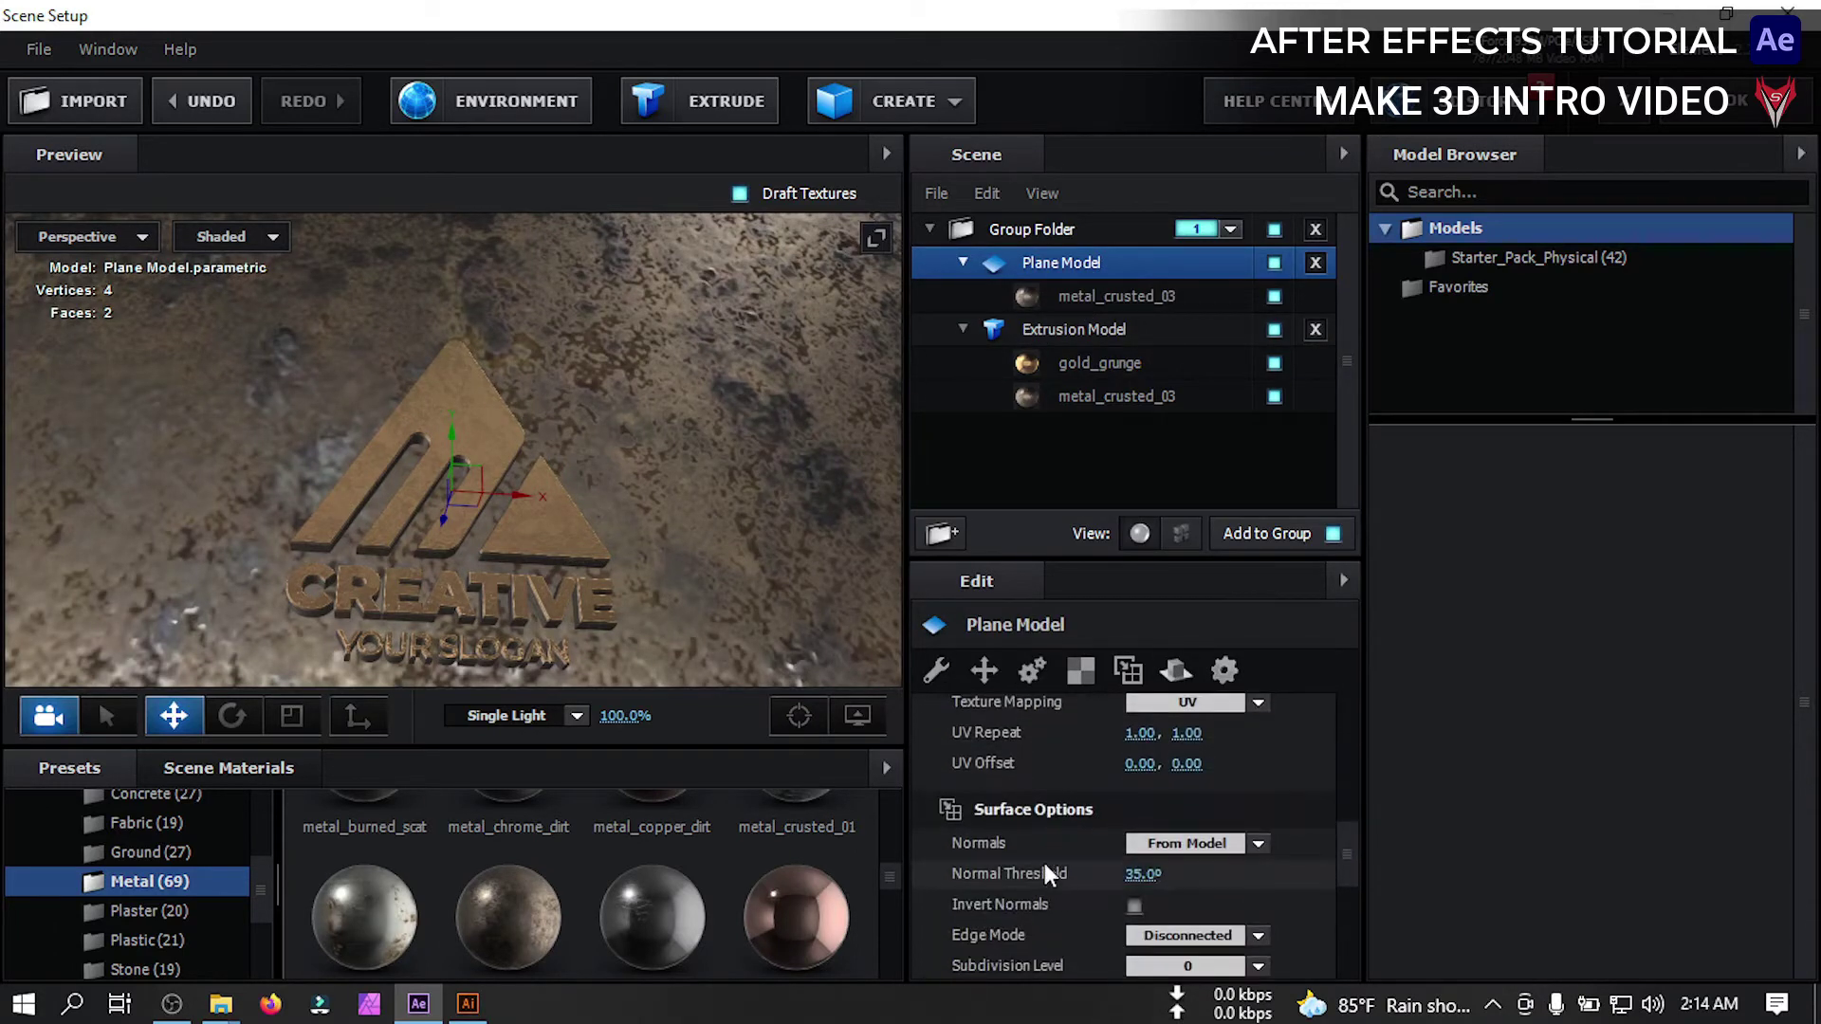
left_click(1151, 734)
type("10")
key("Return")
left_click(1206, 734)
type("10")
key("Return")
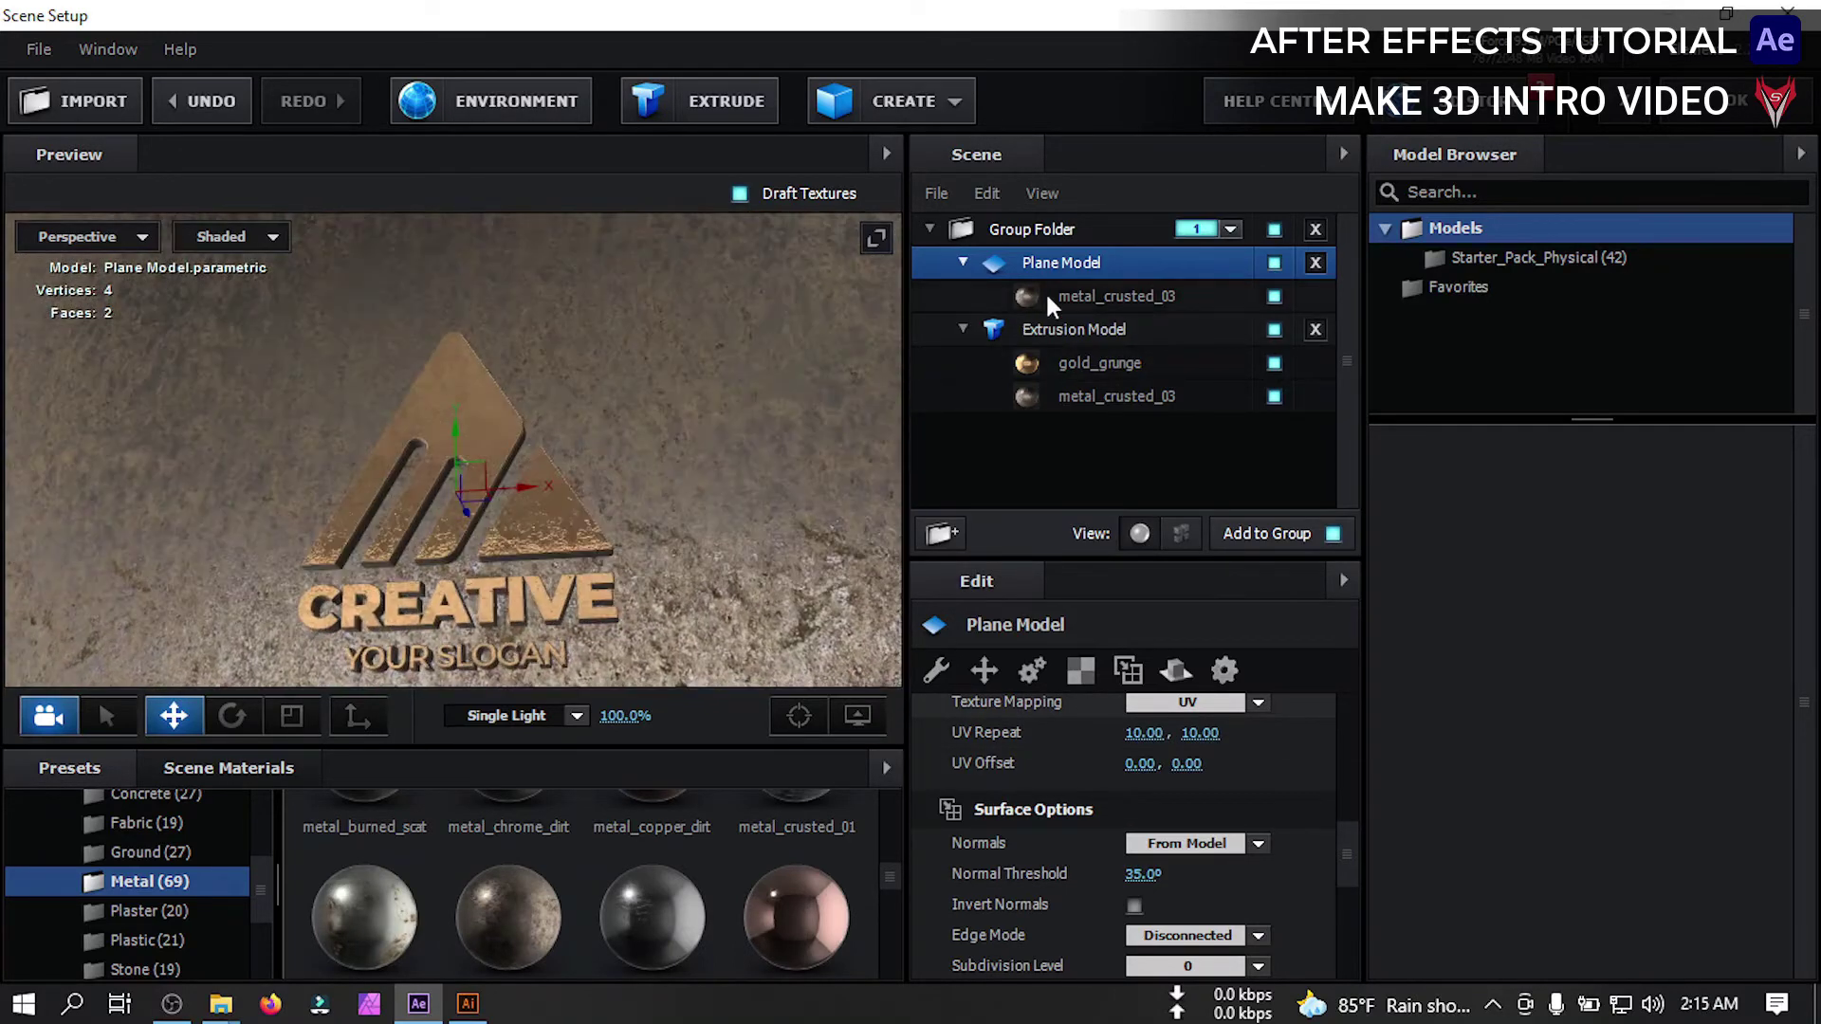
Set the Plane Model's Reflect Mode to Mirror Surface
right_click(1055, 259)
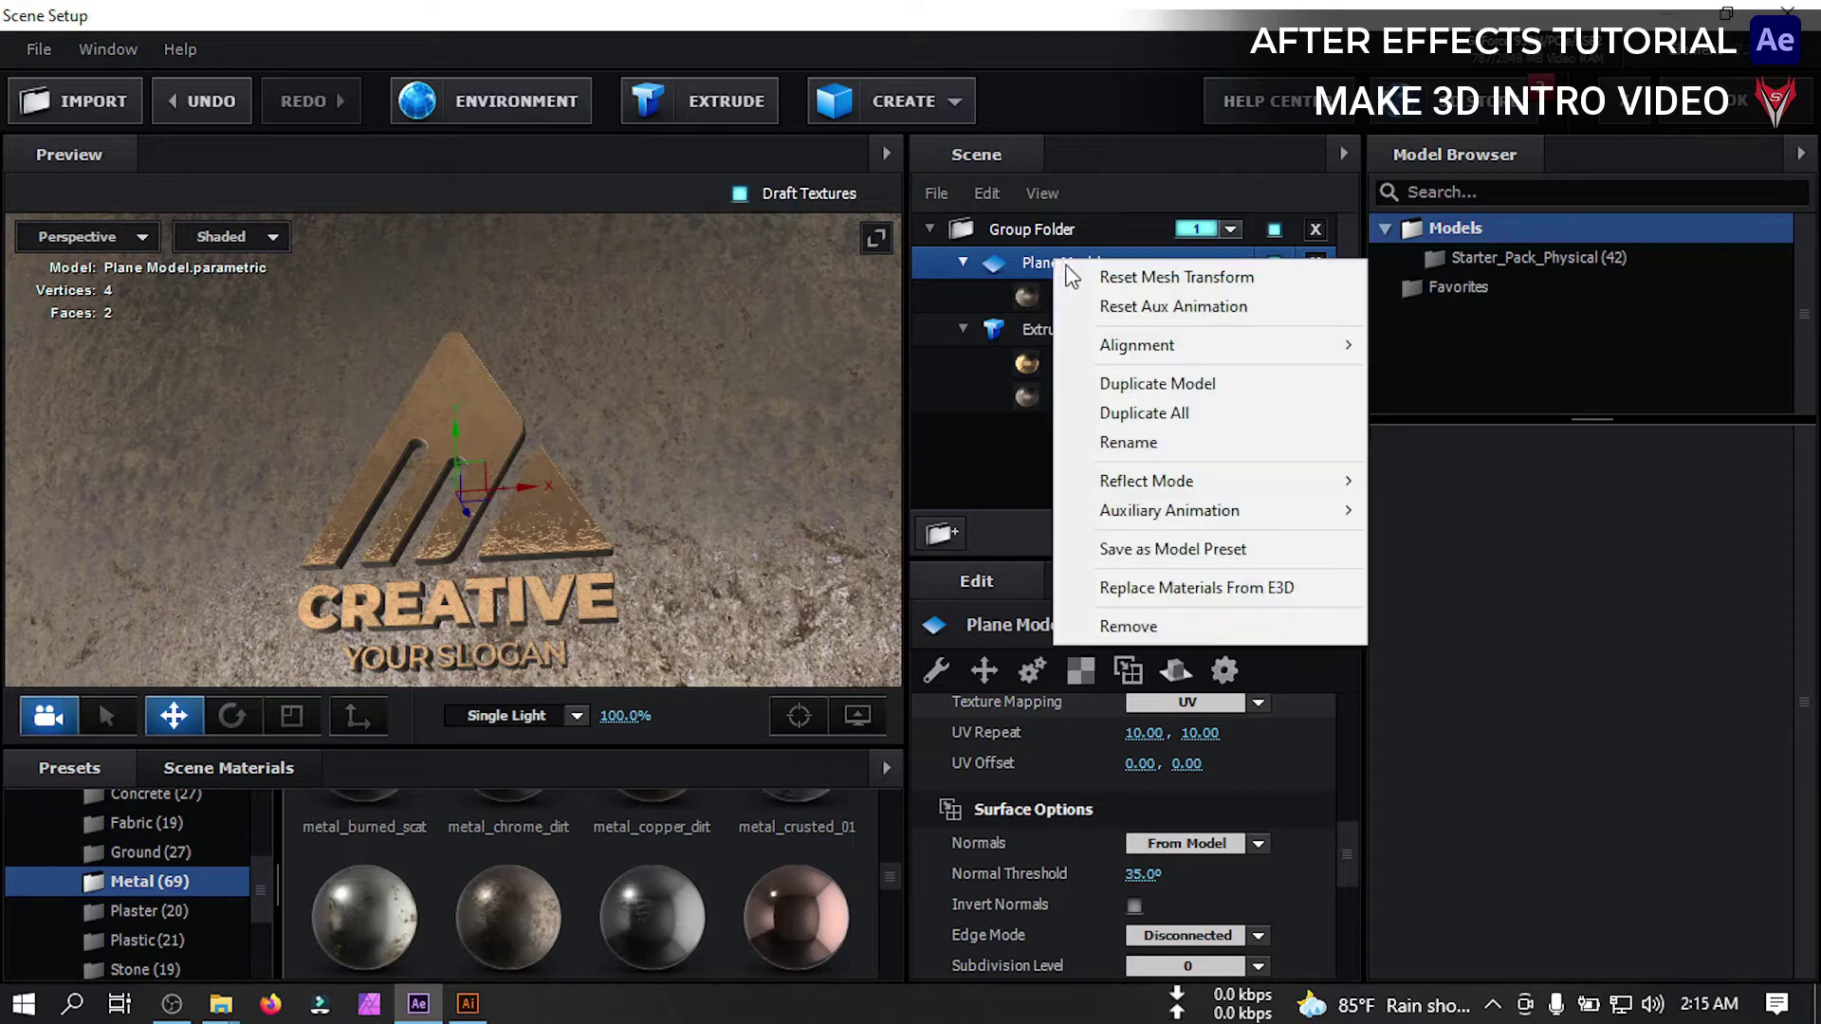
mouse_move(1180, 480)
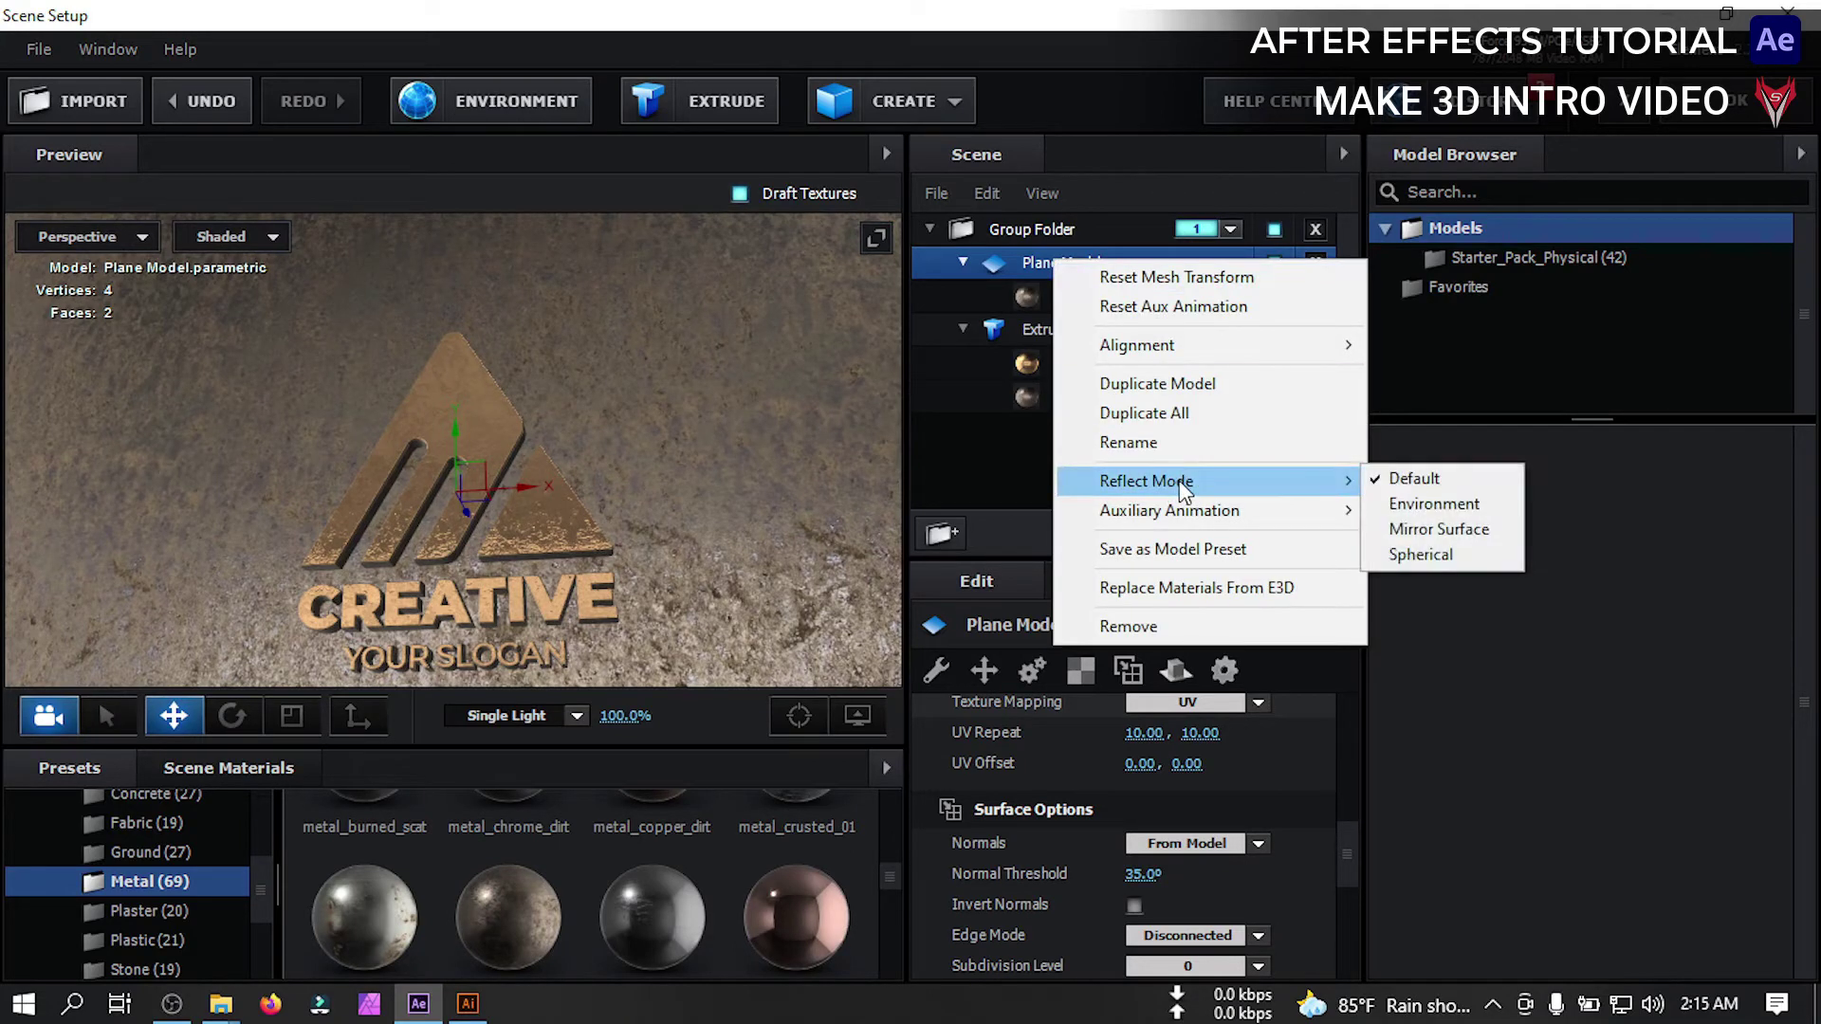
left_click(1438, 530)
left_click_drag(690, 544, 673, 595)
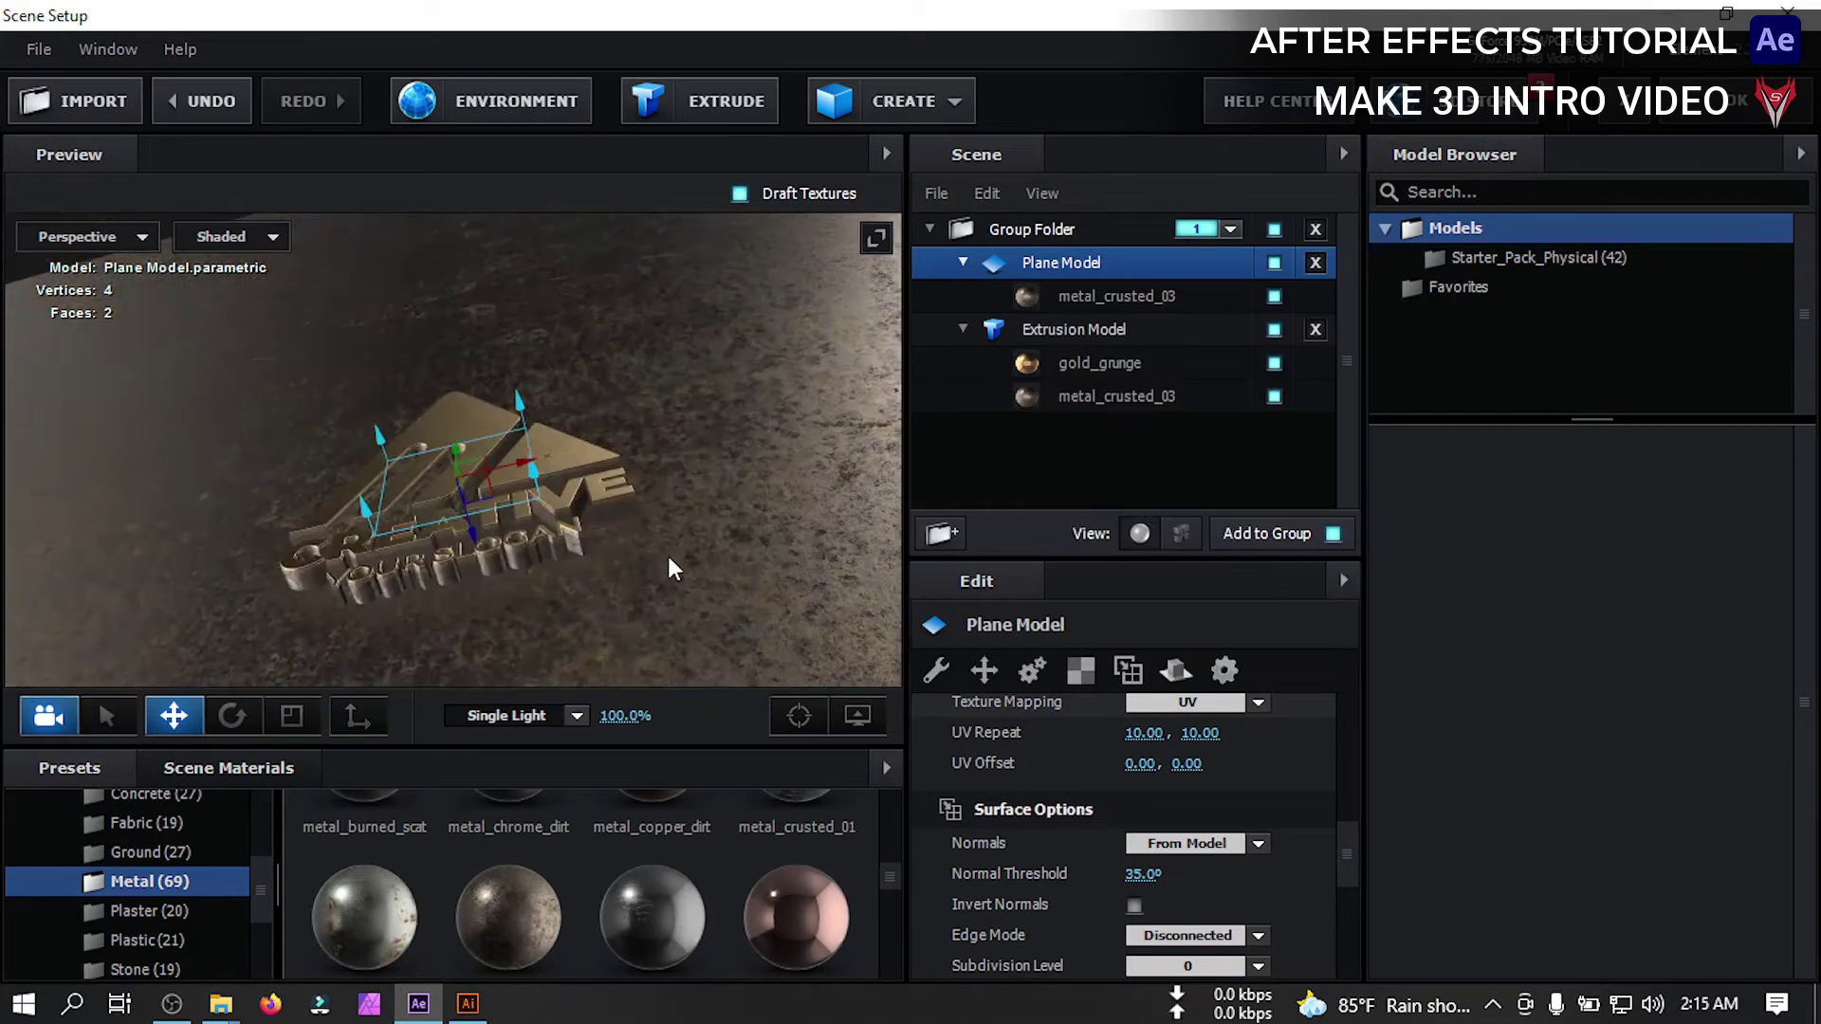
Set the Extrusion Model's Reflect Mode to Spherical
right_click(1081, 261)
left_click(1015, 328)
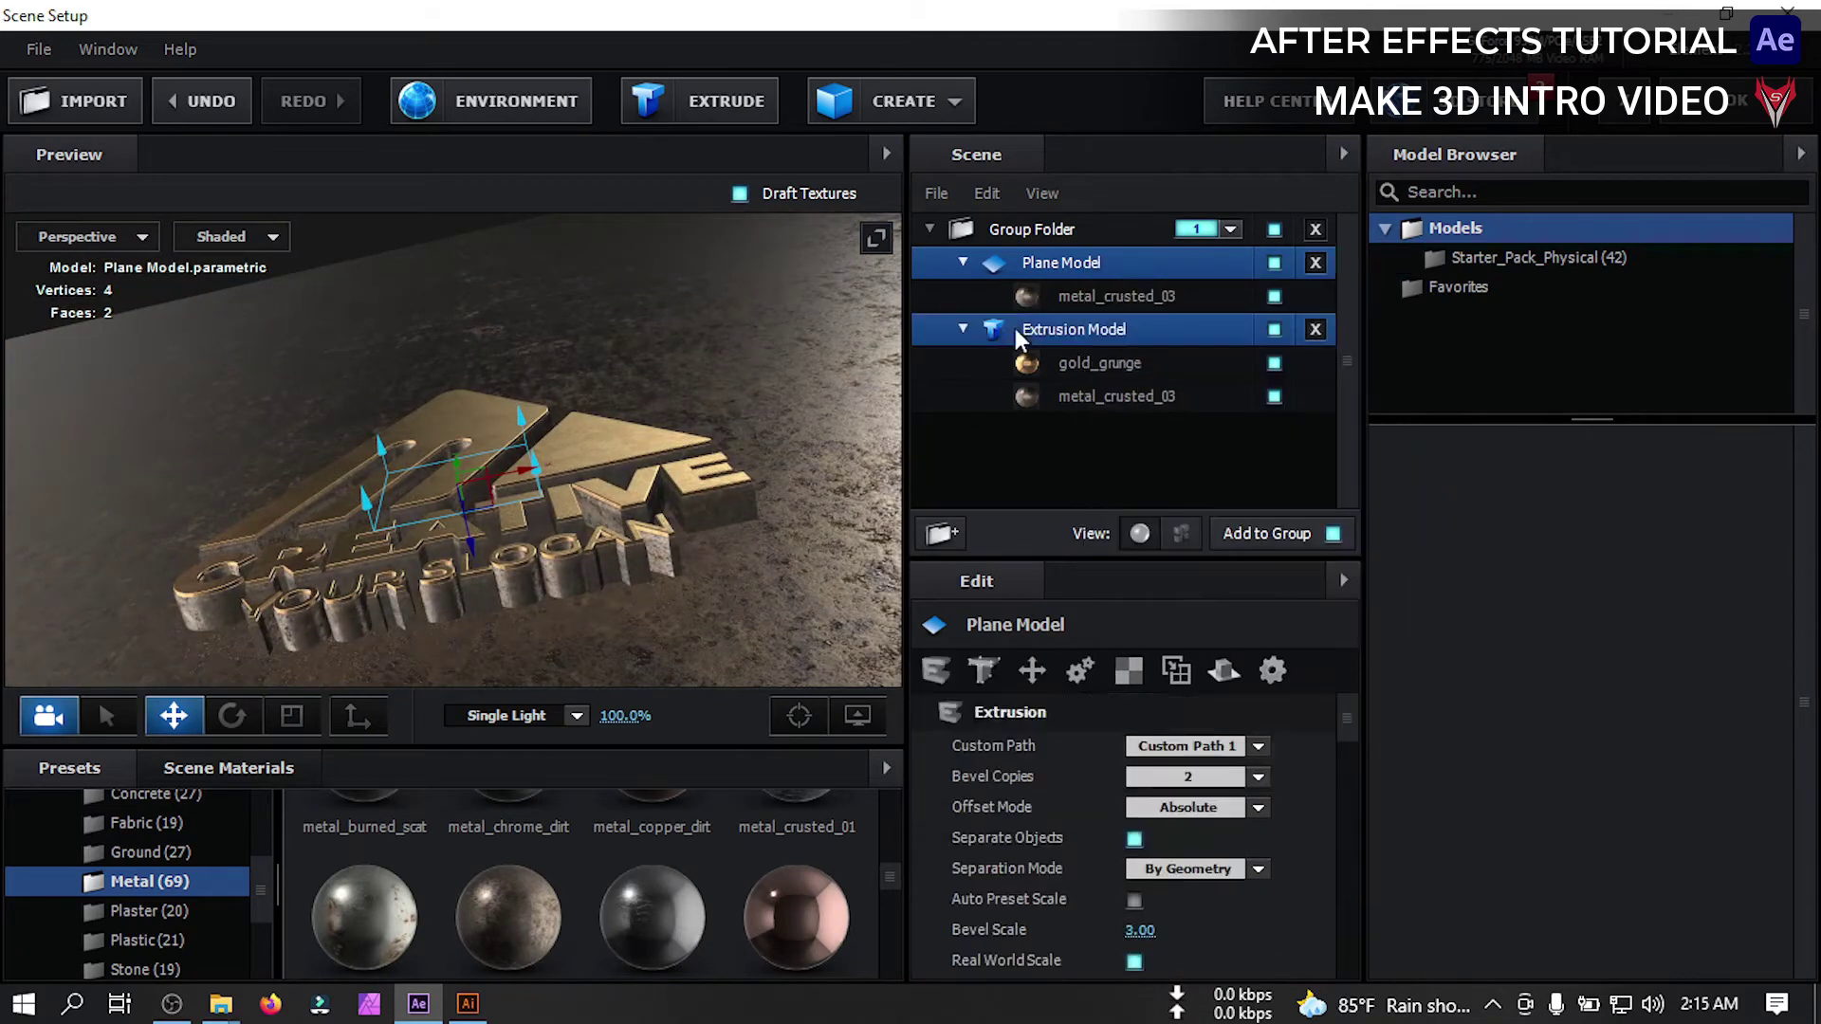
right_click(1054, 332)
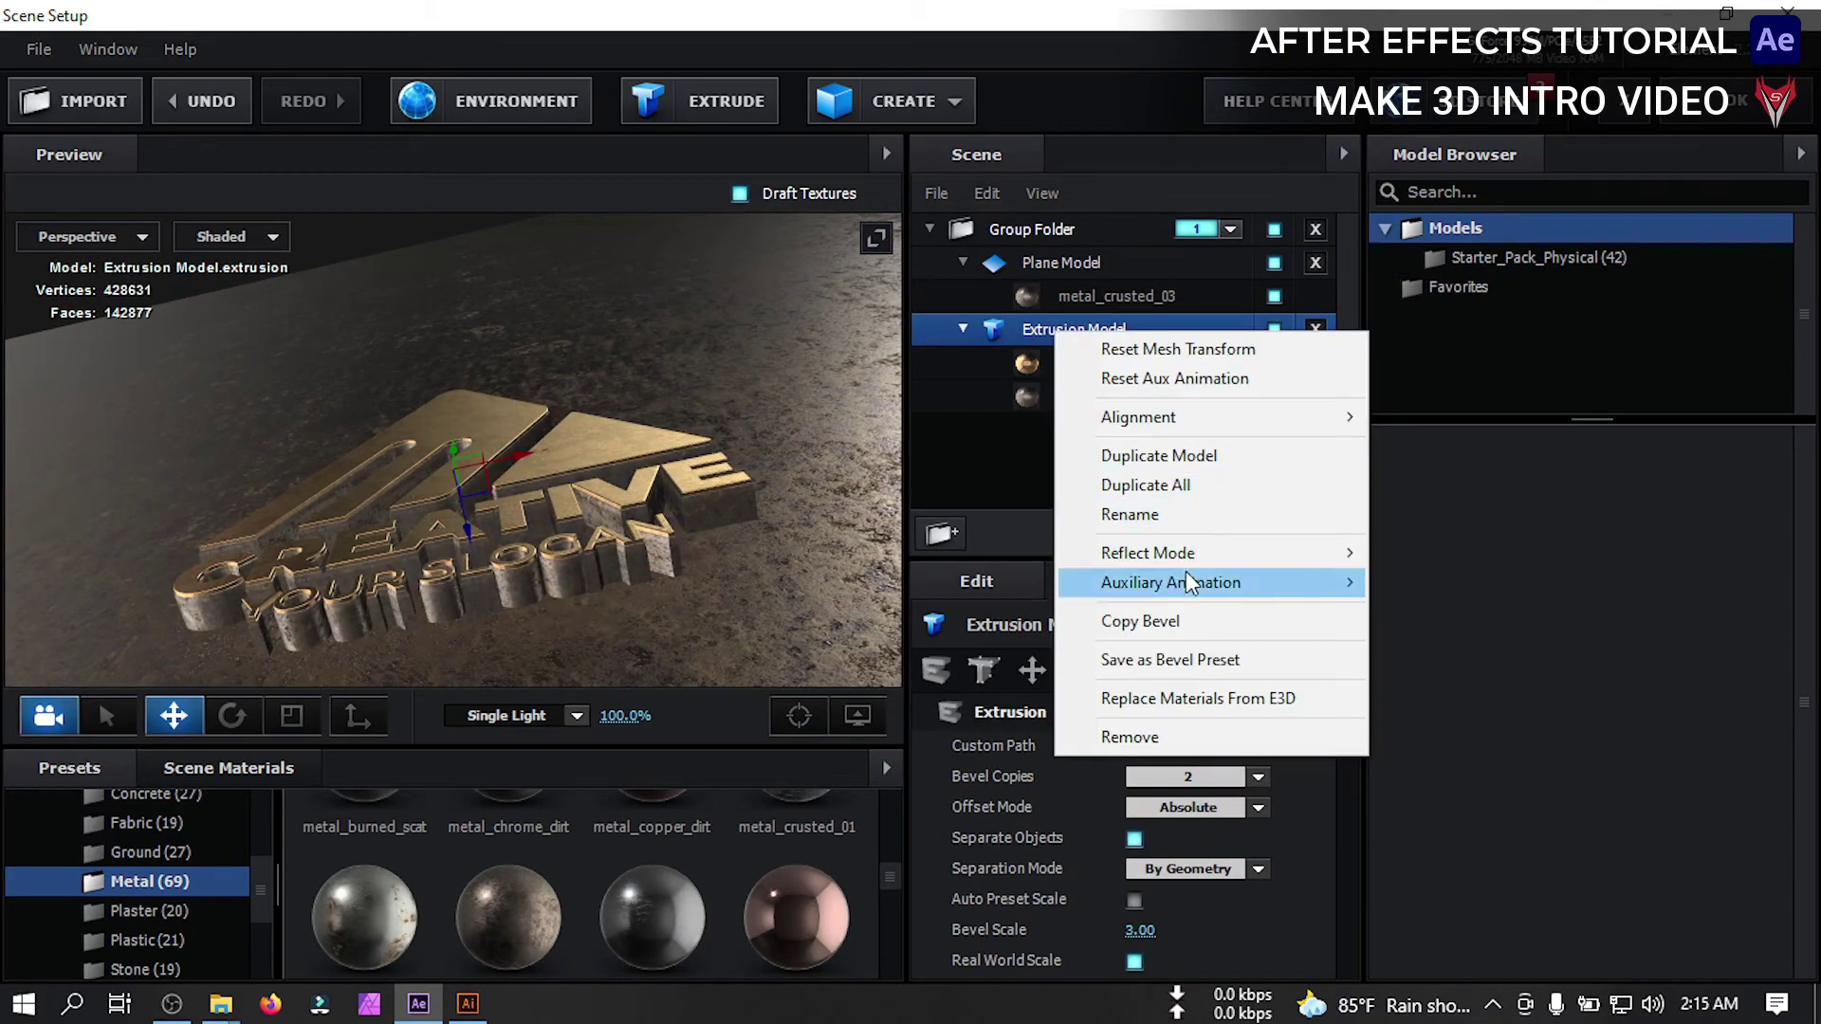
mouse_move(1182, 555)
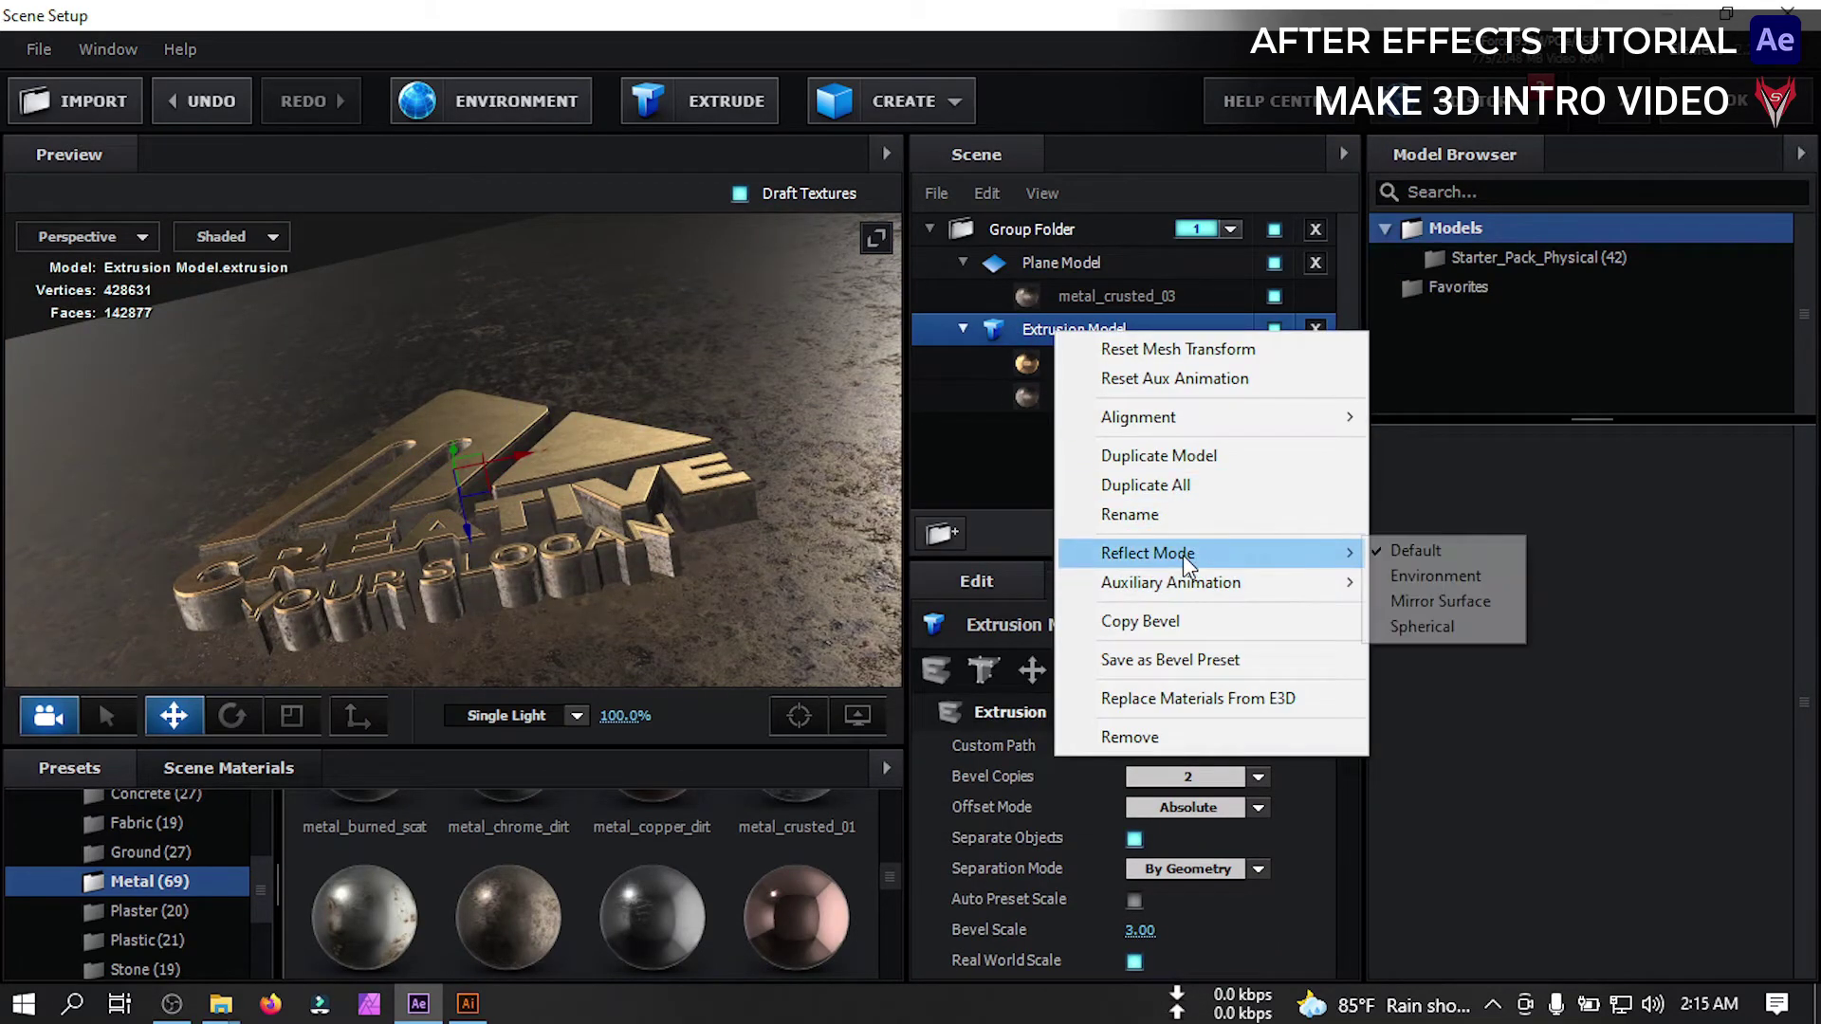
left_click(1437, 626)
left_click_drag(663, 398, 662, 561)
Switch the scene lighting from Single Light to the Stylized preset
left_click(574, 715)
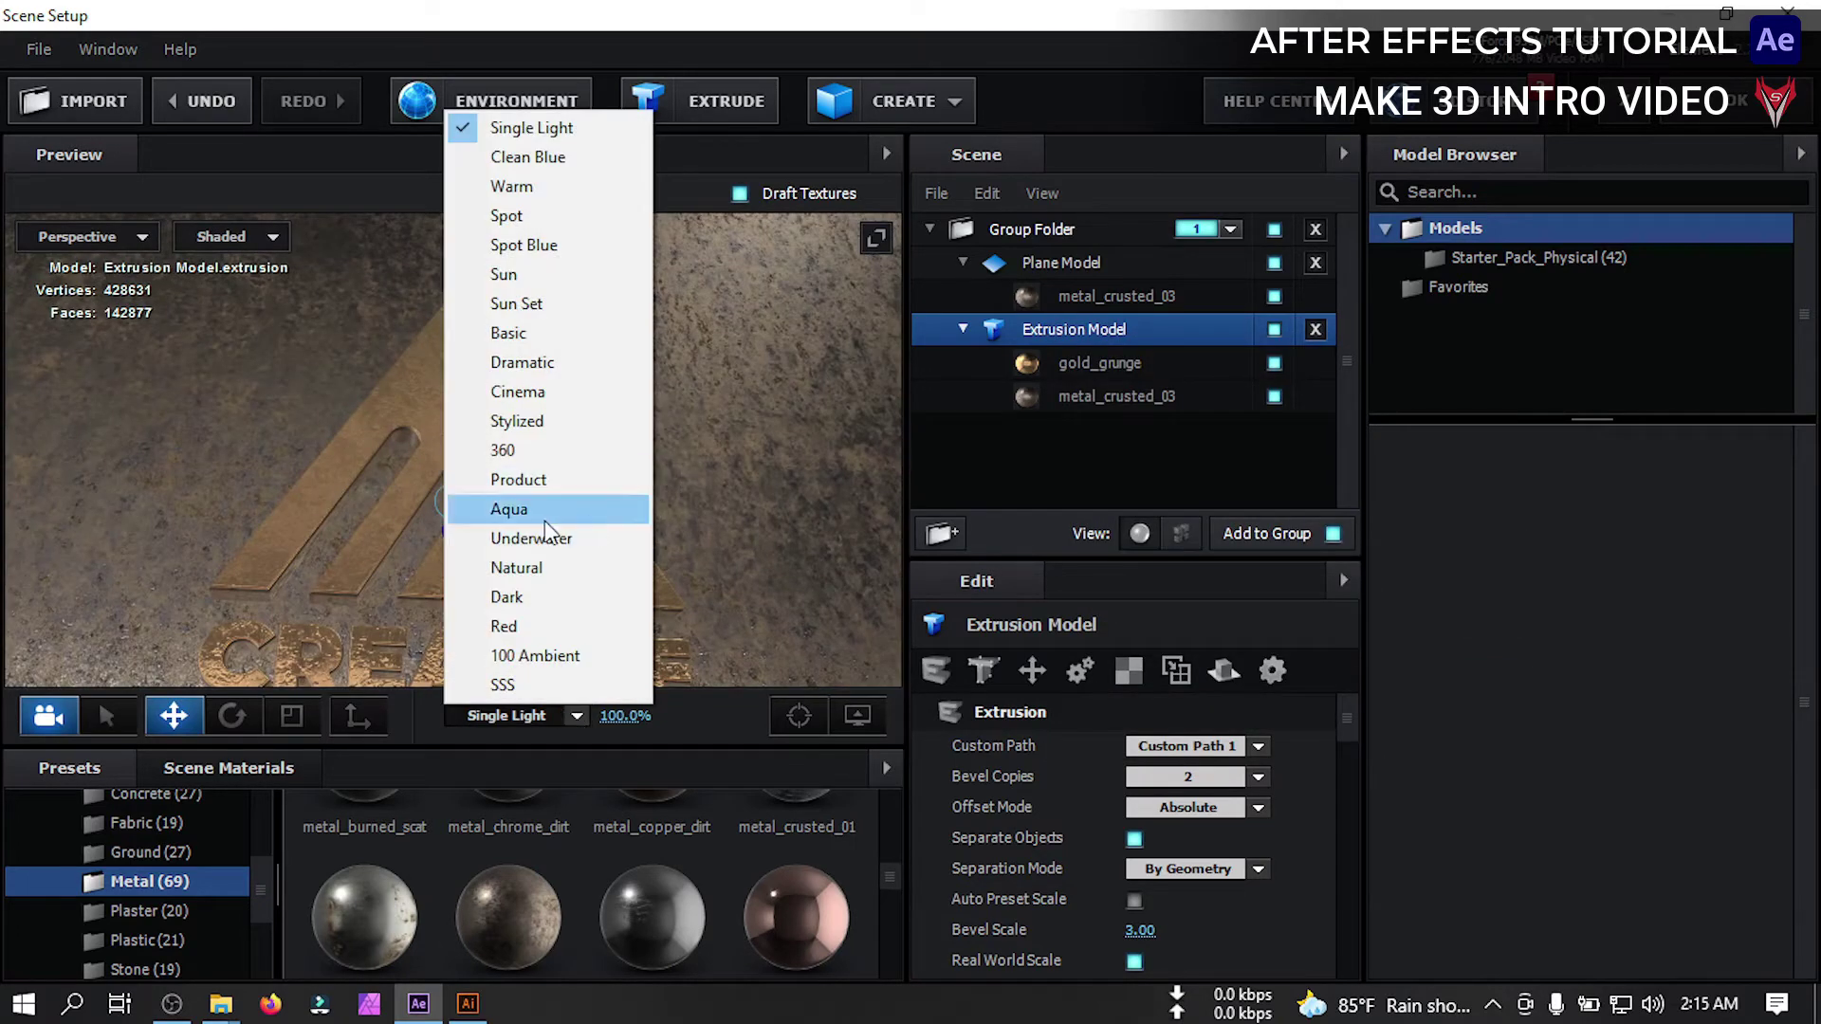
left_click(544, 422)
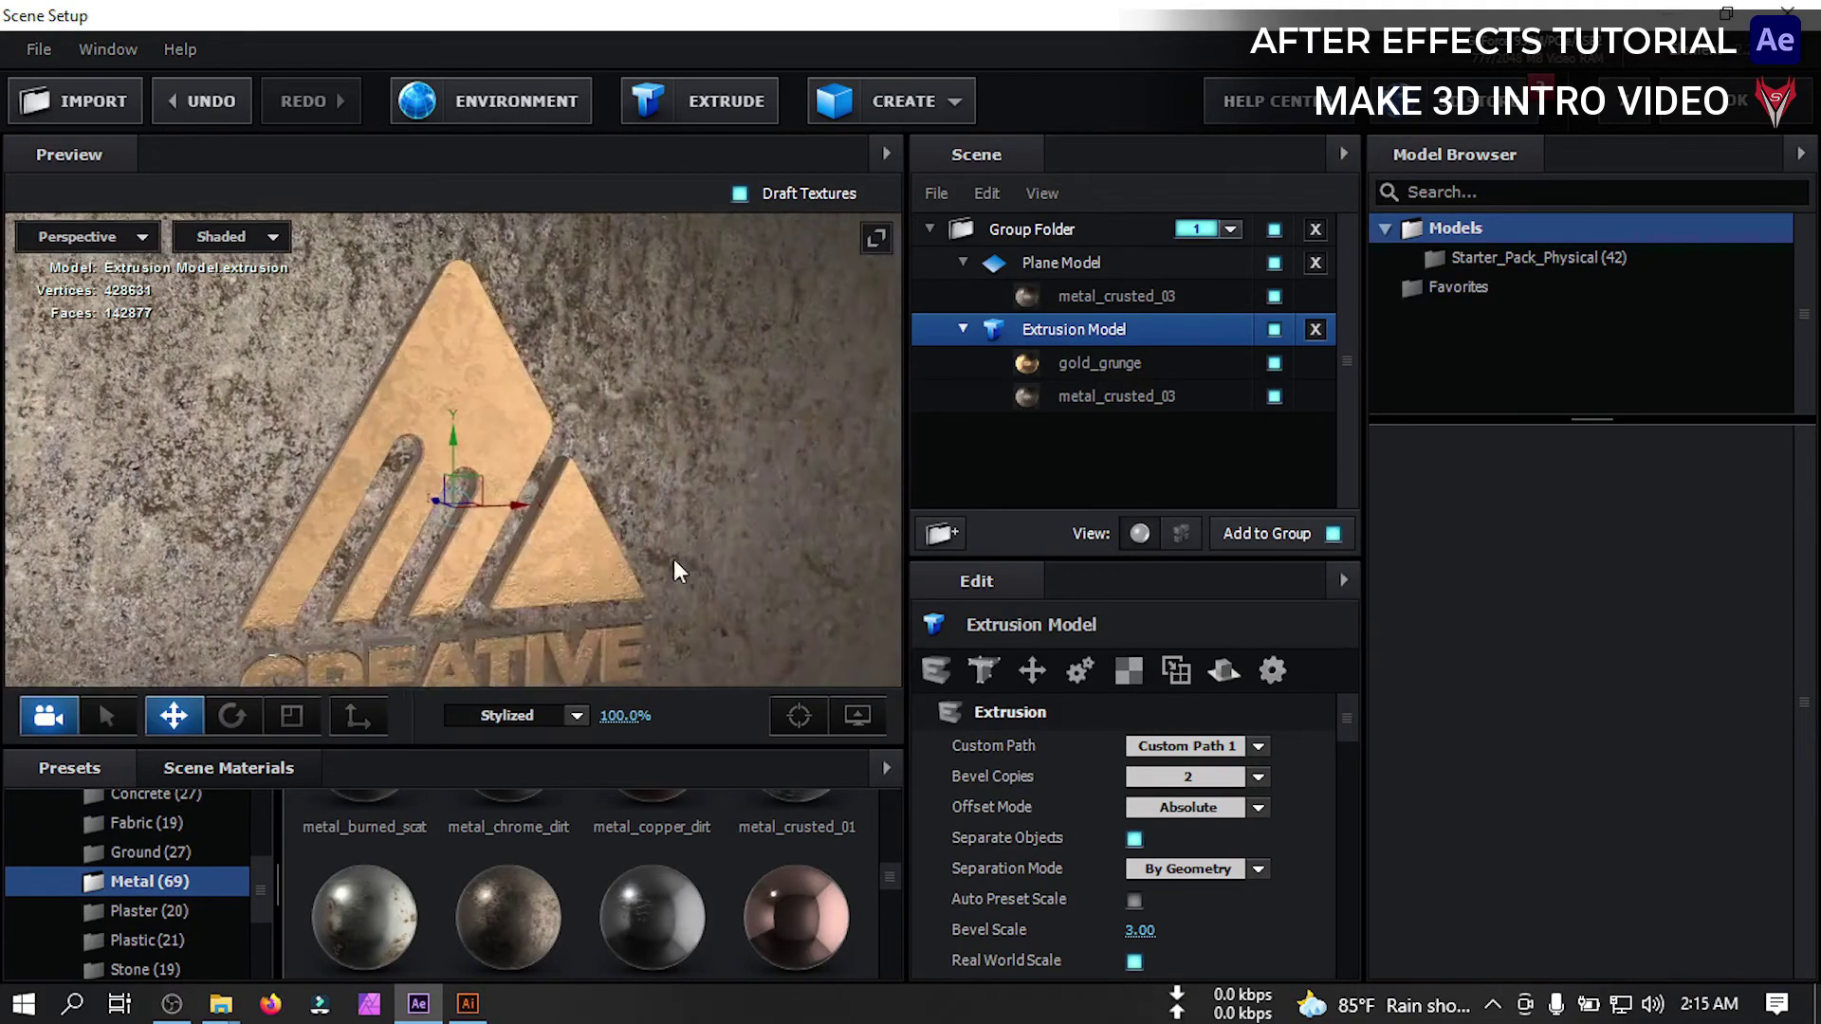
mouse_move(721, 351)
left_mouse_down()
mouse_move(654, 328)
mouse_move(645, 281)
mouse_move(645, 334)
mouse_move(674, 374)
mouse_move(651, 366)
mouse_move(691, 366)
left_mouse_up()
Add a new two-node camera, Camera 1, with the 28mm preset above the E3D layer
left_click(1733, 112)
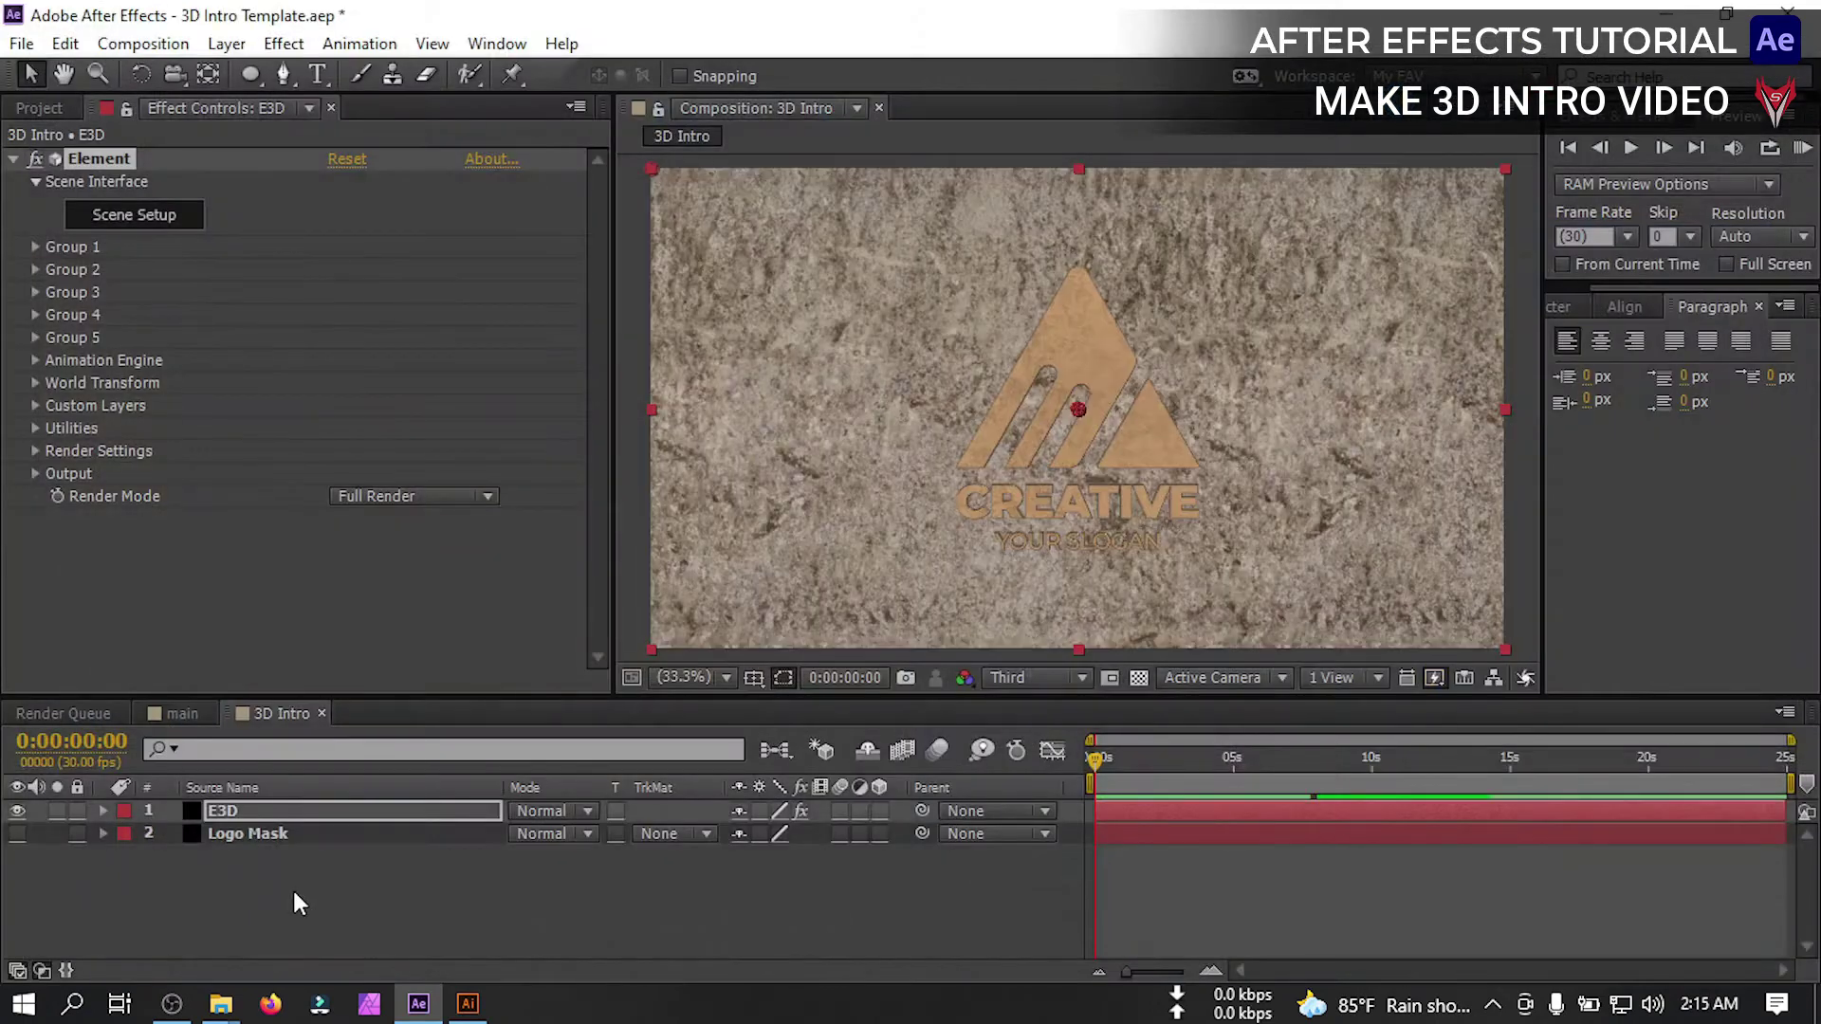
right_click(294, 895)
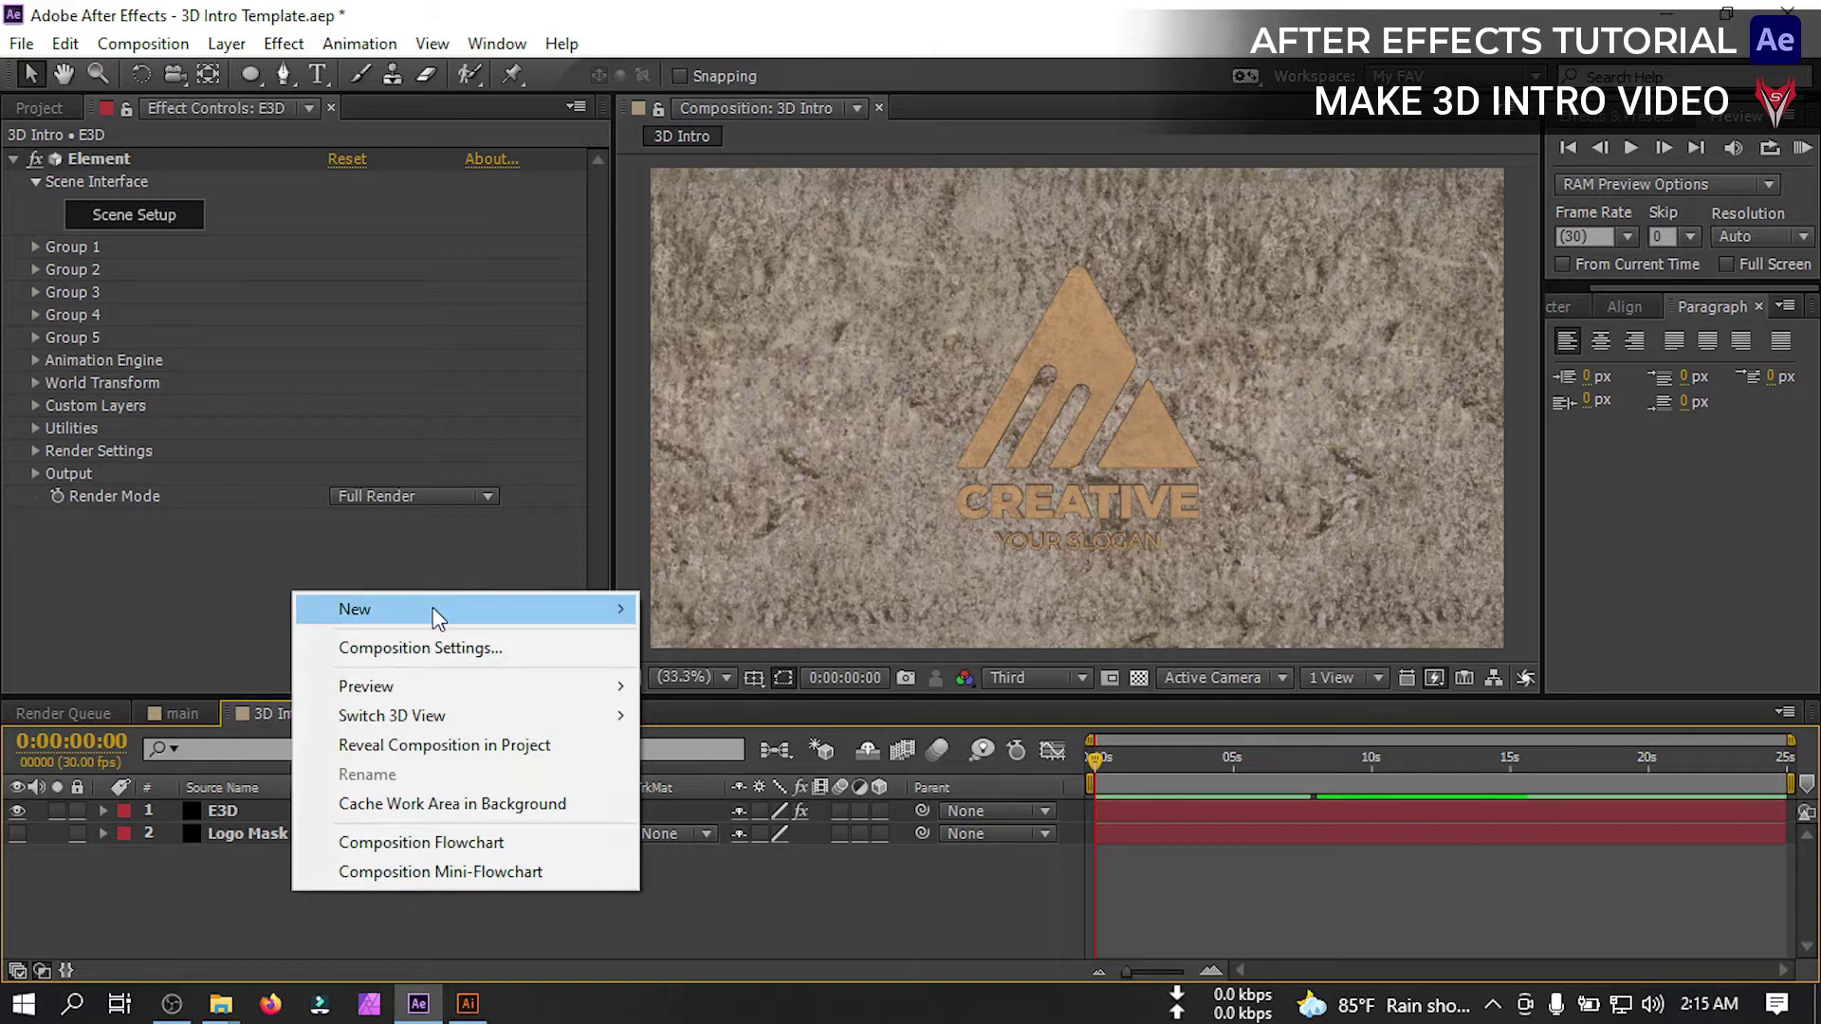
mouse_move(432, 608)
left_click(771, 731)
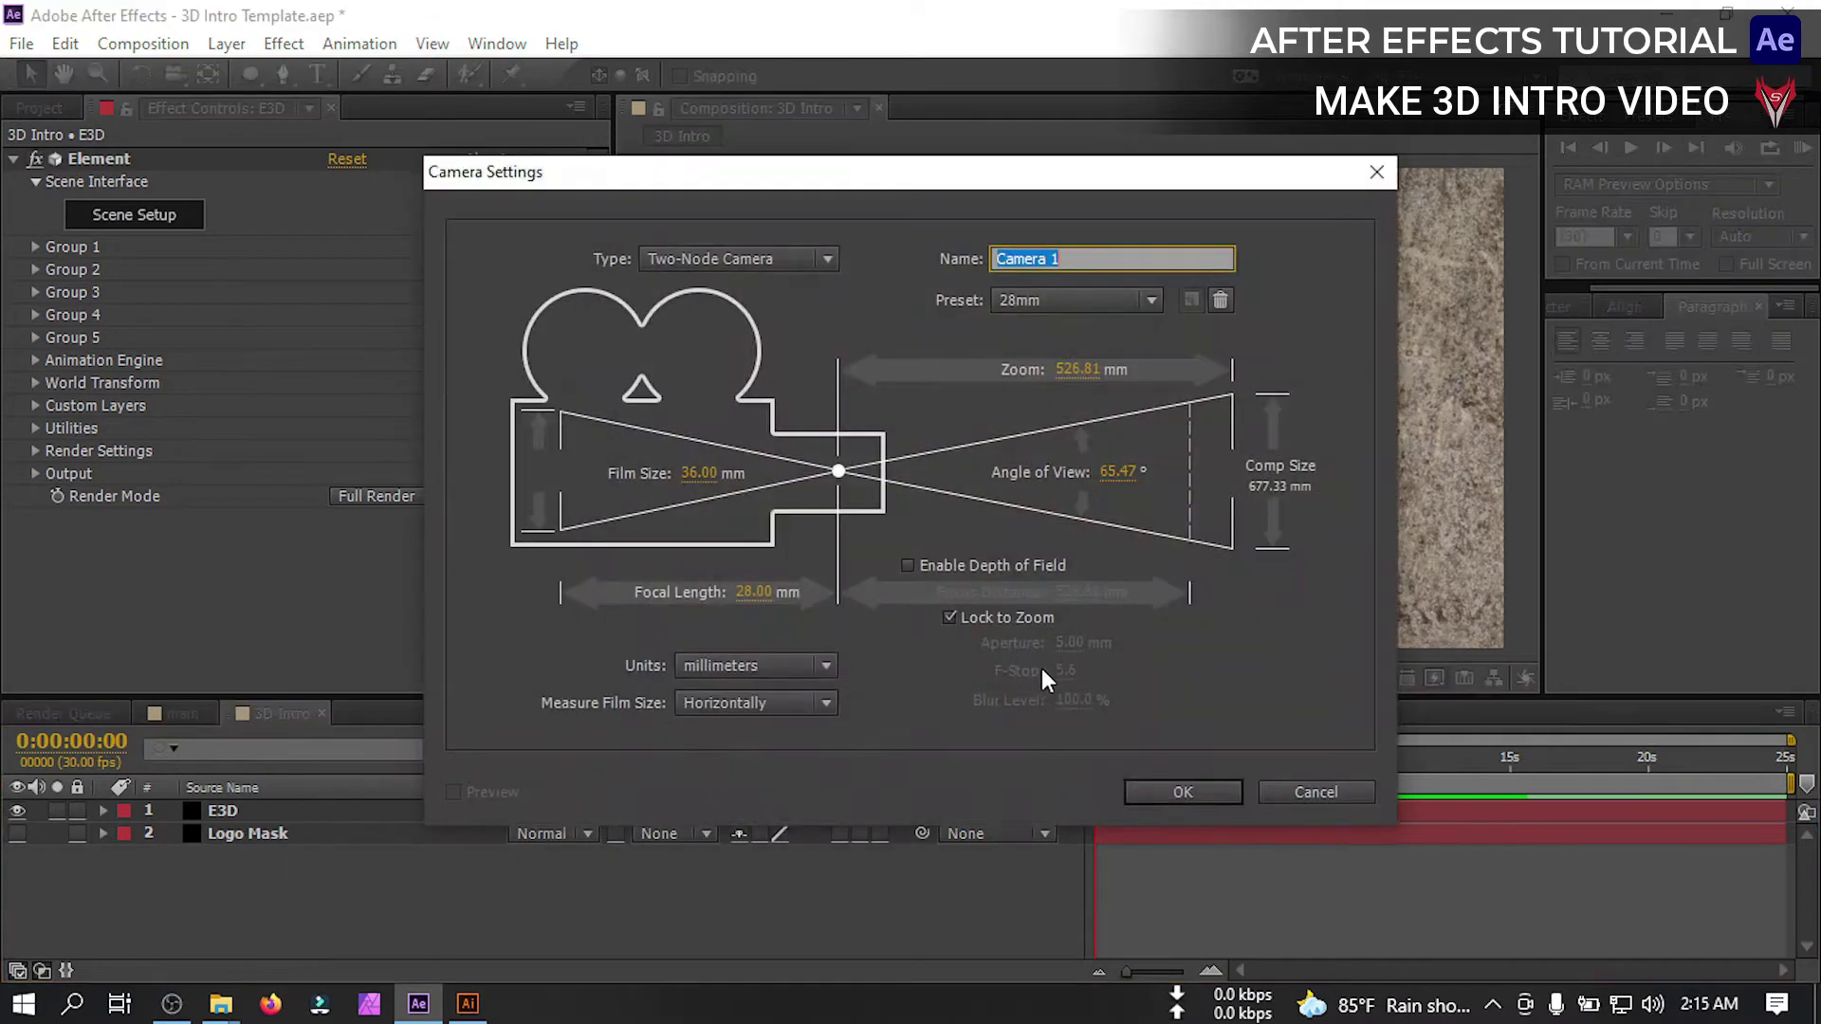
left_click(1181, 792)
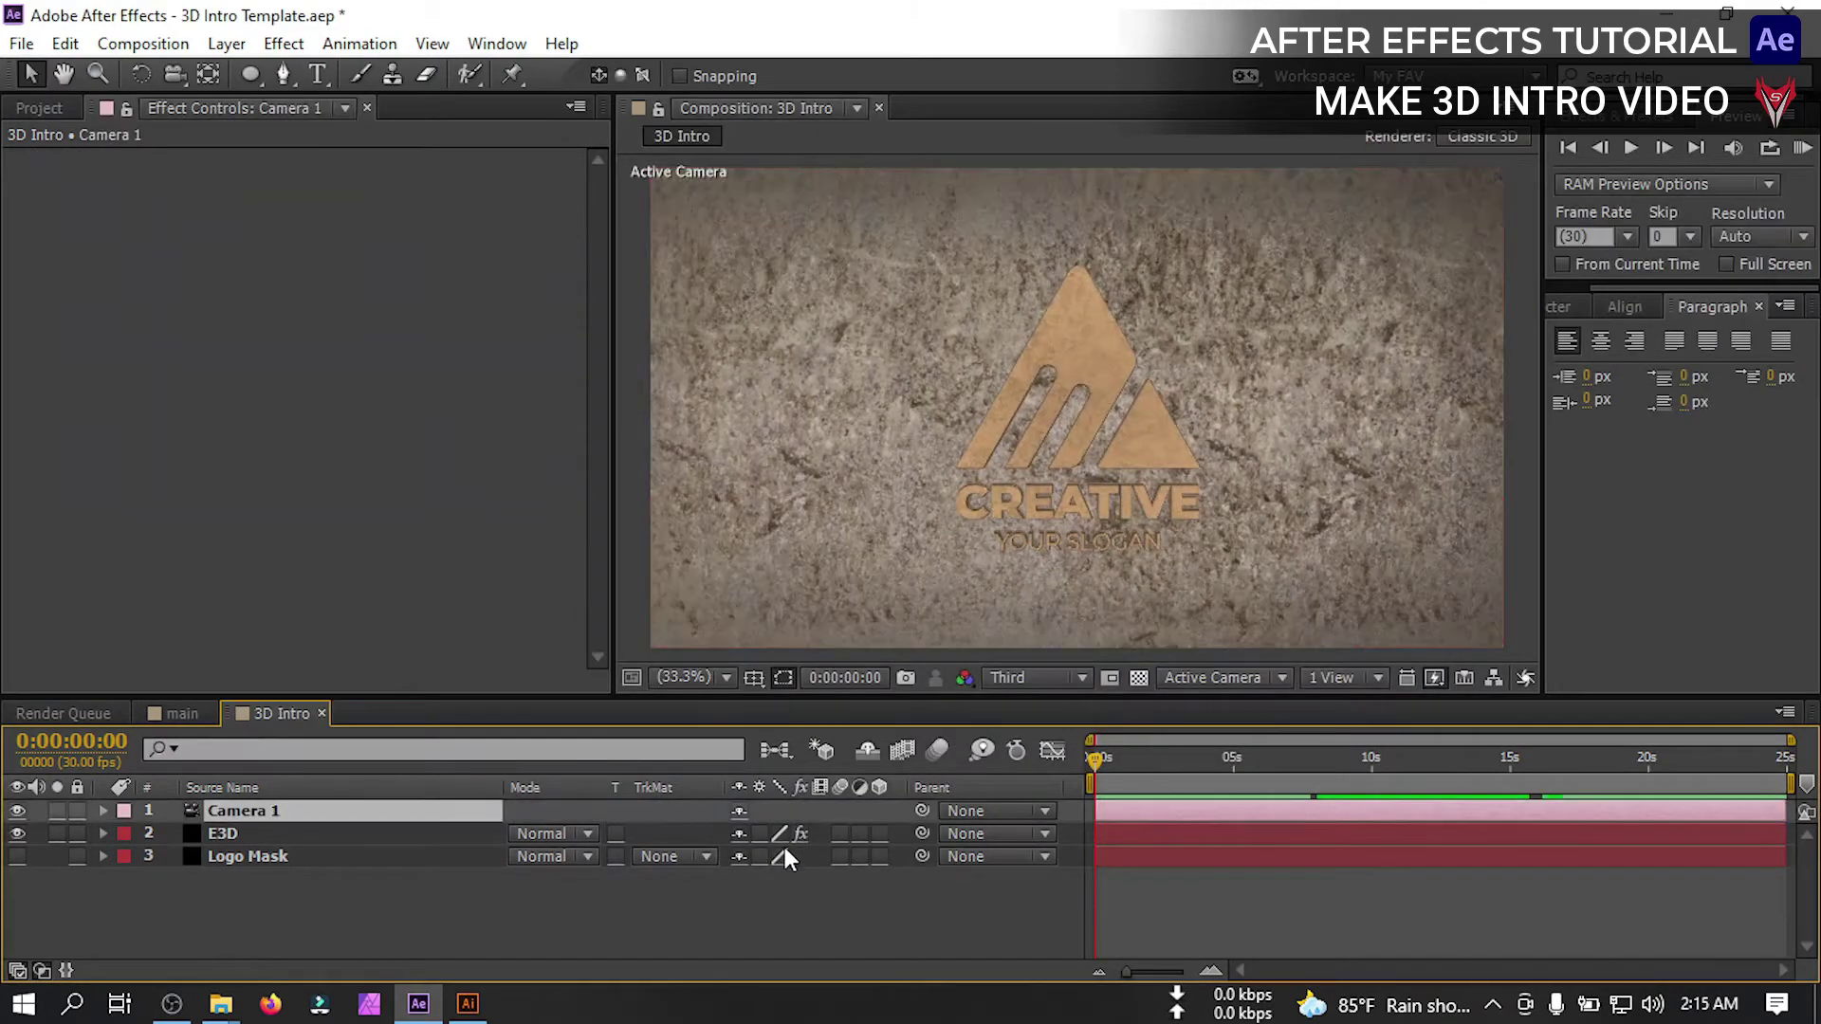
left_click(227, 831)
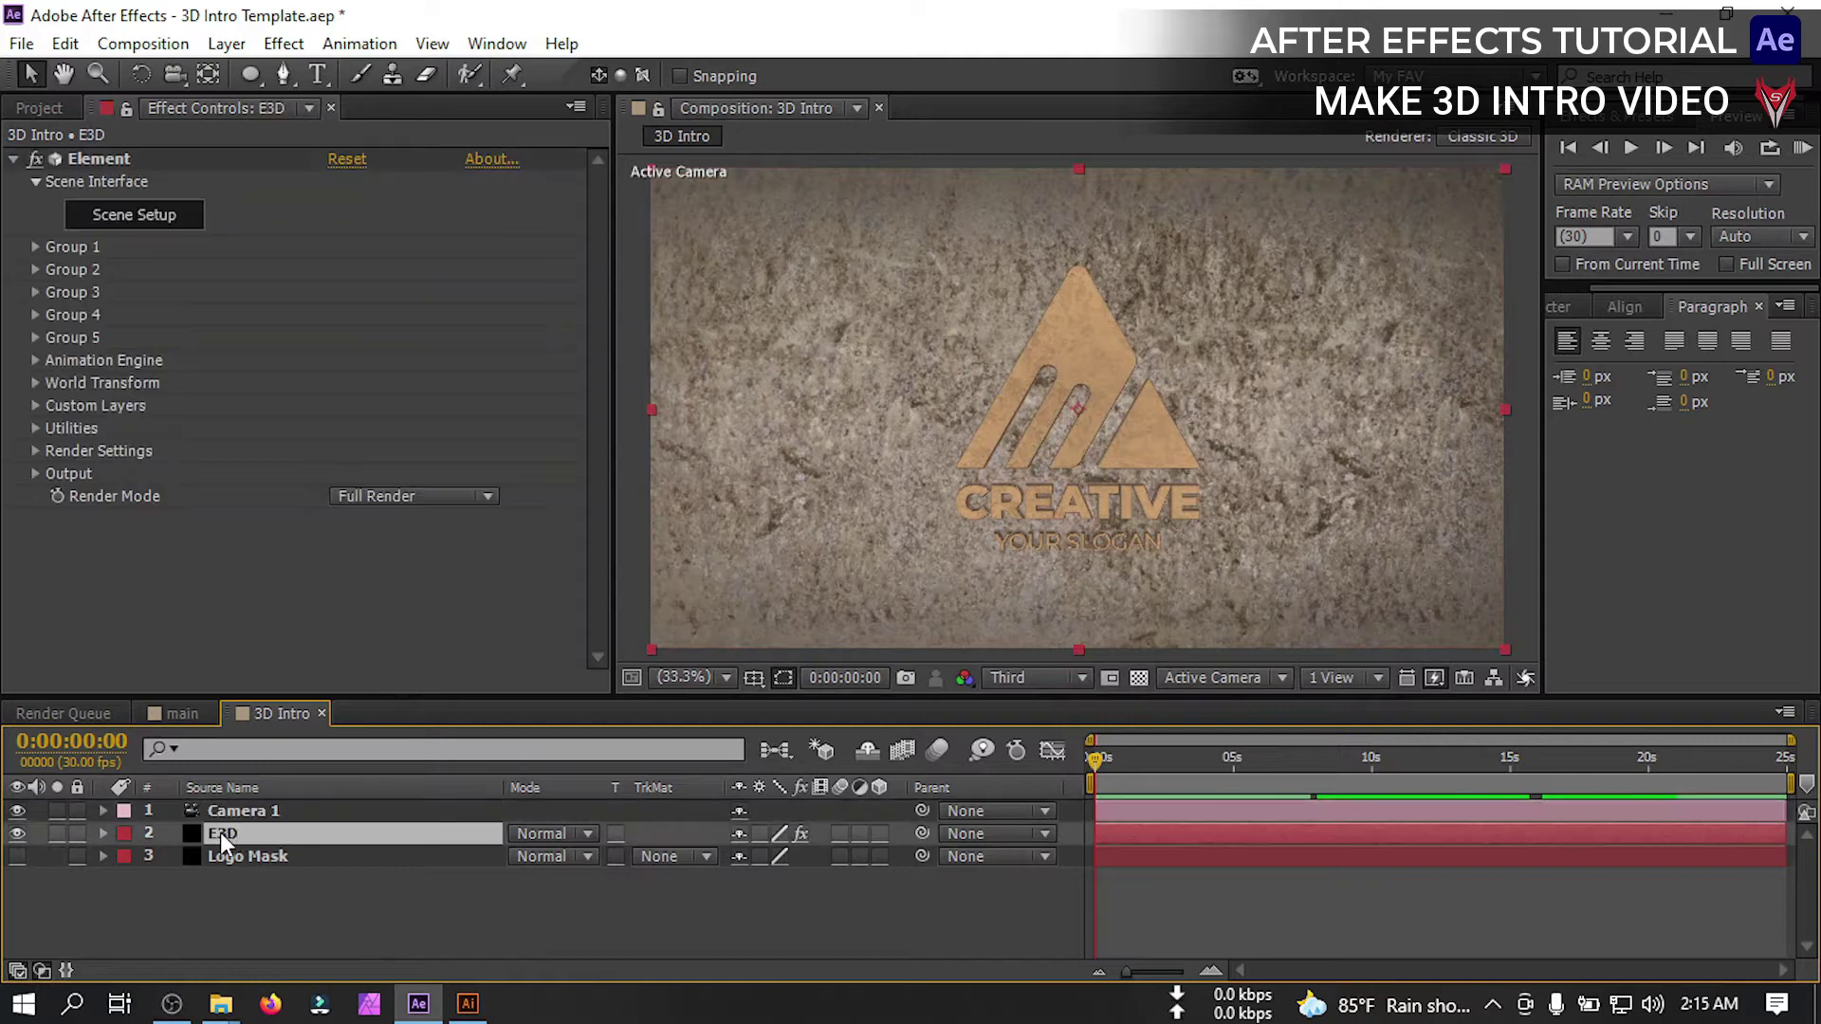
In Element 3D Scene Setup, set the floor's metal_crusted_03 material Force Opacity to 30%
left_click(132, 216)
left_click(1059, 262)
left_click(1076, 294)
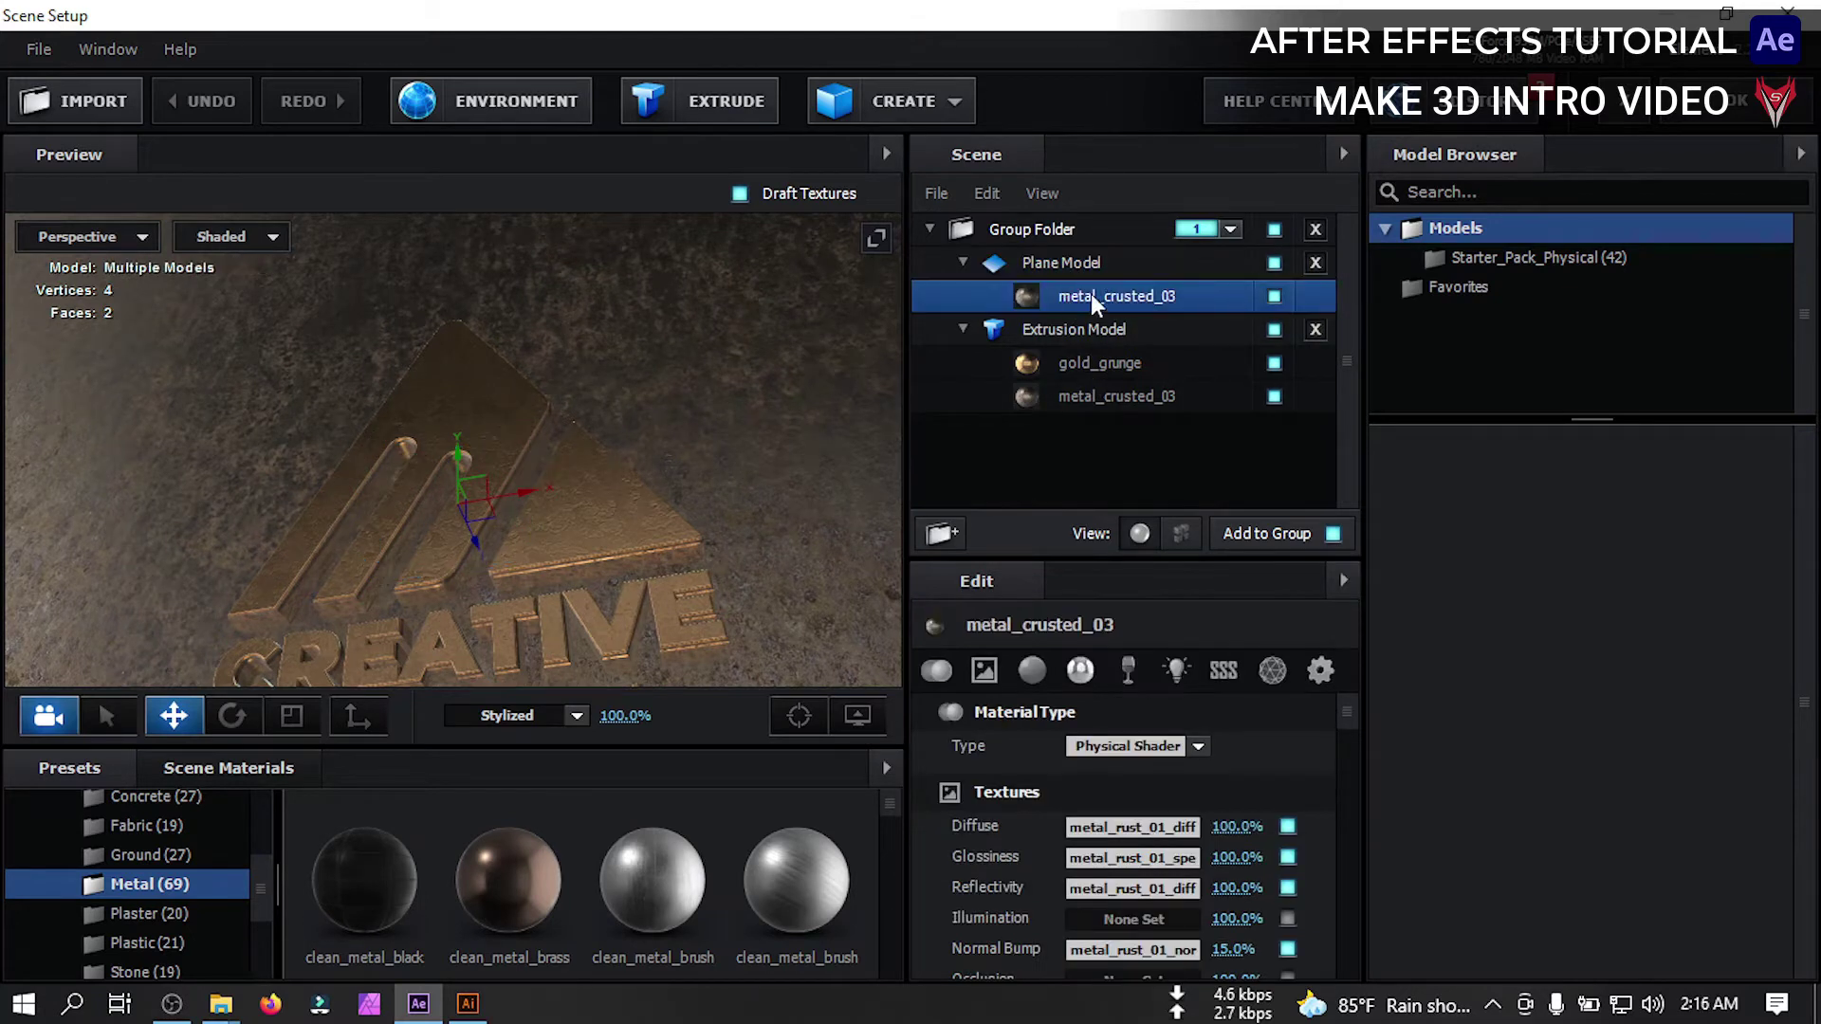
scroll(1233, 854, "down", 5)
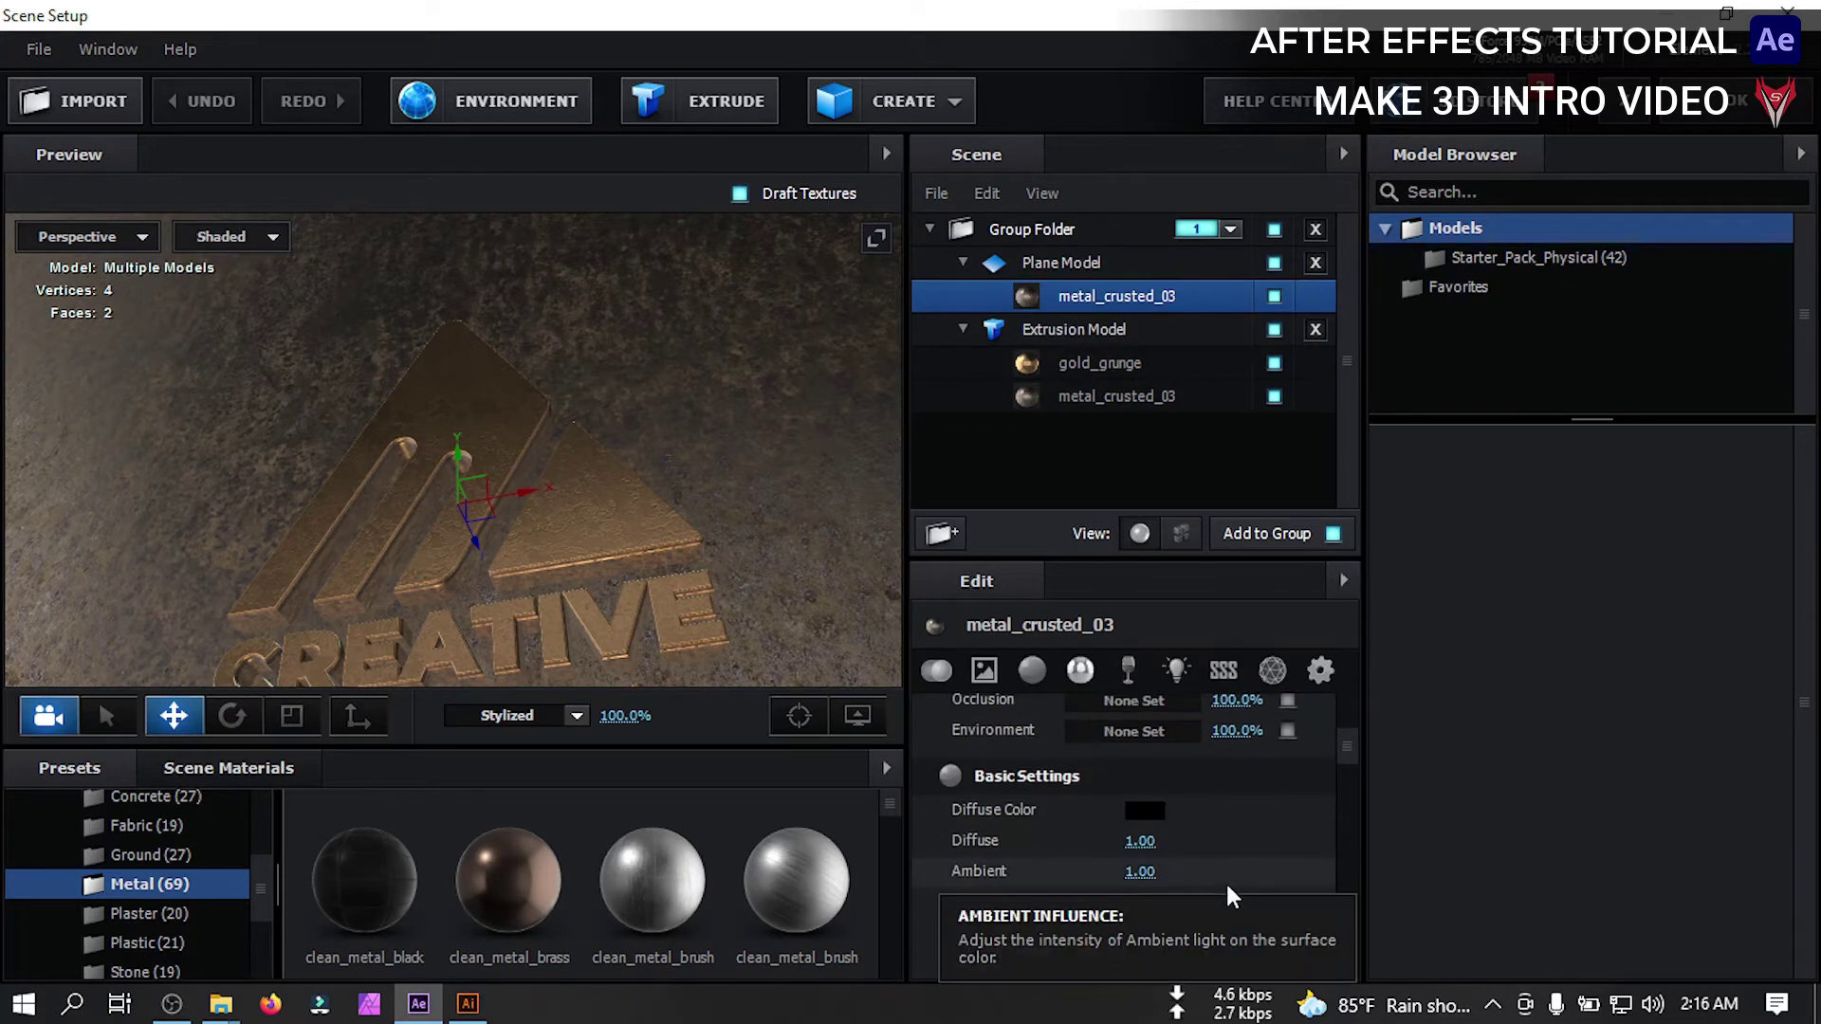
scroll(1226, 880, "down", 3)
scroll(1043, 856, "down", 10)
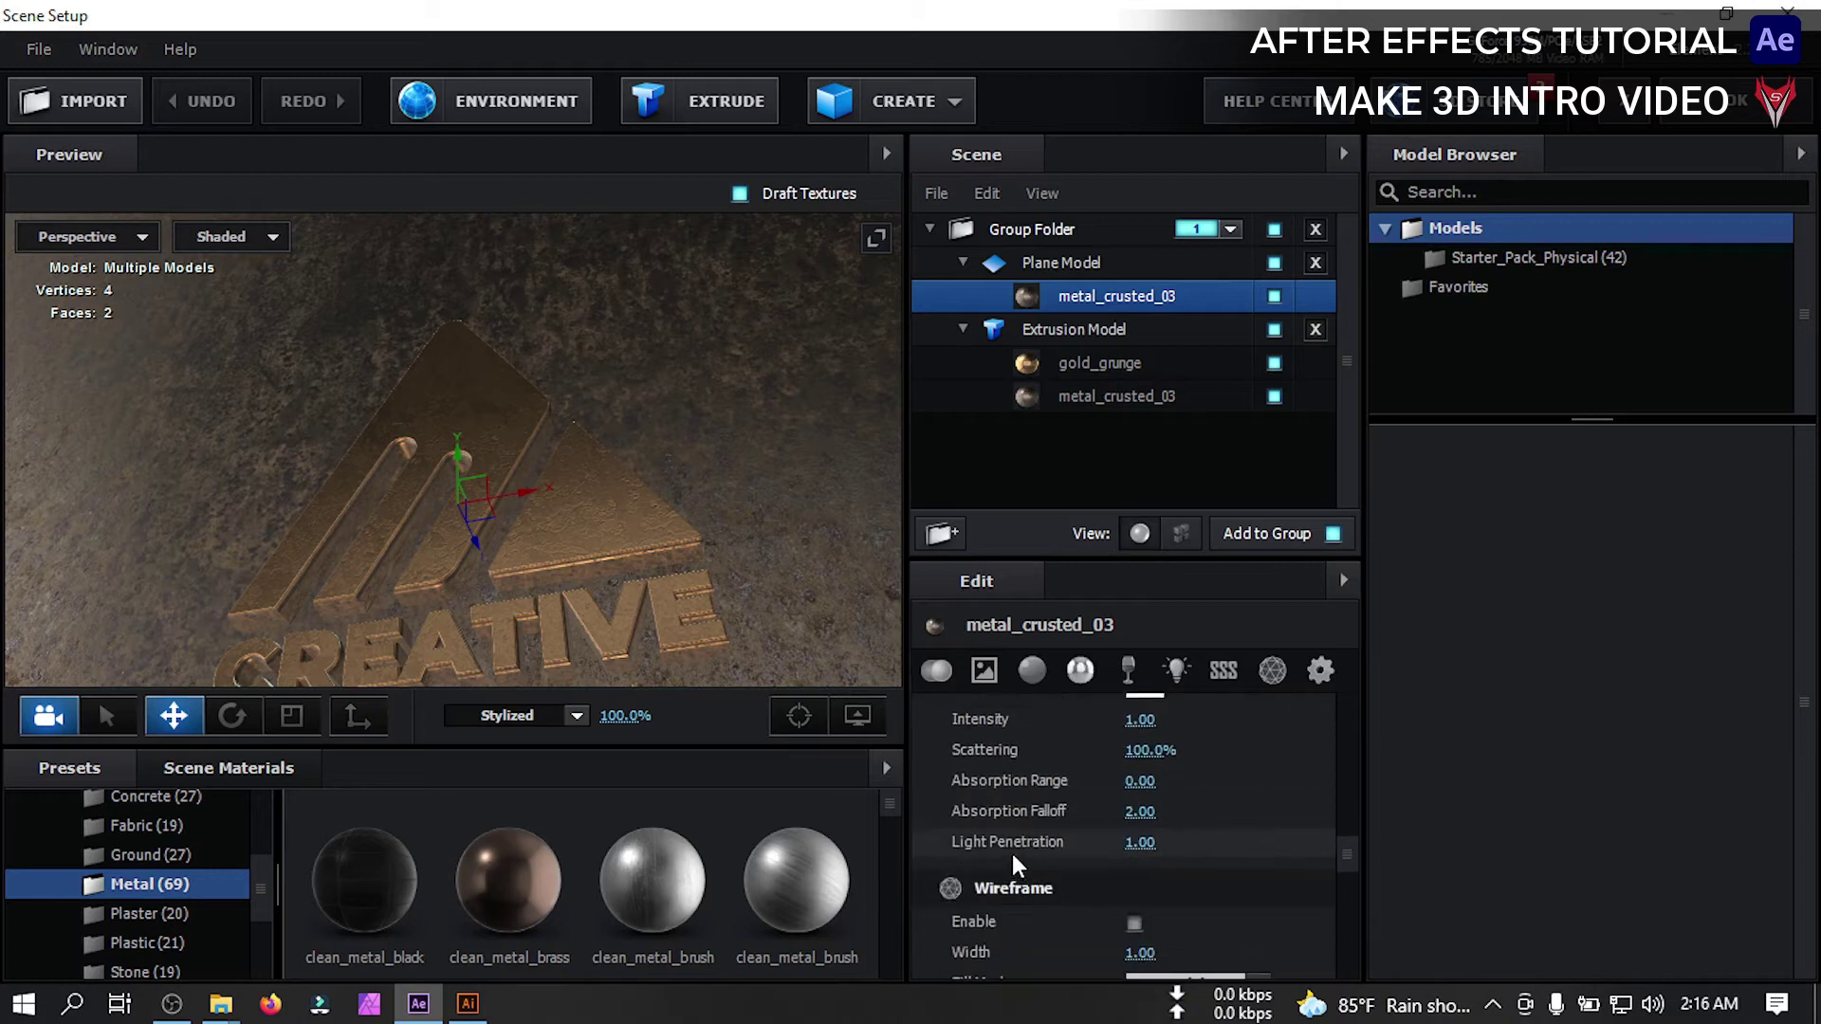
scroll(1011, 853, "down", 5)
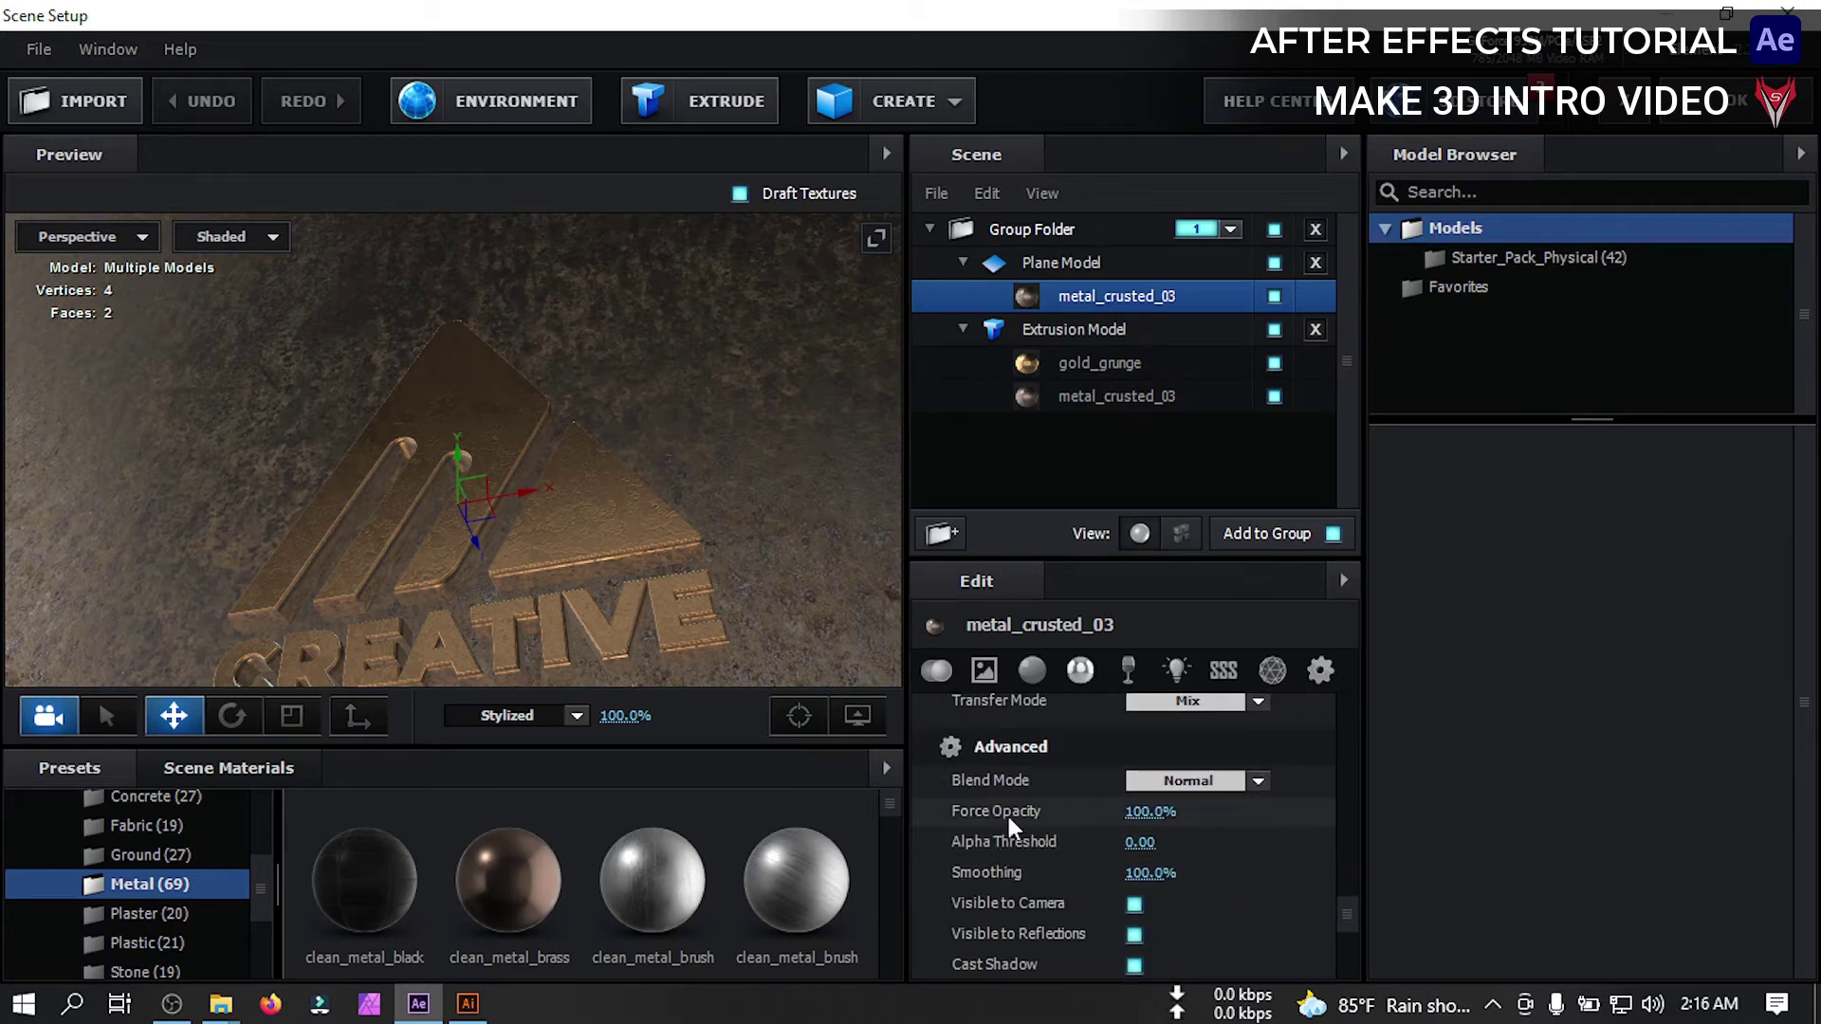
left_click(1149, 813)
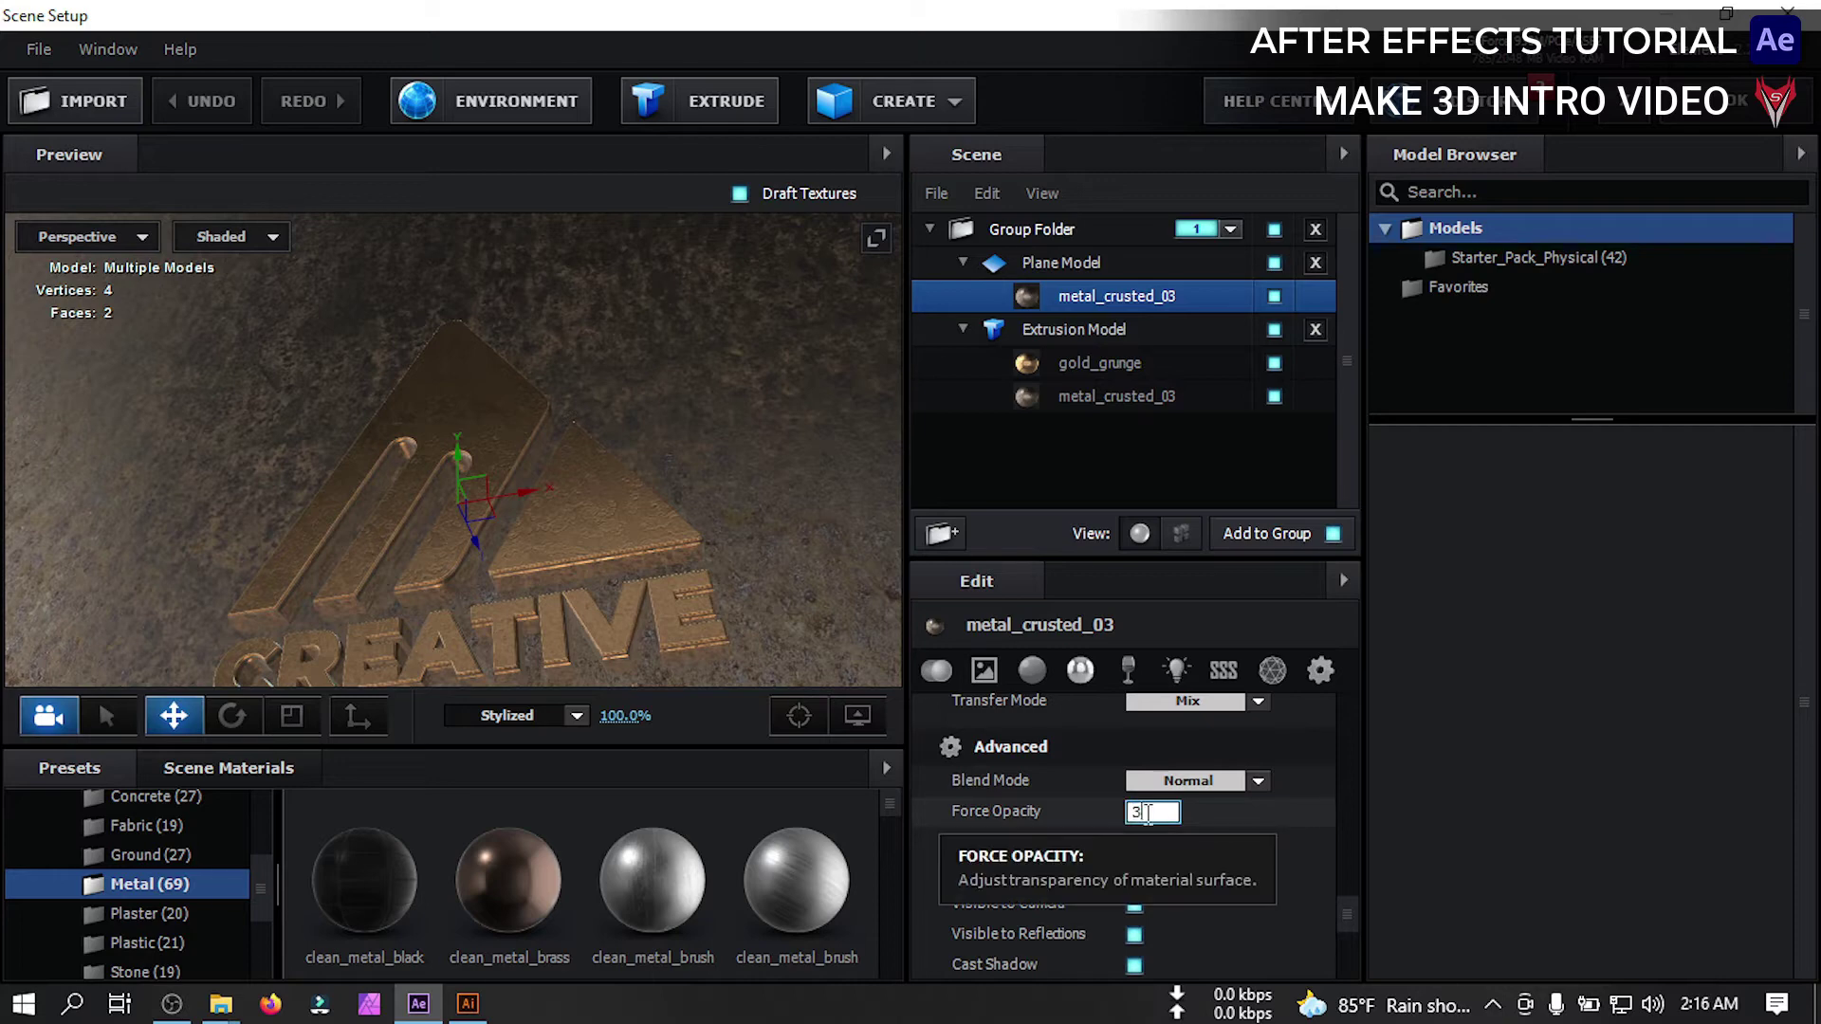
type("30")
key("Return")
left_click_drag(679, 419, 707, 479)
Orbit Camera 1 with the Orbit Camera Tool to view the gold CREATIVE logo from a low angle
left_click(1735, 101)
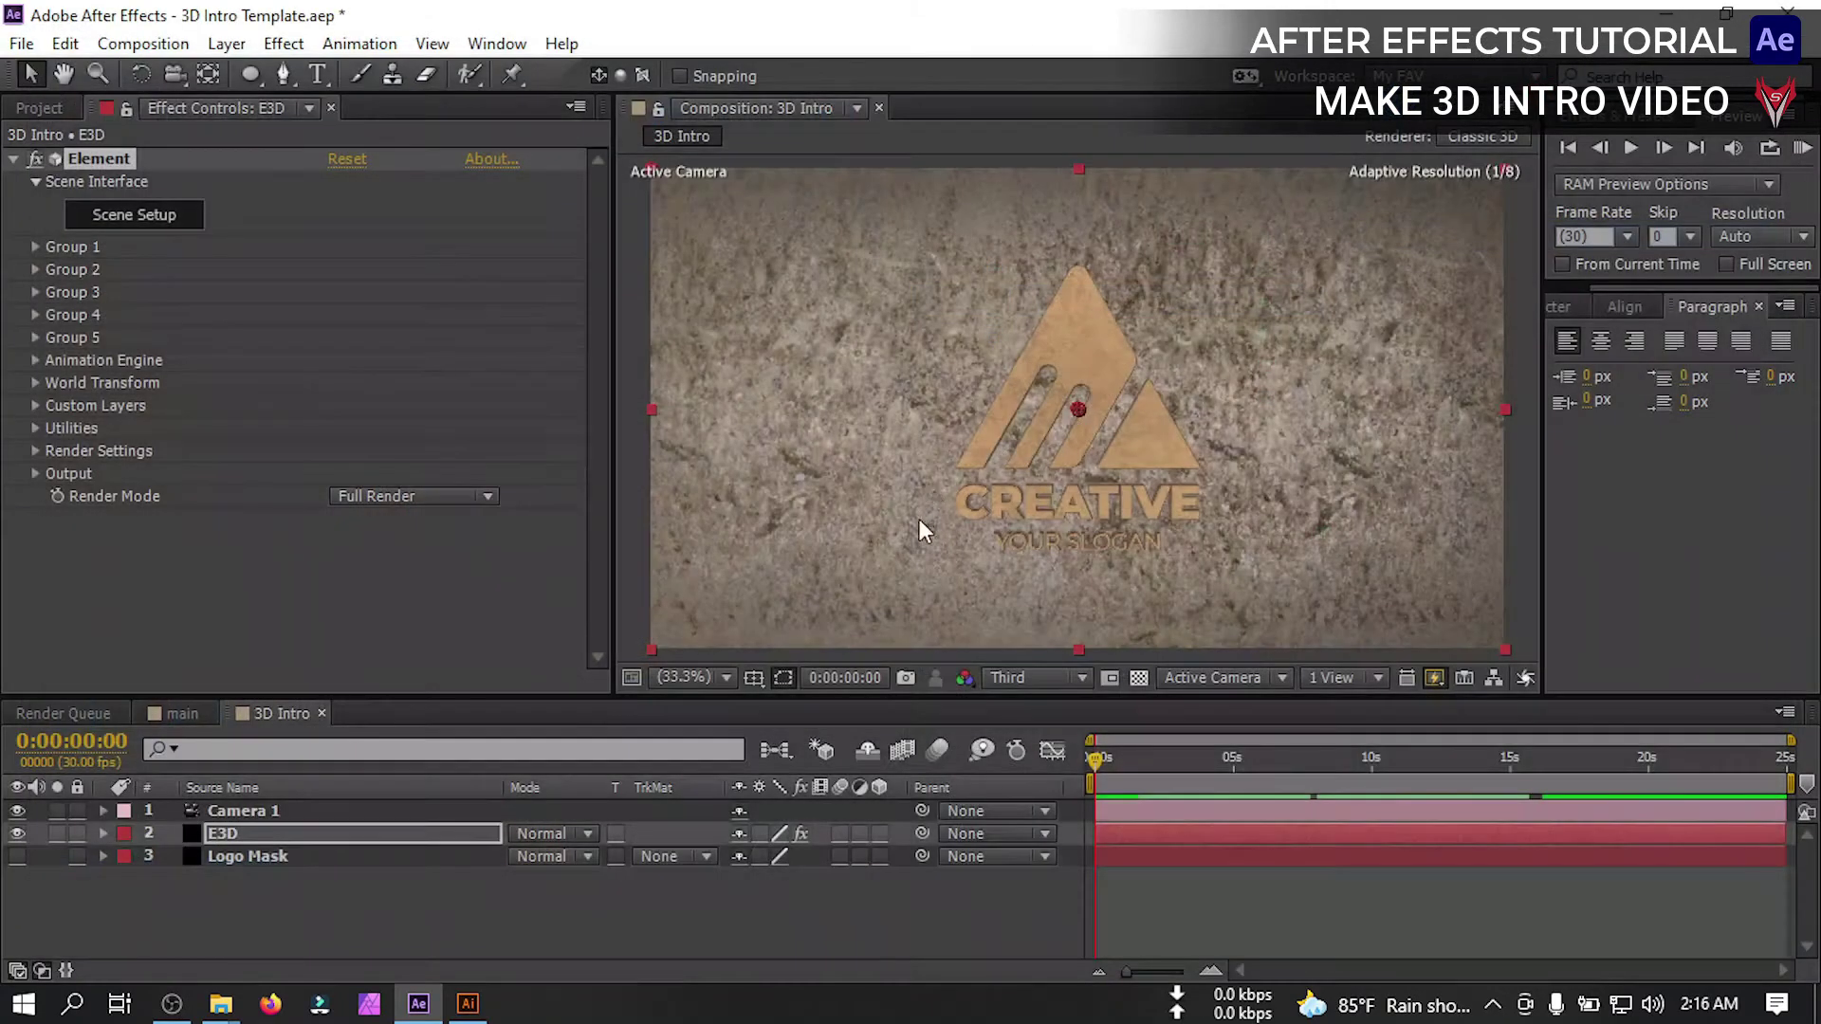
left_click(225, 809)
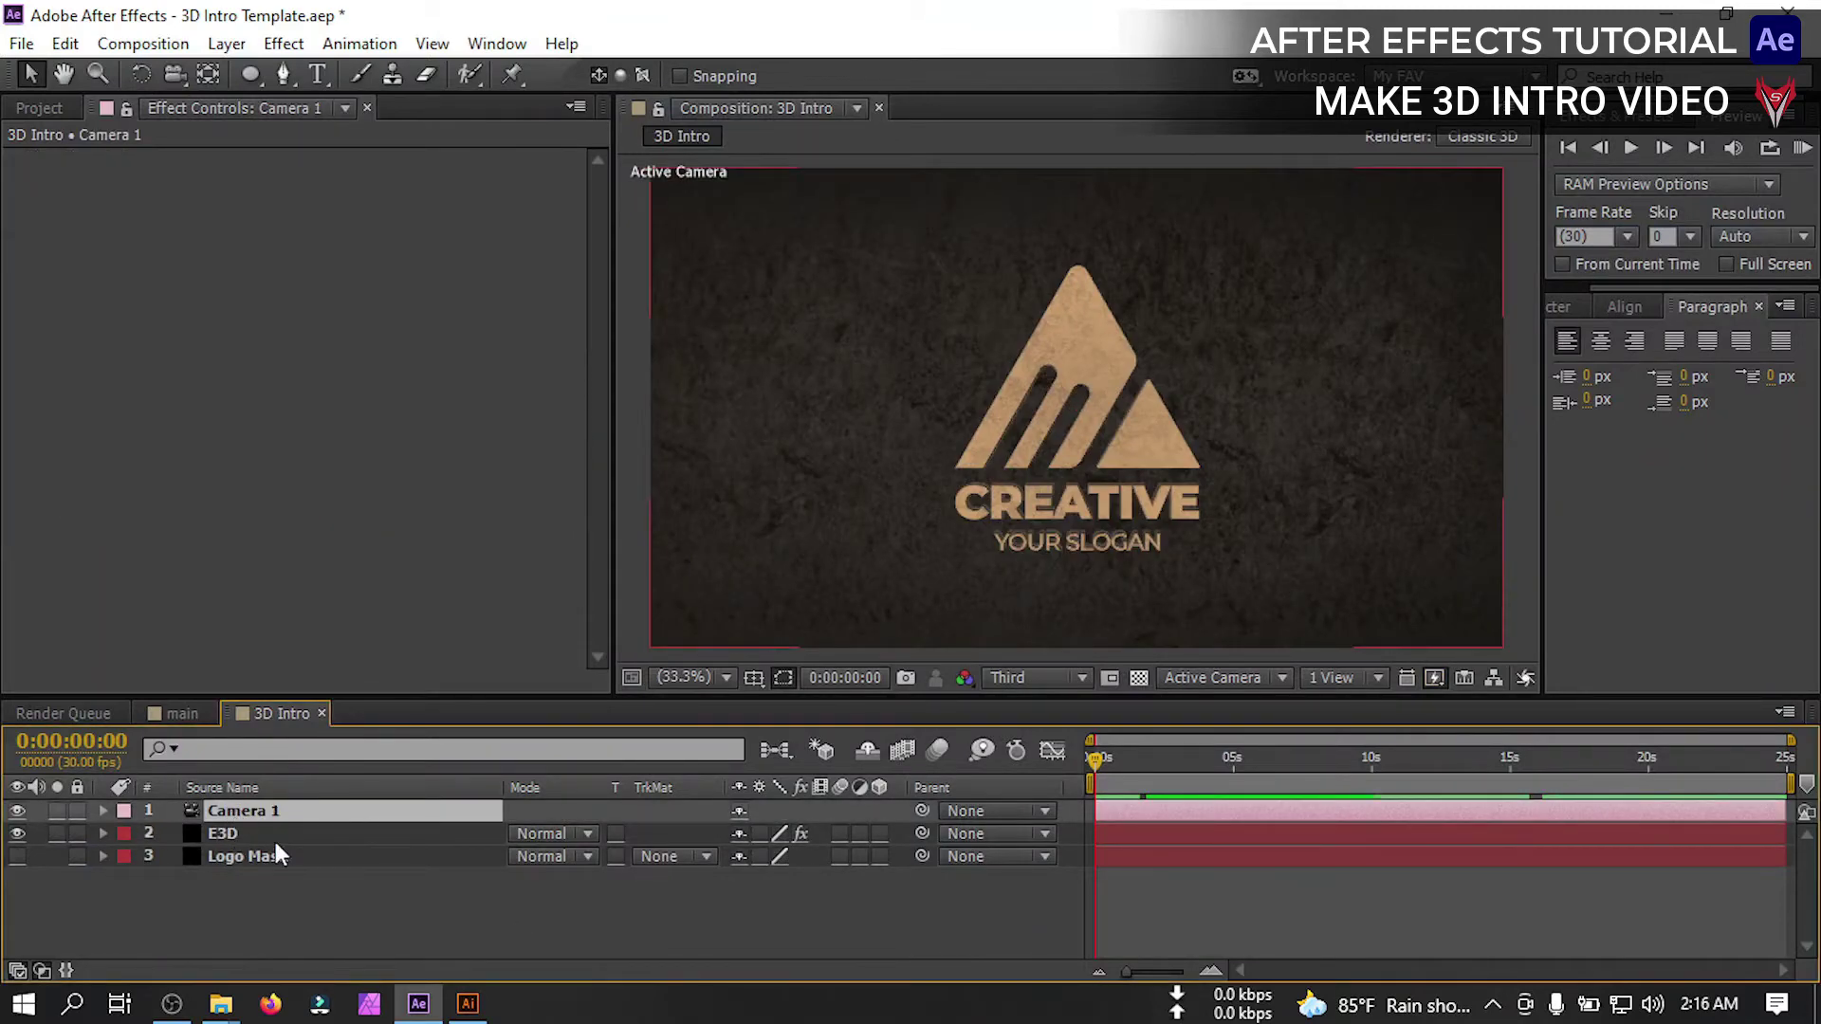
left_click_drag(167, 78, 328, 118)
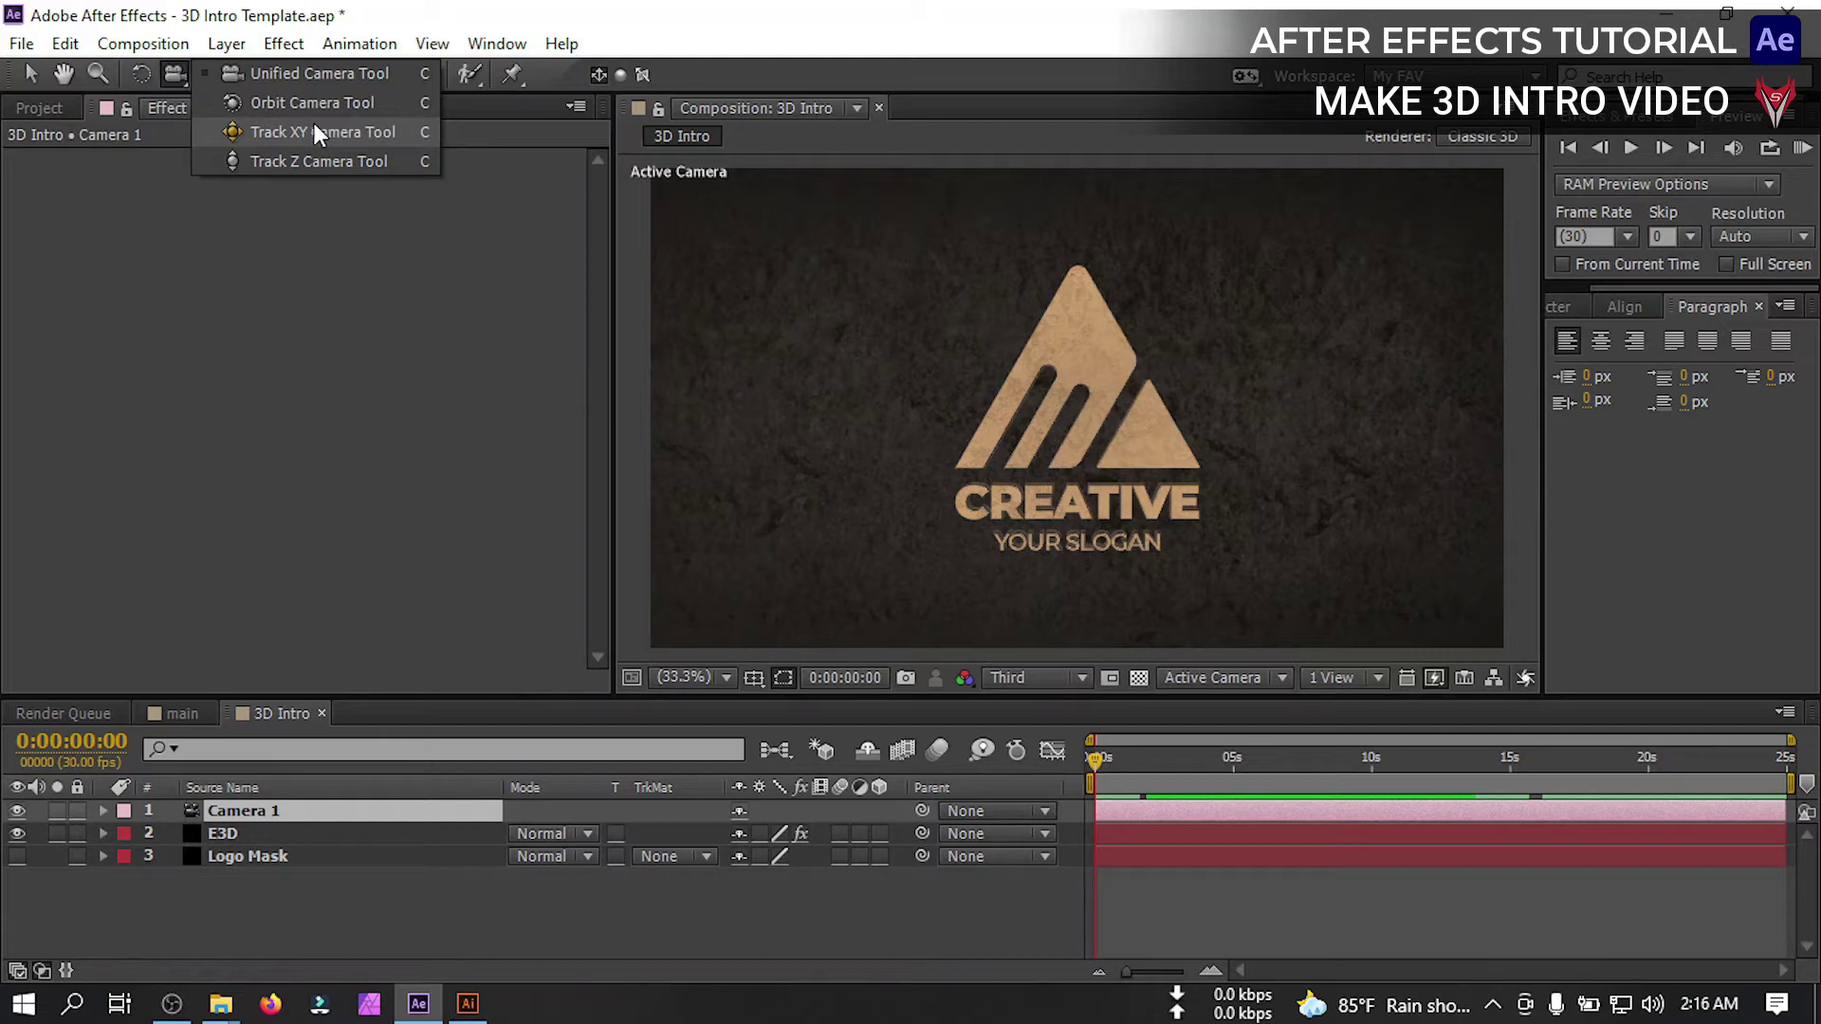
mouse_move(306, 123)
left_mouse_down()
mouse_move(298, 108)
mouse_move(309, 141)
mouse_move(301, 104)
left_mouse_up()
left_click_drag(1097, 427, 1095, 540)
left_click_drag(175, 74, 256, 155)
key("ctrl+z")
left_click_drag(175, 74, 254, 133)
left_click(220, 832)
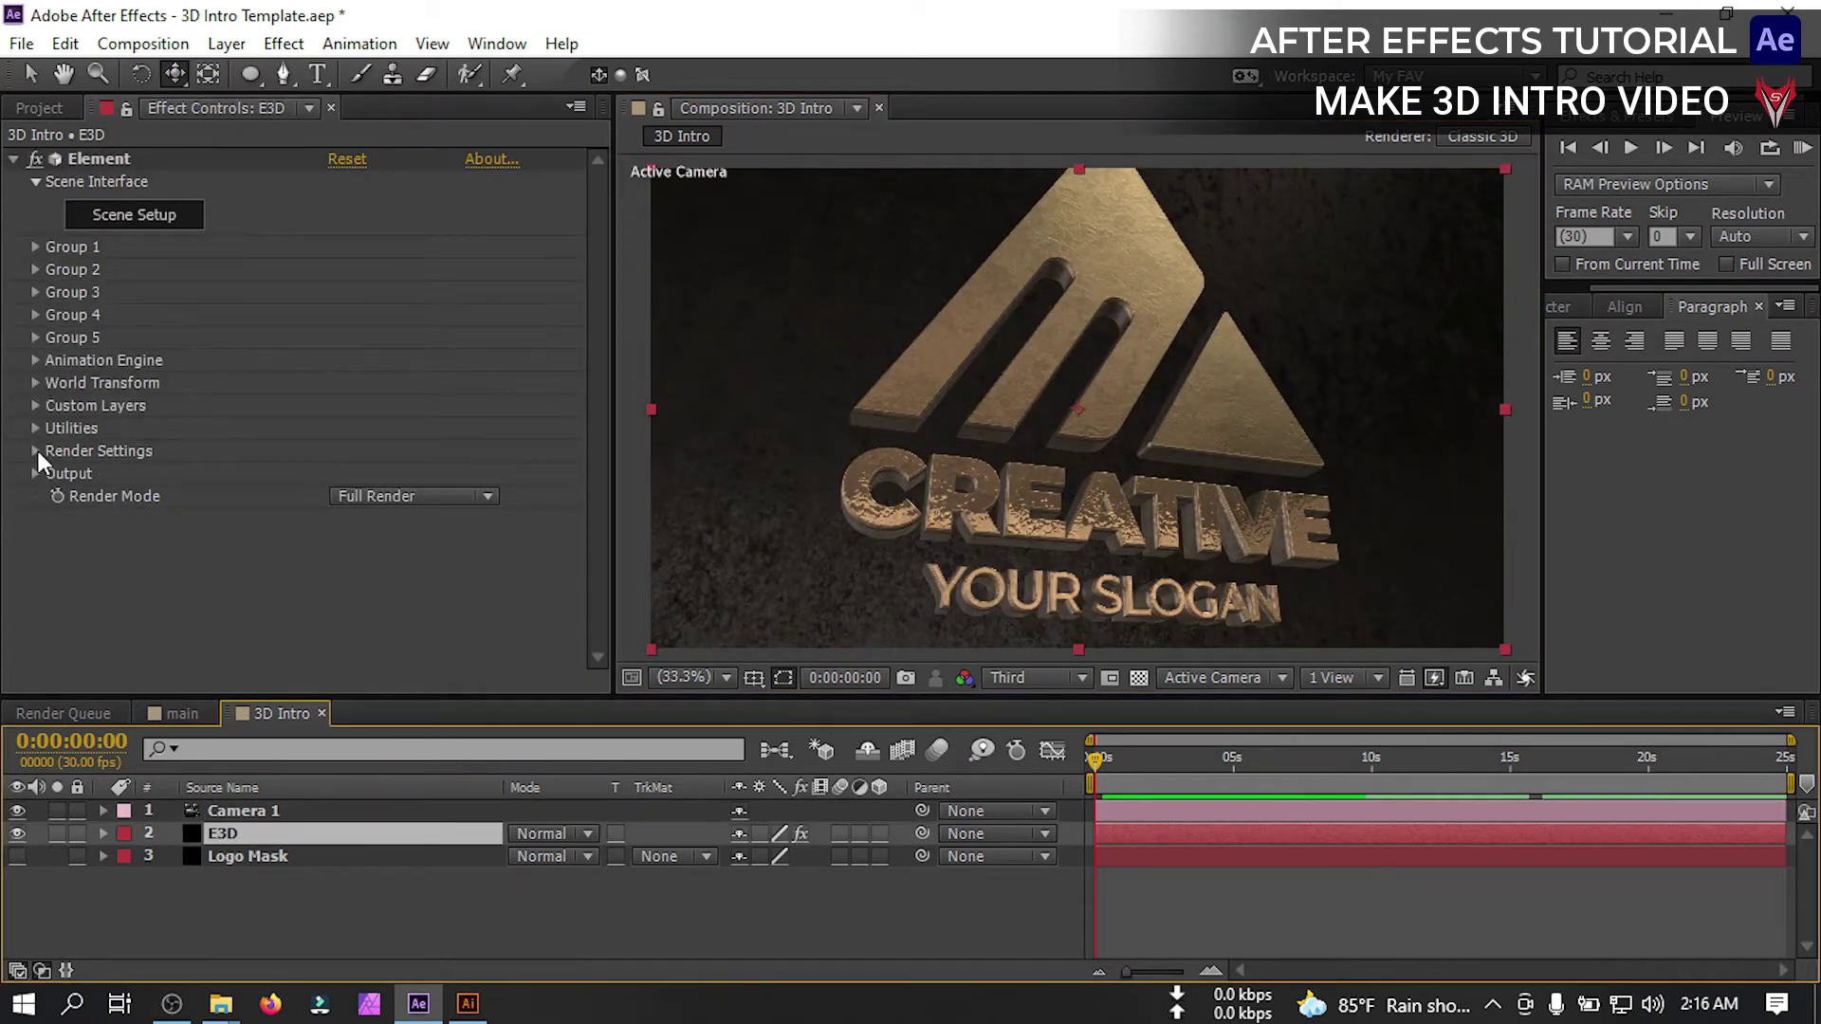
Enable SSAO ambient occlusion on E3D with Intensity 10 and Radius 5
left_click(36, 451)
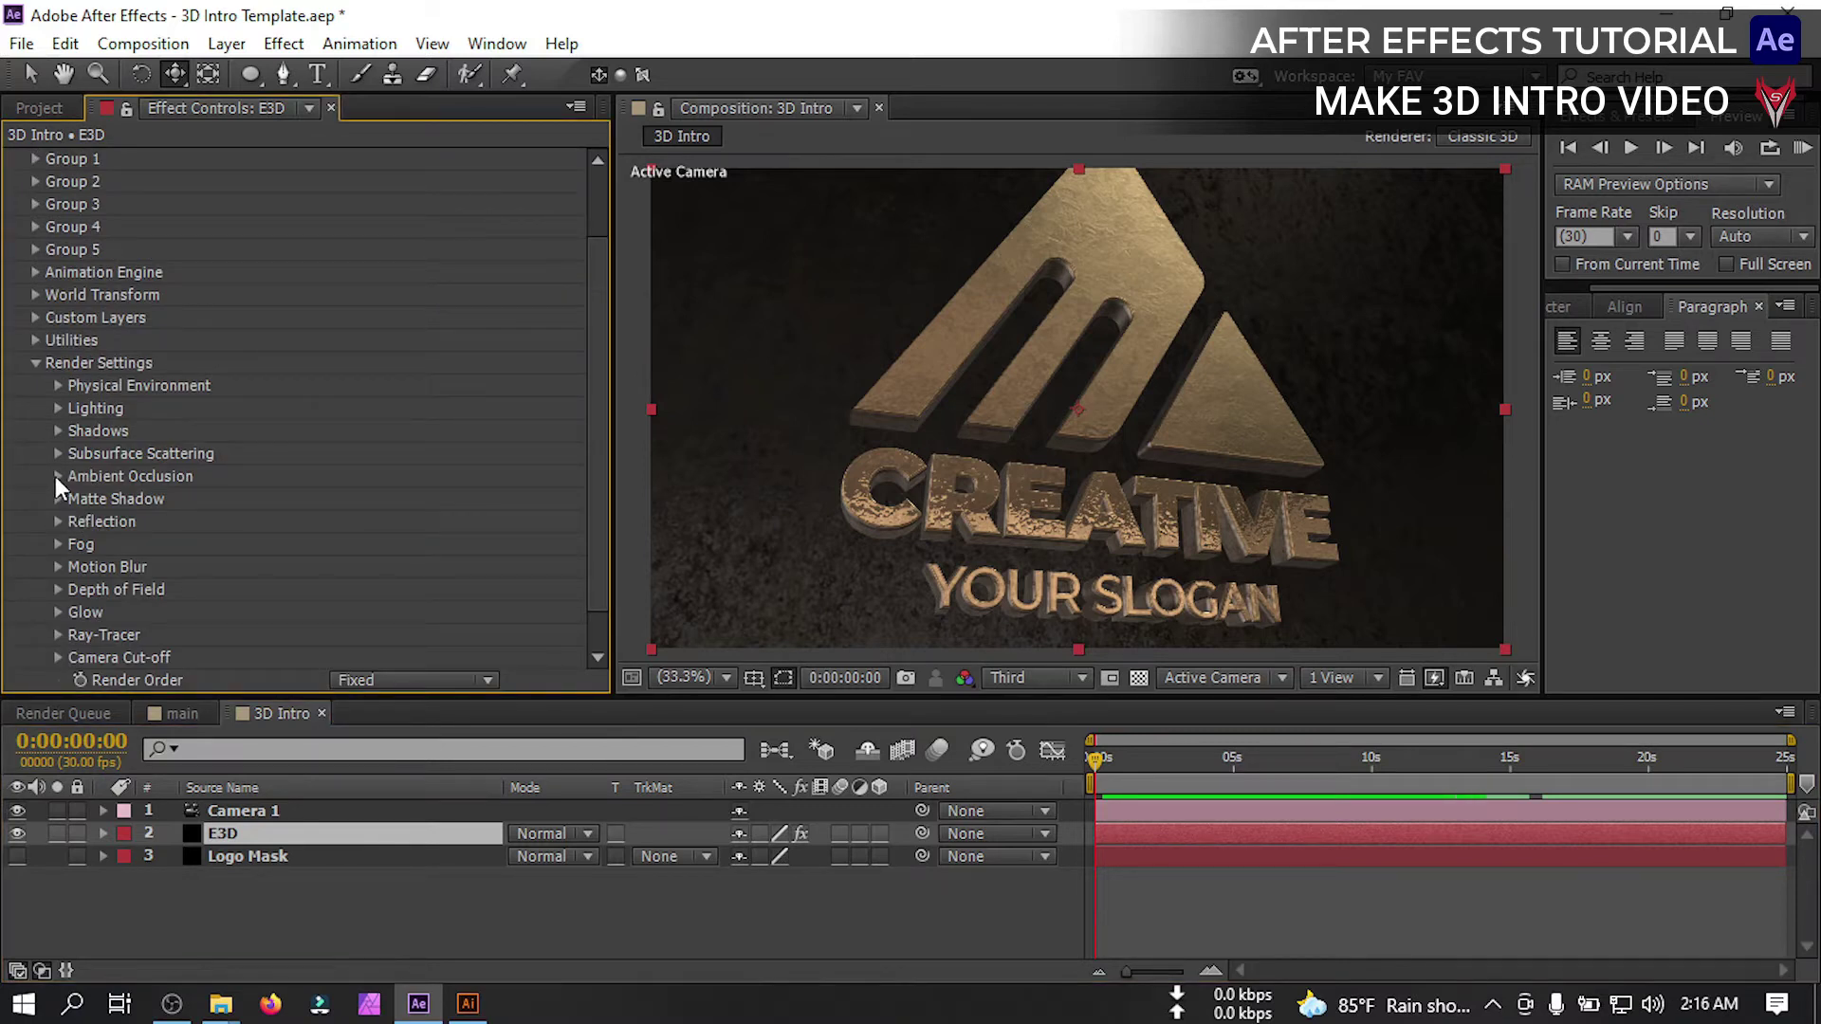
left_click(57, 476)
left_click(338, 364)
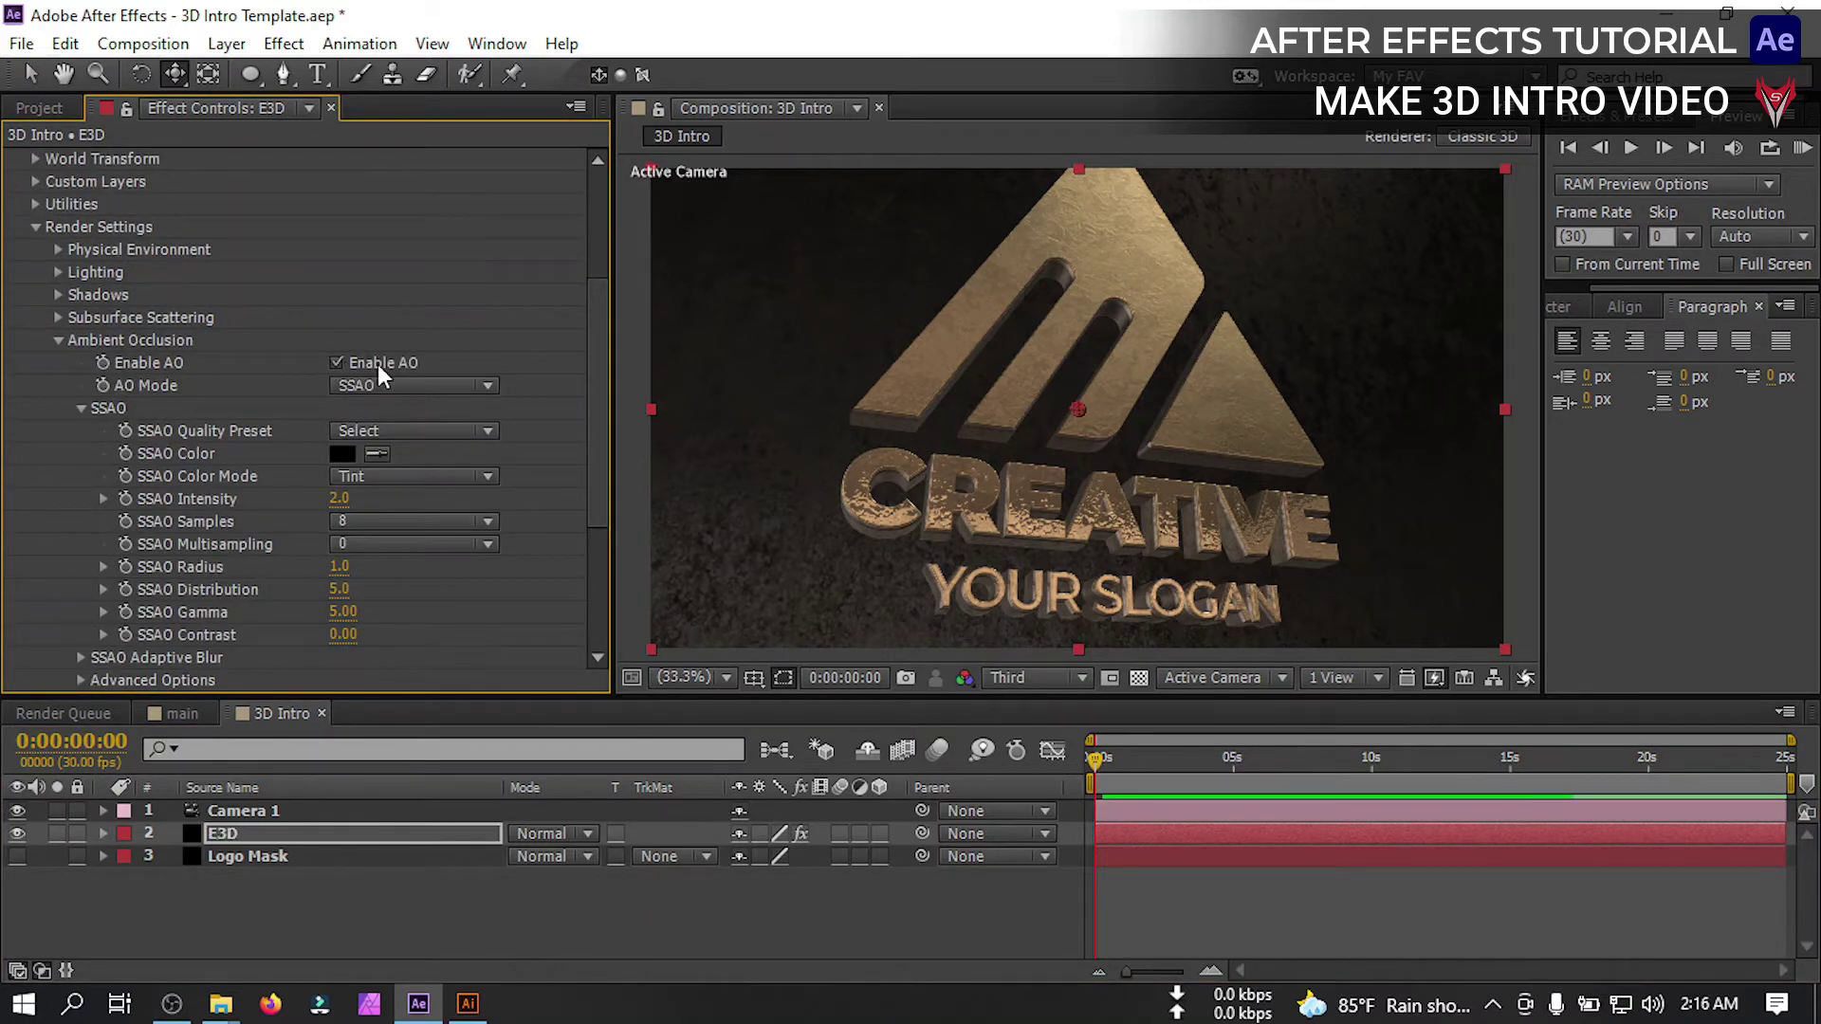
left_click(340, 499)
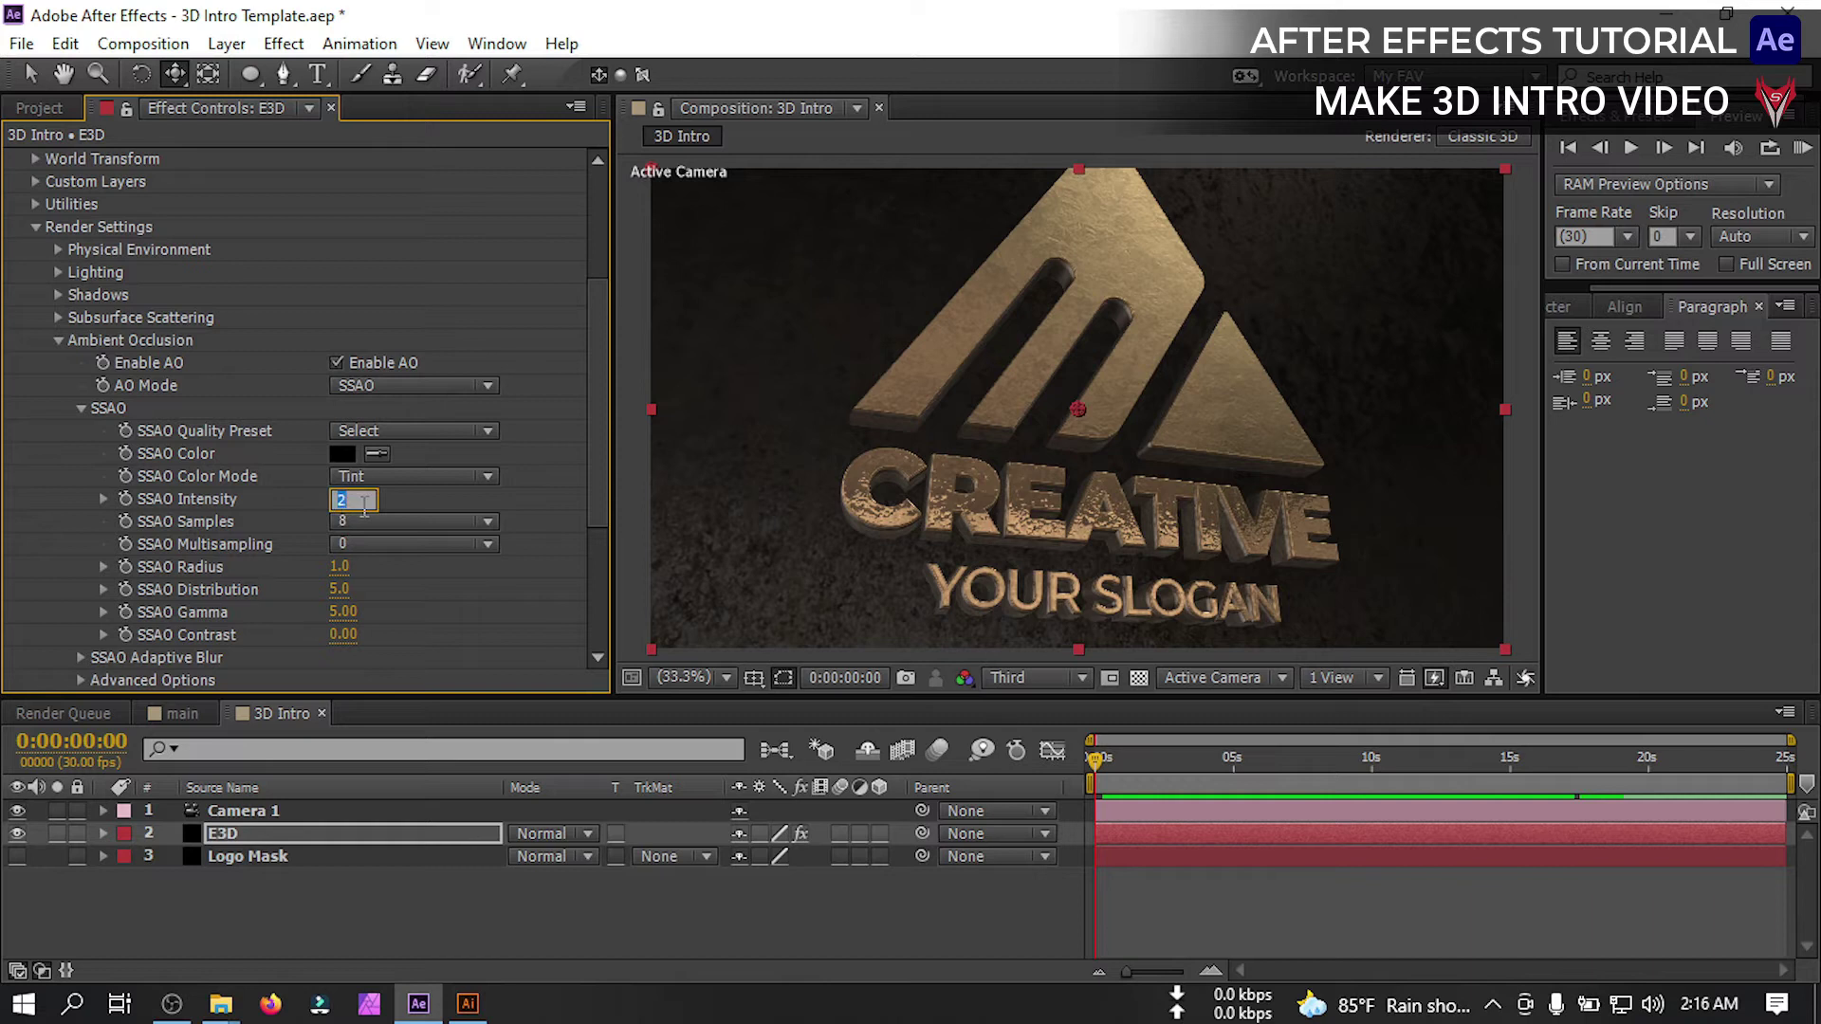
type("10")
key("Return")
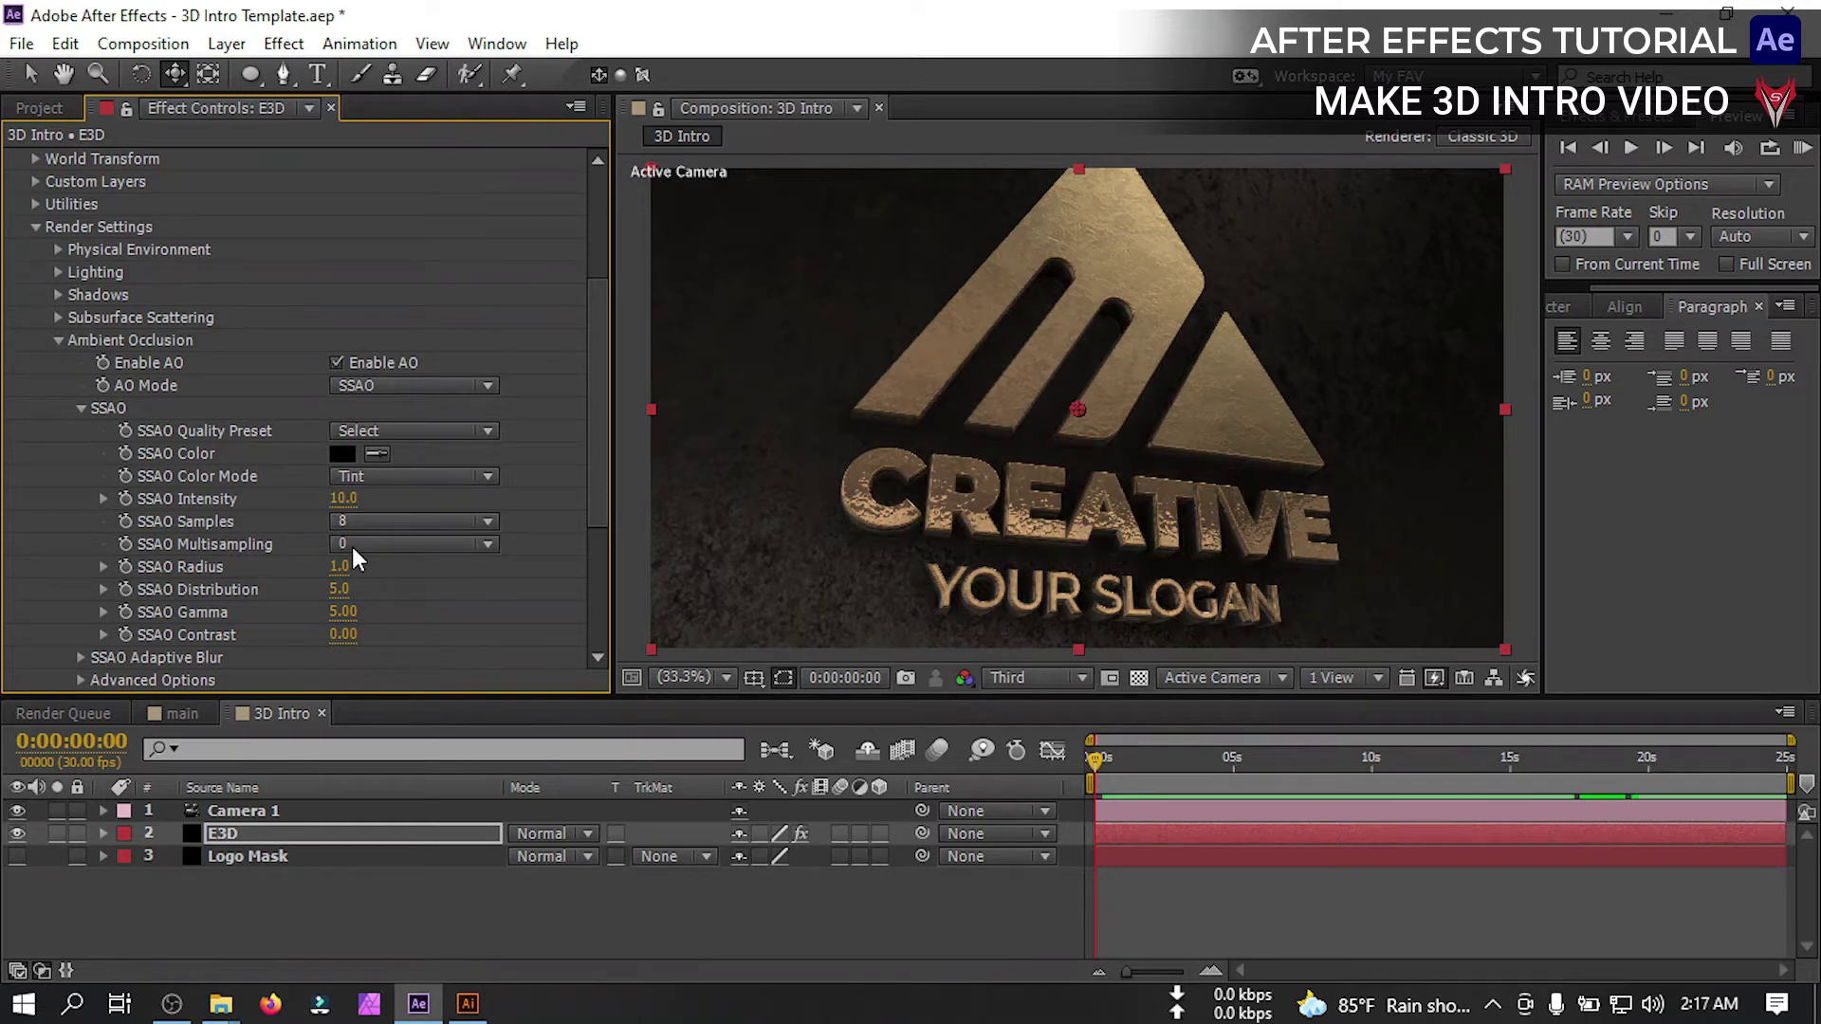
left_click(344, 567)
type("15")
key("Return")
left_click(344, 567)
type("5")
key("Return")
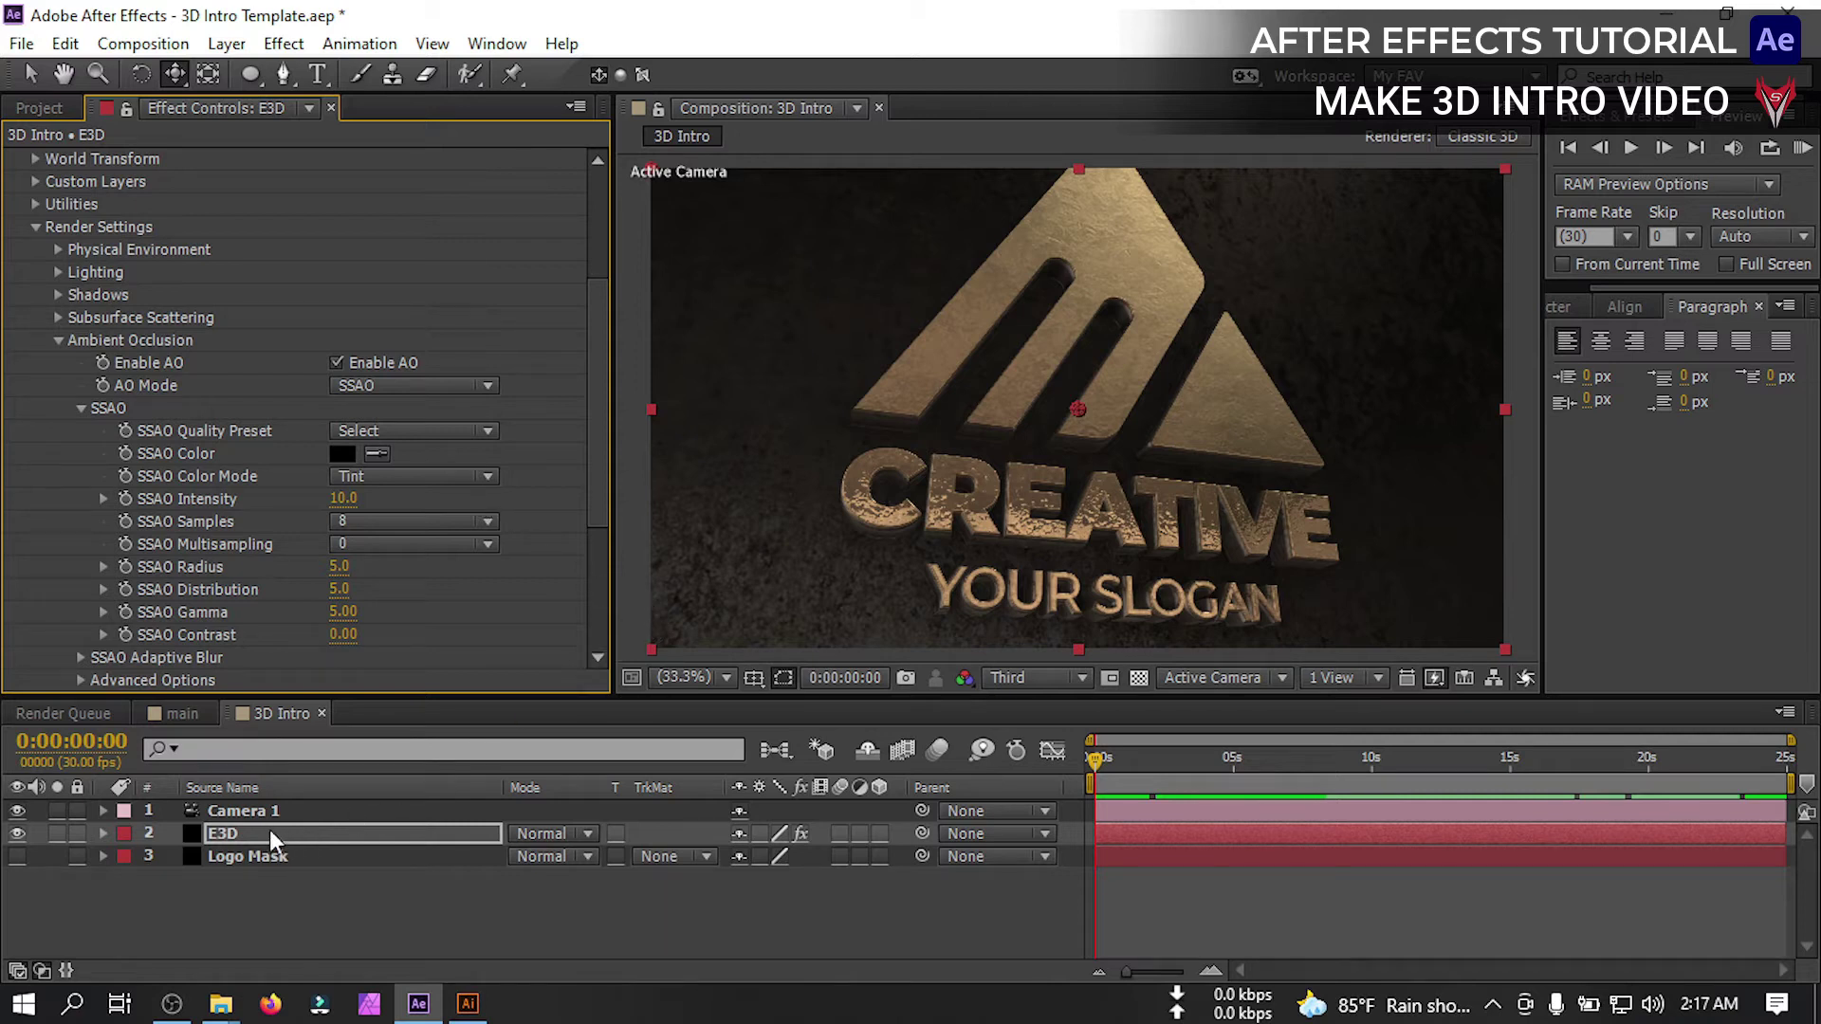
Set E3D's Lighting > Add Lighting preset to Stylized
left_click(59, 274)
left_click(394, 339)
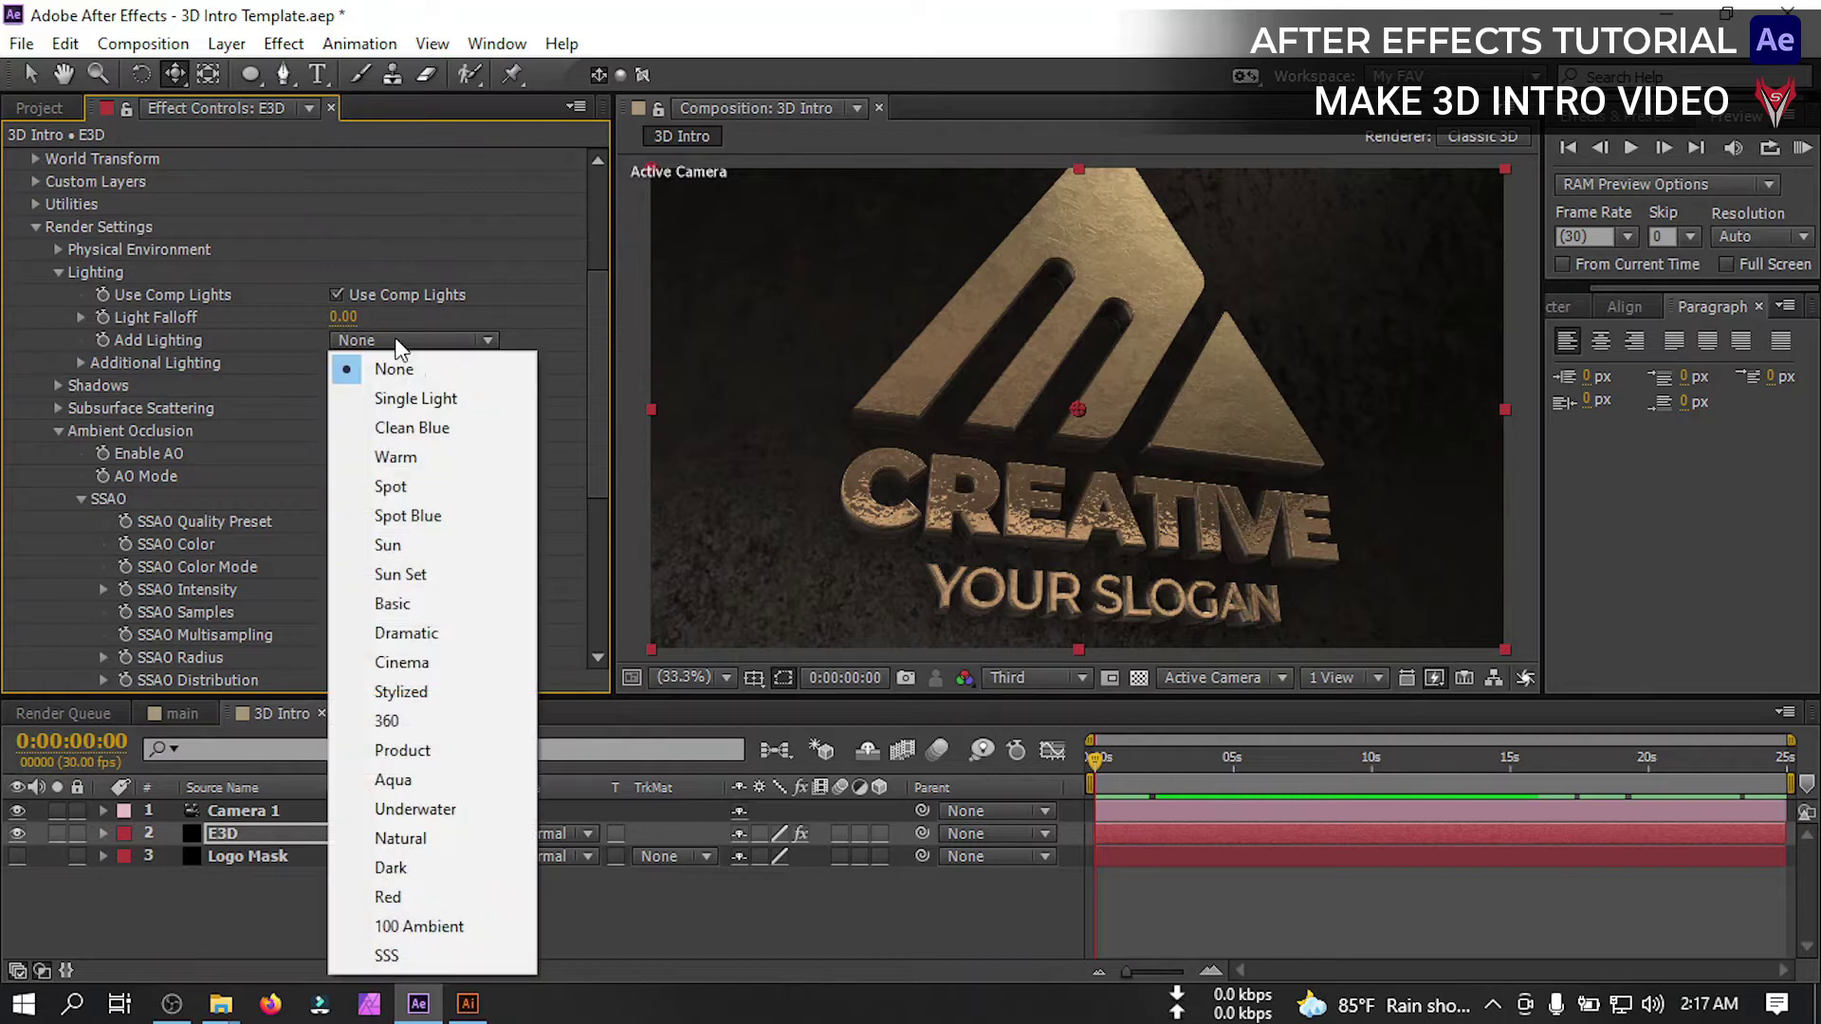
left_click(449, 702)
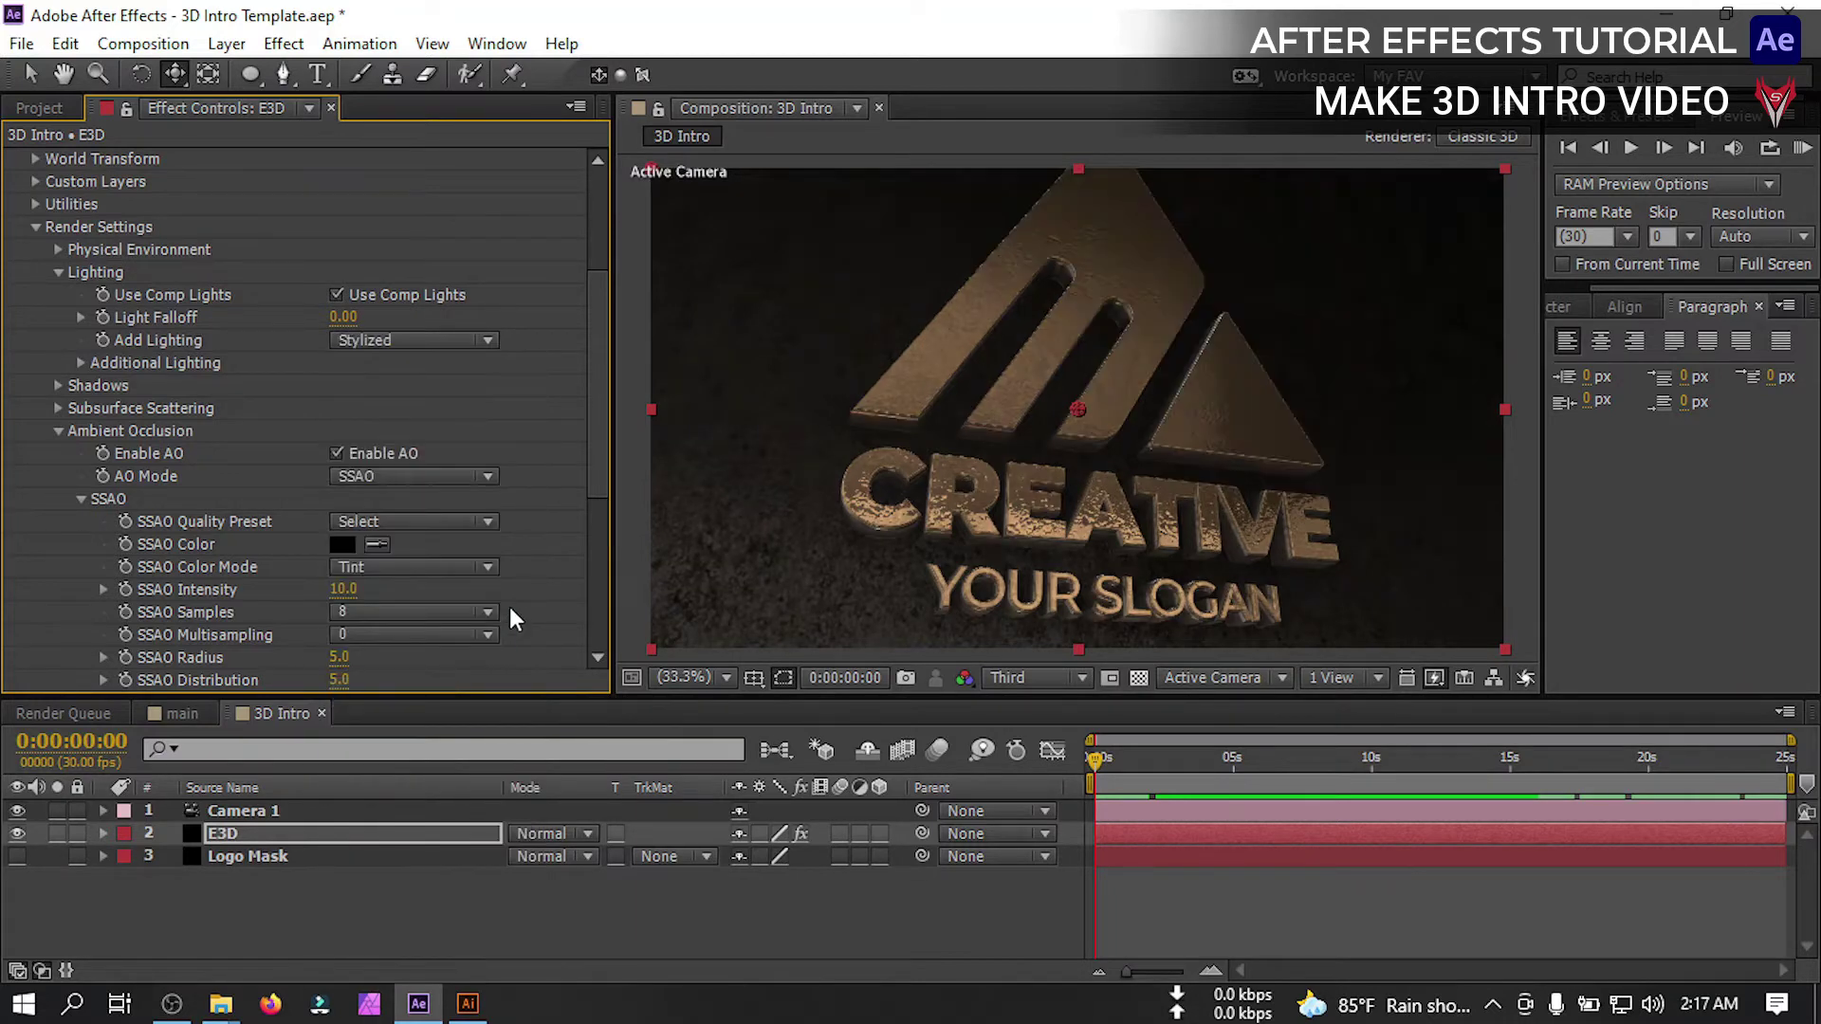
Add a Parallel light, Light 1, and aim it across the gold logo
left_click(226, 813)
right_click(269, 908)
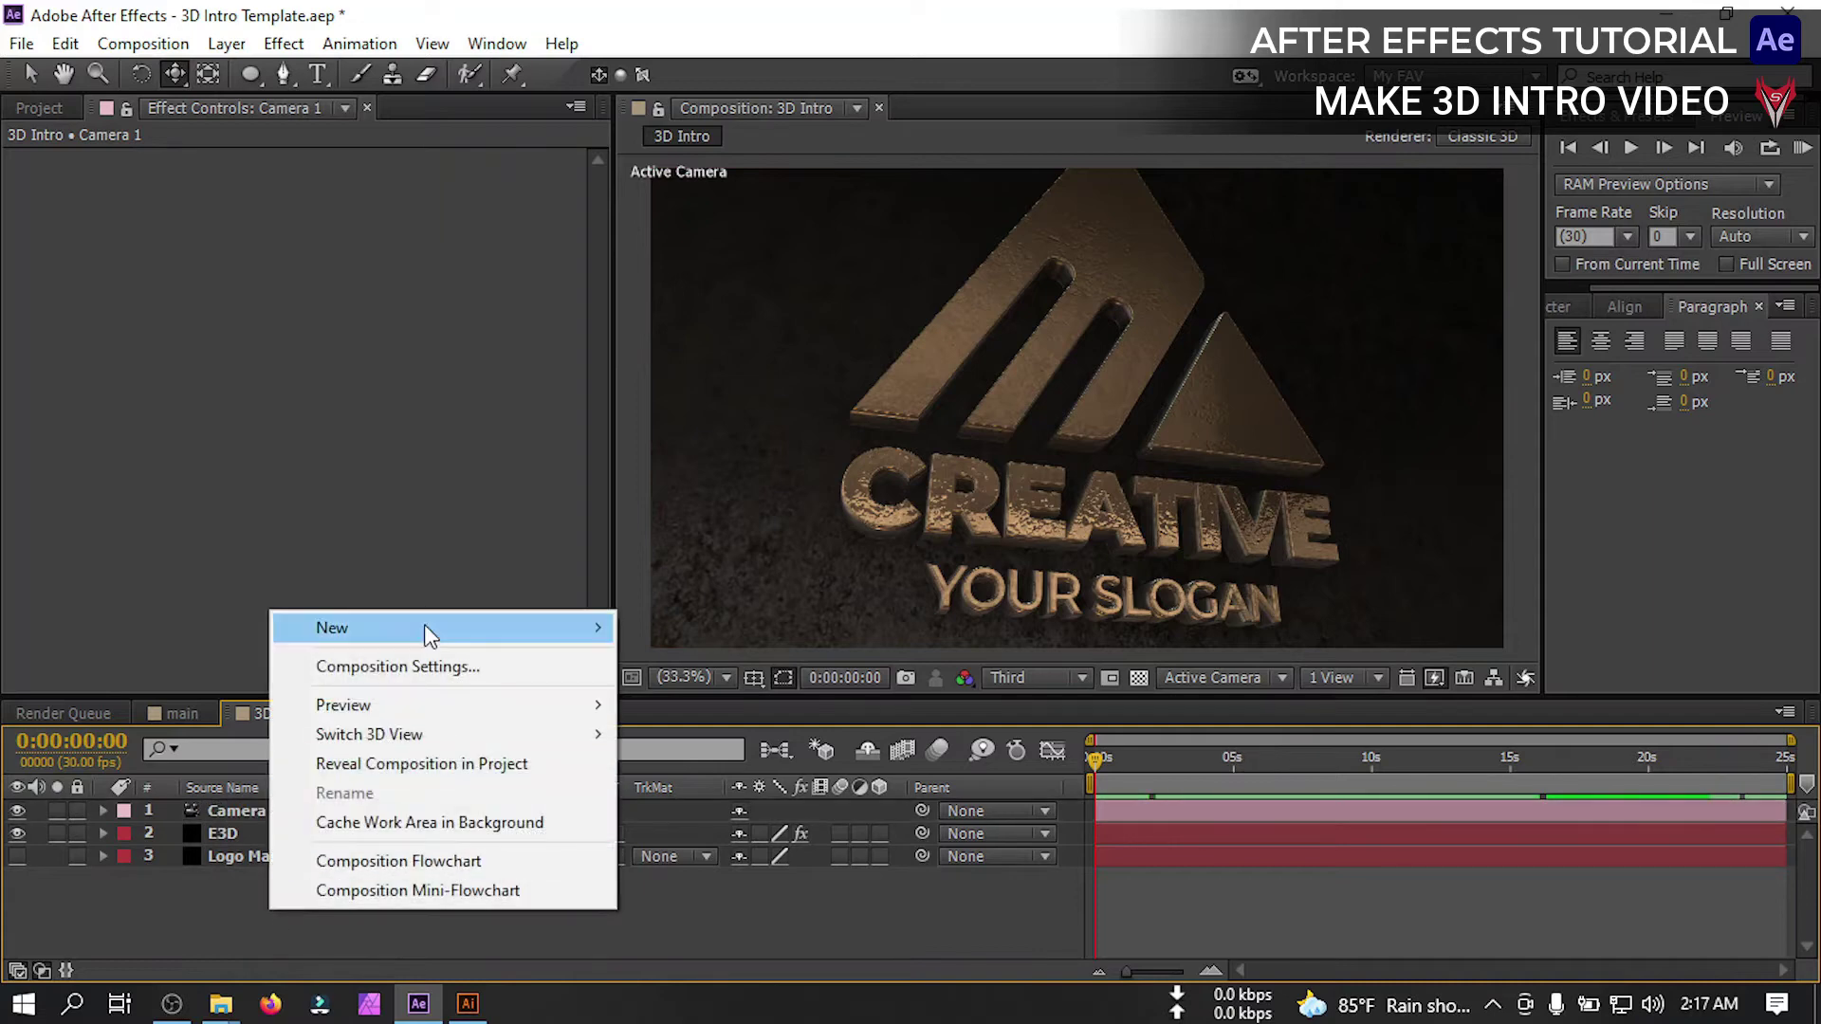
mouse_move(423, 626)
left_click(683, 723)
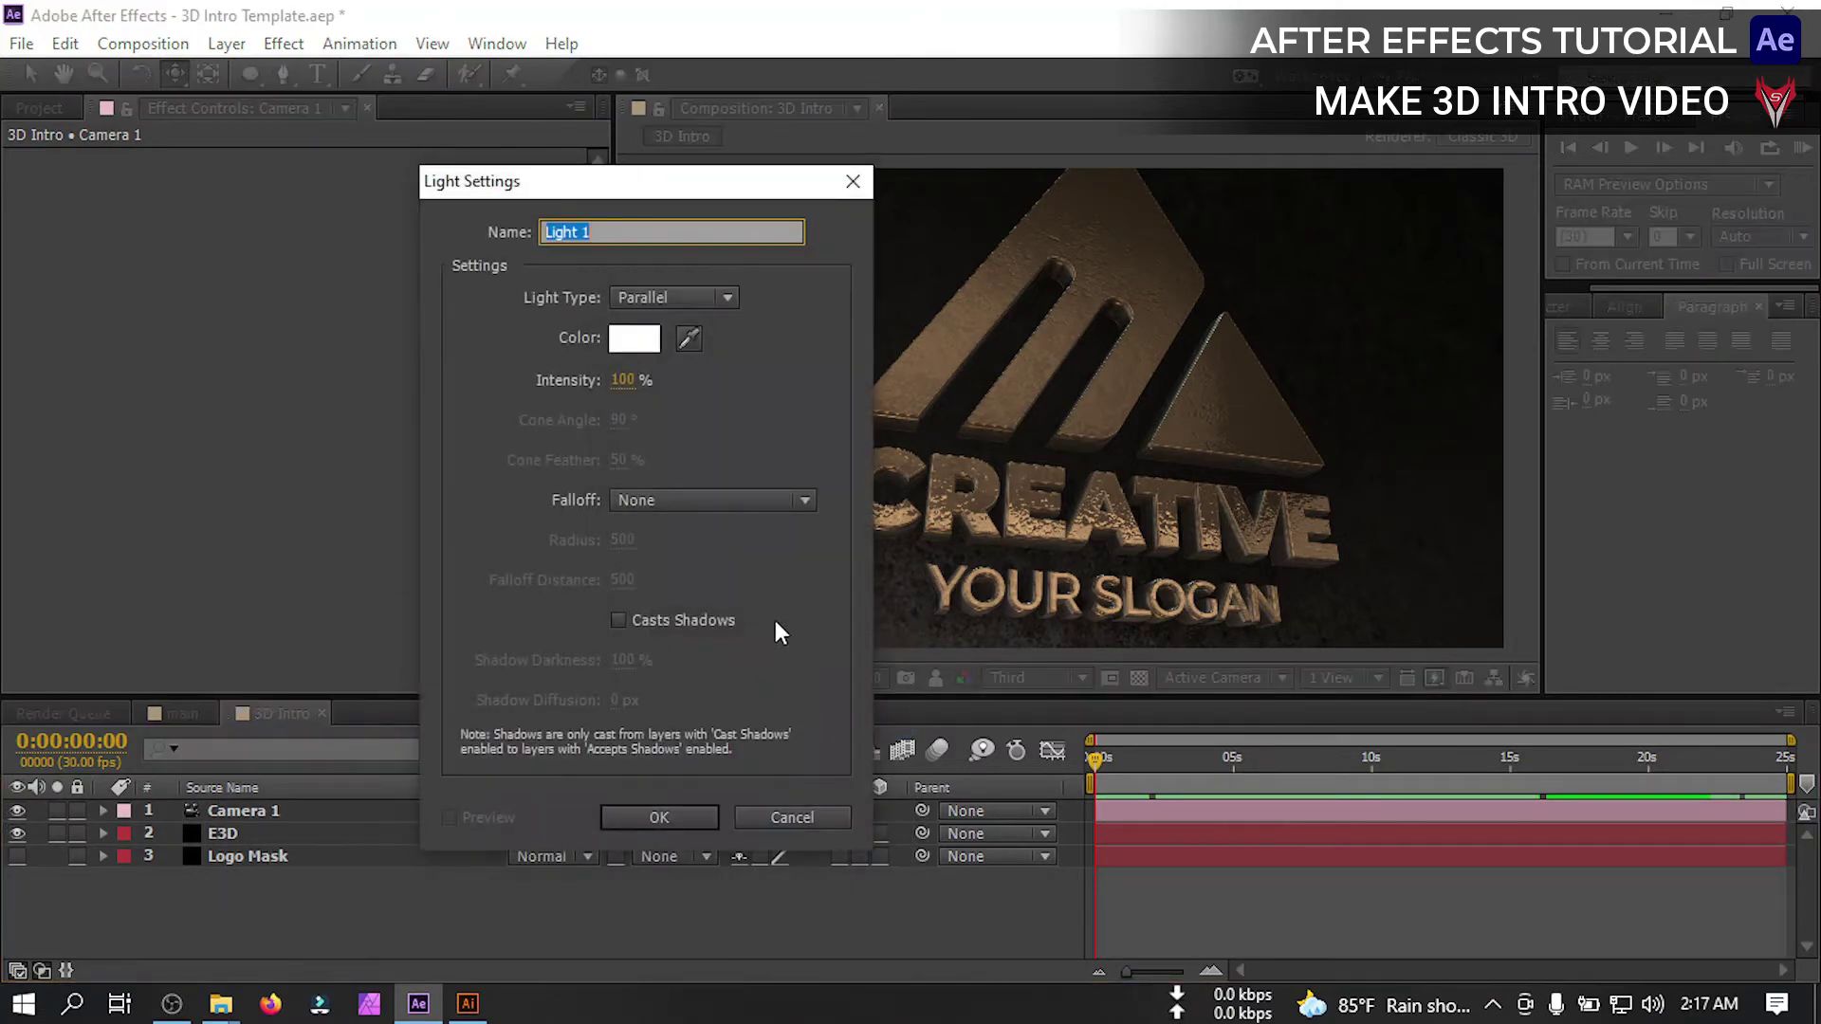
left_click(646, 294)
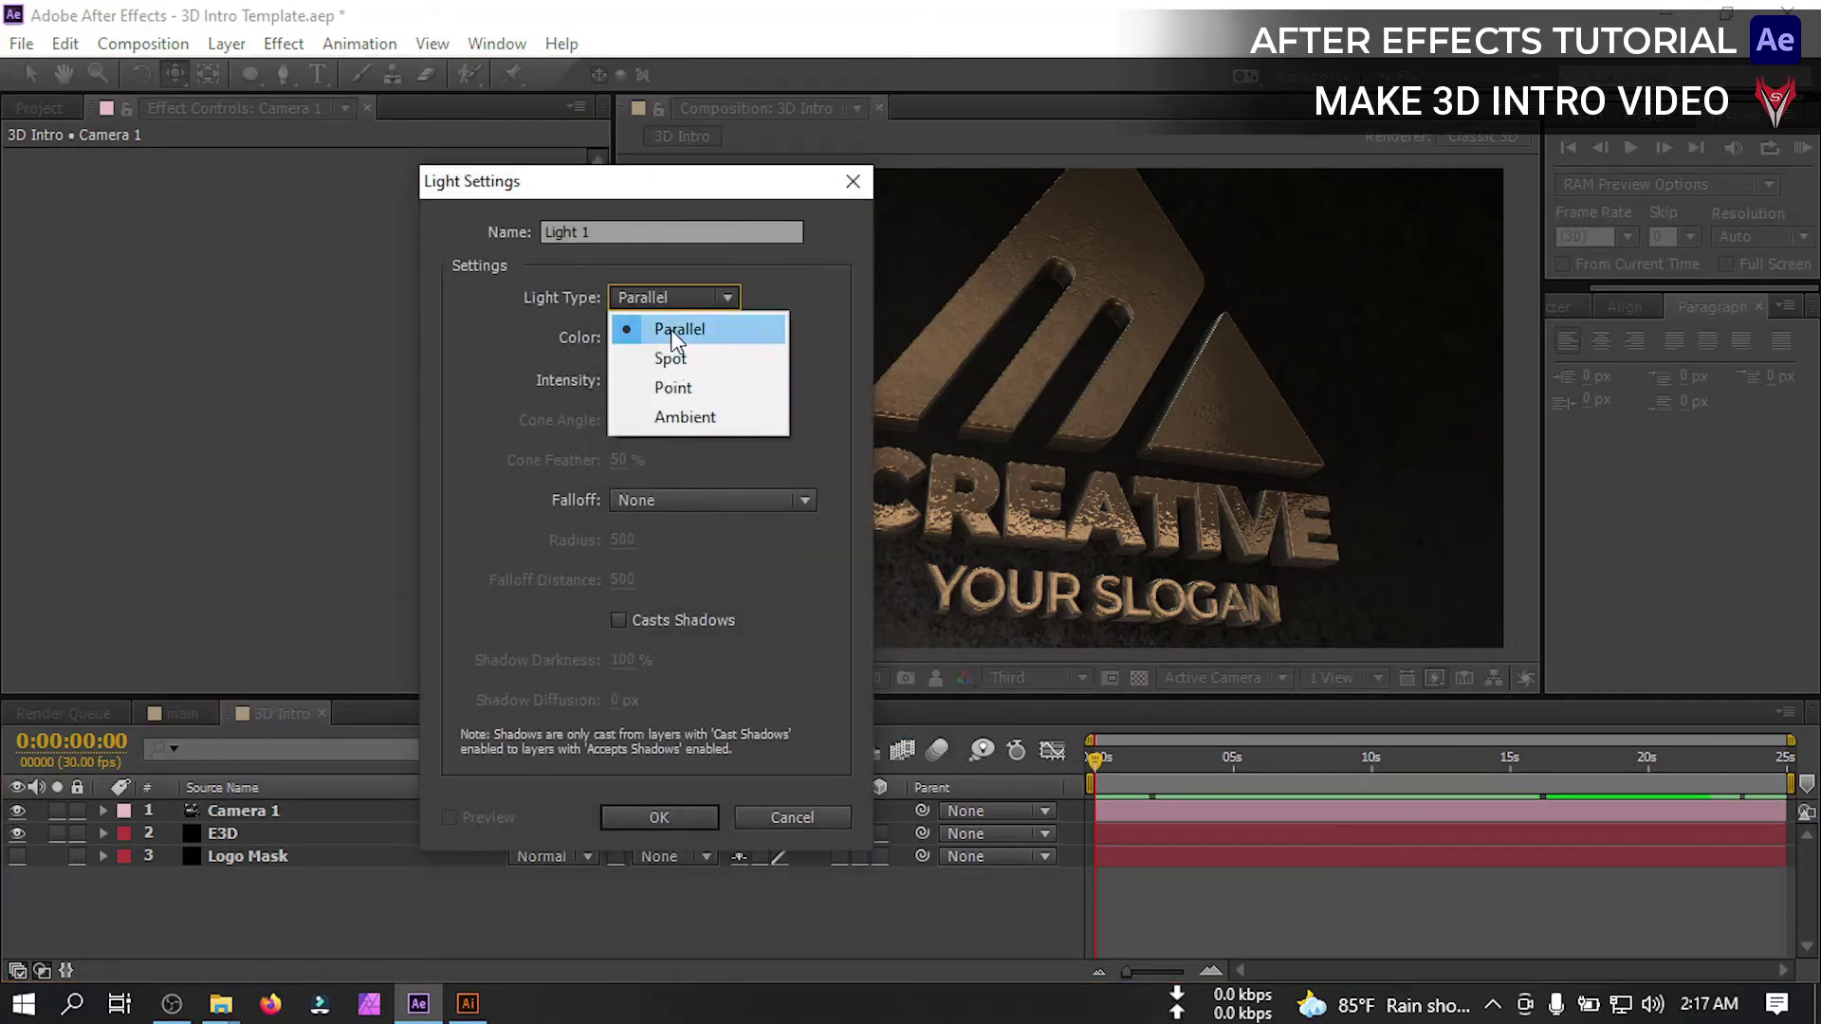
left_click(670, 328)
left_click(683, 814)
left_click_drag(1102, 344, 1091, 391)
Lower Light 1's Intensity to 80% under Light Options
left_click(17, 812)
left_click(17, 812)
left_click(102, 811)
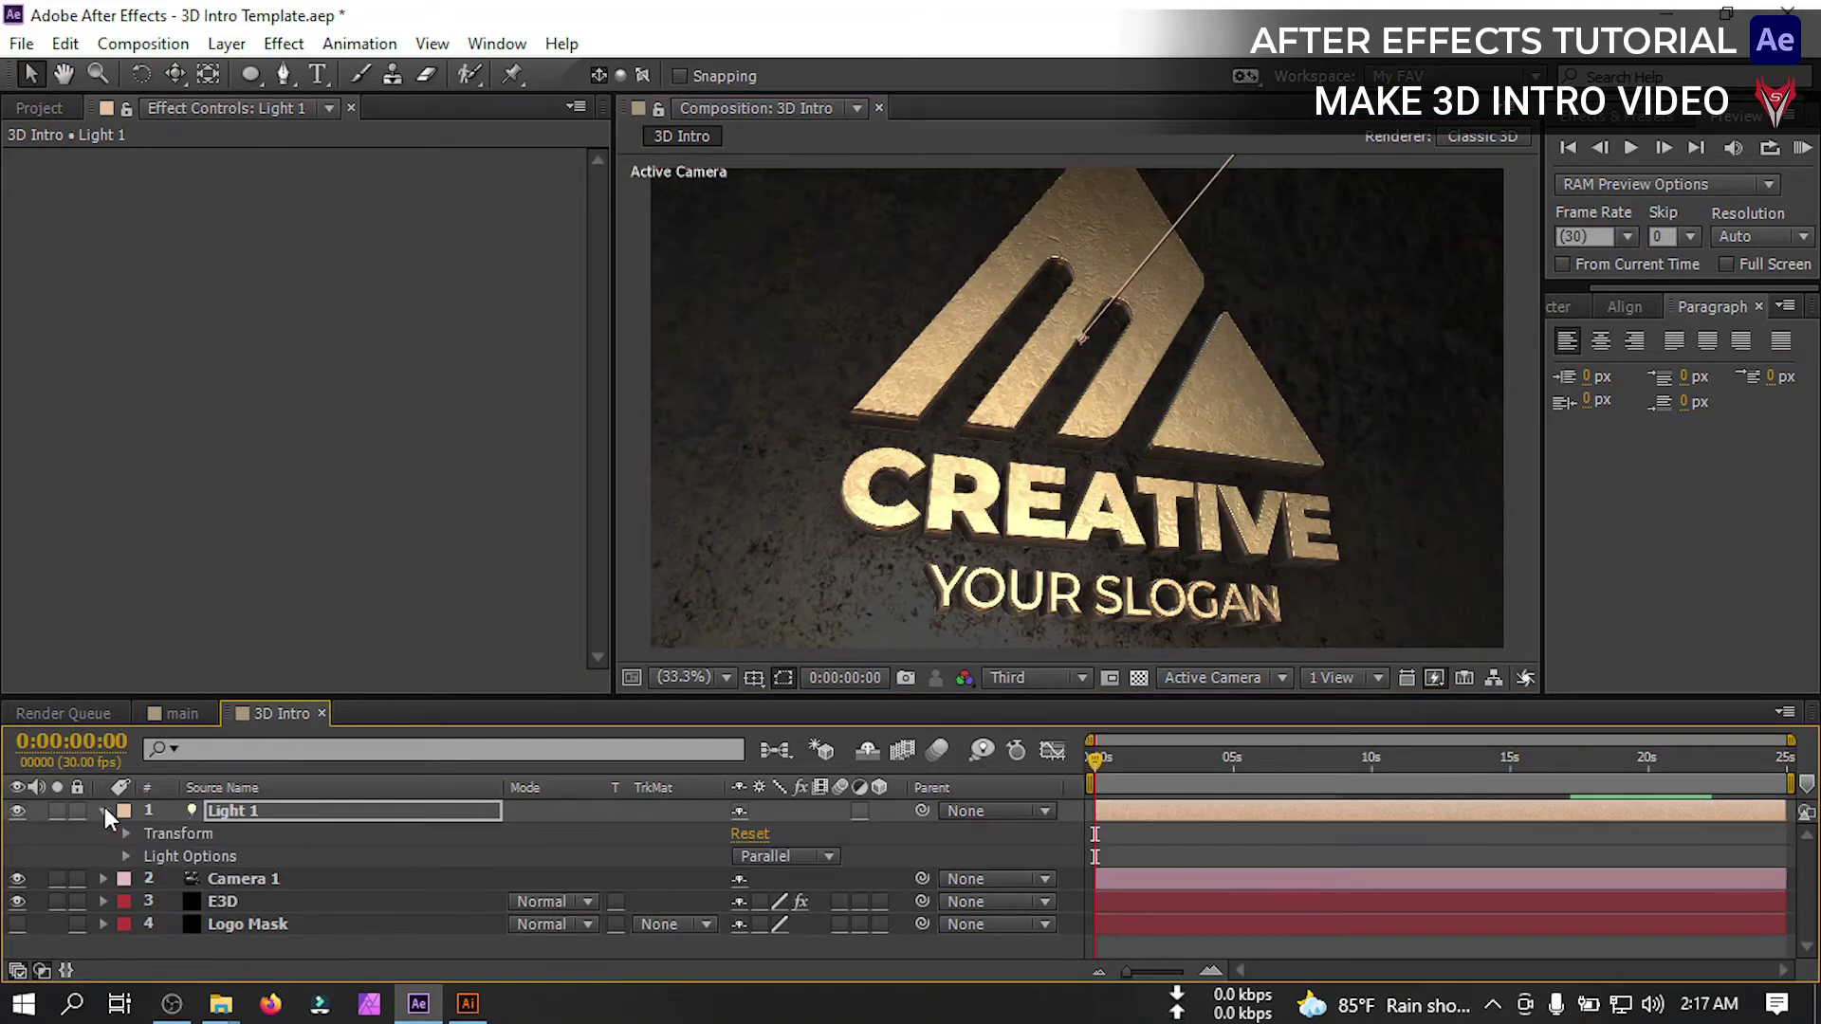
left_click(127, 851)
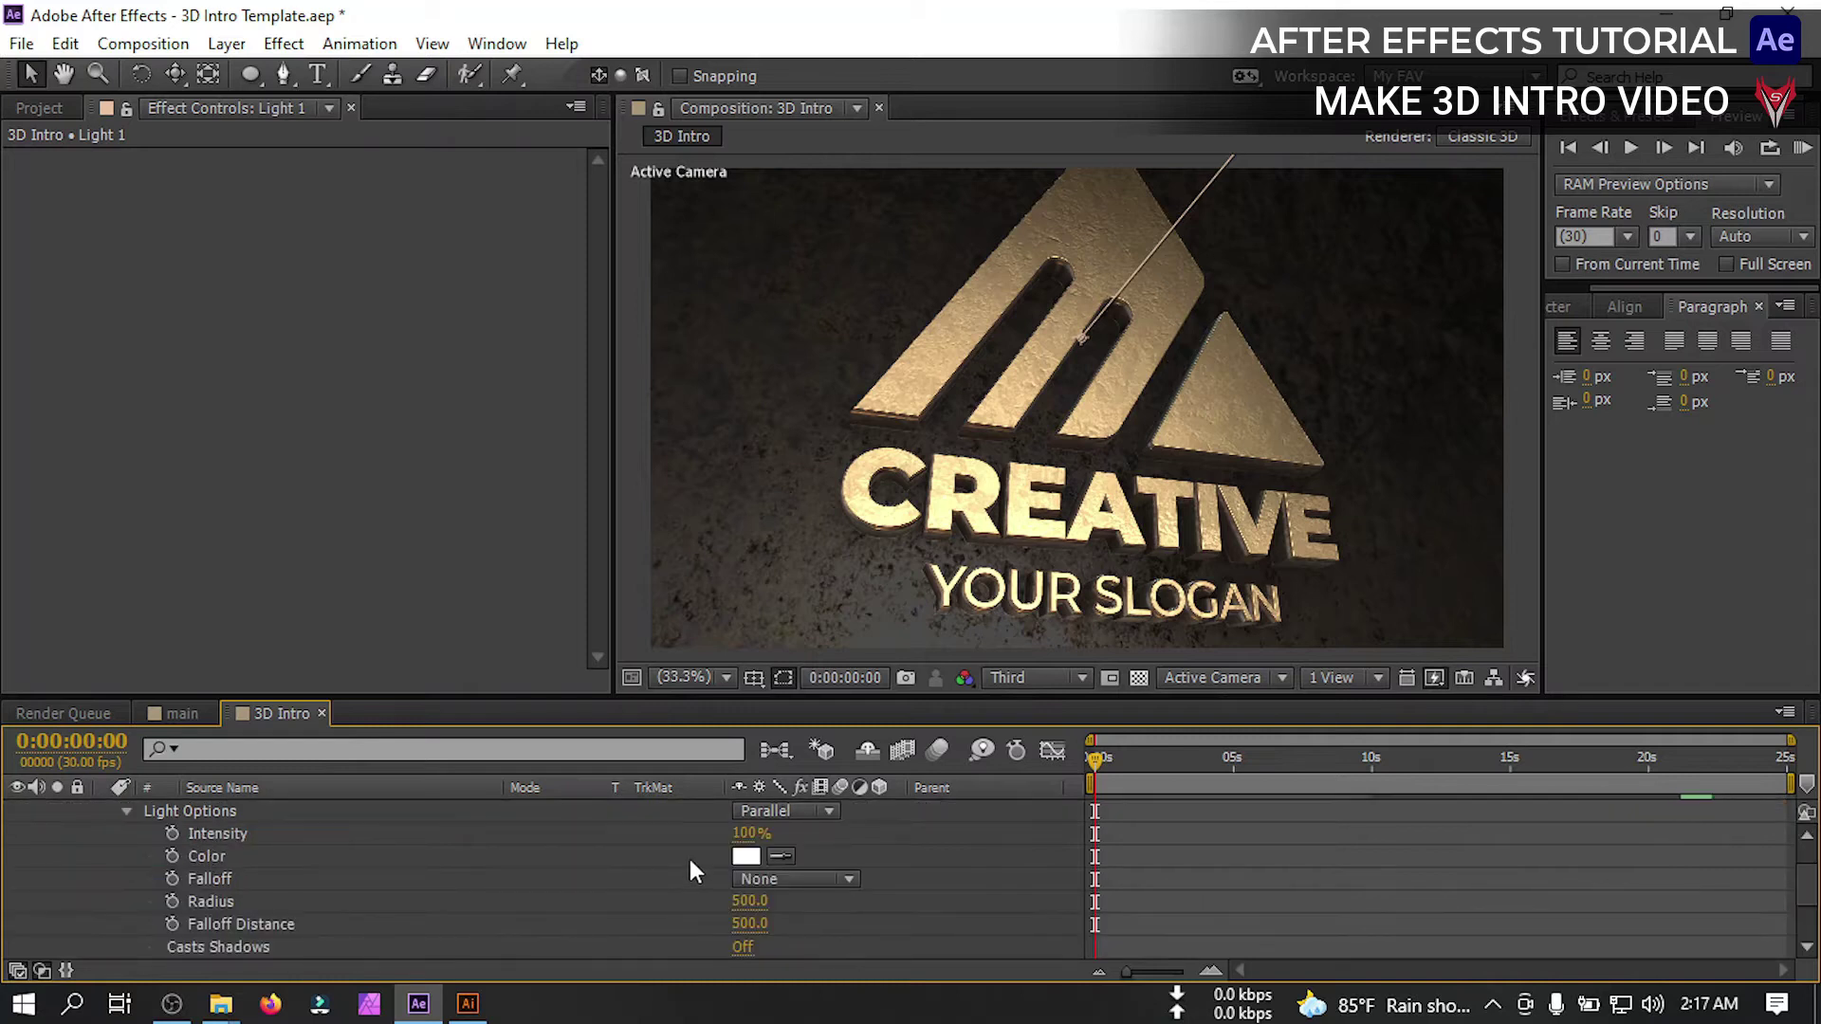
left_click(751, 834)
type("80")
key("Return")
scroll(82, 831, "up", 2)
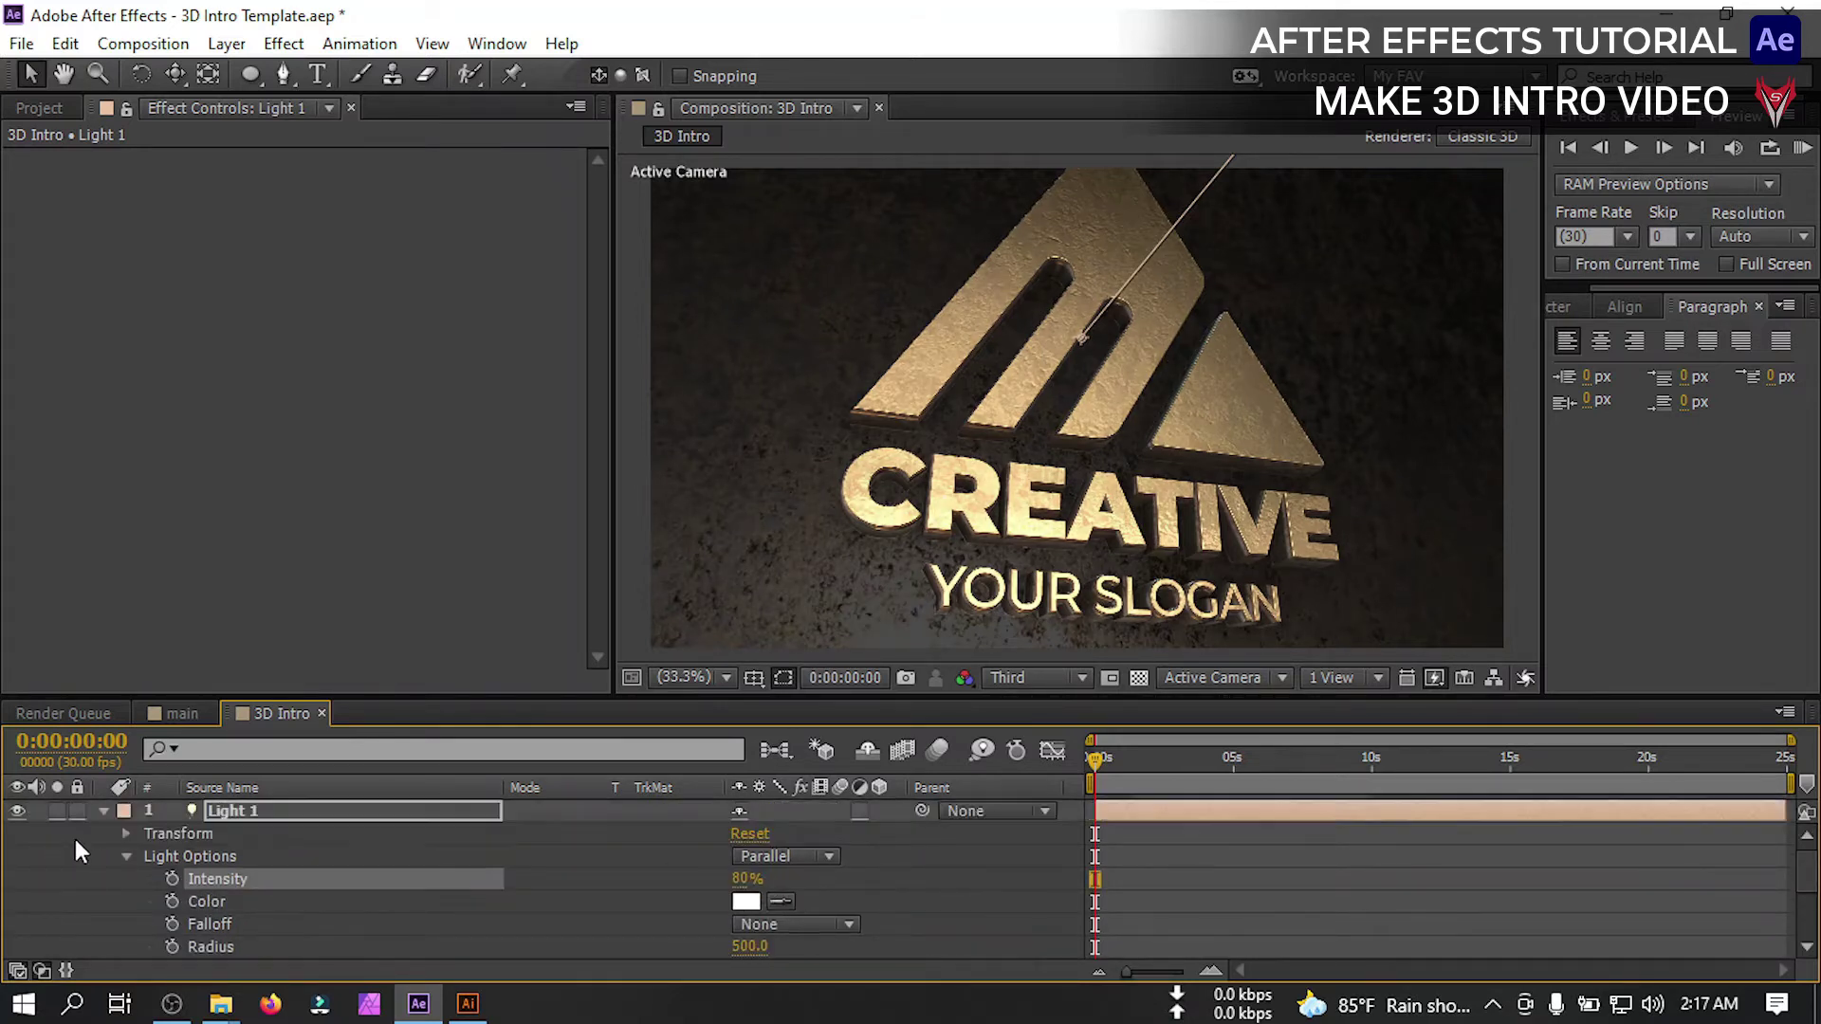
left_click(101, 811)
left_click(269, 835)
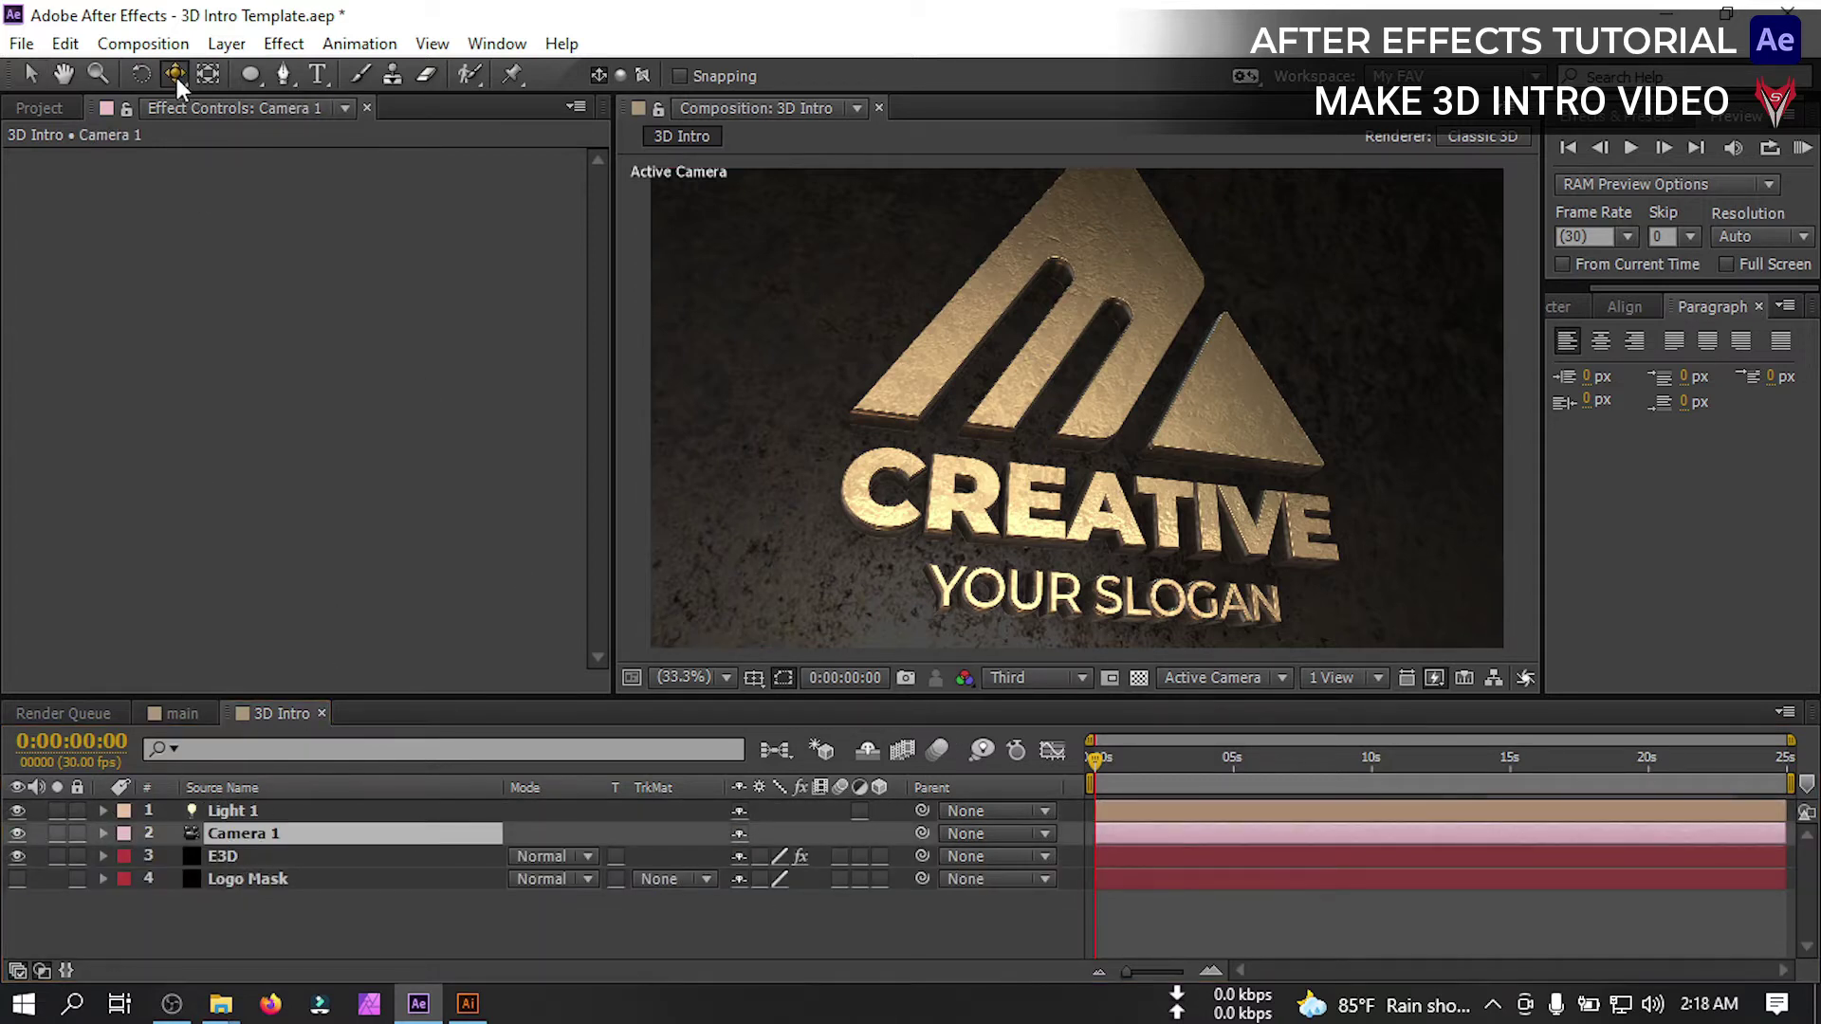
Frame Camera 1 close on the logo and keyframe its Point of Interest and Position at 0s
left_click_drag(176, 77, 313, 171)
left_click_drag(991, 380, 993, 410)
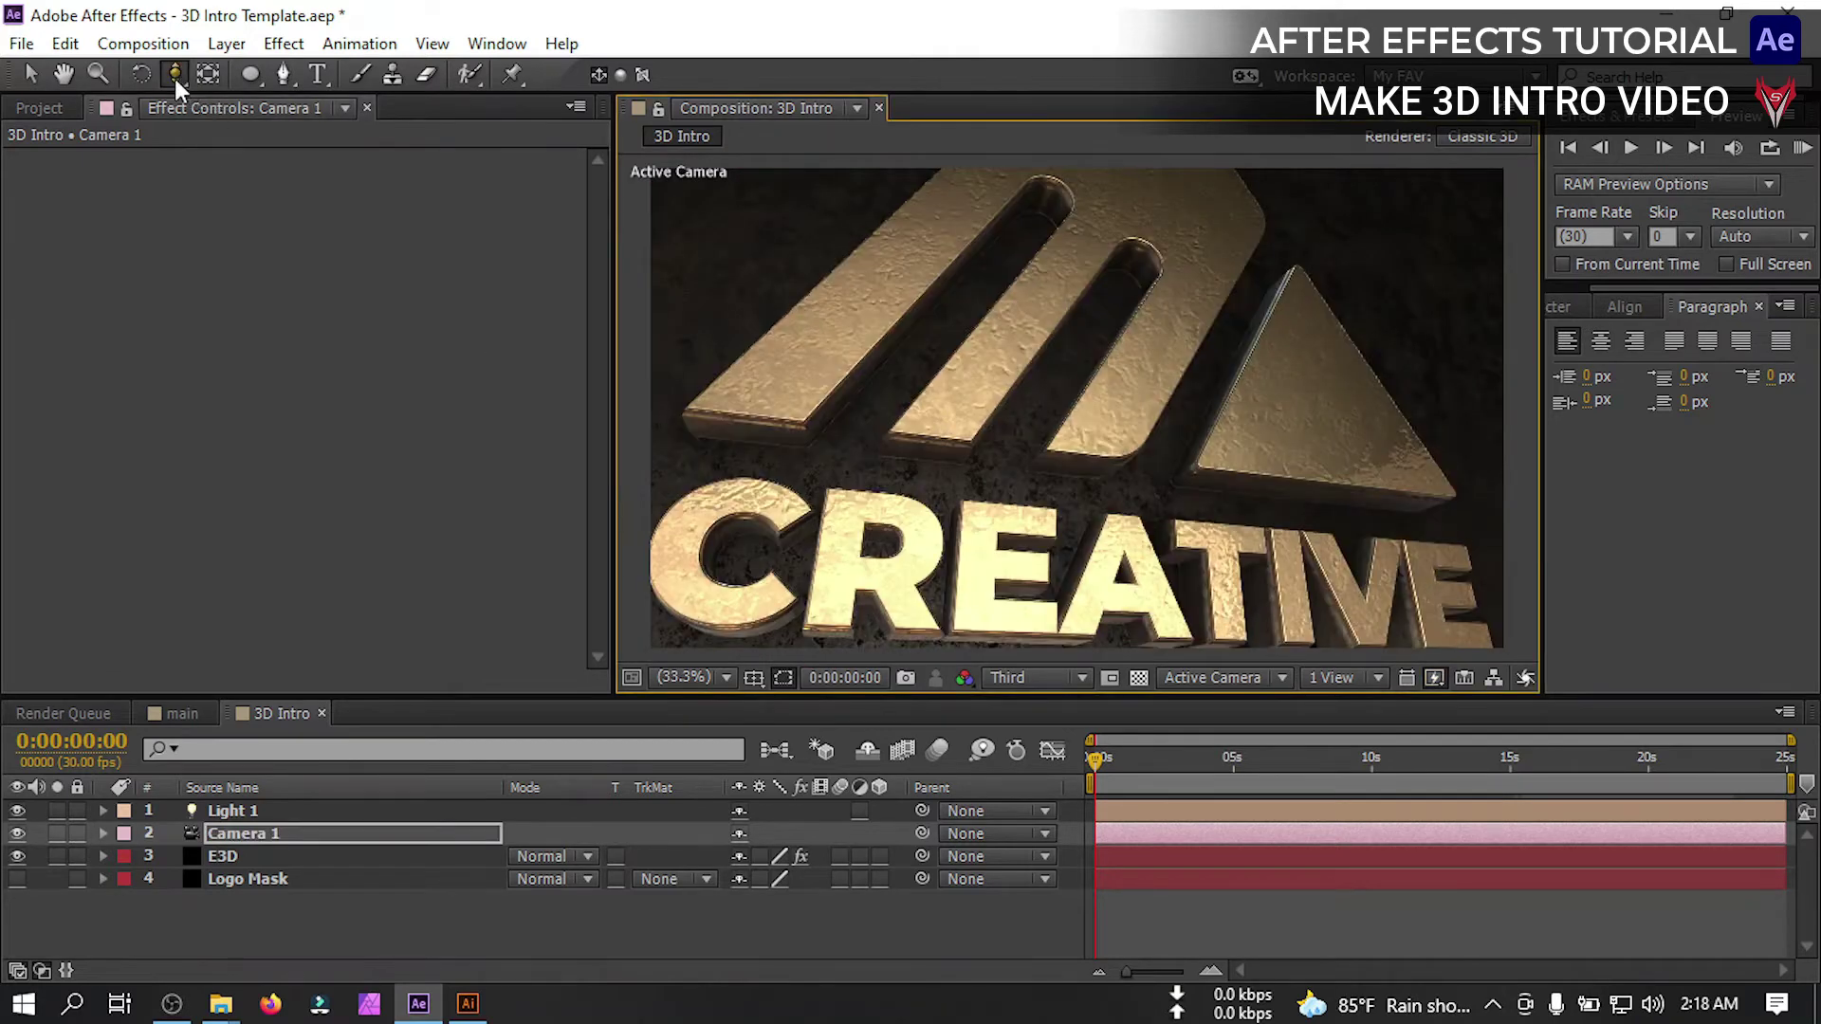
left_click_drag(174, 77, 300, 136)
left_click_drag(953, 473, 1039, 387)
left_click(229, 837)
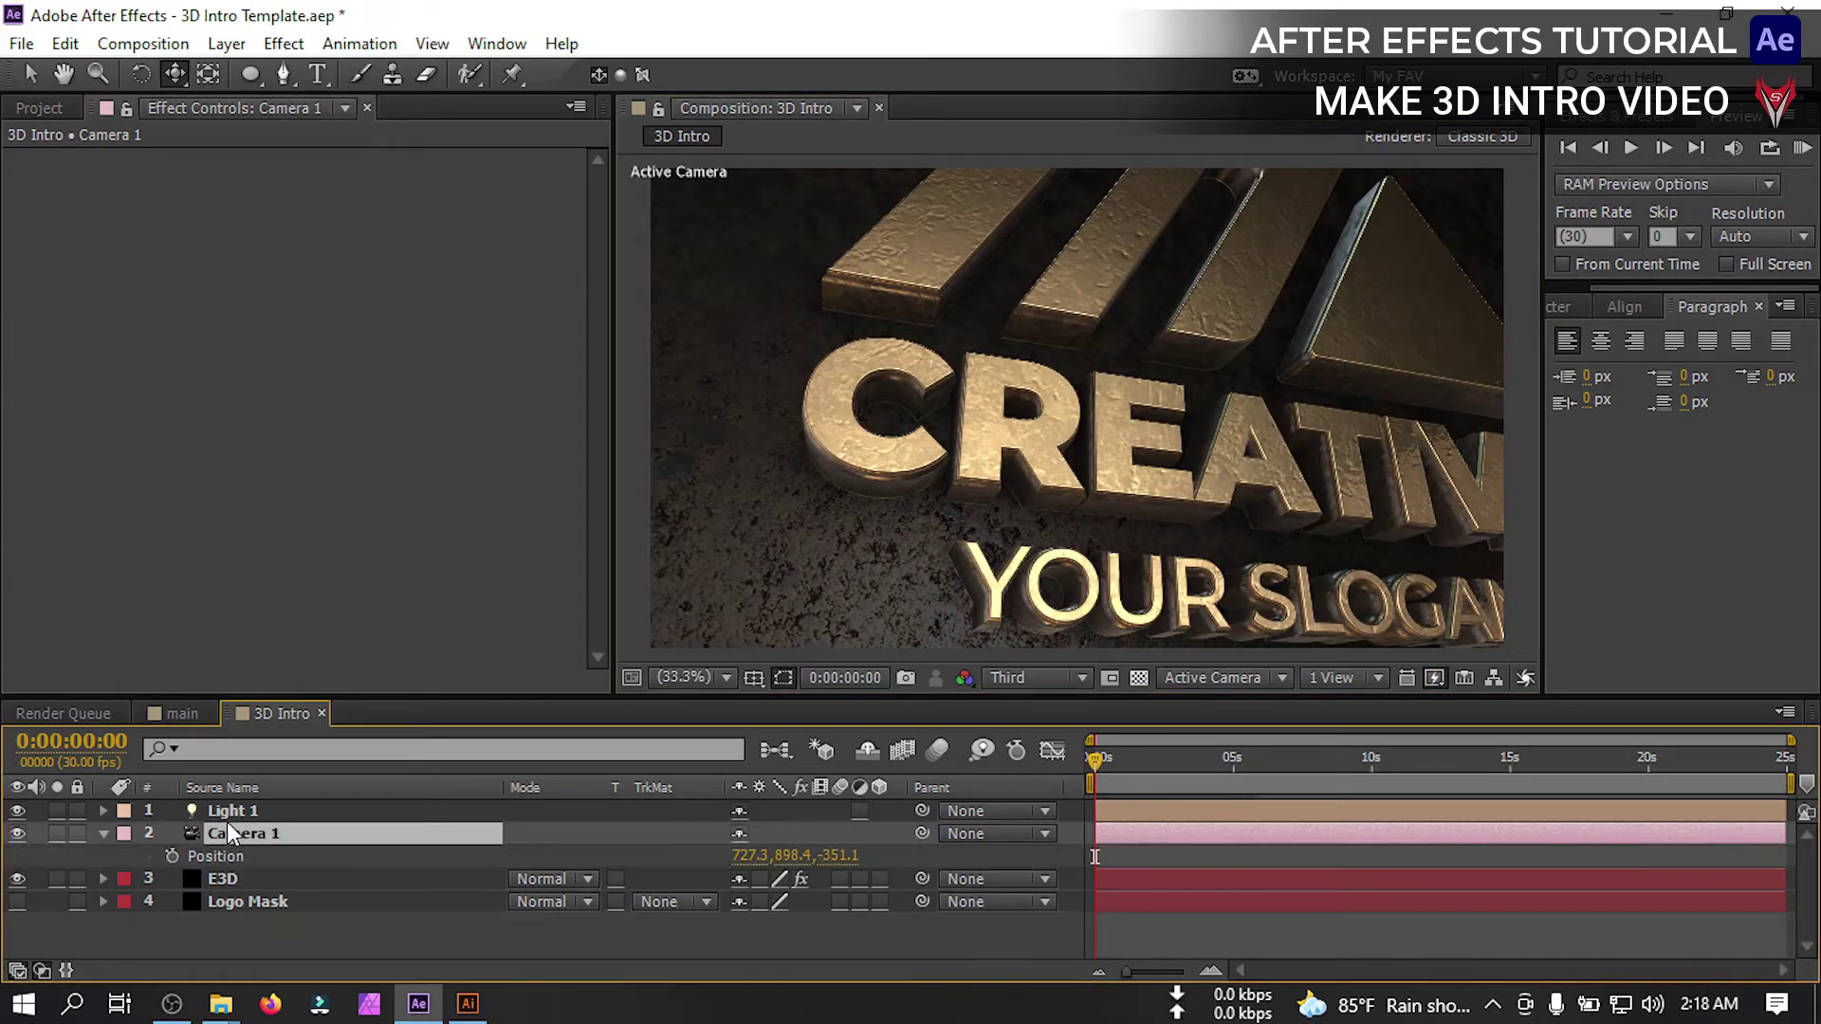
key("shift+a")
left_click(172, 856)
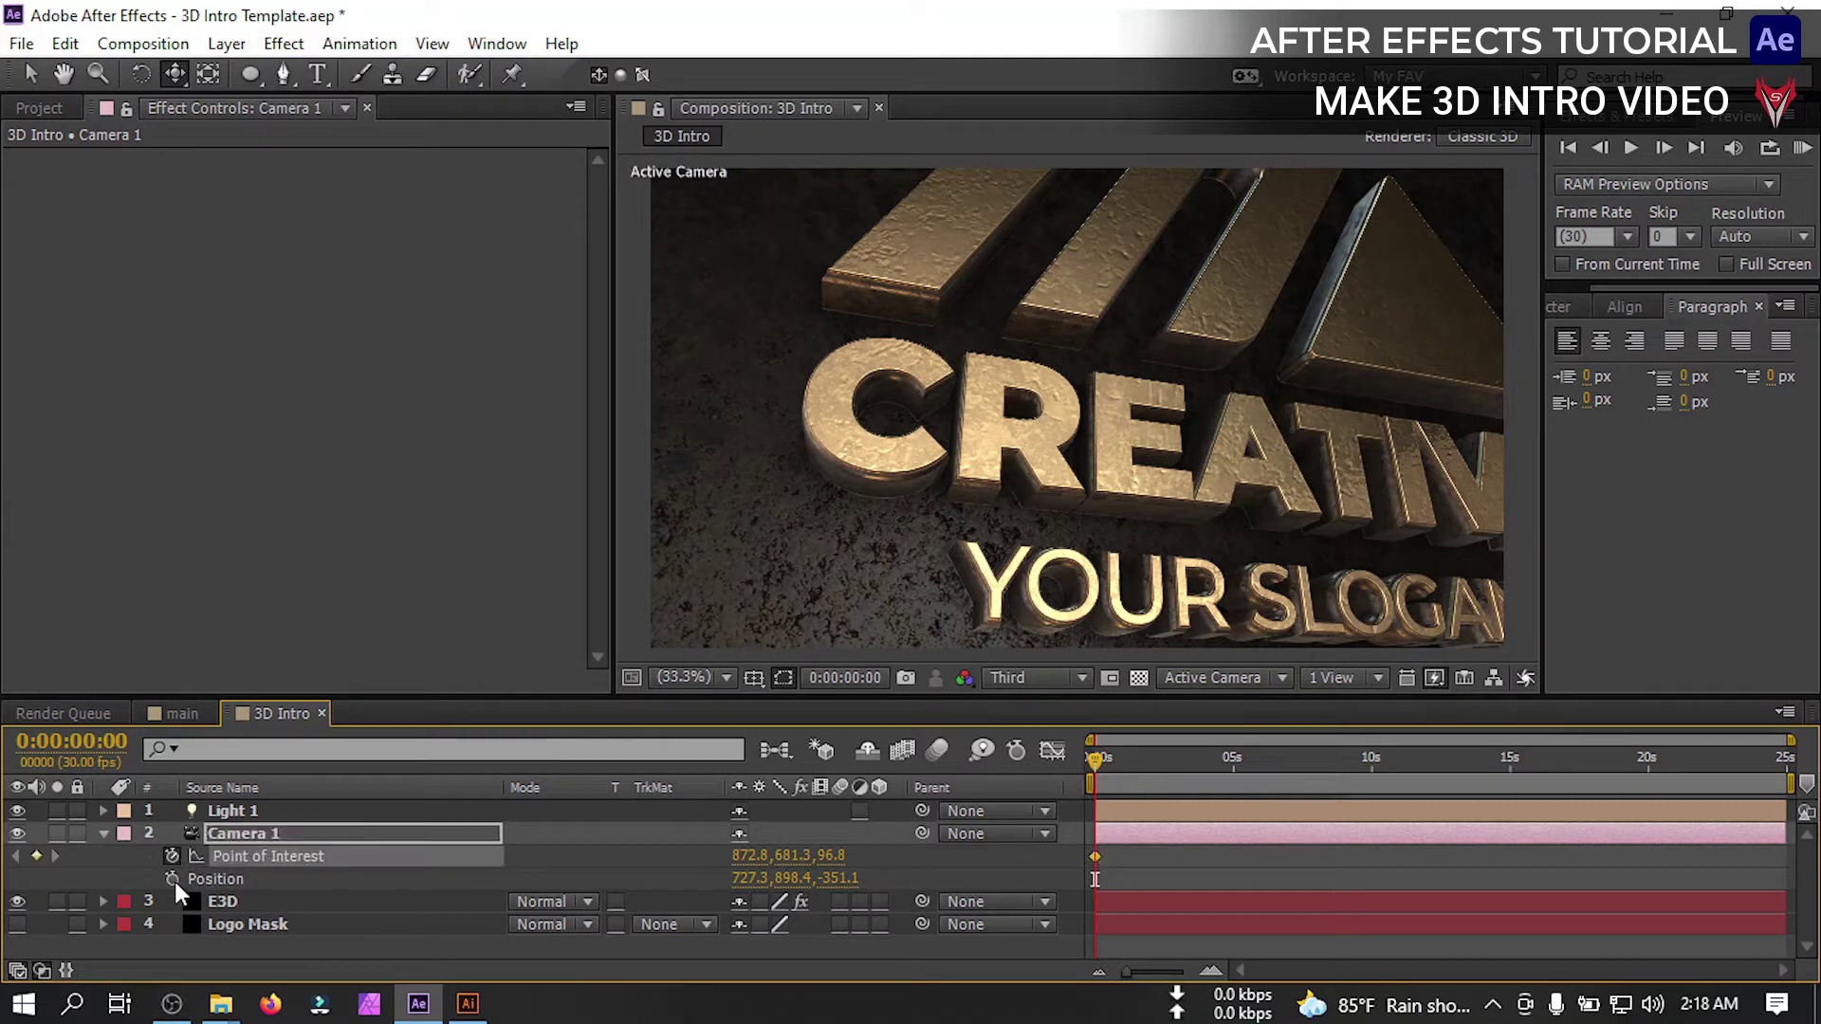
left_click(171, 878)
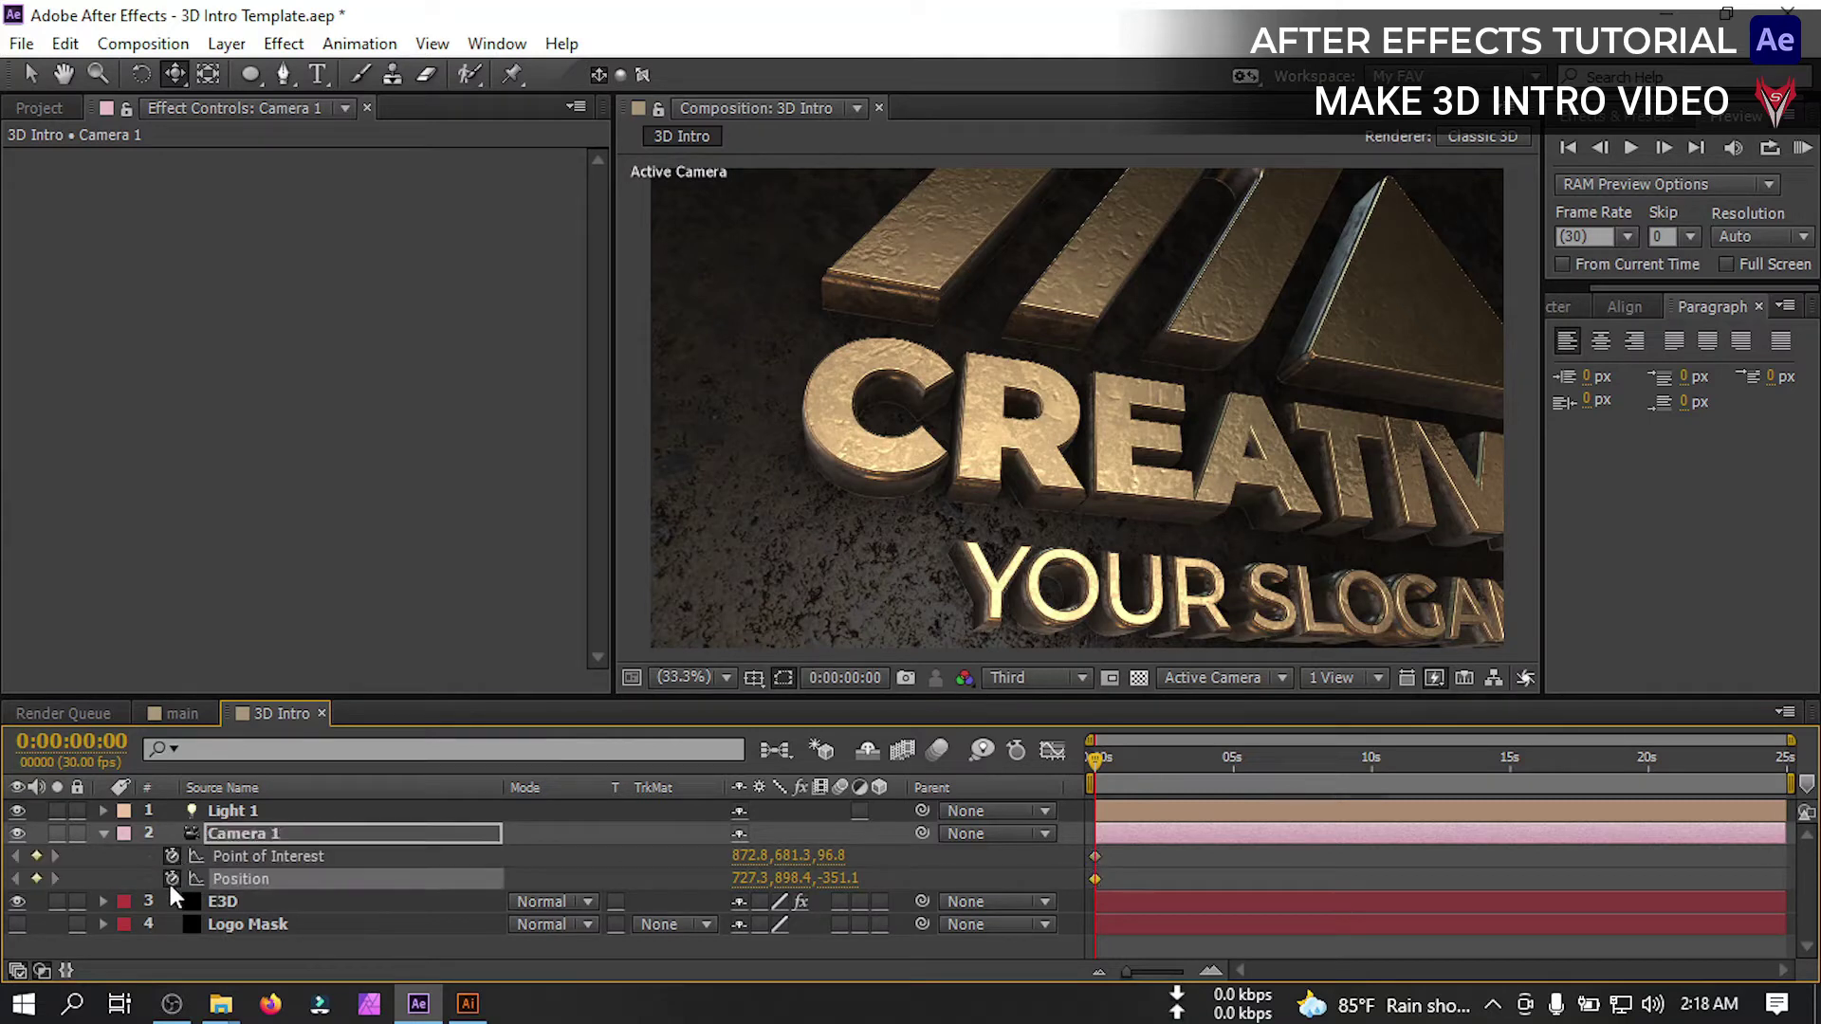
At about 5s, orbit and pan Camera 1 to a rotated, closer view of CREATIVE
left_click(1234, 778)
left_click(174, 76)
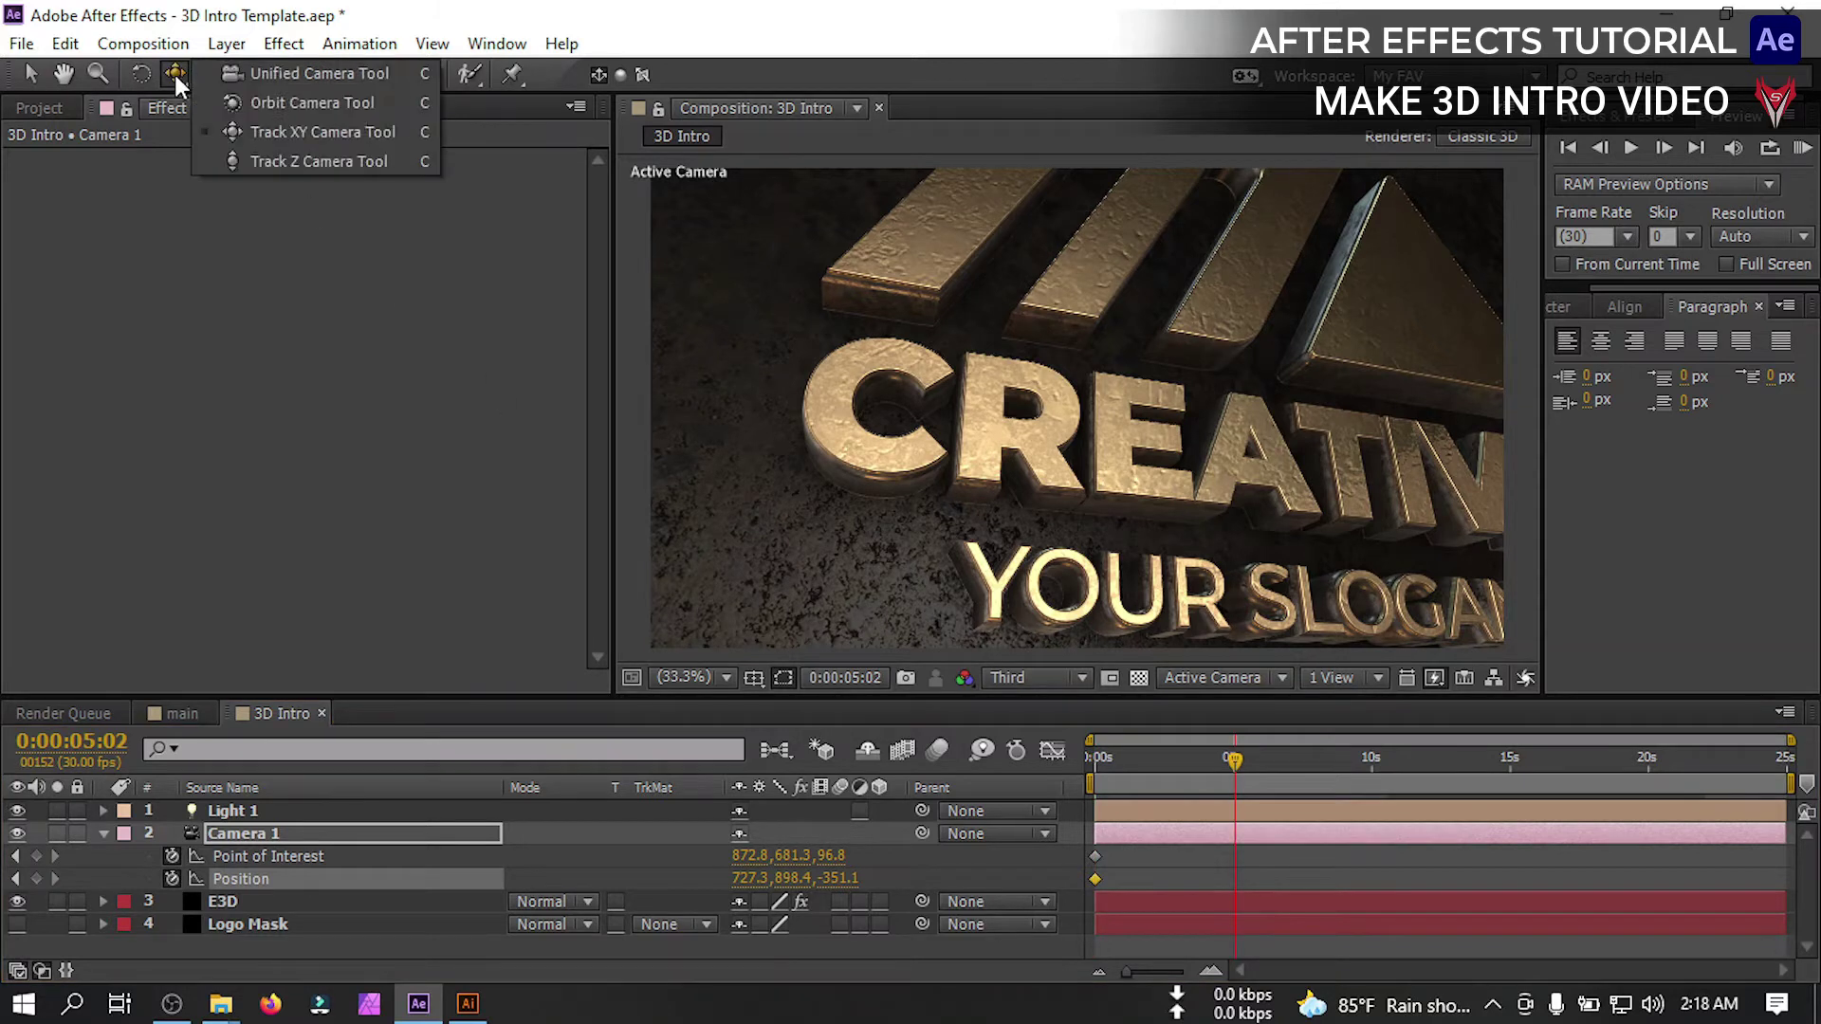
left_click(317, 111)
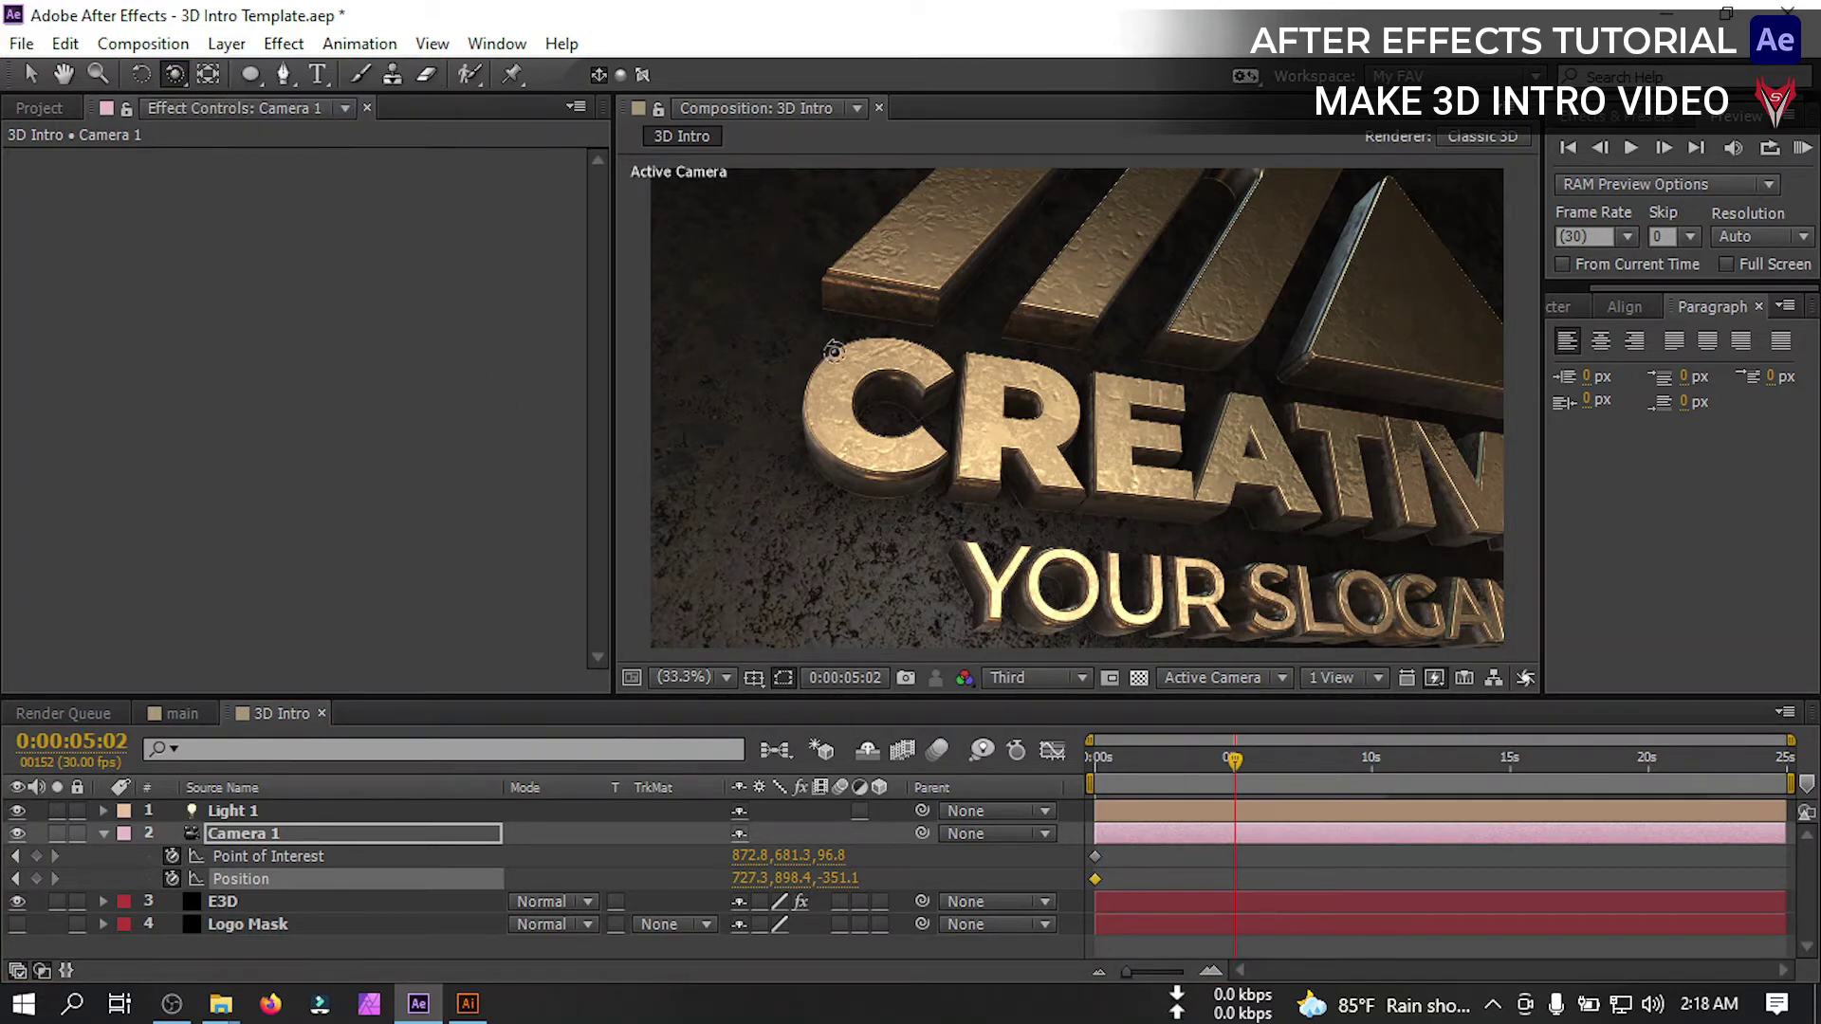
left_click_drag(943, 375, 874, 378)
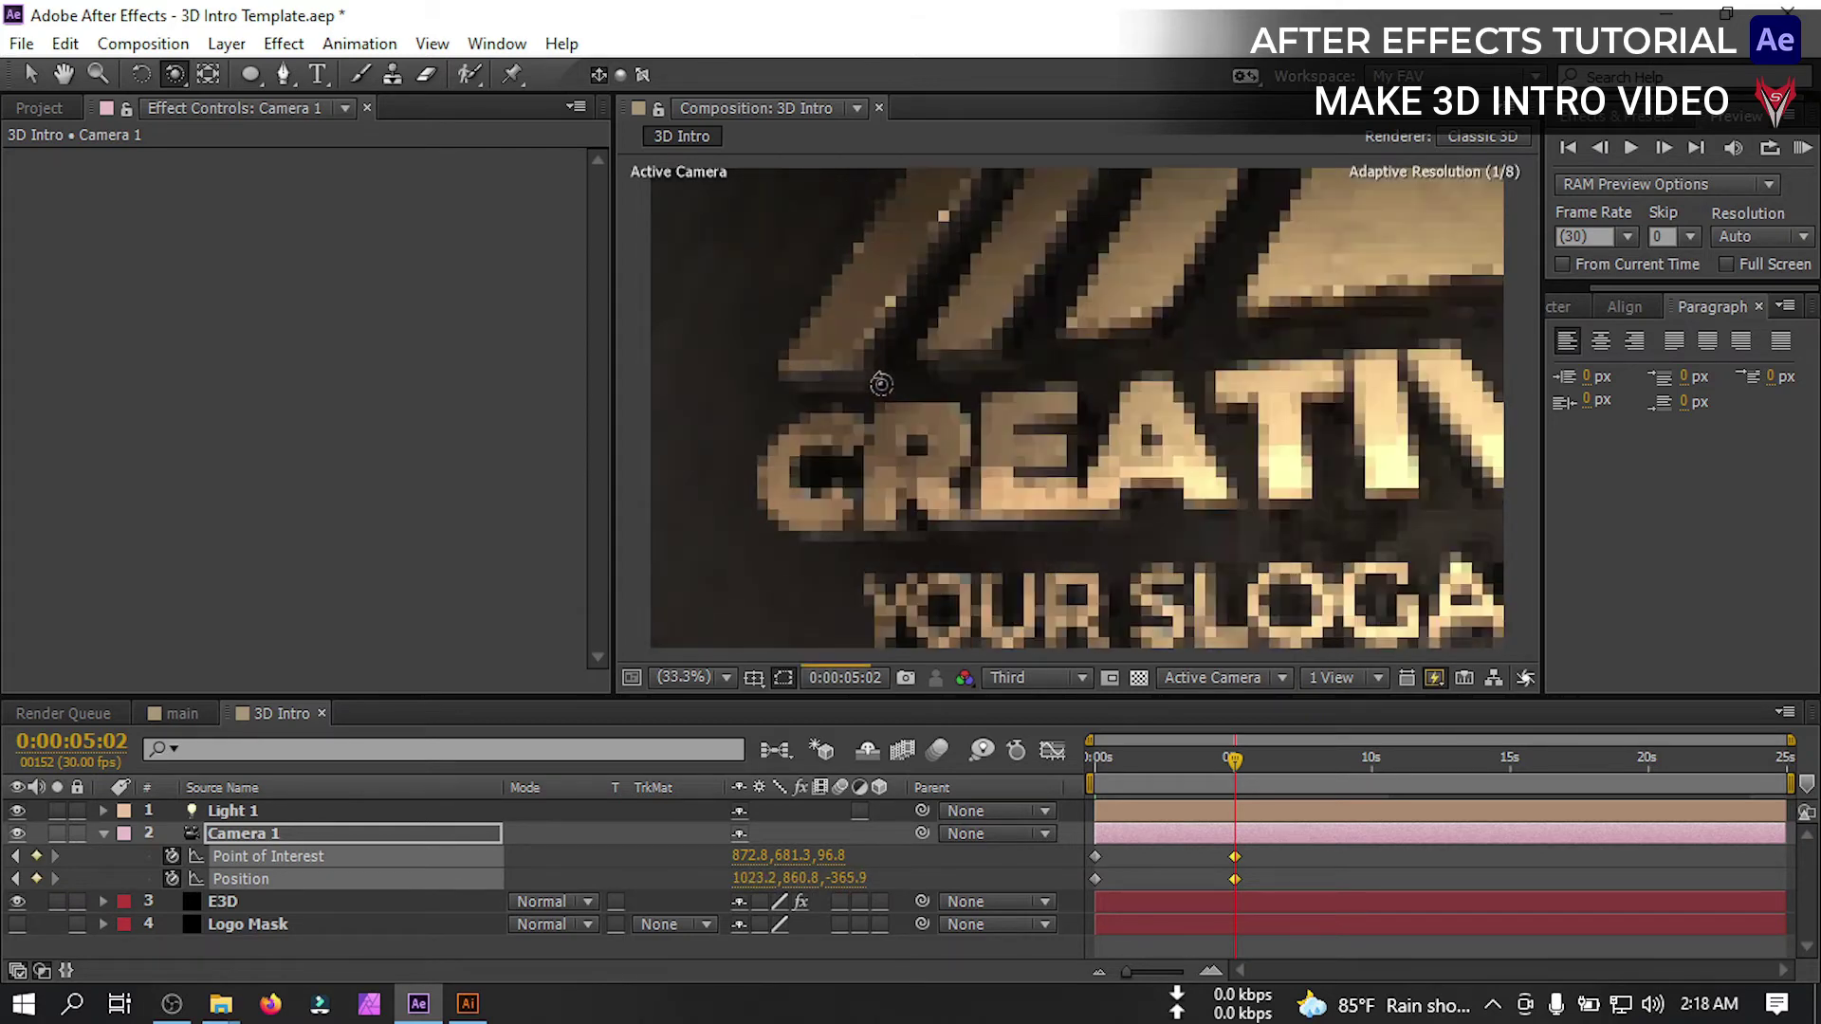
left_click(179, 75)
left_click(285, 129)
left_click_drag(926, 410, 835, 412)
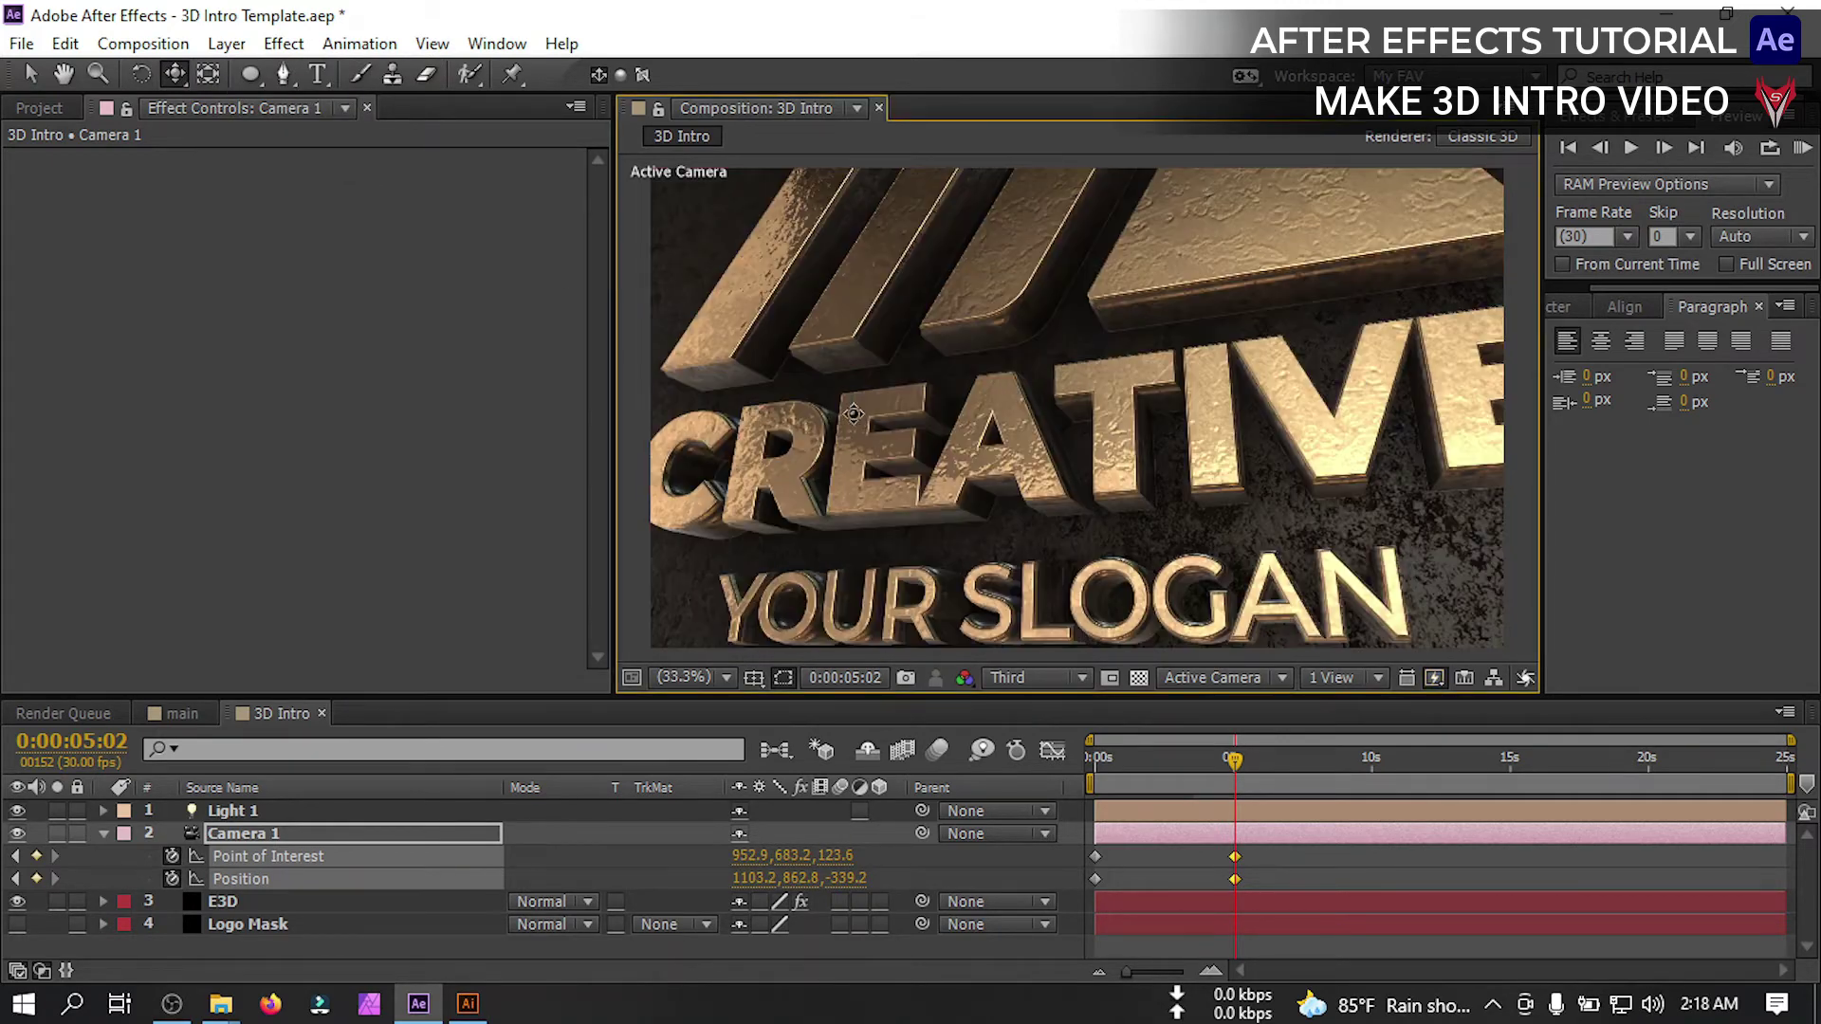
left_click(249, 832)
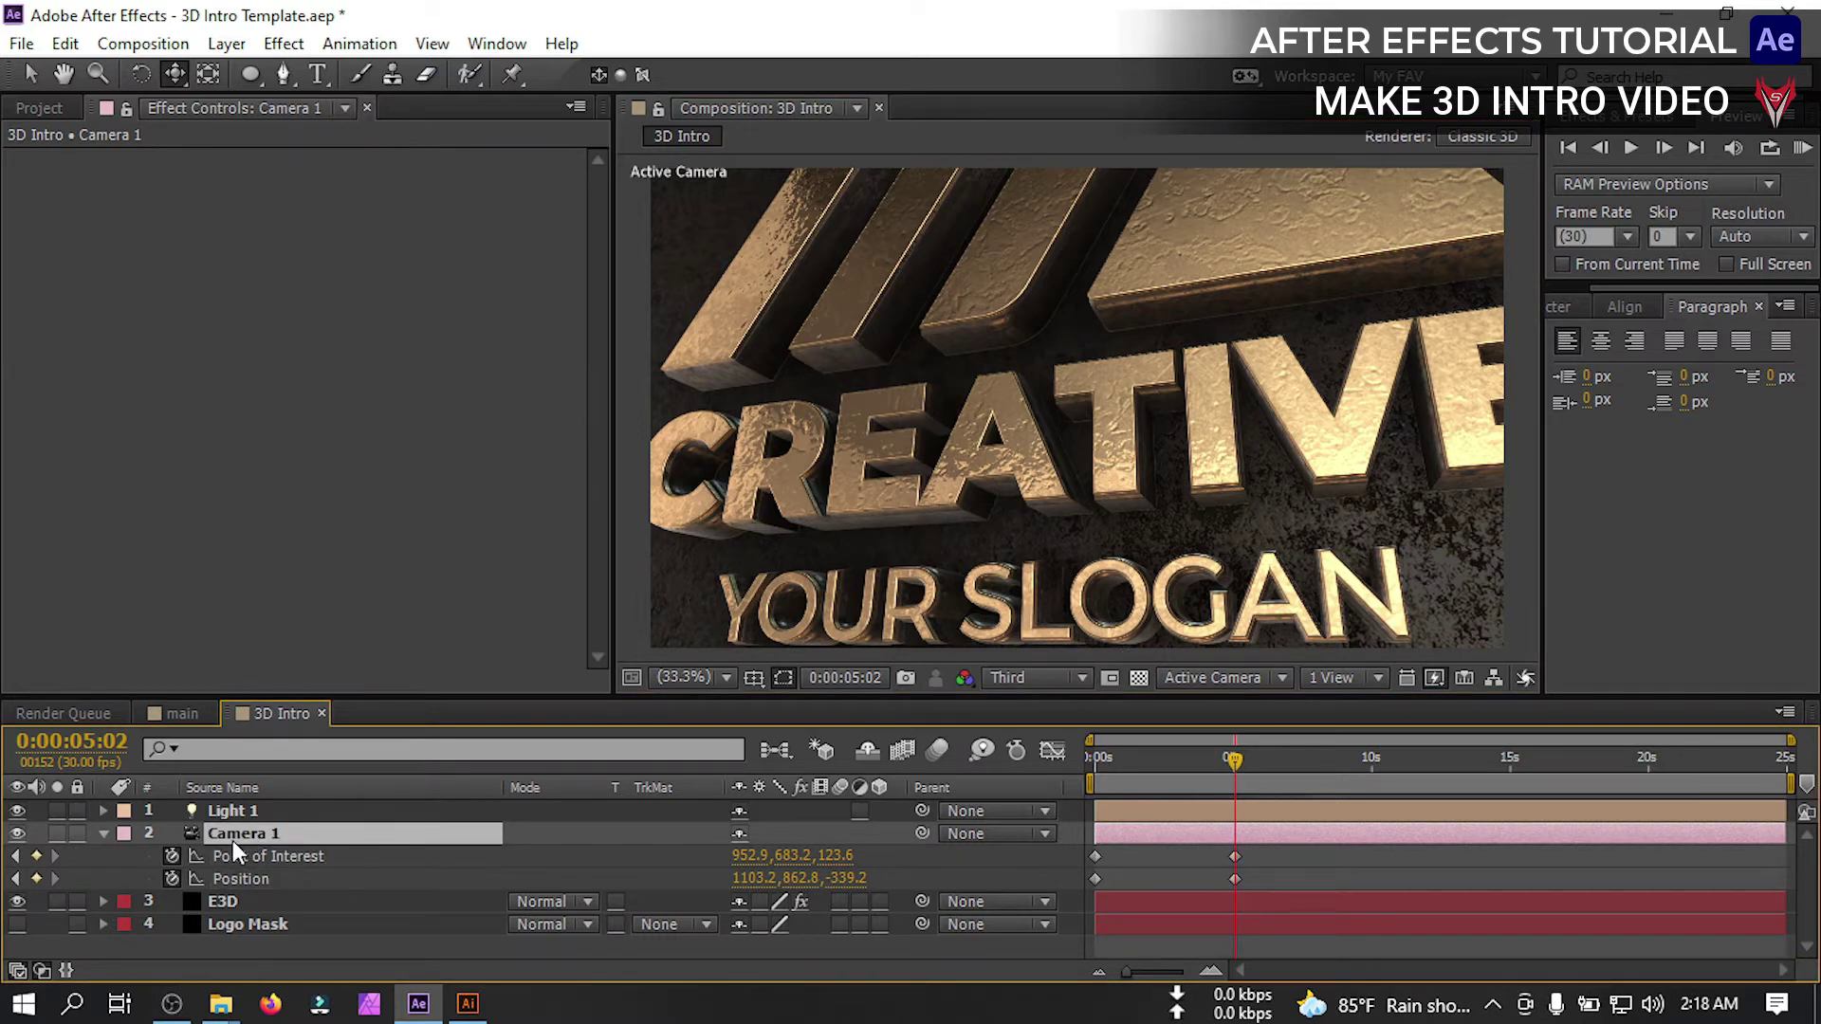
Split Camera 1 at 5s into Camera 2 and delete Camera 2's inherited keyframes
key("ctrl+shift+d")
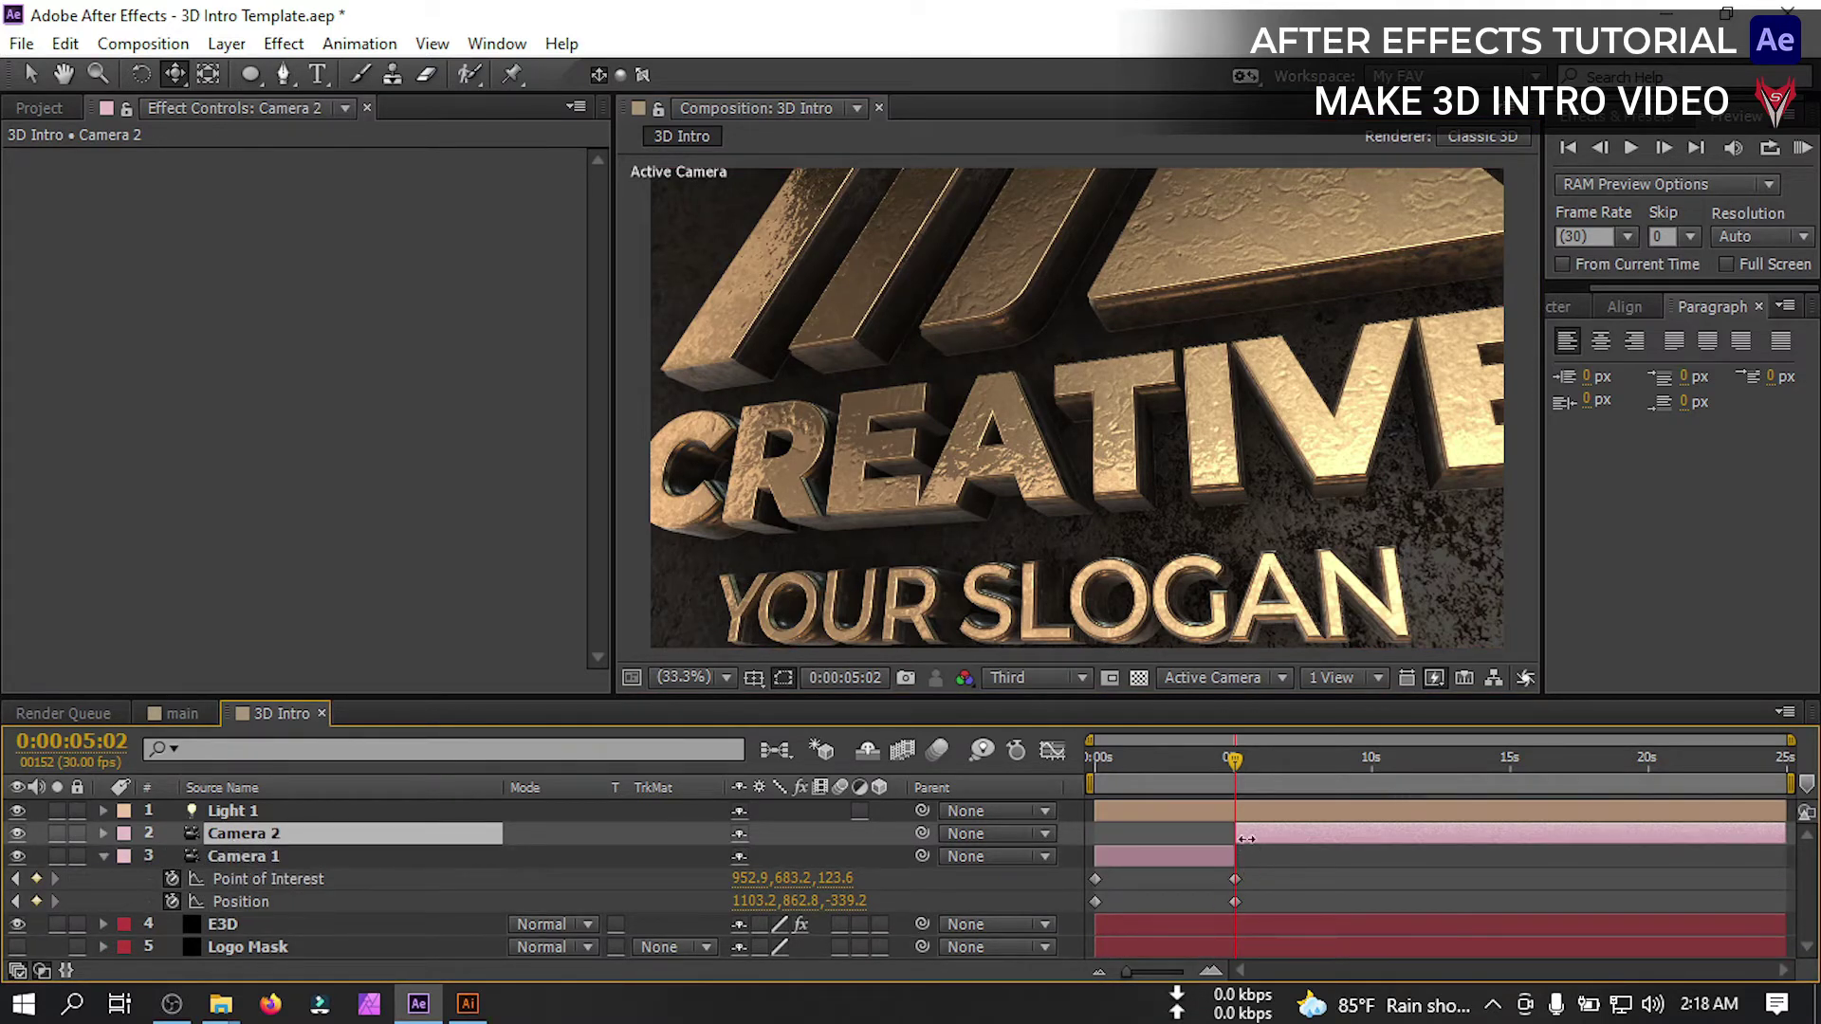
left_click(102, 857)
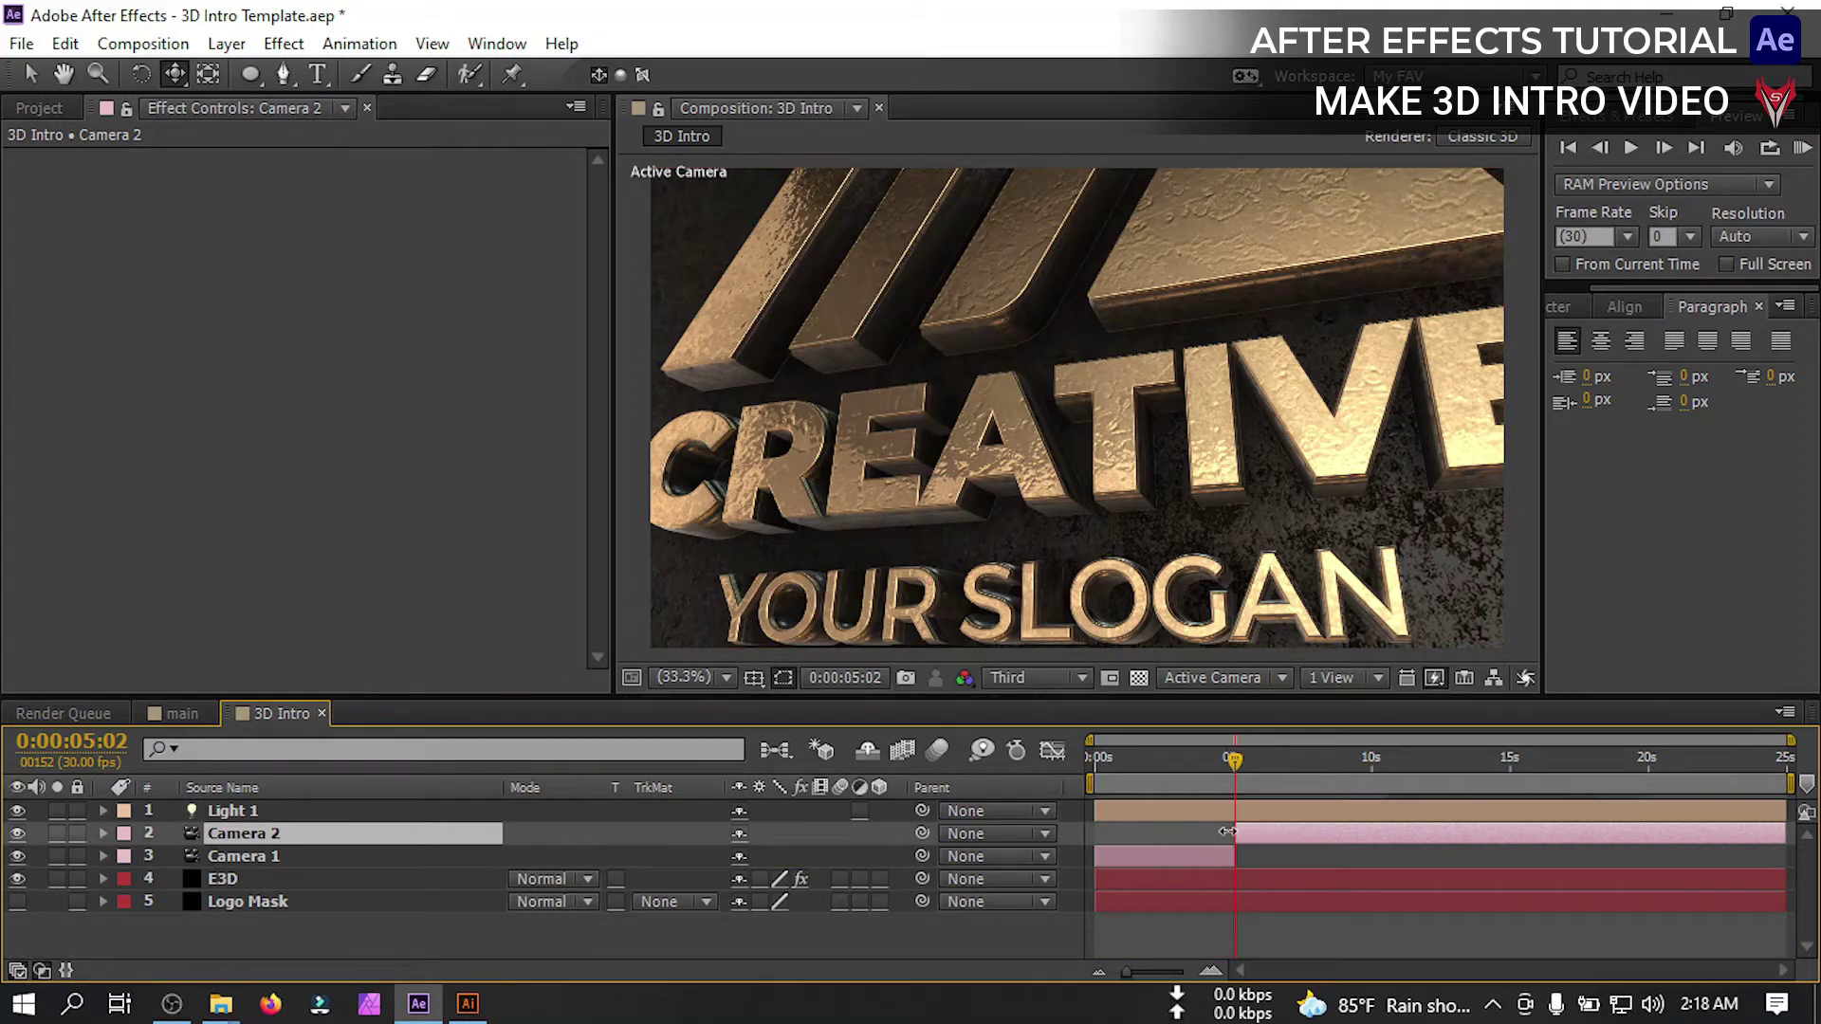
key("u")
left_click_drag(1256, 856, 1072, 886)
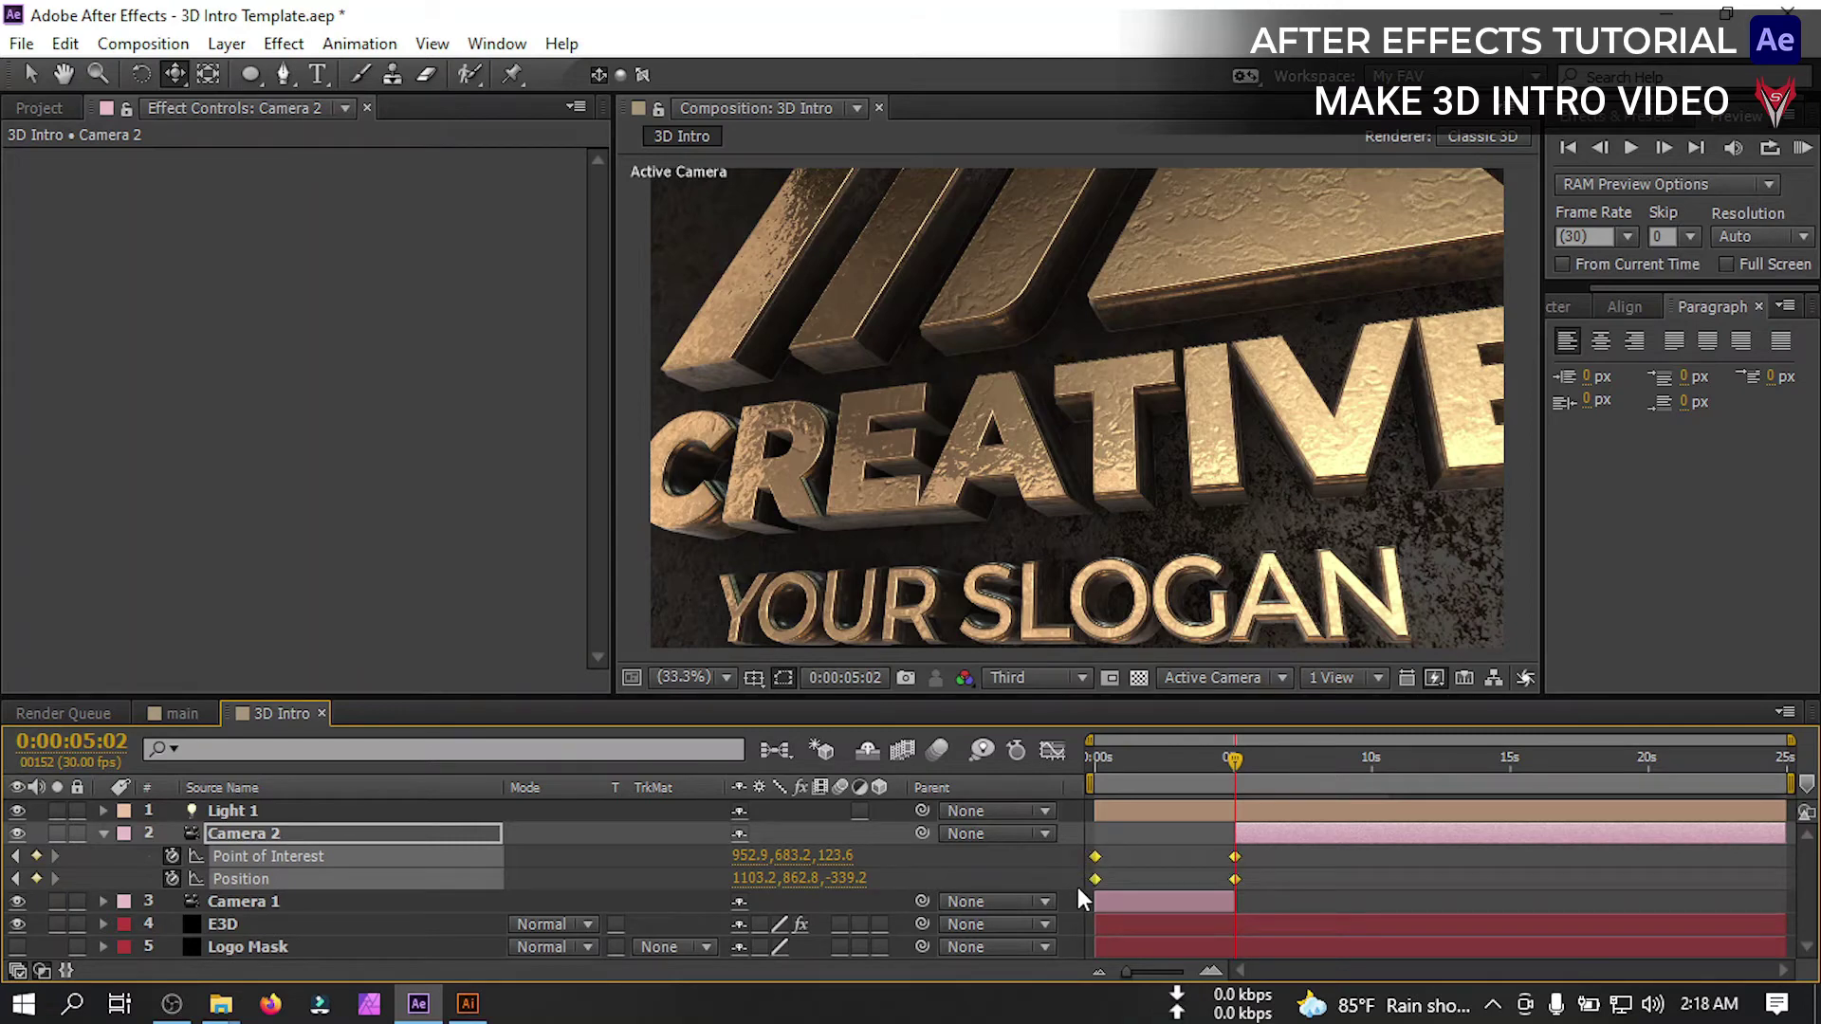
key("Delete")
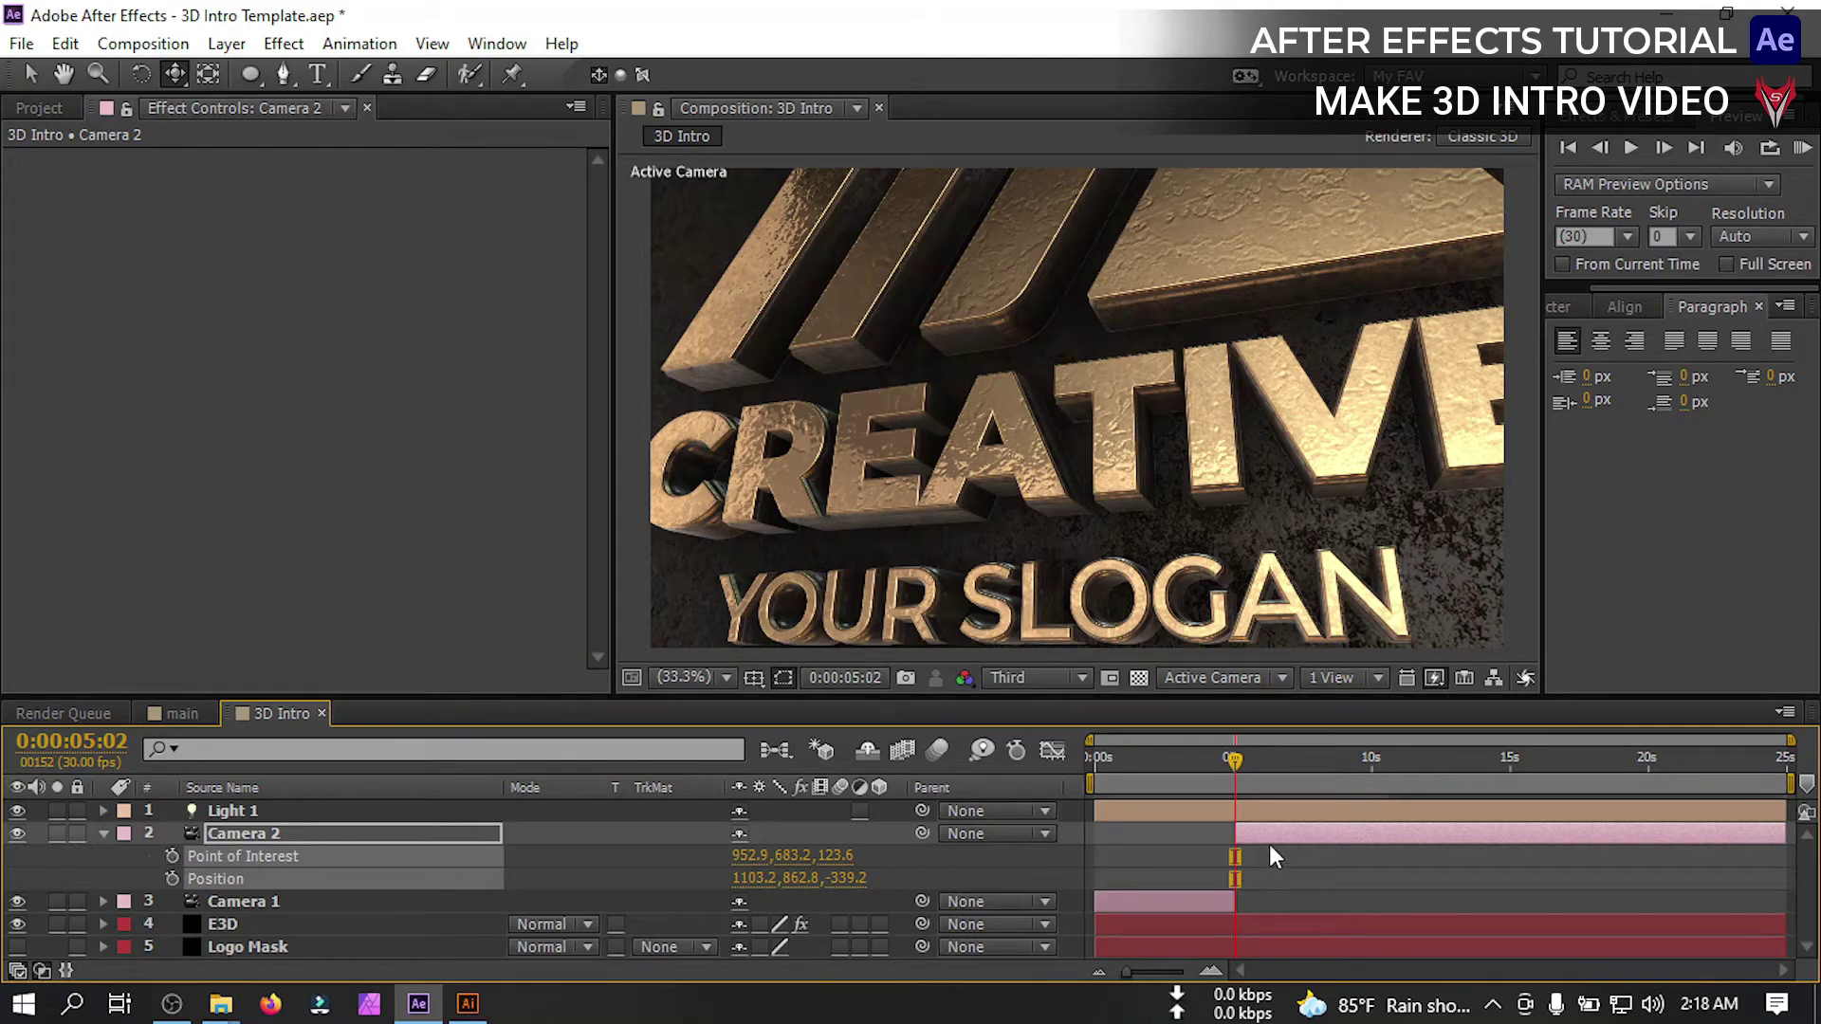
Pan and orbit Camera 2 toward the emblem, keyframing Point of Interest and Position at 5s
left_click(177, 71)
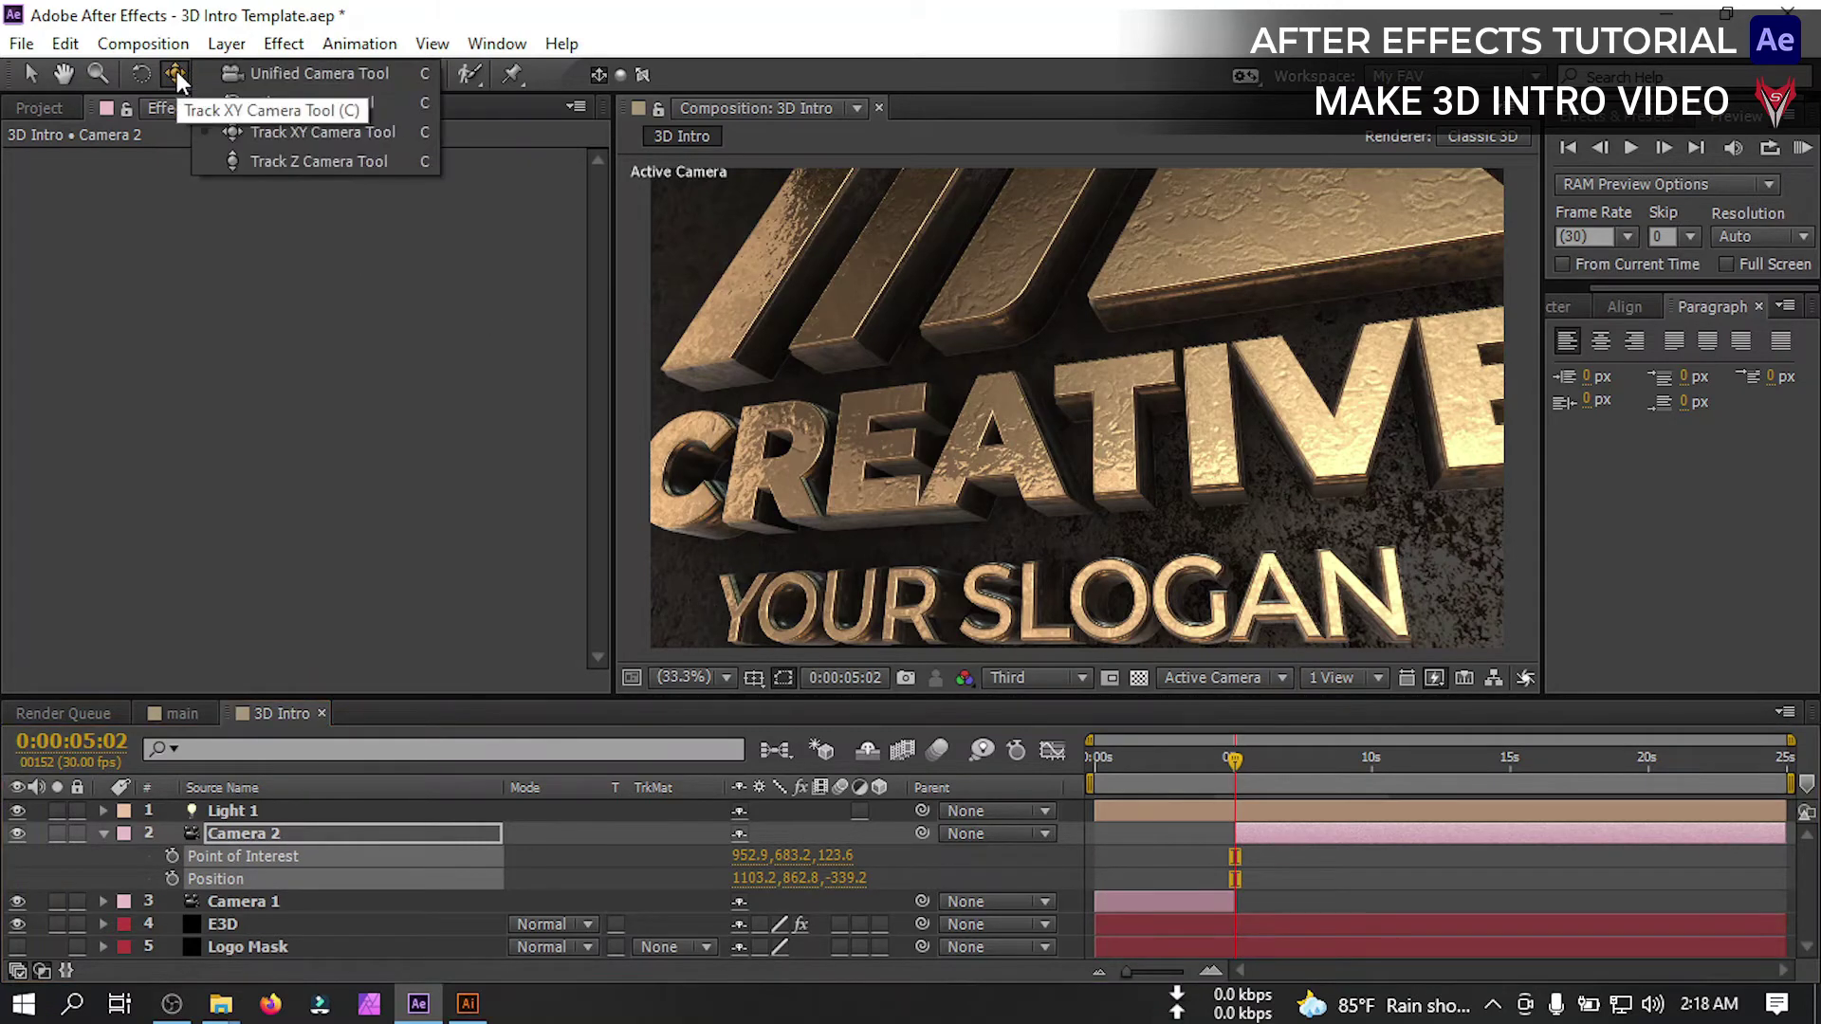
left_click(281, 132)
left_click_drag(925, 451, 863, 504)
left_click_drag(171, 73, 288, 108)
left_click_drag(763, 366, 800, 383)
left_click(171, 855)
left_click(172, 879)
At about 10s, orbit, push in and pan Camera 2 to a low close-up of the emblem stripes
left_click(1370, 771)
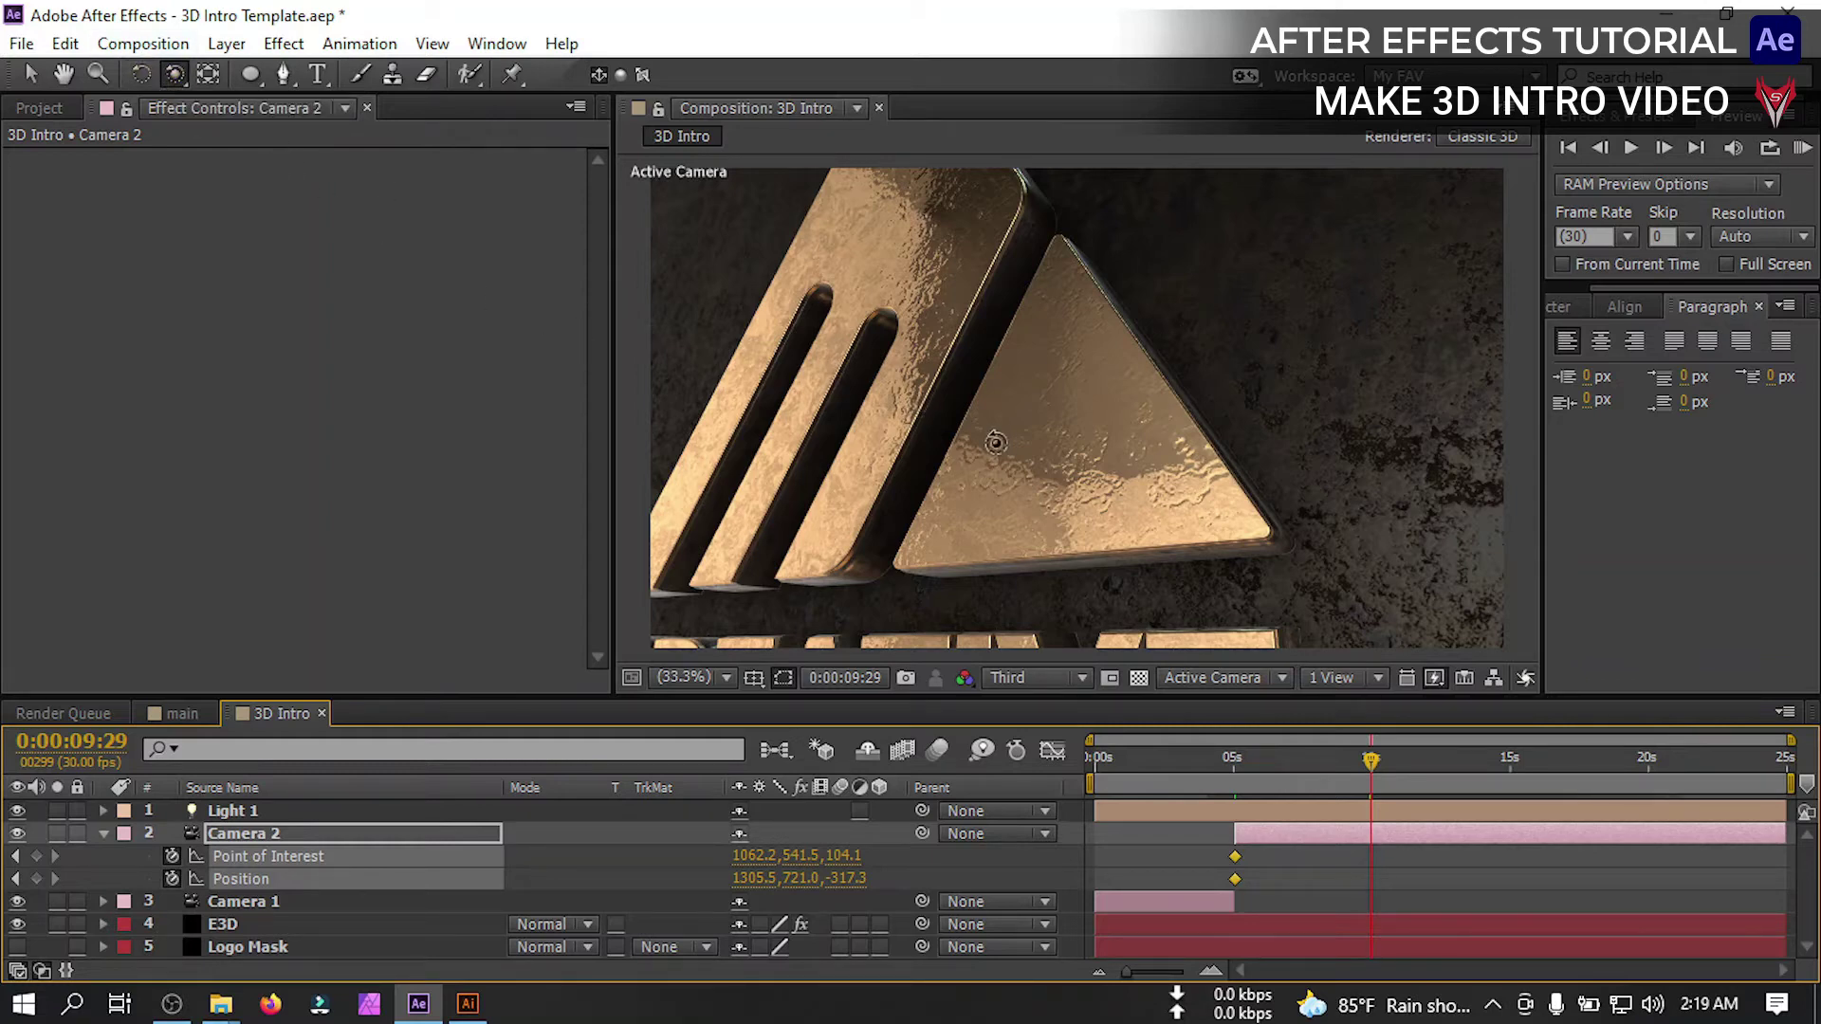
left_click_drag(990, 439, 1110, 436)
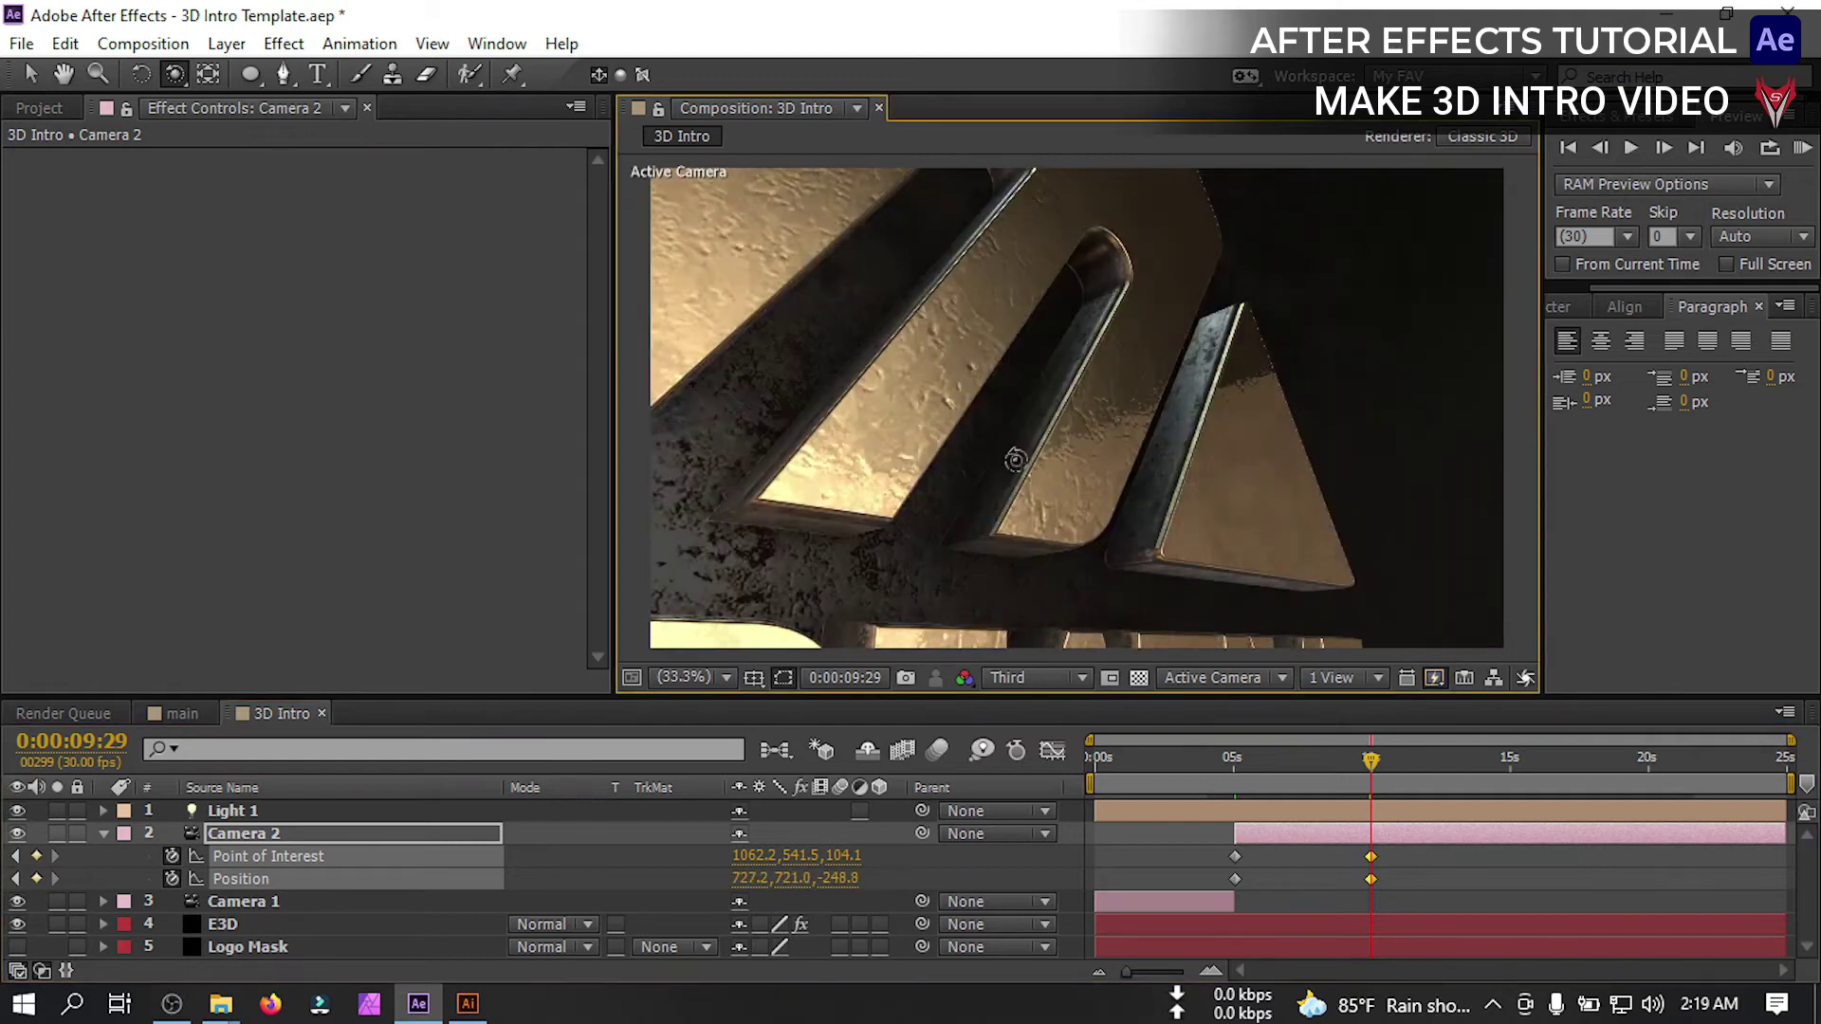
left_click_drag(1003, 421, 992, 415)
left_click_drag(173, 76, 254, 159)
left_click_drag(1058, 578, 960, 524)
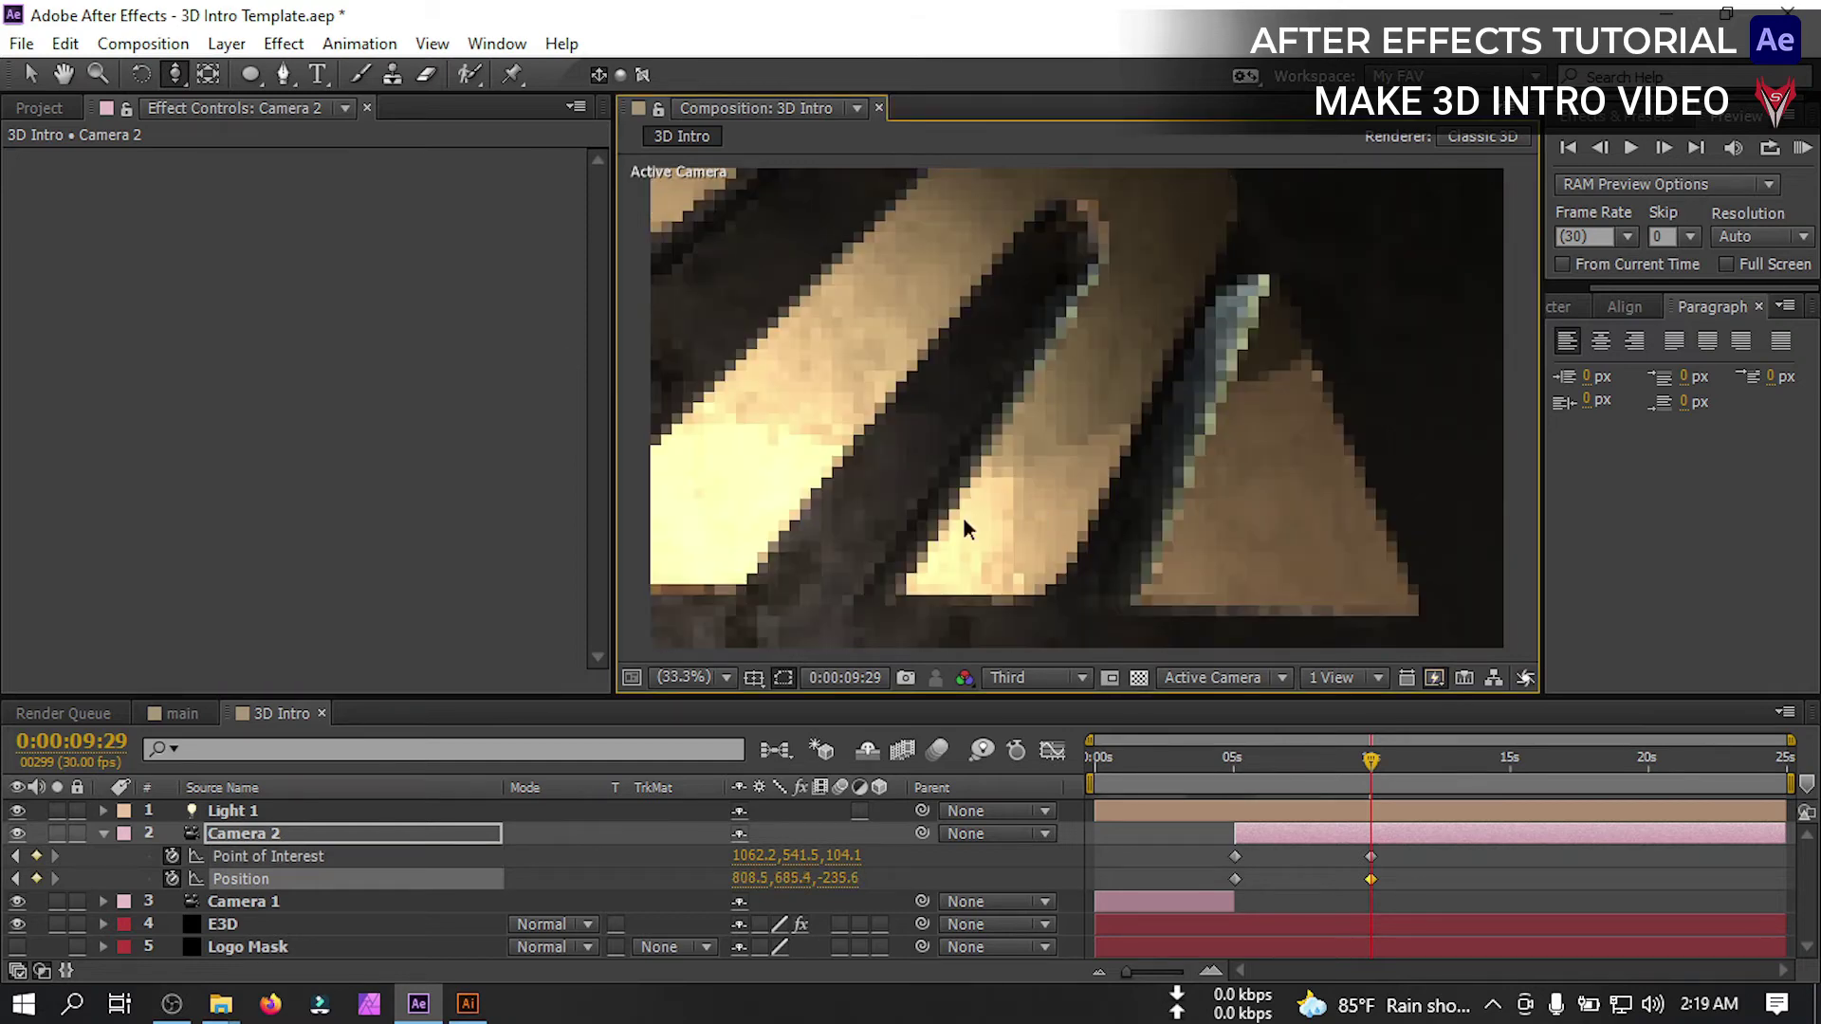
left_click_drag(178, 74, 275, 133)
left_click_drag(939, 400, 1030, 403)
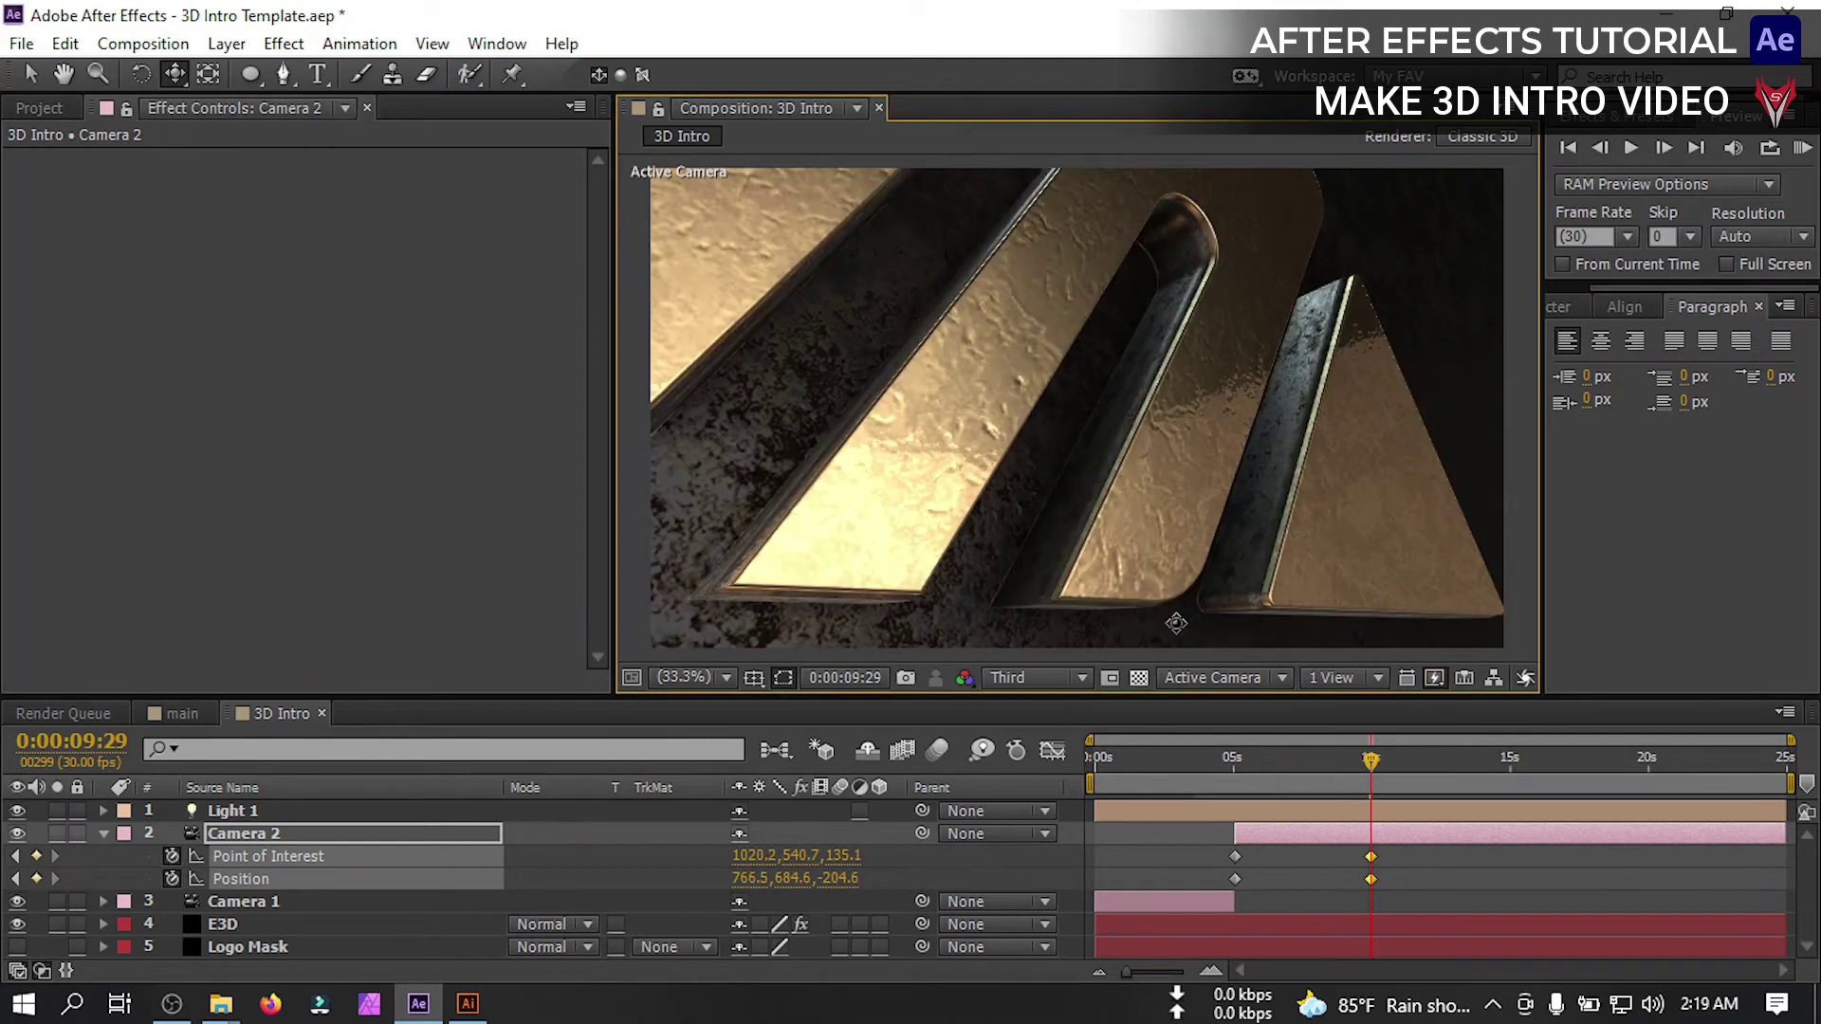
left_click(231, 833)
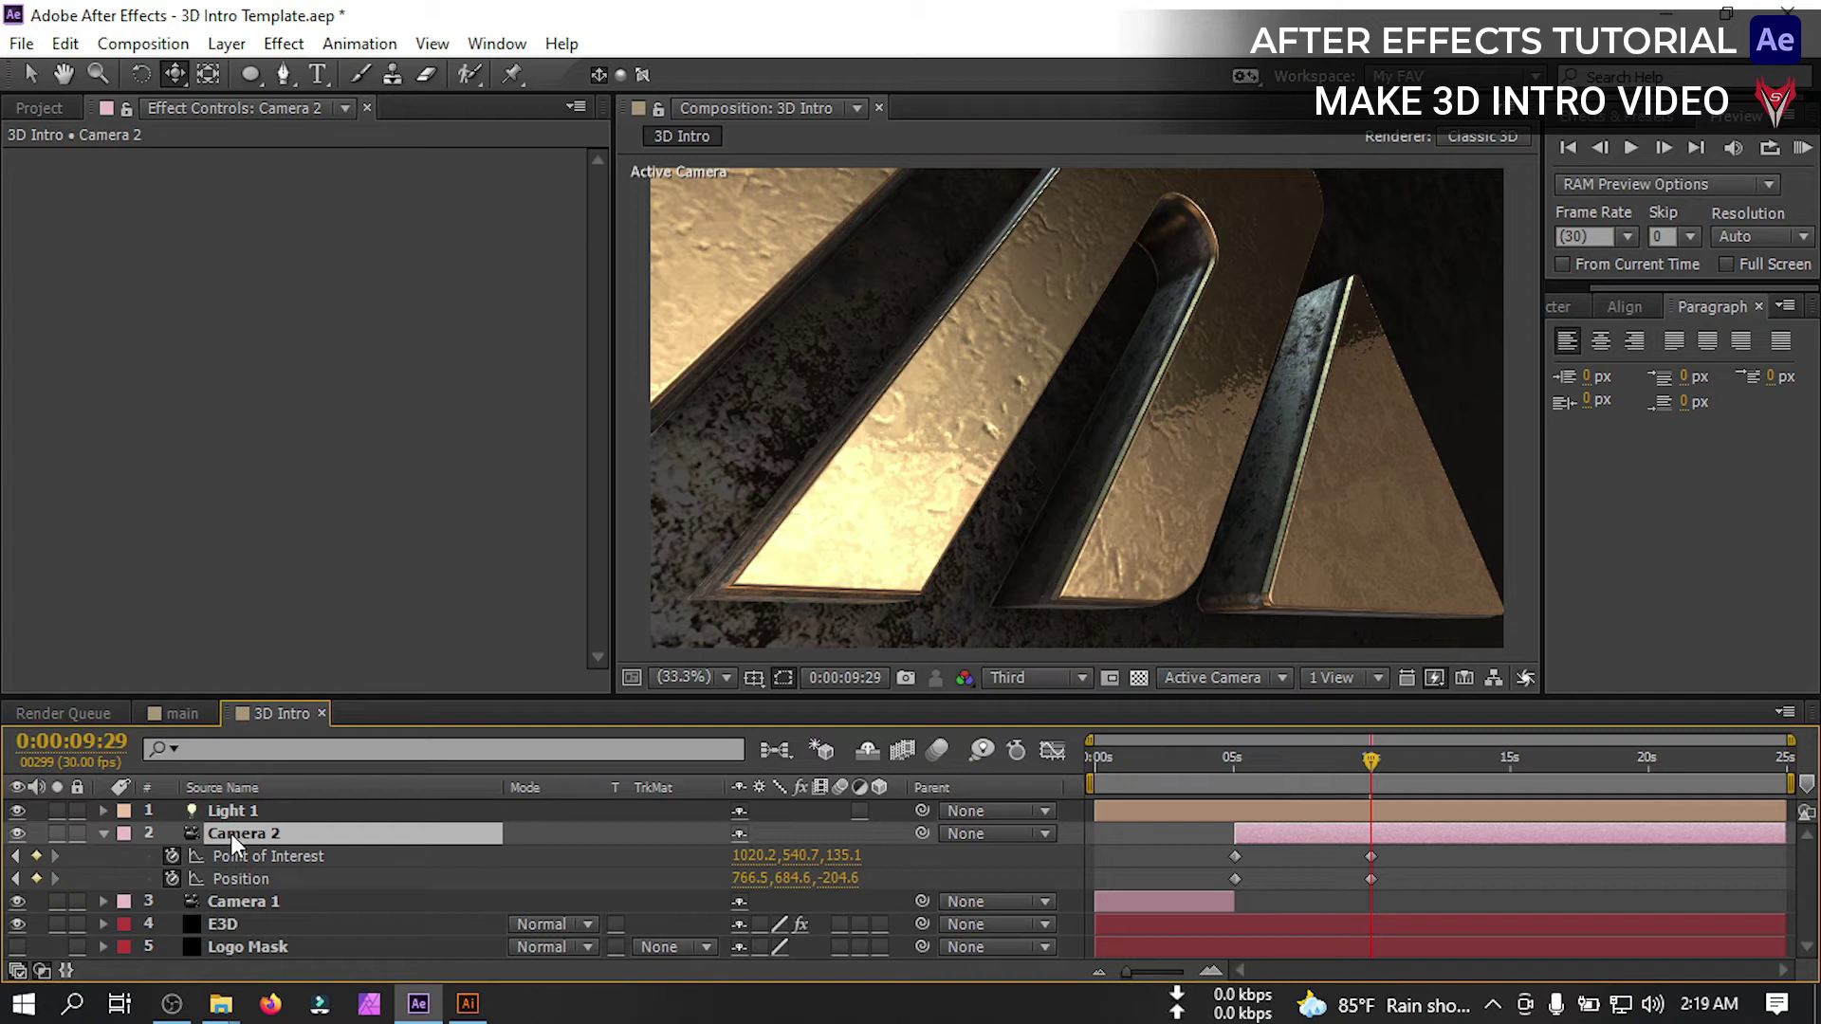
Split Camera 2 at 10s into Camera 3 and delete Camera 3's inherited keyframes
key("ctrl+shift+d")
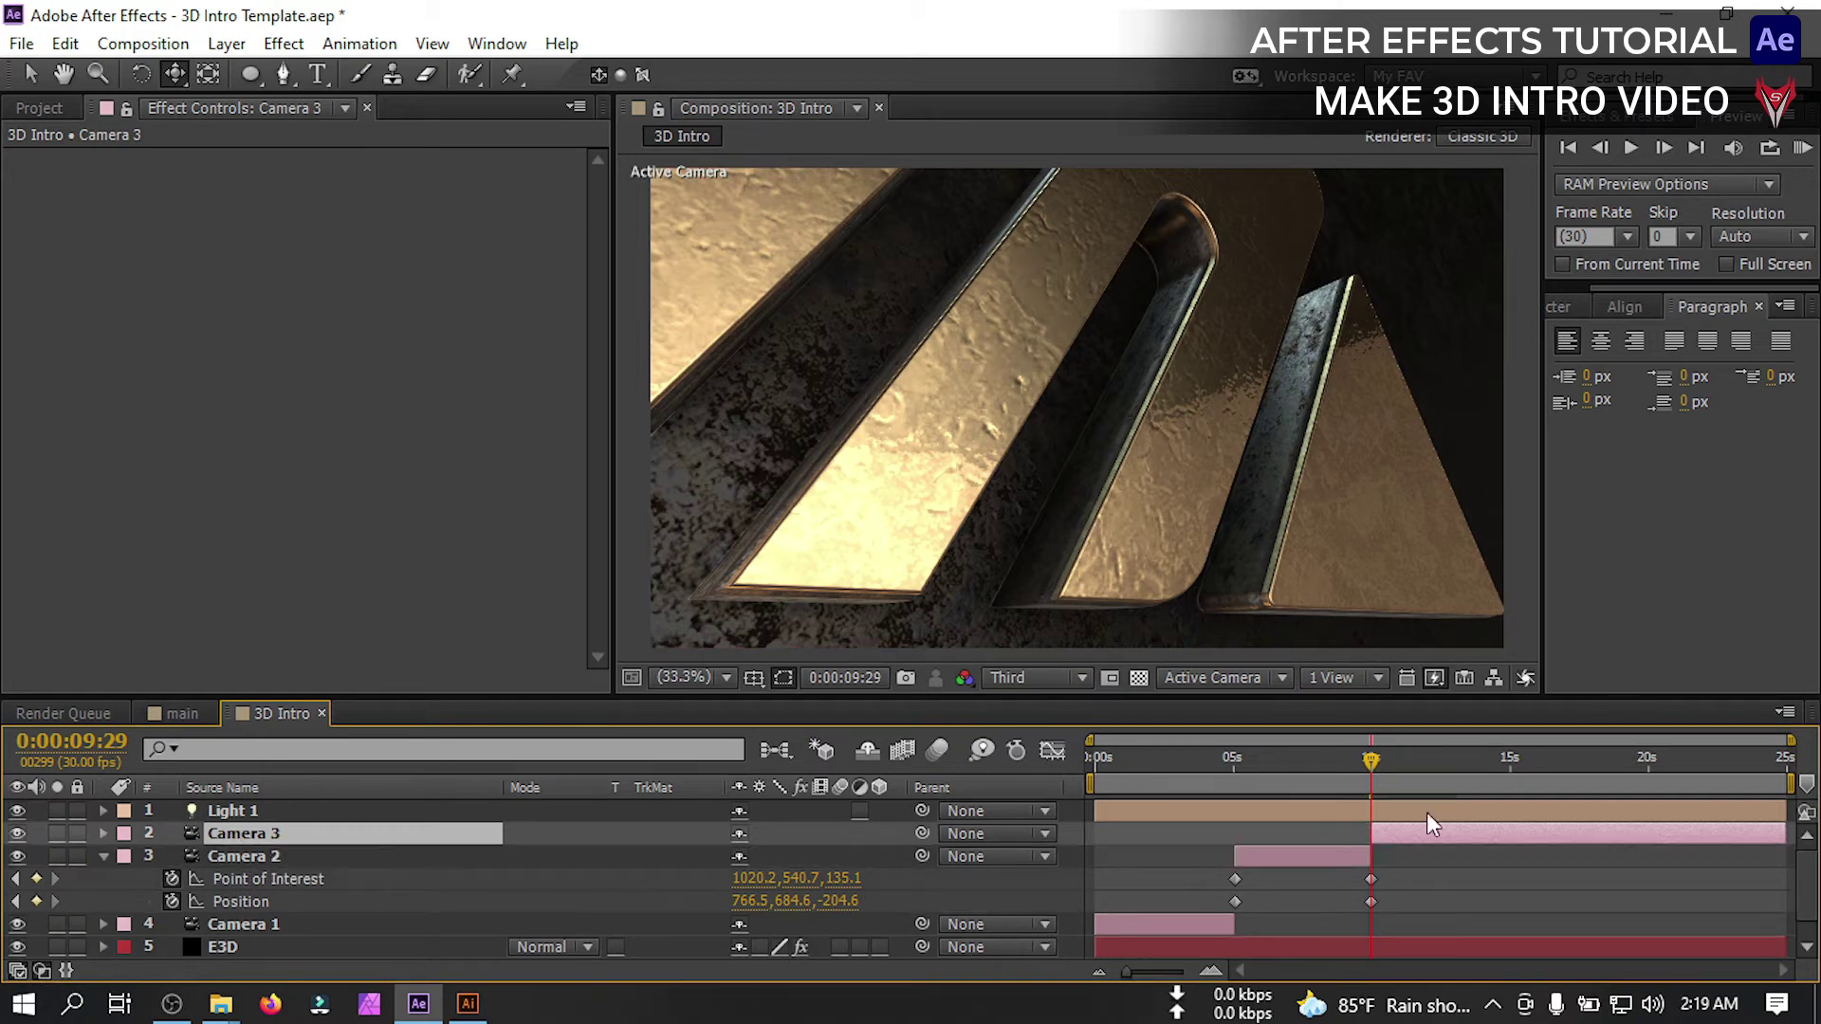
left_click(101, 856)
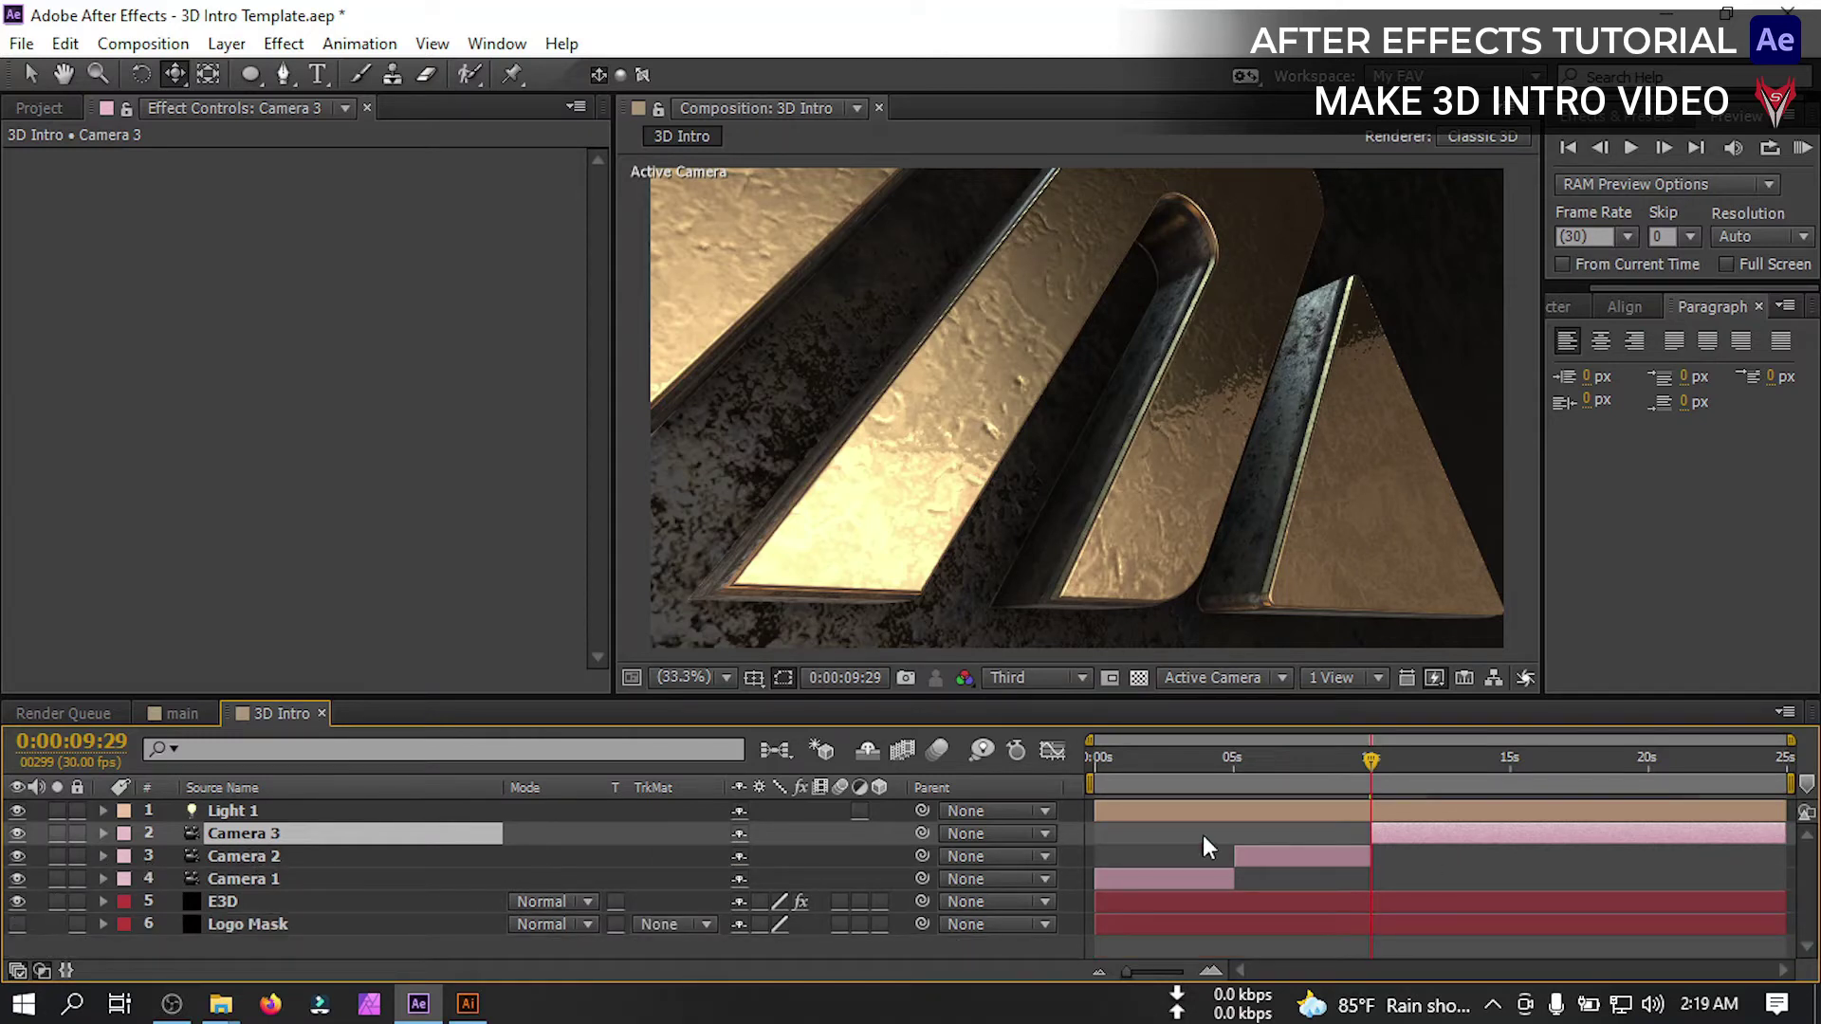
key("u")
left_click_drag(1394, 846, 1204, 884)
key("Delete")
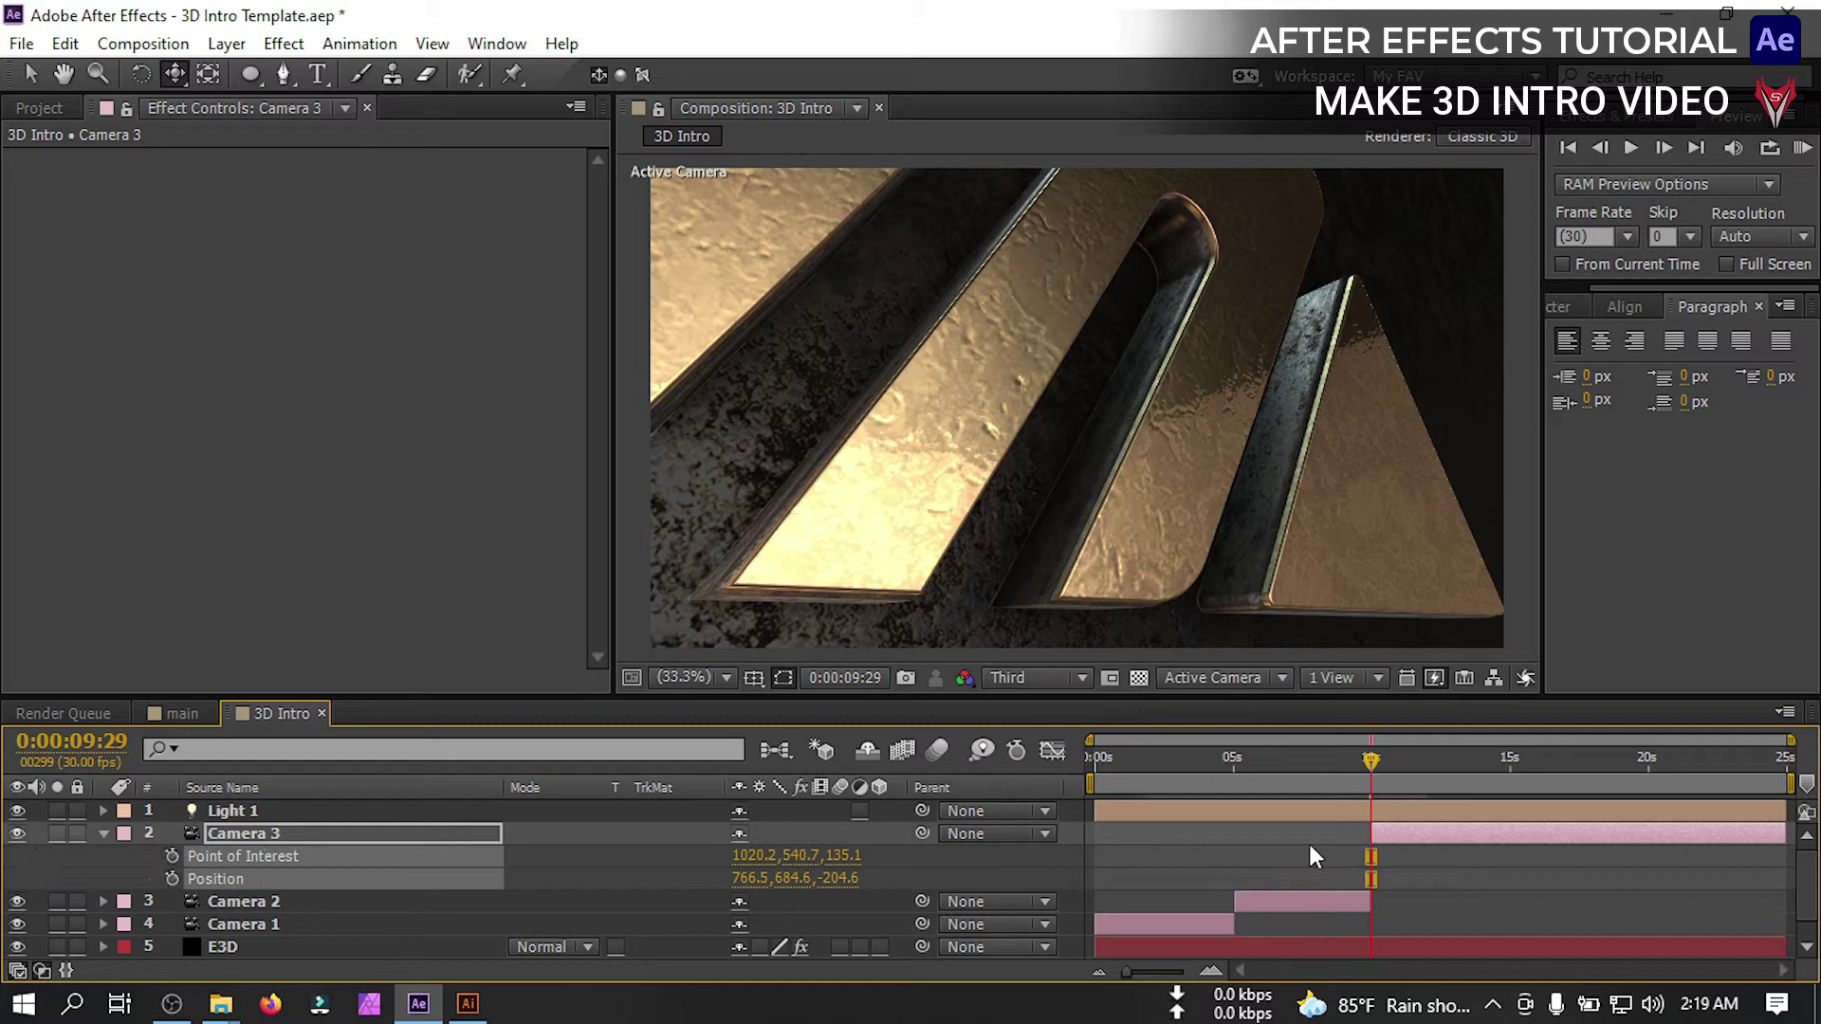
At 15:02, pull Camera 3 back to the full CREATIVE logo and keyframe Point of Interest and Position
left_click(1513, 774)
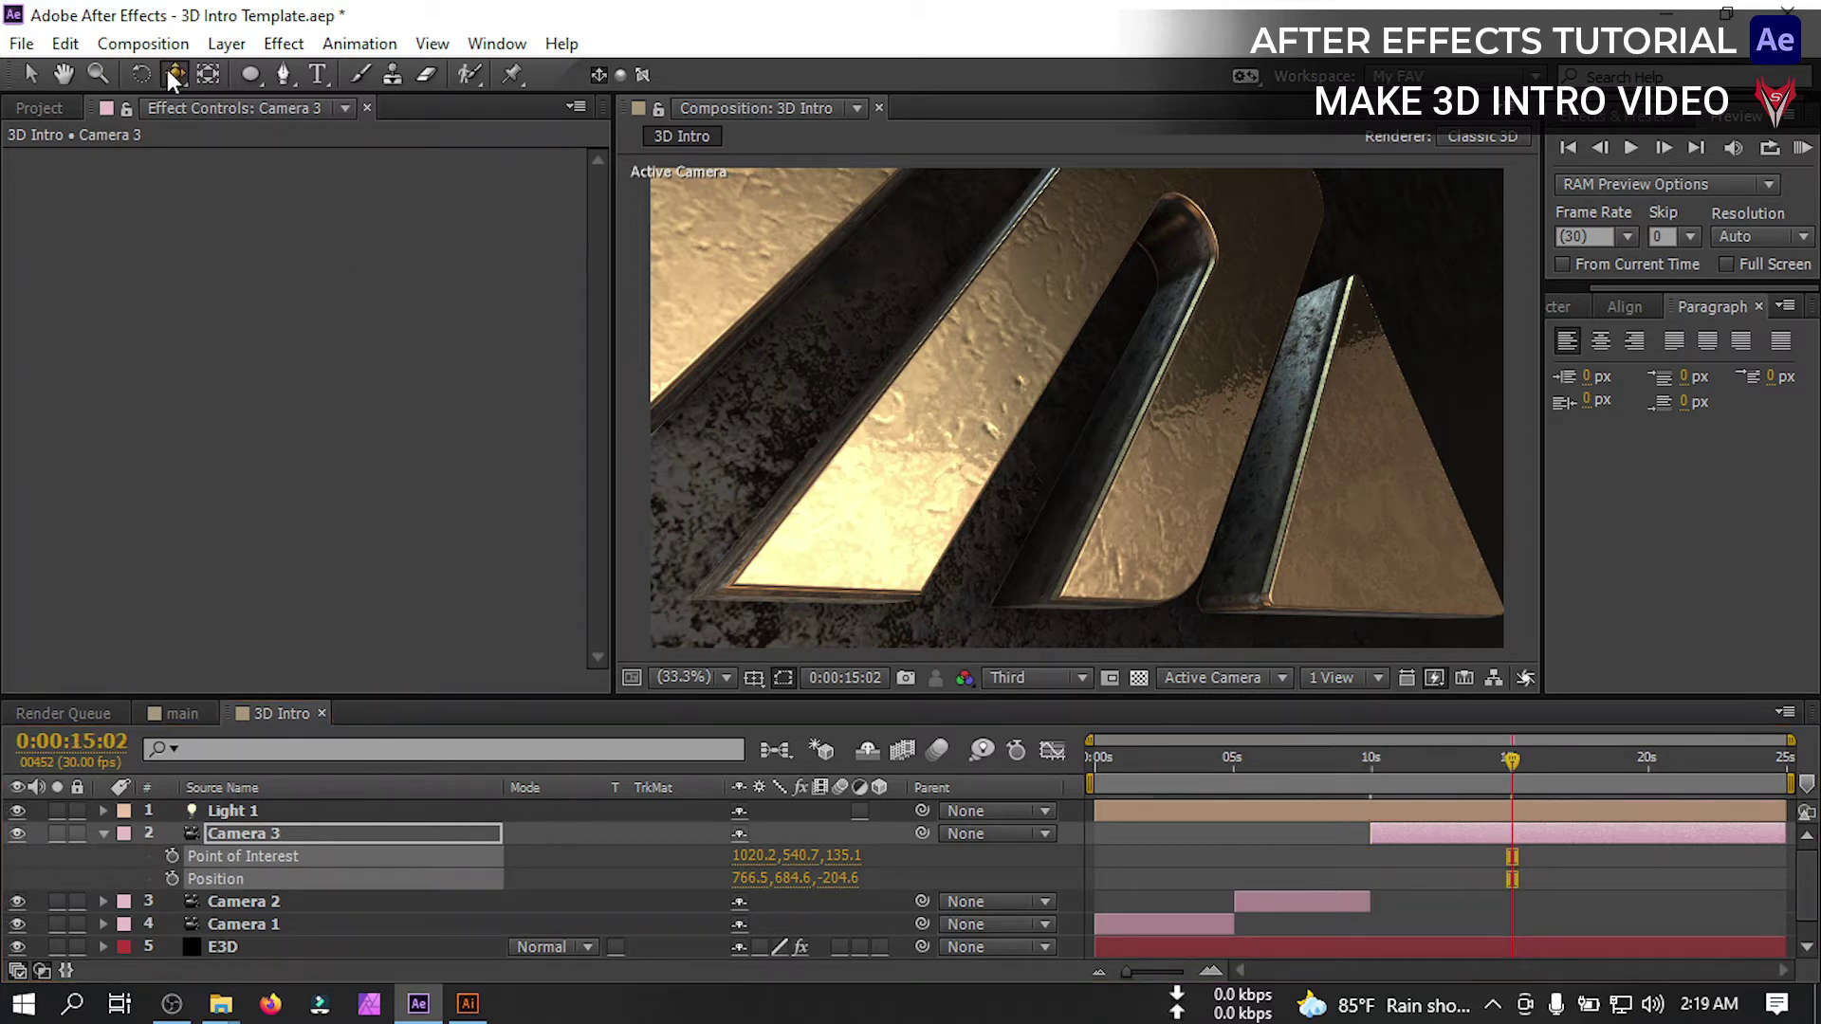
left_click_drag(167, 70, 289, 171)
left_click_drag(1120, 321, 1012, 638)
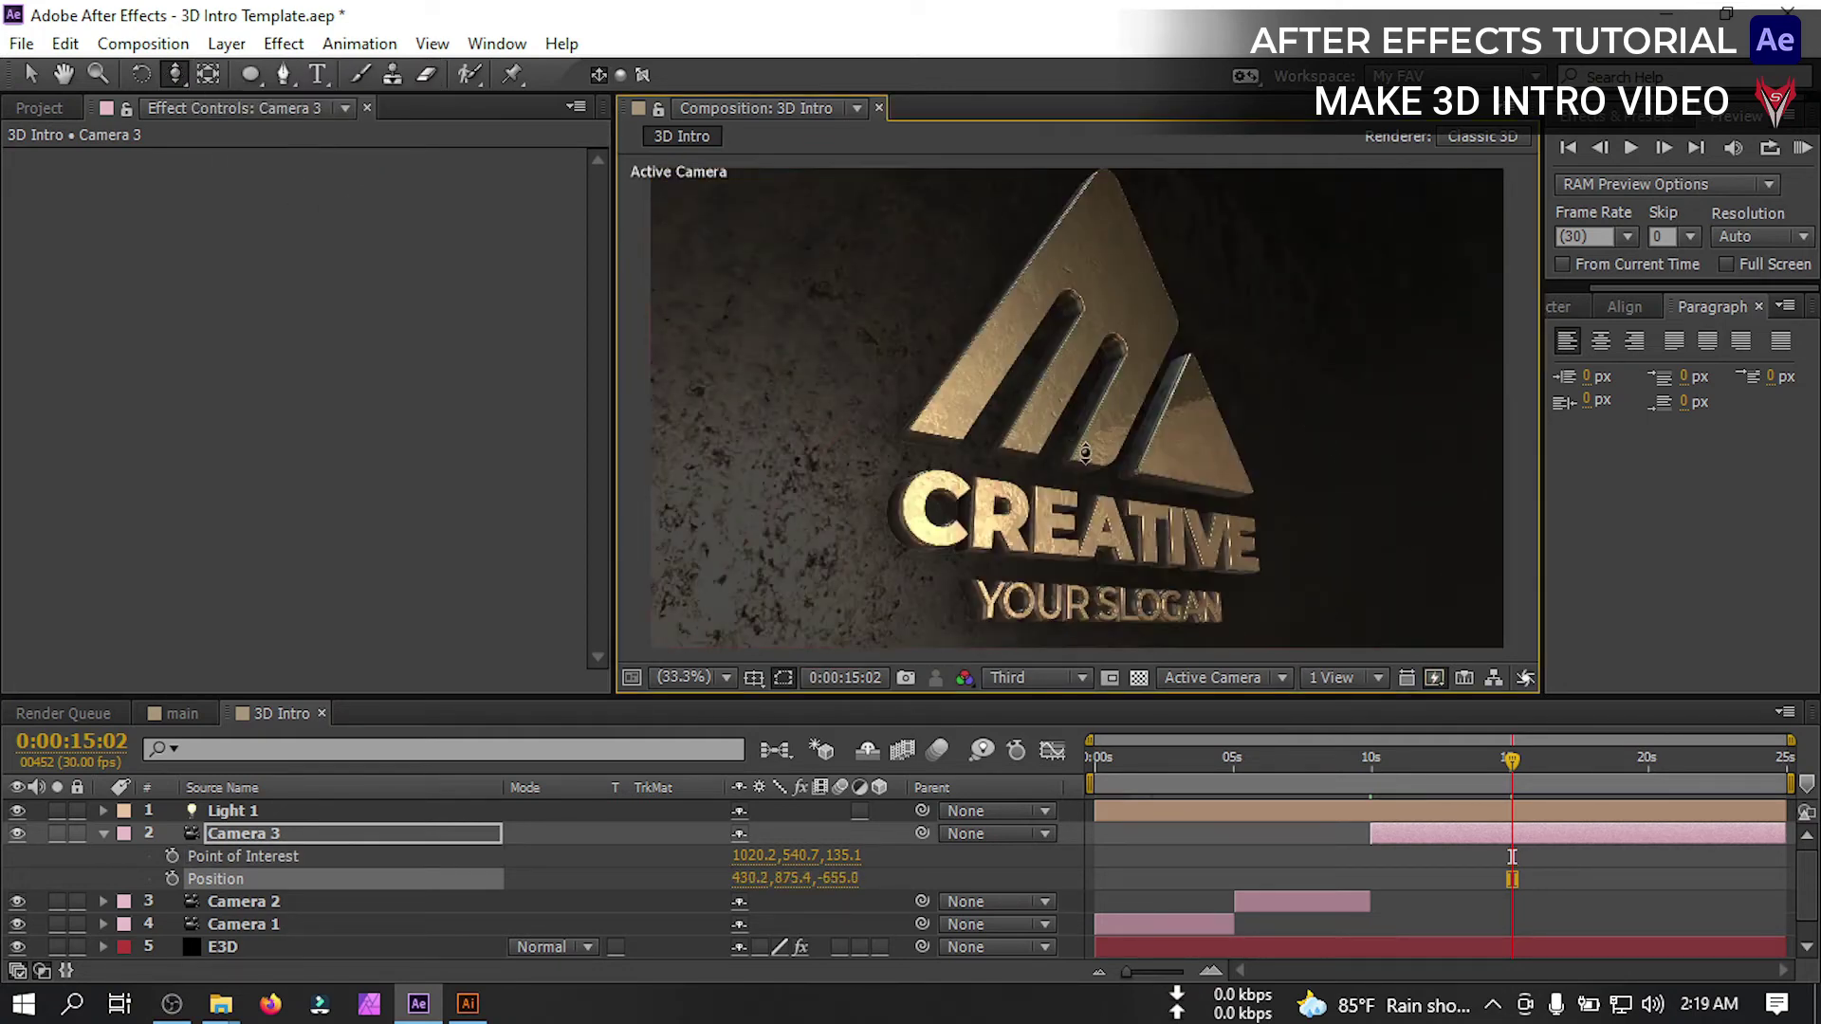
left_click_drag(1113, 360, 1113, 420)
left_click_drag(175, 73, 266, 99)
left_click_drag(1063, 455, 1131, 468)
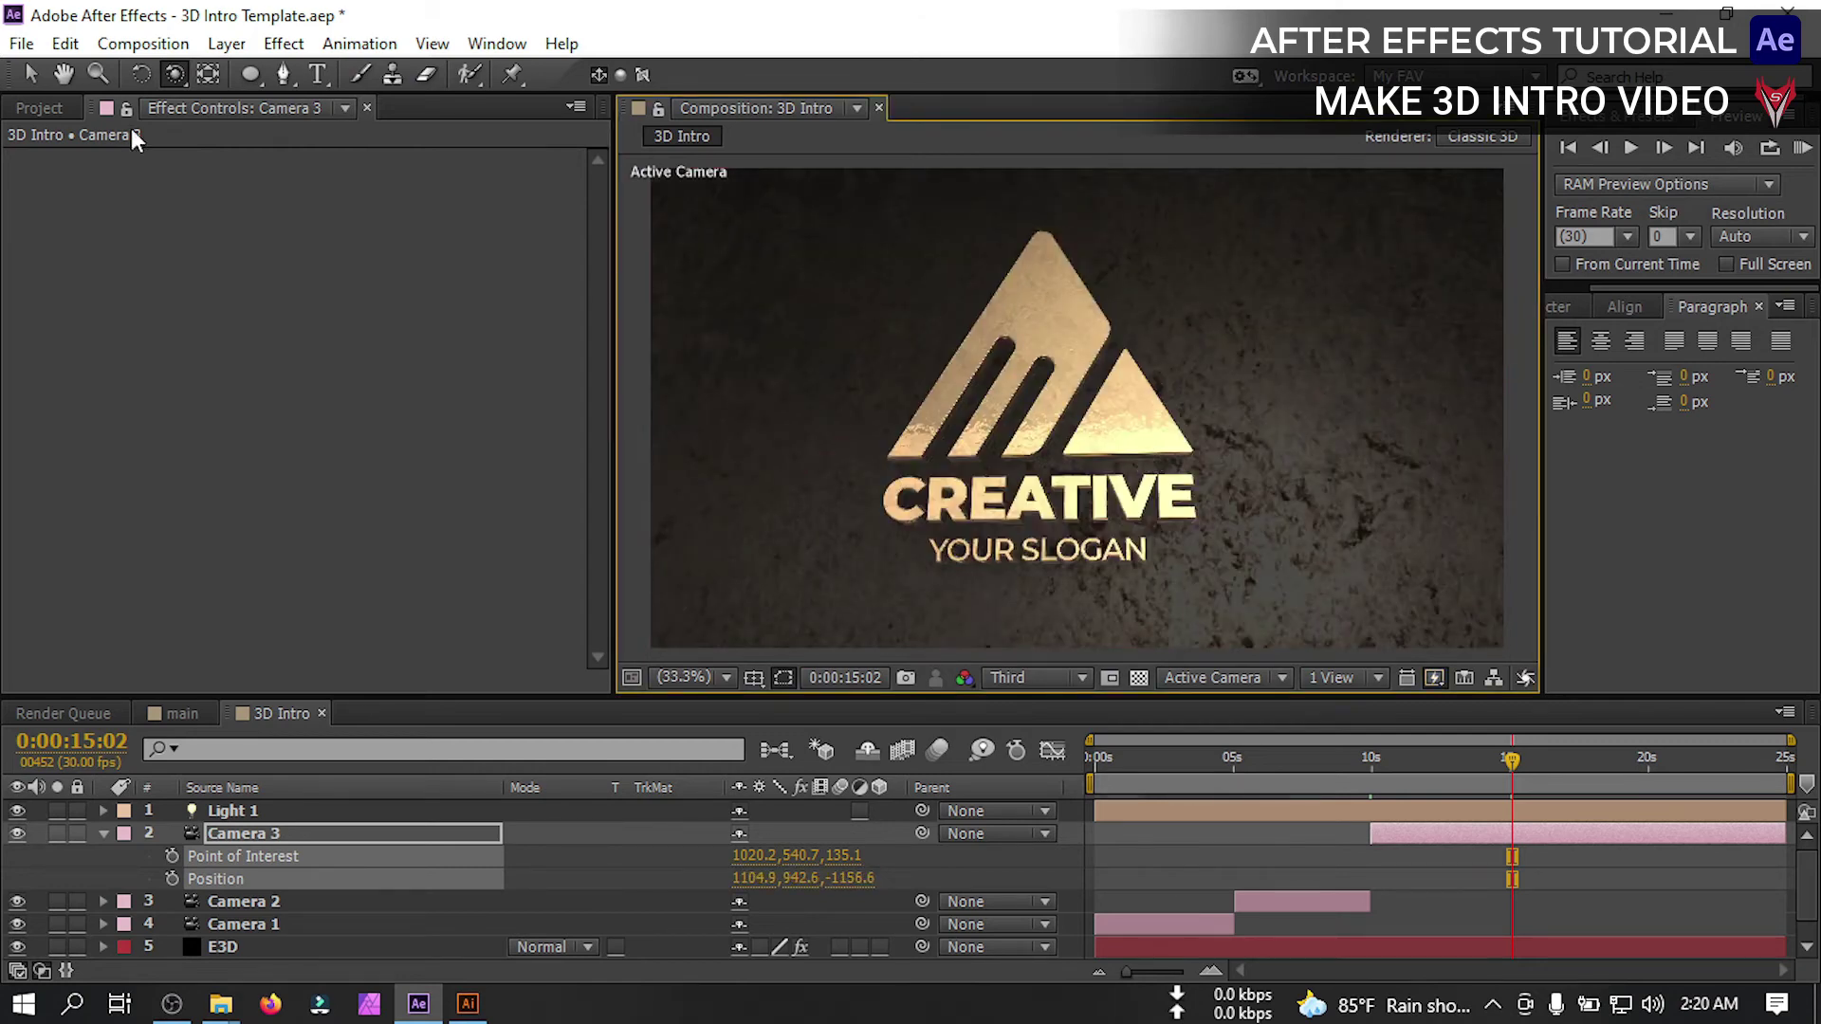
left_click_drag(174, 73, 285, 138)
left_click_drag(973, 461, 995, 455)
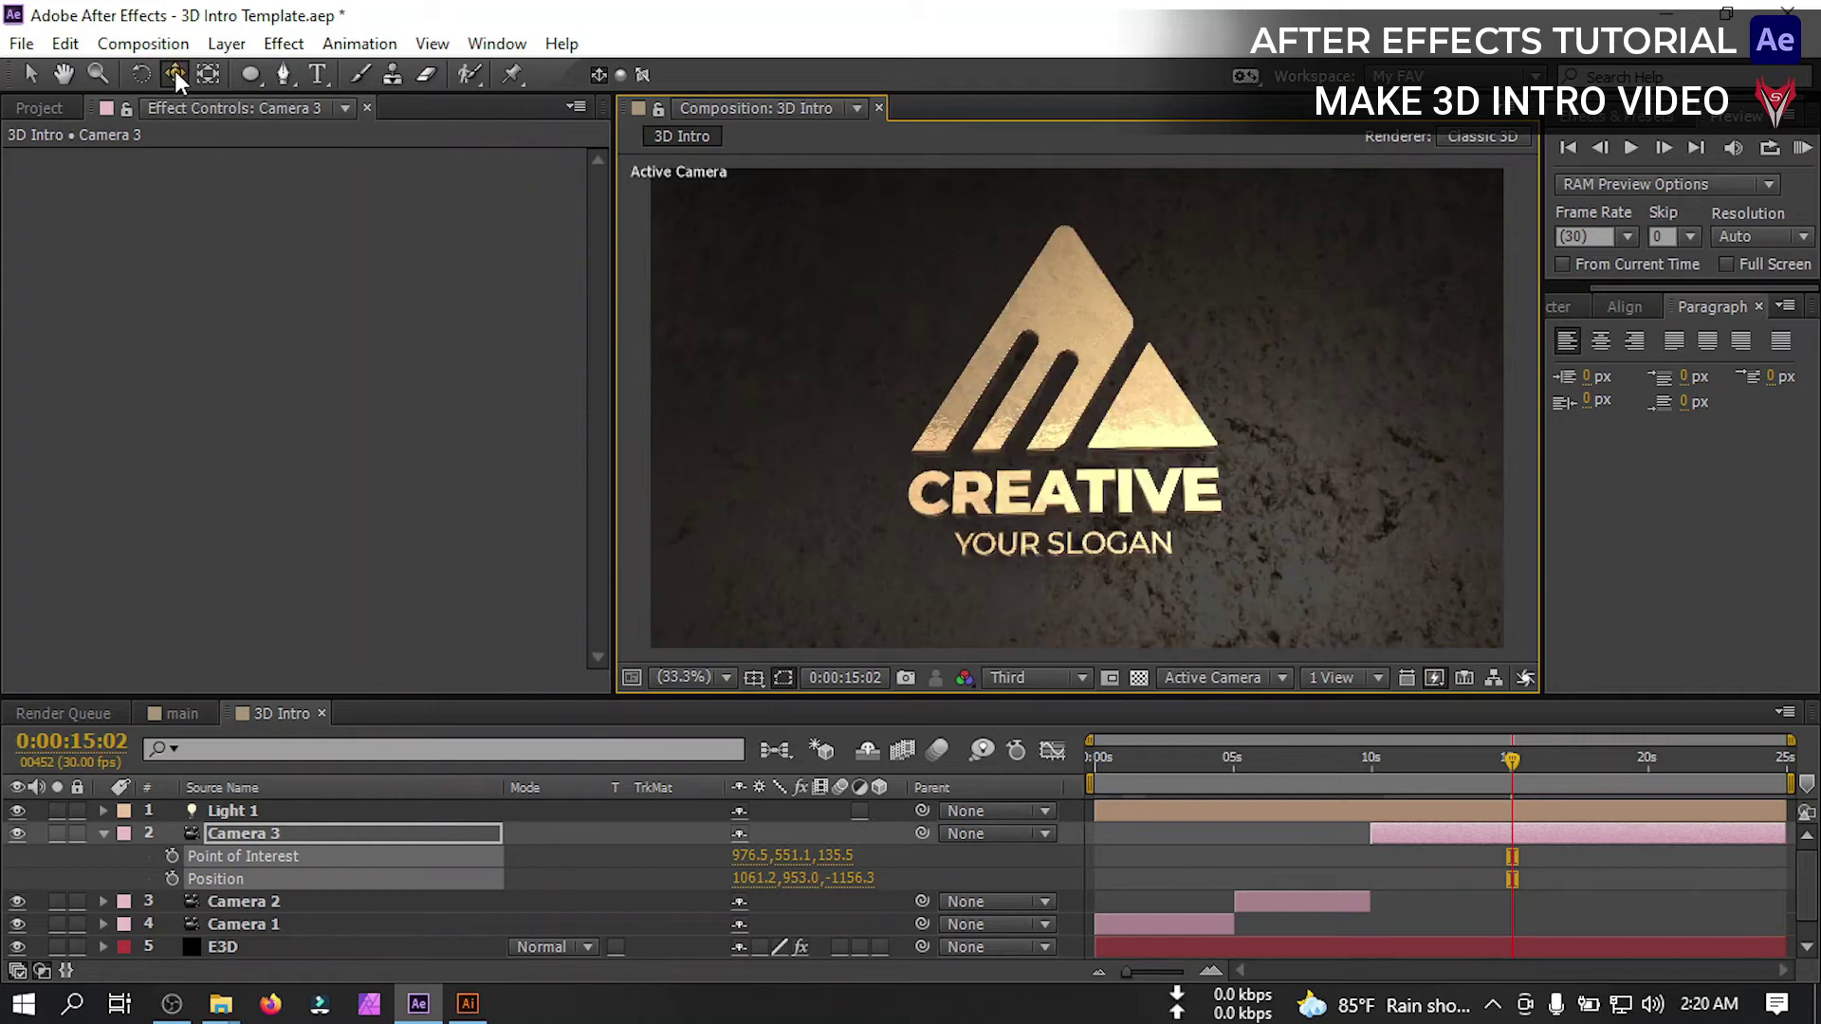
left_click_drag(174, 73, 284, 161)
left_click_drag(999, 390, 953, 391)
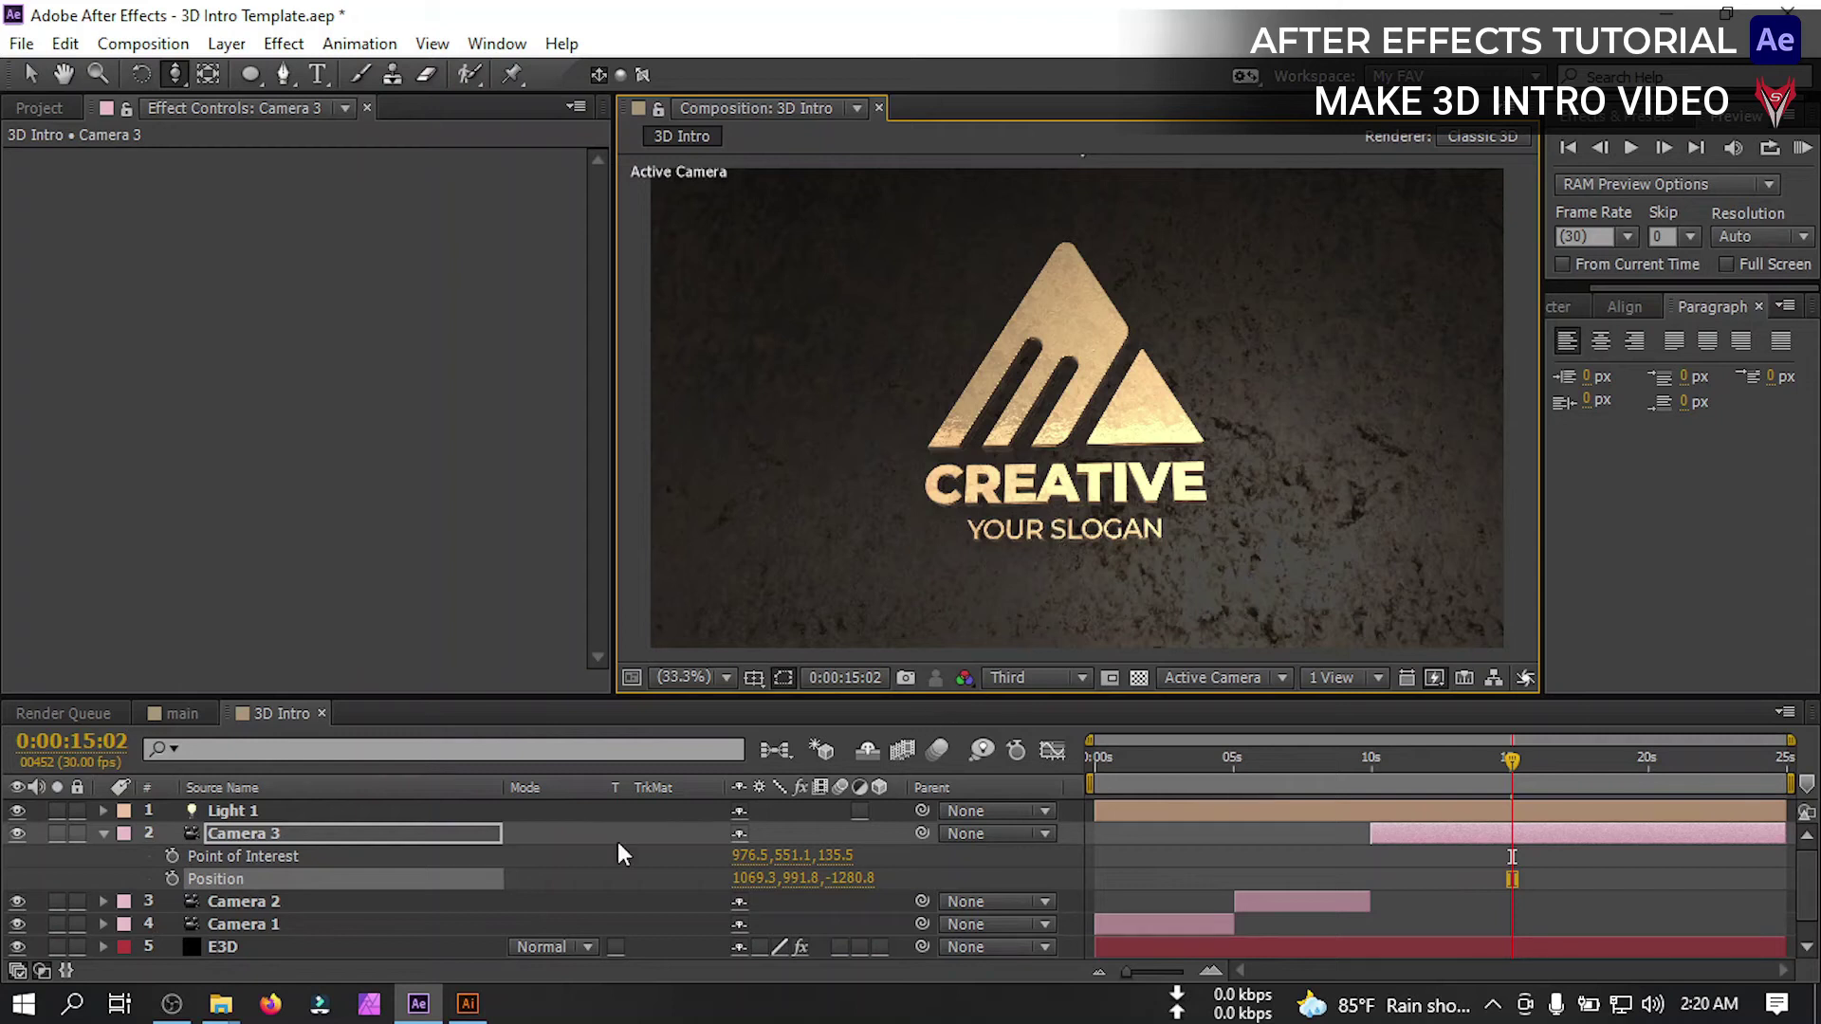
left_click(172, 856)
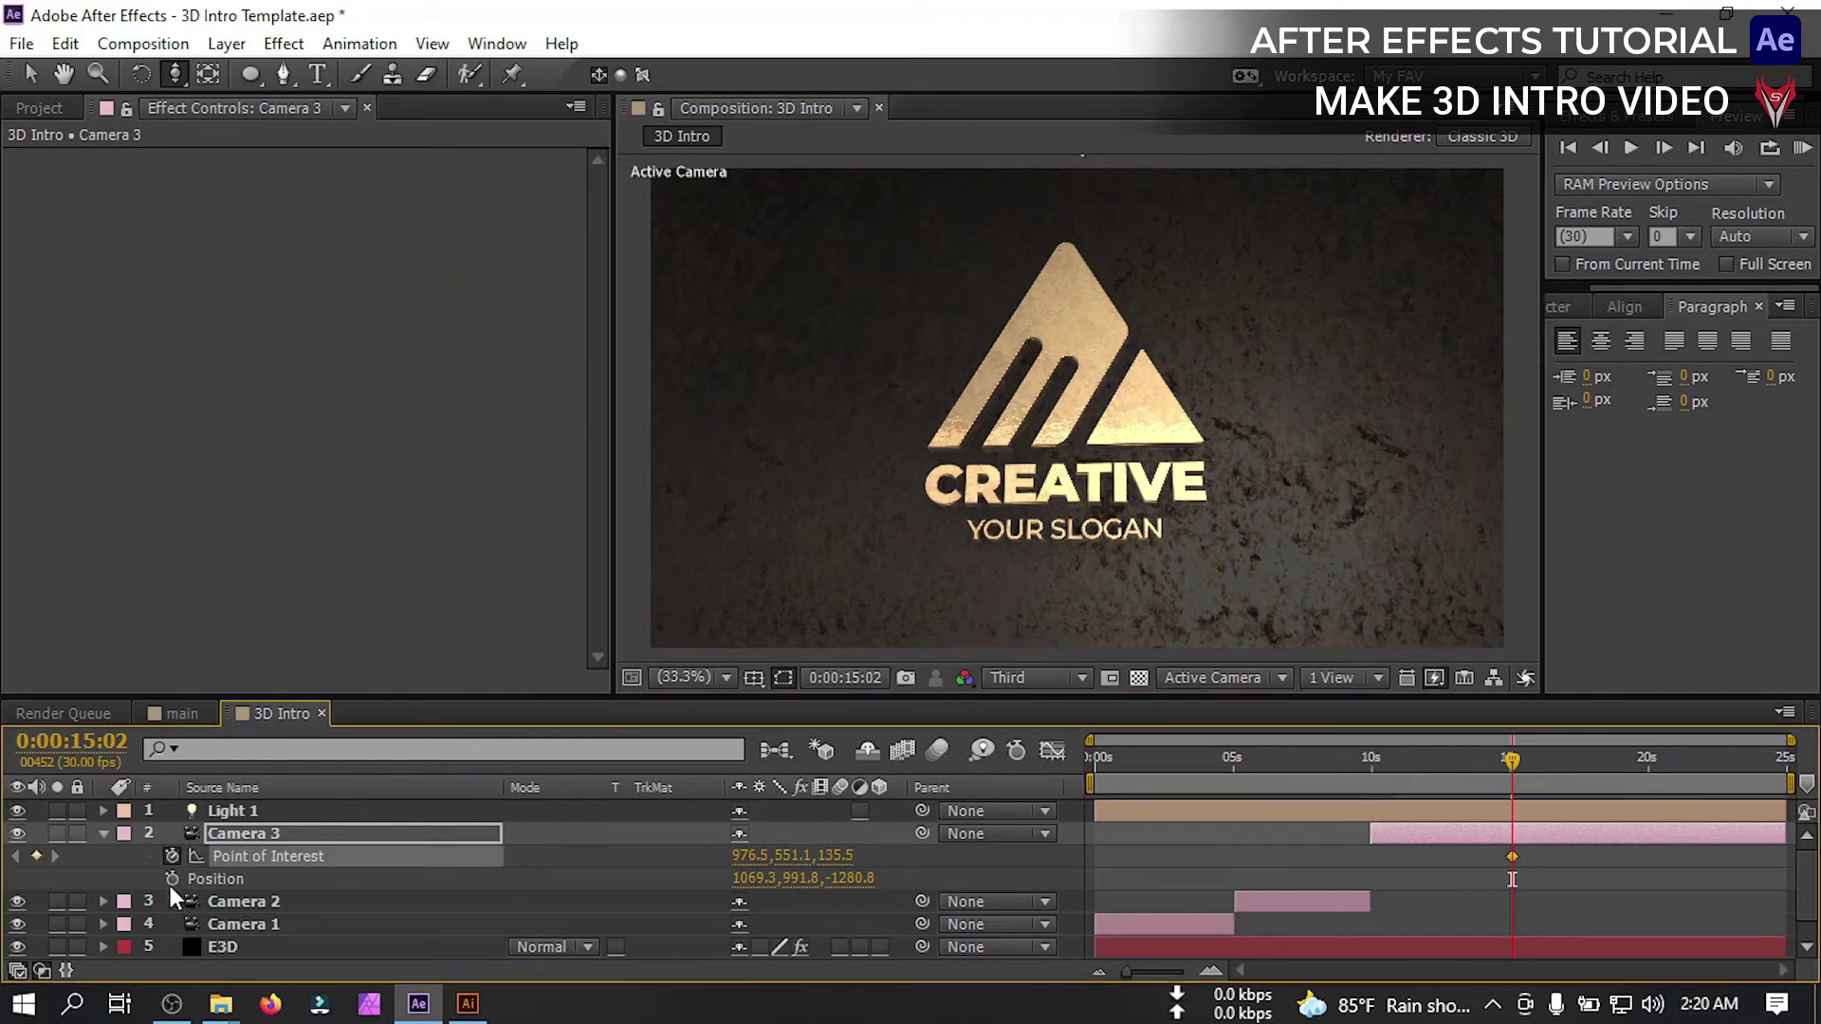
left_click(171, 878)
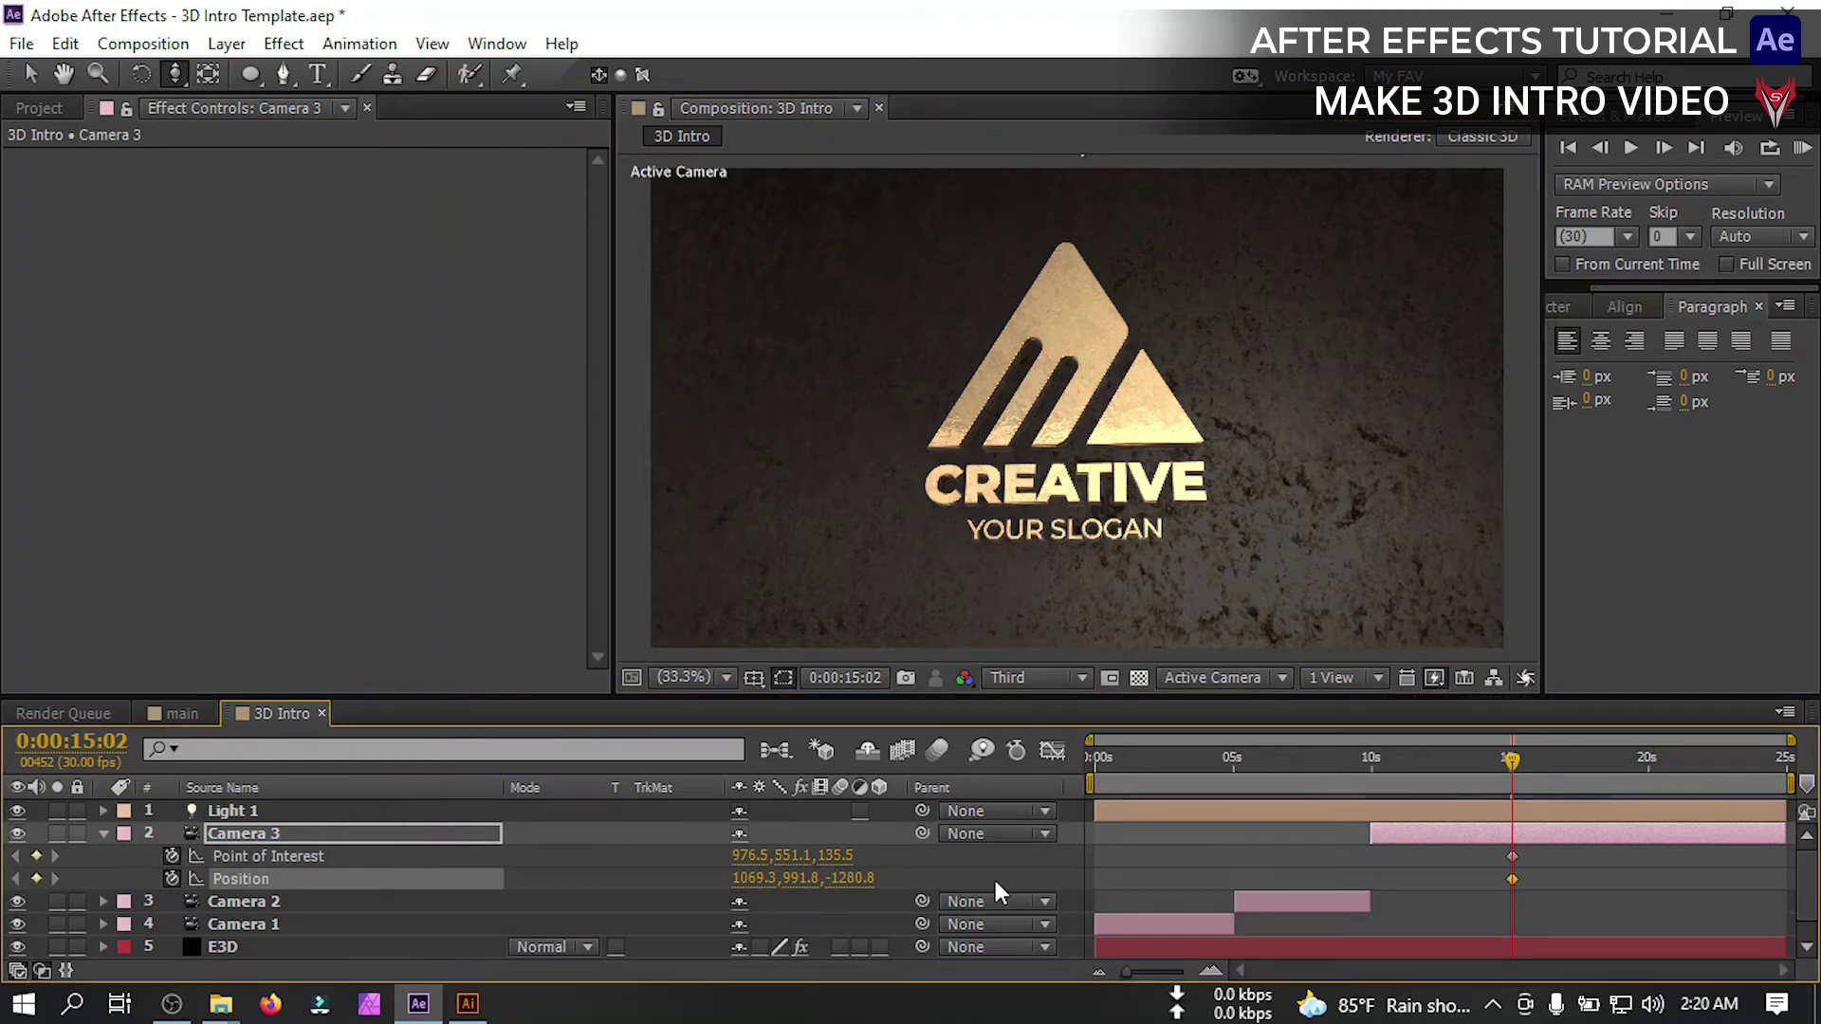
At 9:29, dolly Camera 3 in to a close-up of the gold logo
left_click(1374, 776)
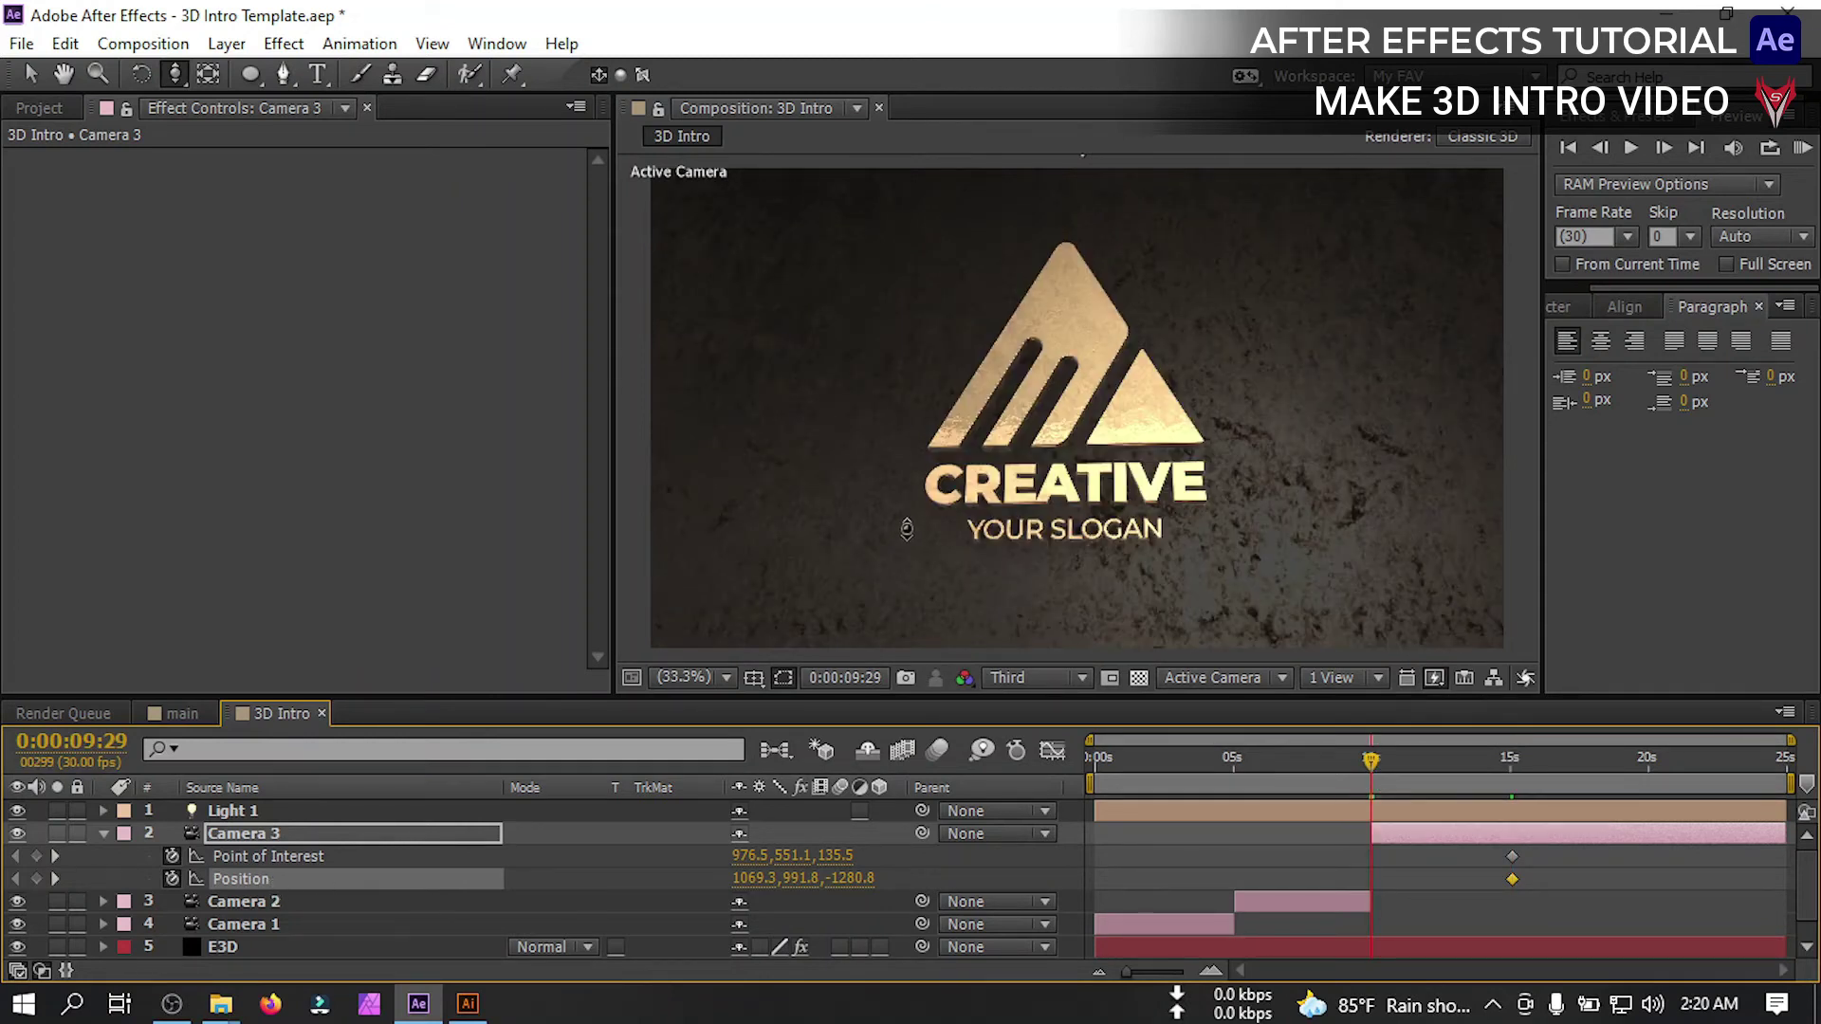
left_click_drag(1051, 454, 1059, 277)
left_click_drag(174, 74, 218, 99)
left_click_drag(948, 427, 854, 493)
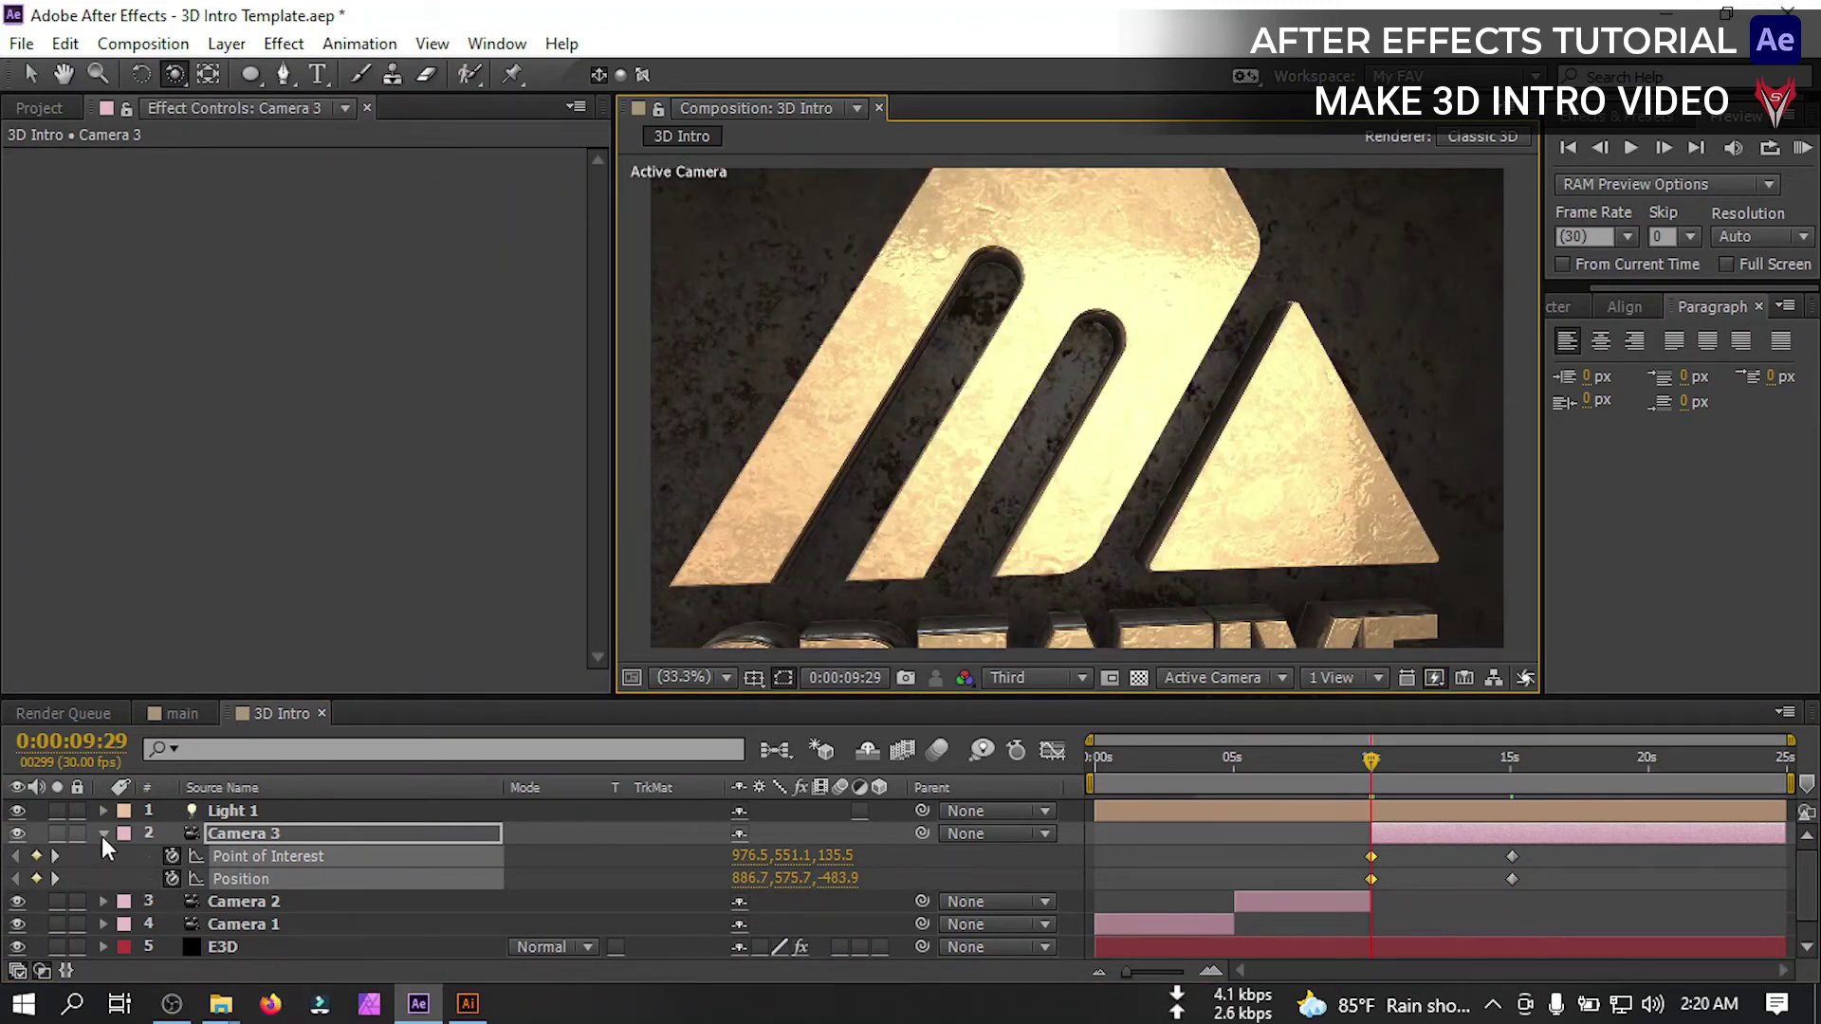
Keyframe Camera 3's Orientation level at 15:02 and rolled to 75° Z at 9:29
left_click(99, 836)
left_click(102, 835)
scroll(161, 906, "down", 1)
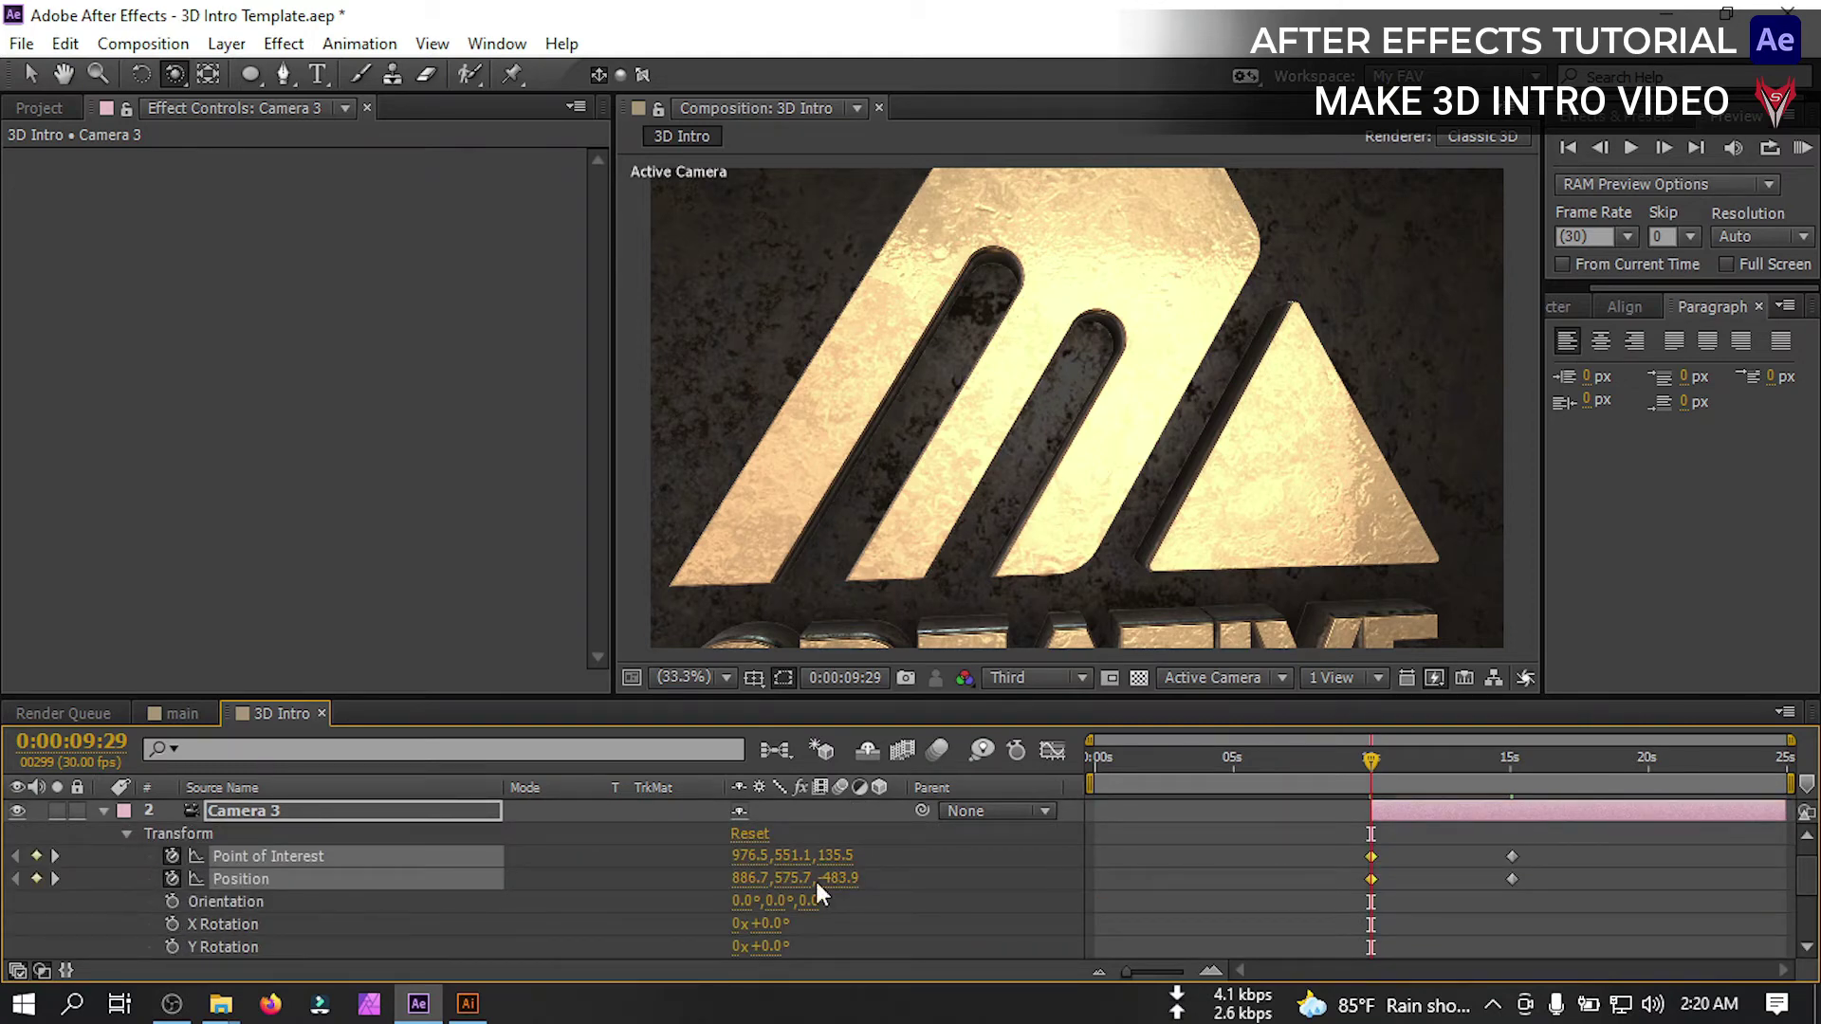
left_click(1511, 765)
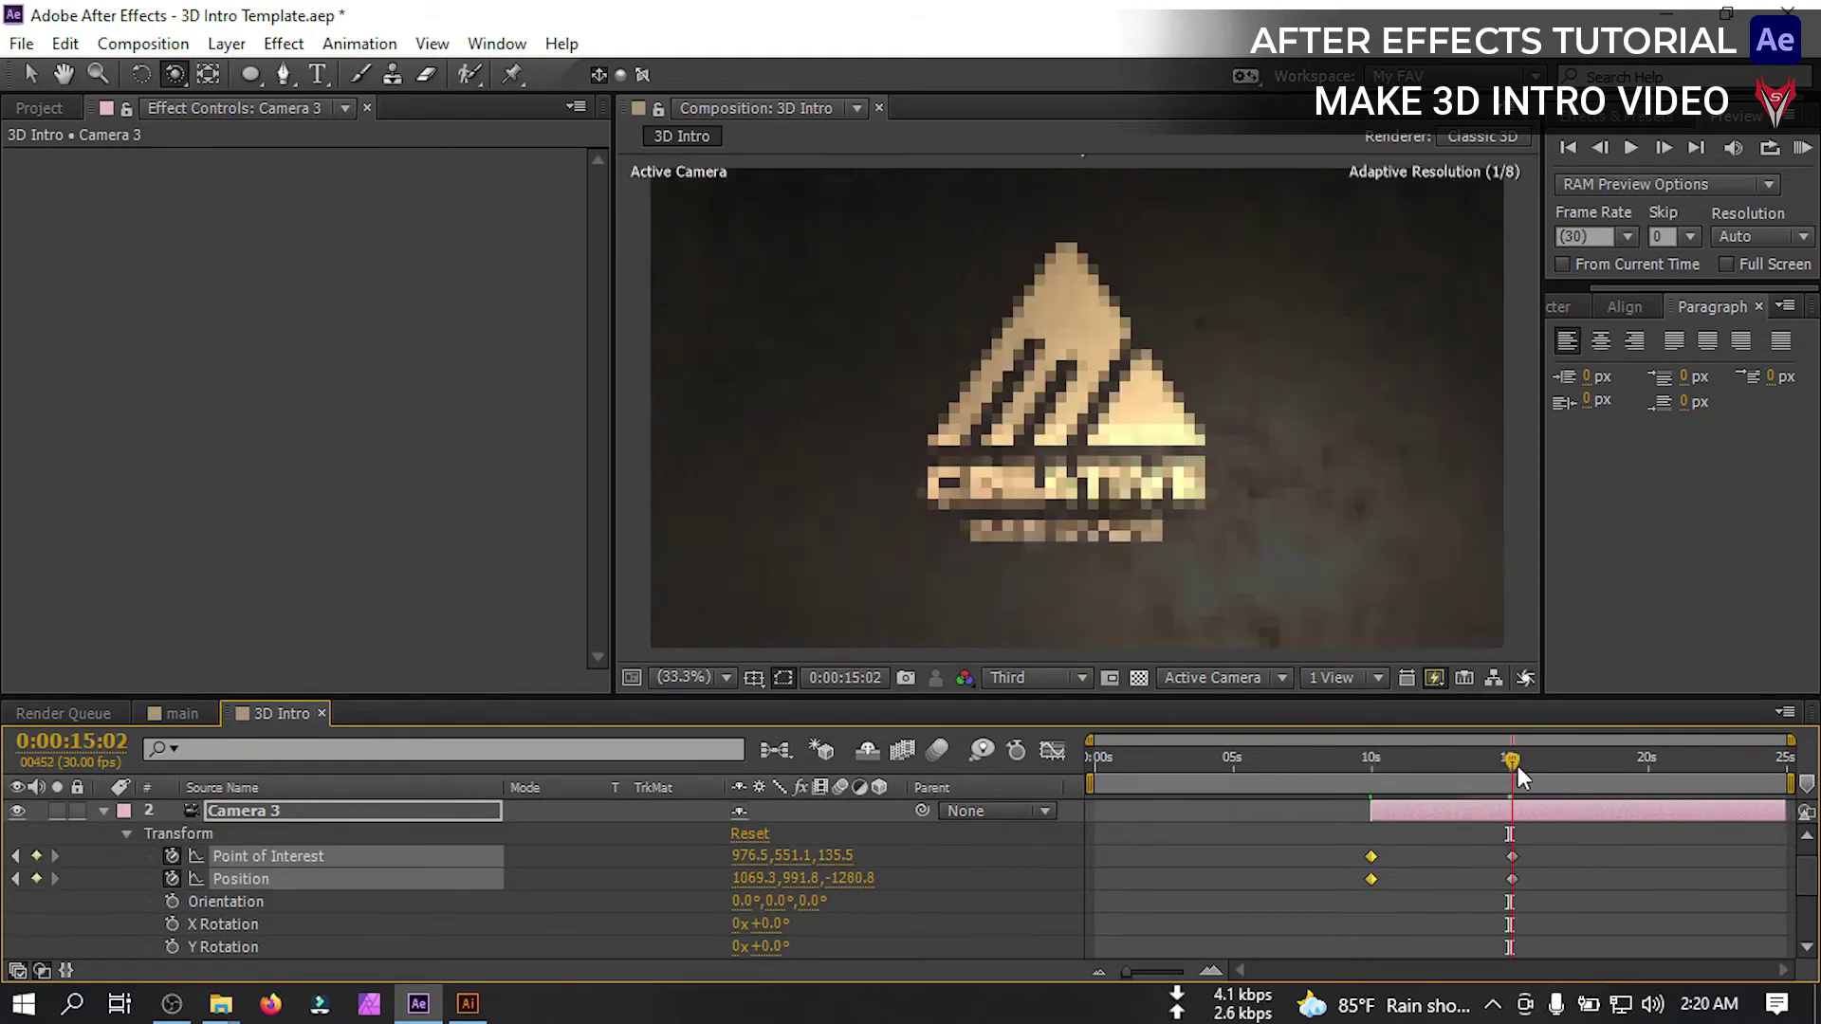
left_click(172, 905)
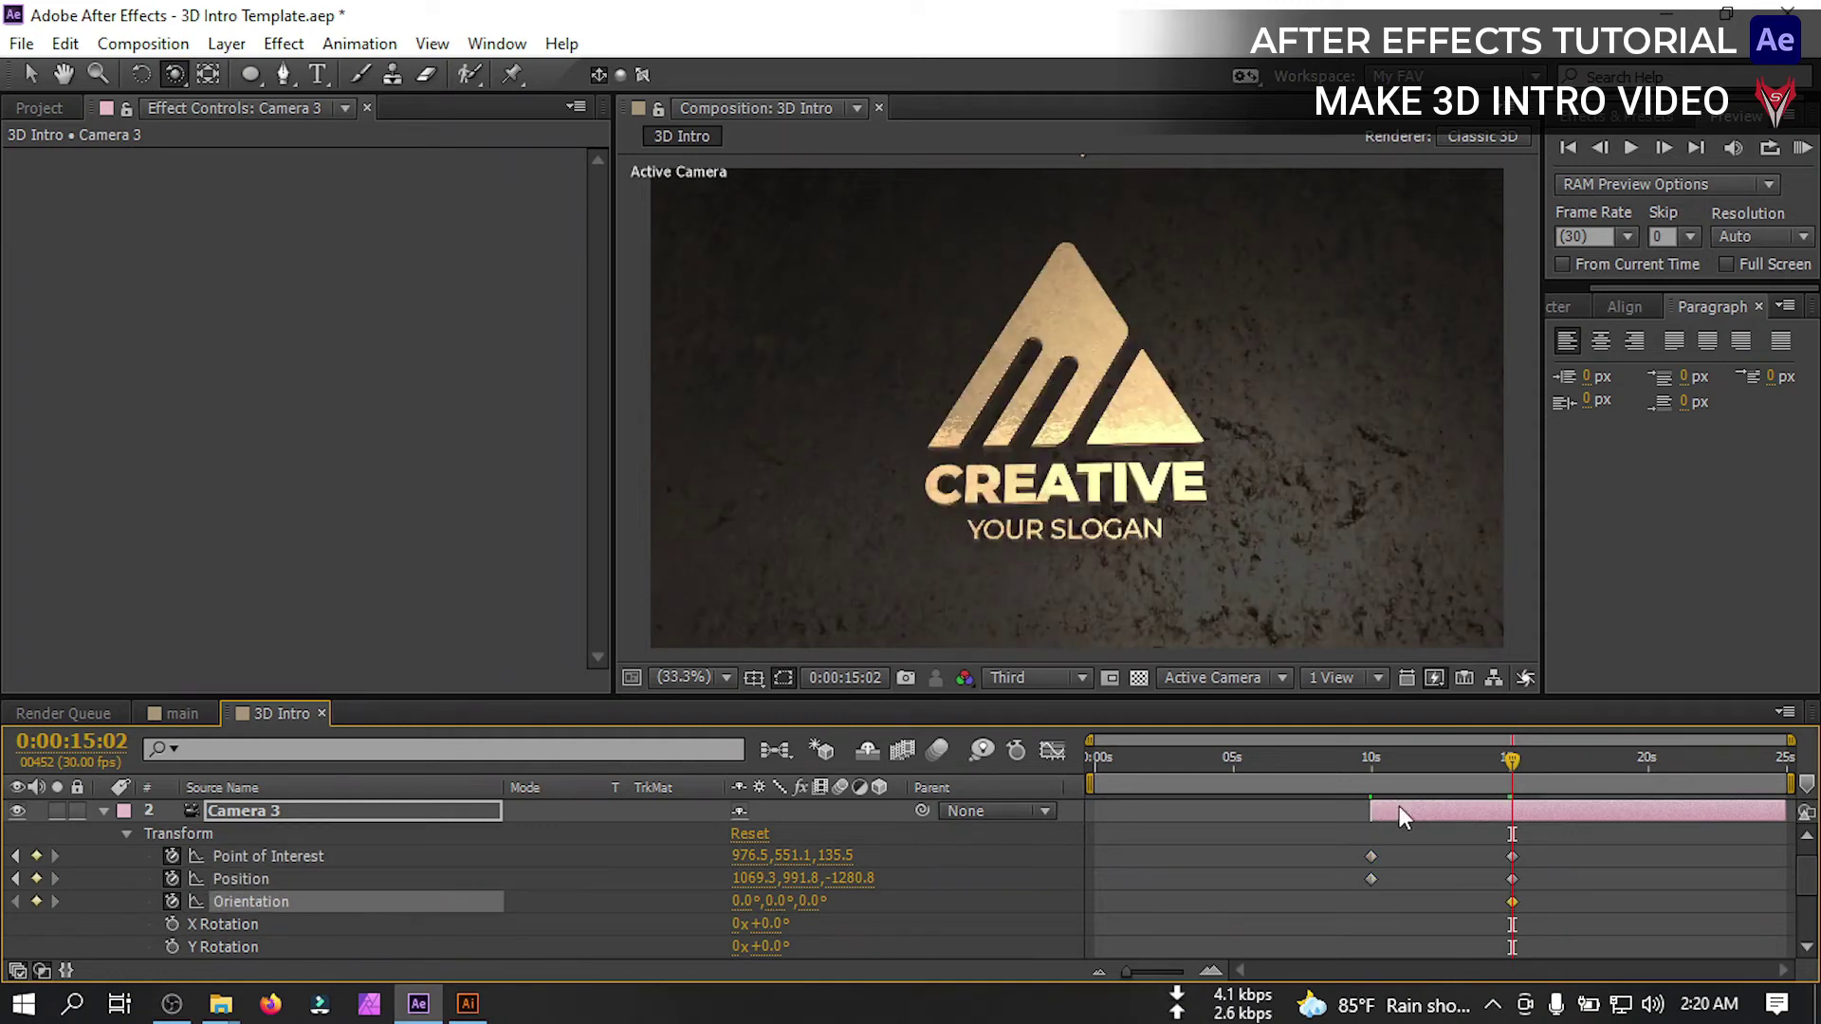
left_click(1383, 776, "shift")
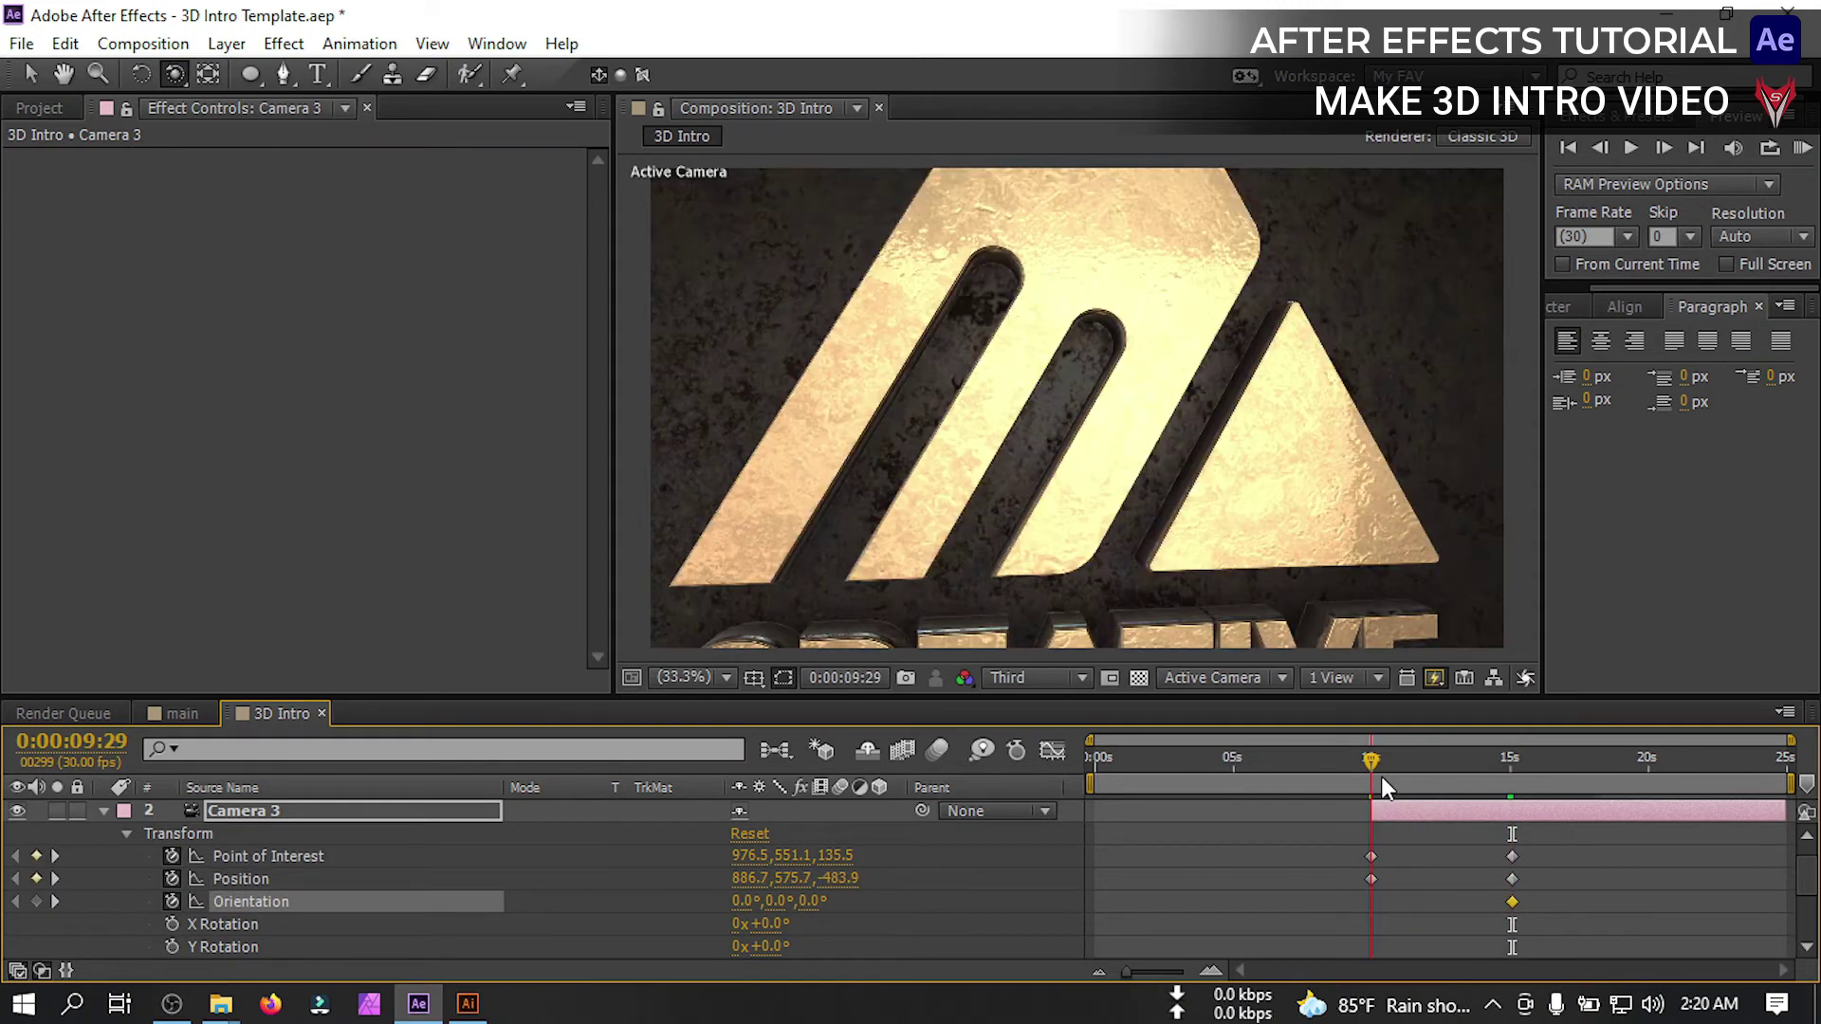
mouse_move(817, 901)
left_mouse_down()
mouse_move(783, 899)
mouse_move(913, 908)
mouse_move(836, 904)
left_mouse_up()
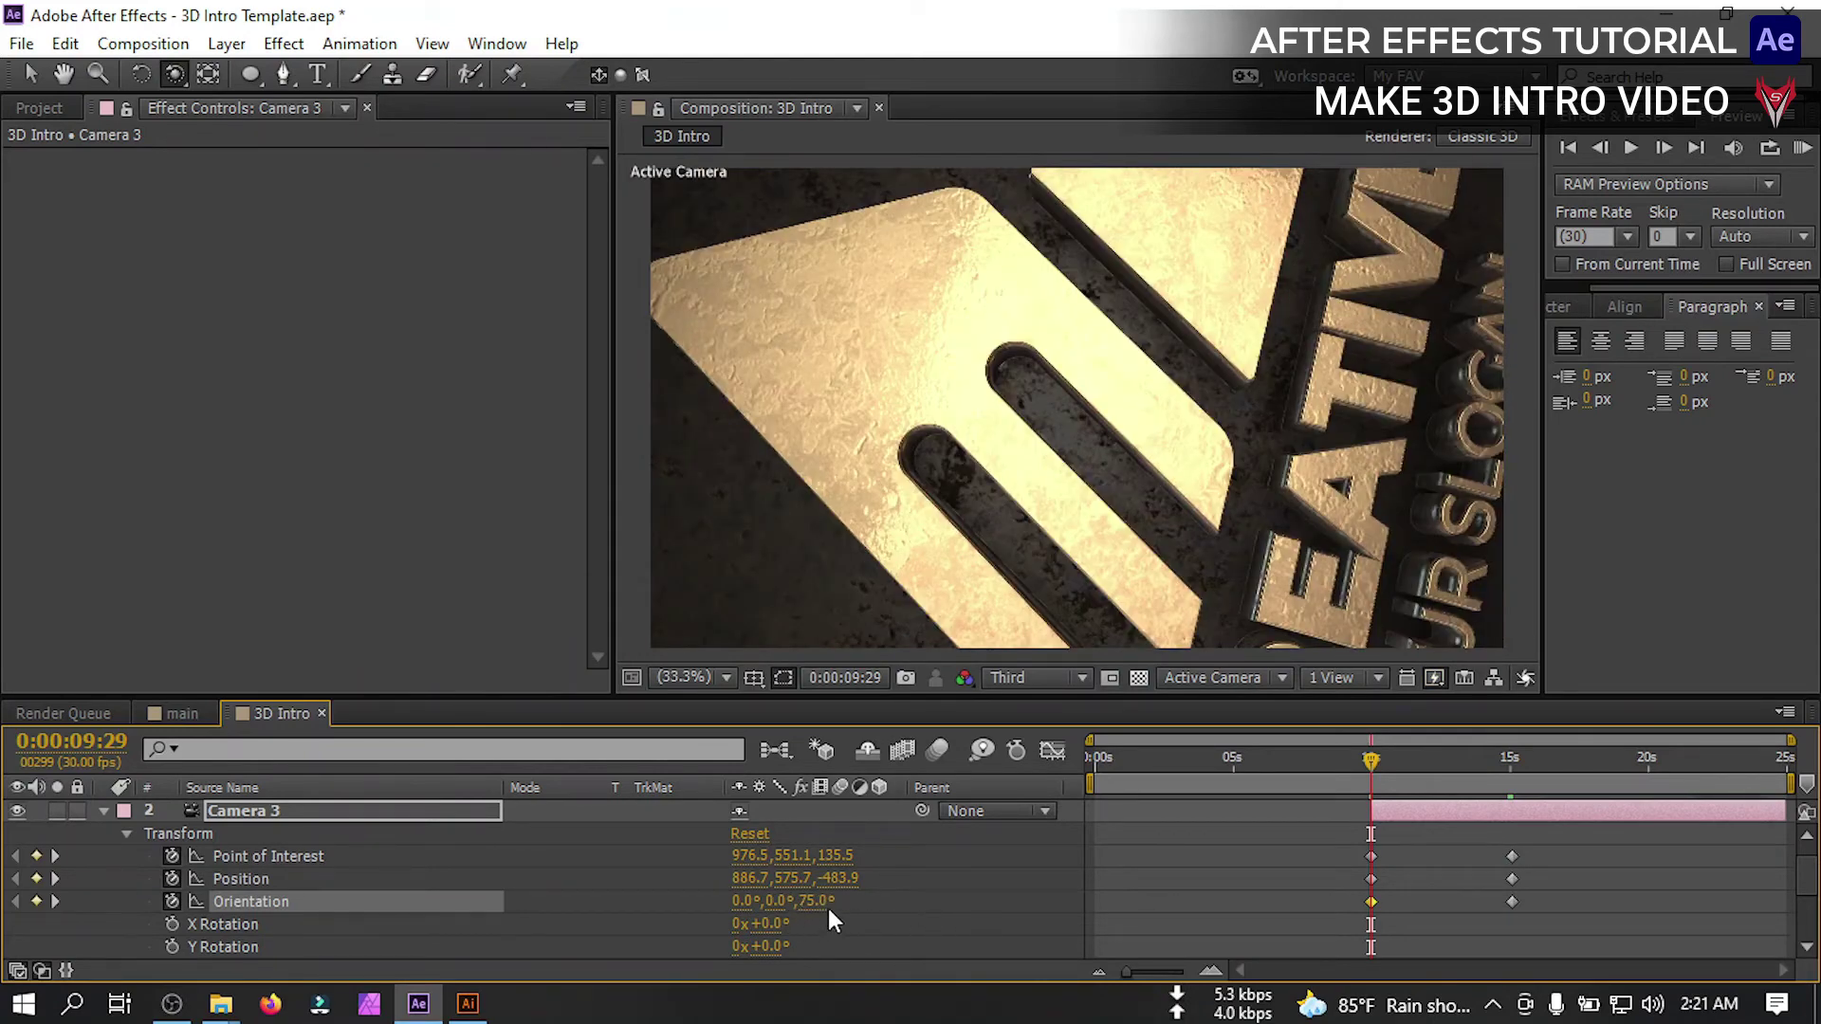
Shorten the work area to end near 15 seconds
left_click(103, 810)
left_click(266, 856)
left_click_drag(1123, 781, 1369, 782)
left_click_drag(1791, 784, 1518, 783)
left_click(245, 813)
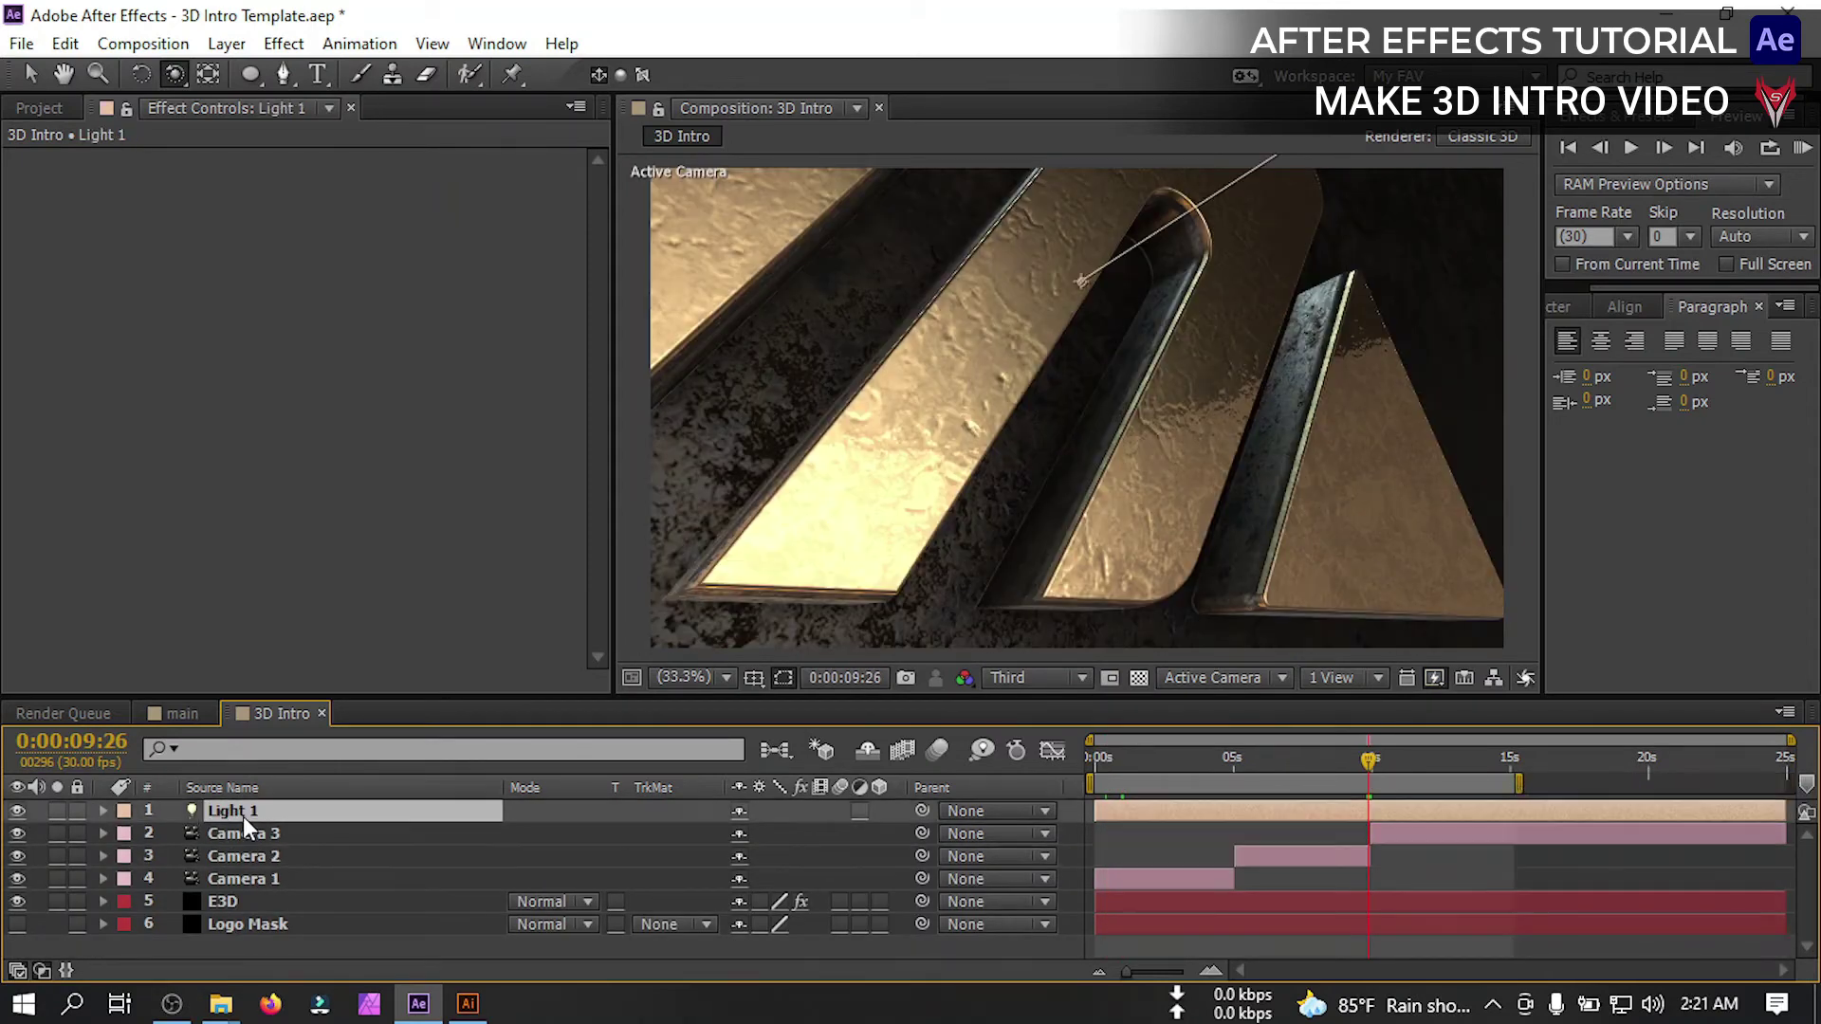
Add a new adjustment layer and rename it Curves
left_click(226, 43)
mouse_move(384, 52)
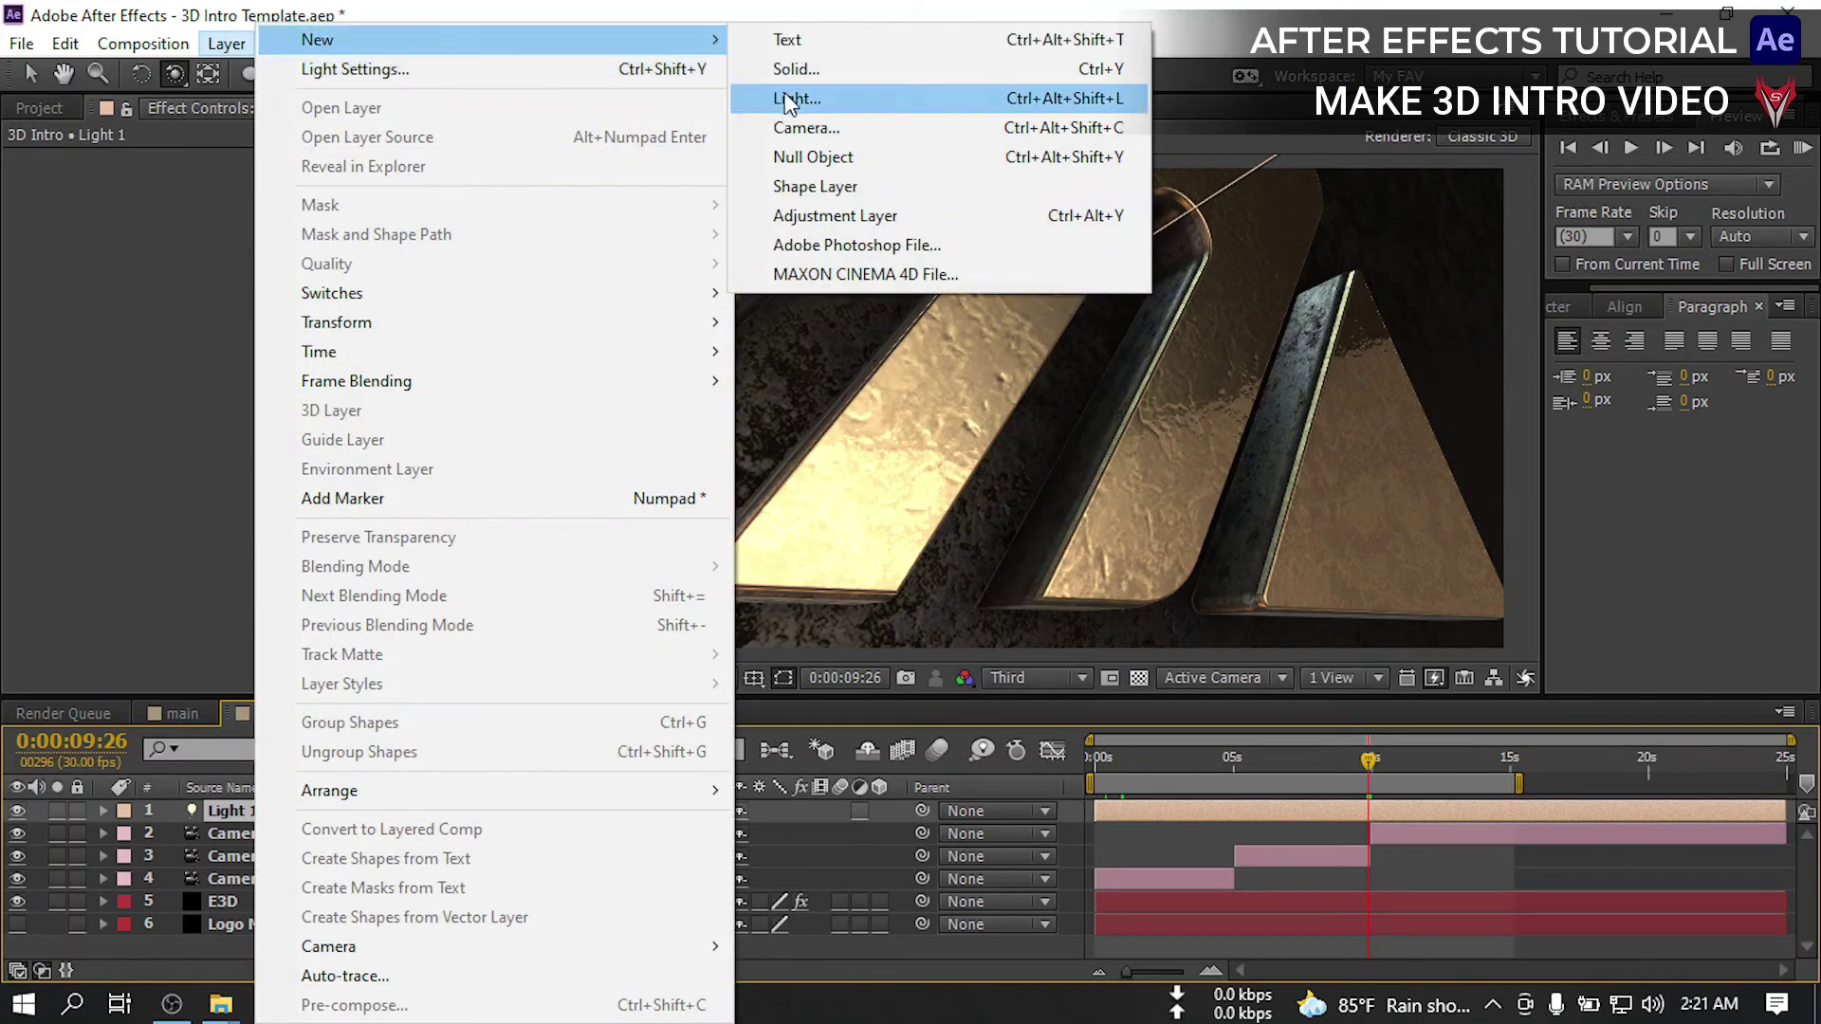
left_click(834, 218)
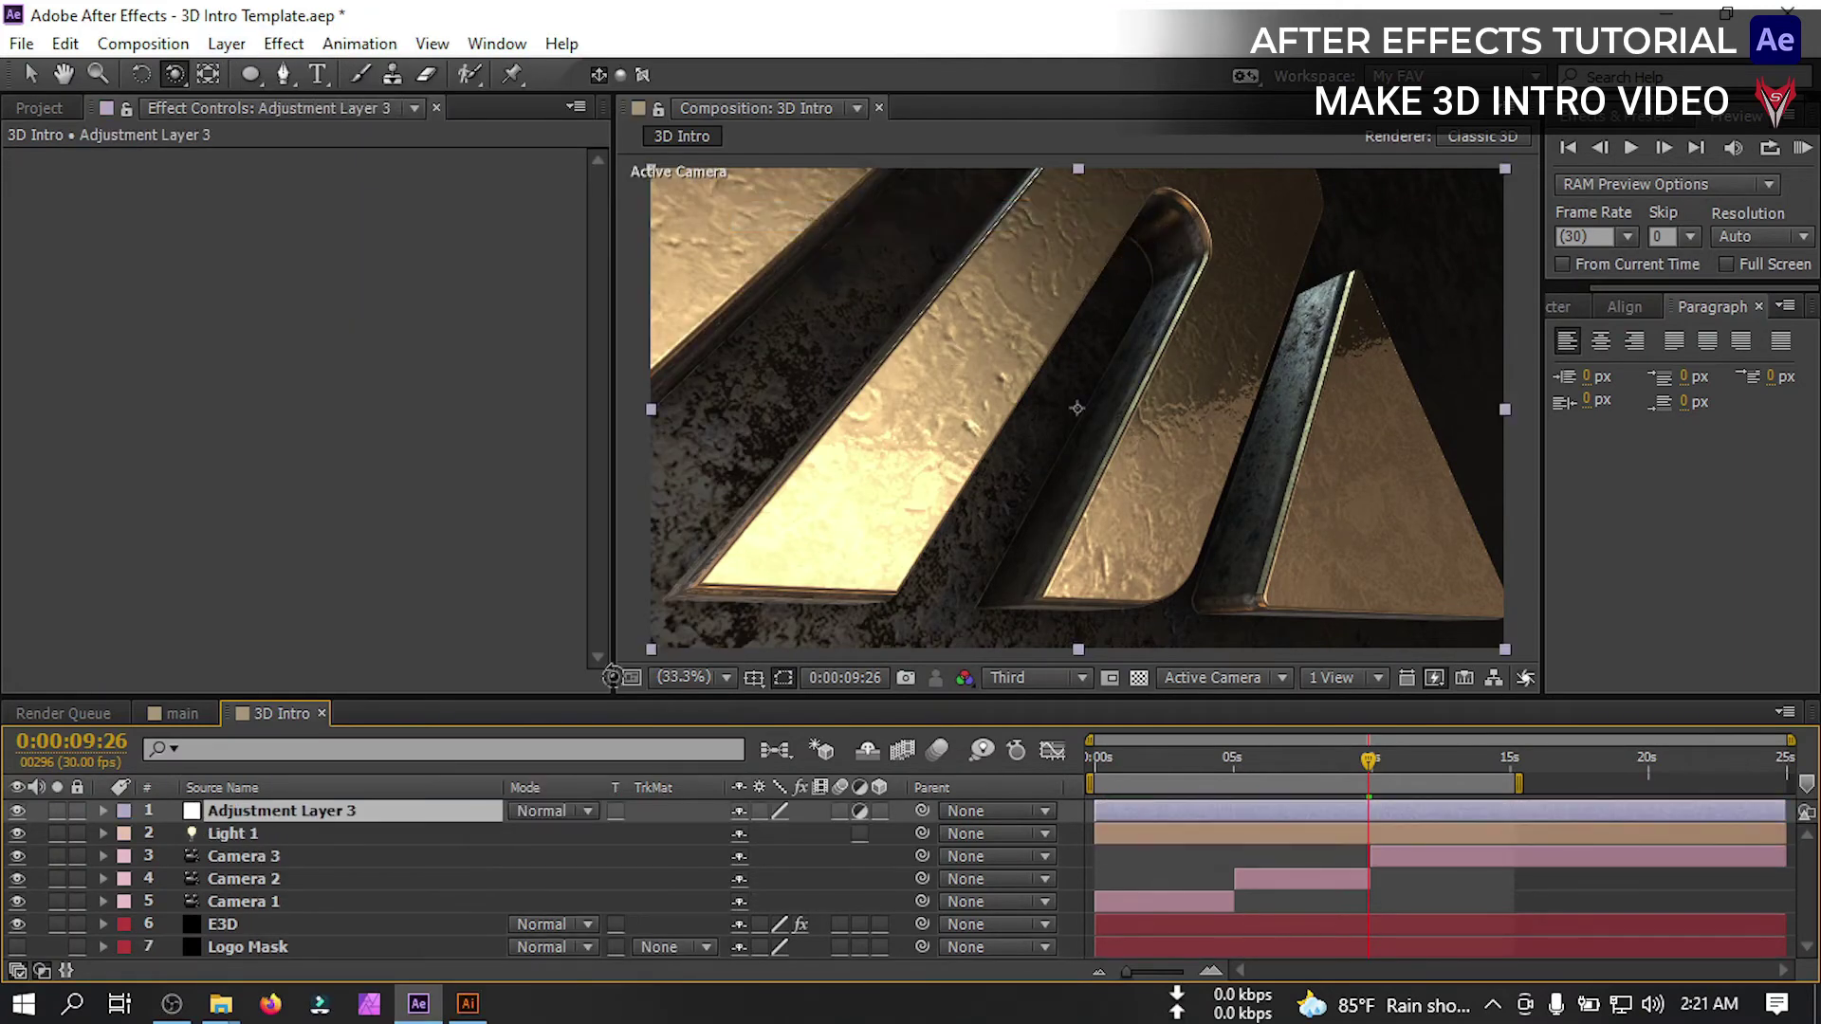
right_click(275, 821)
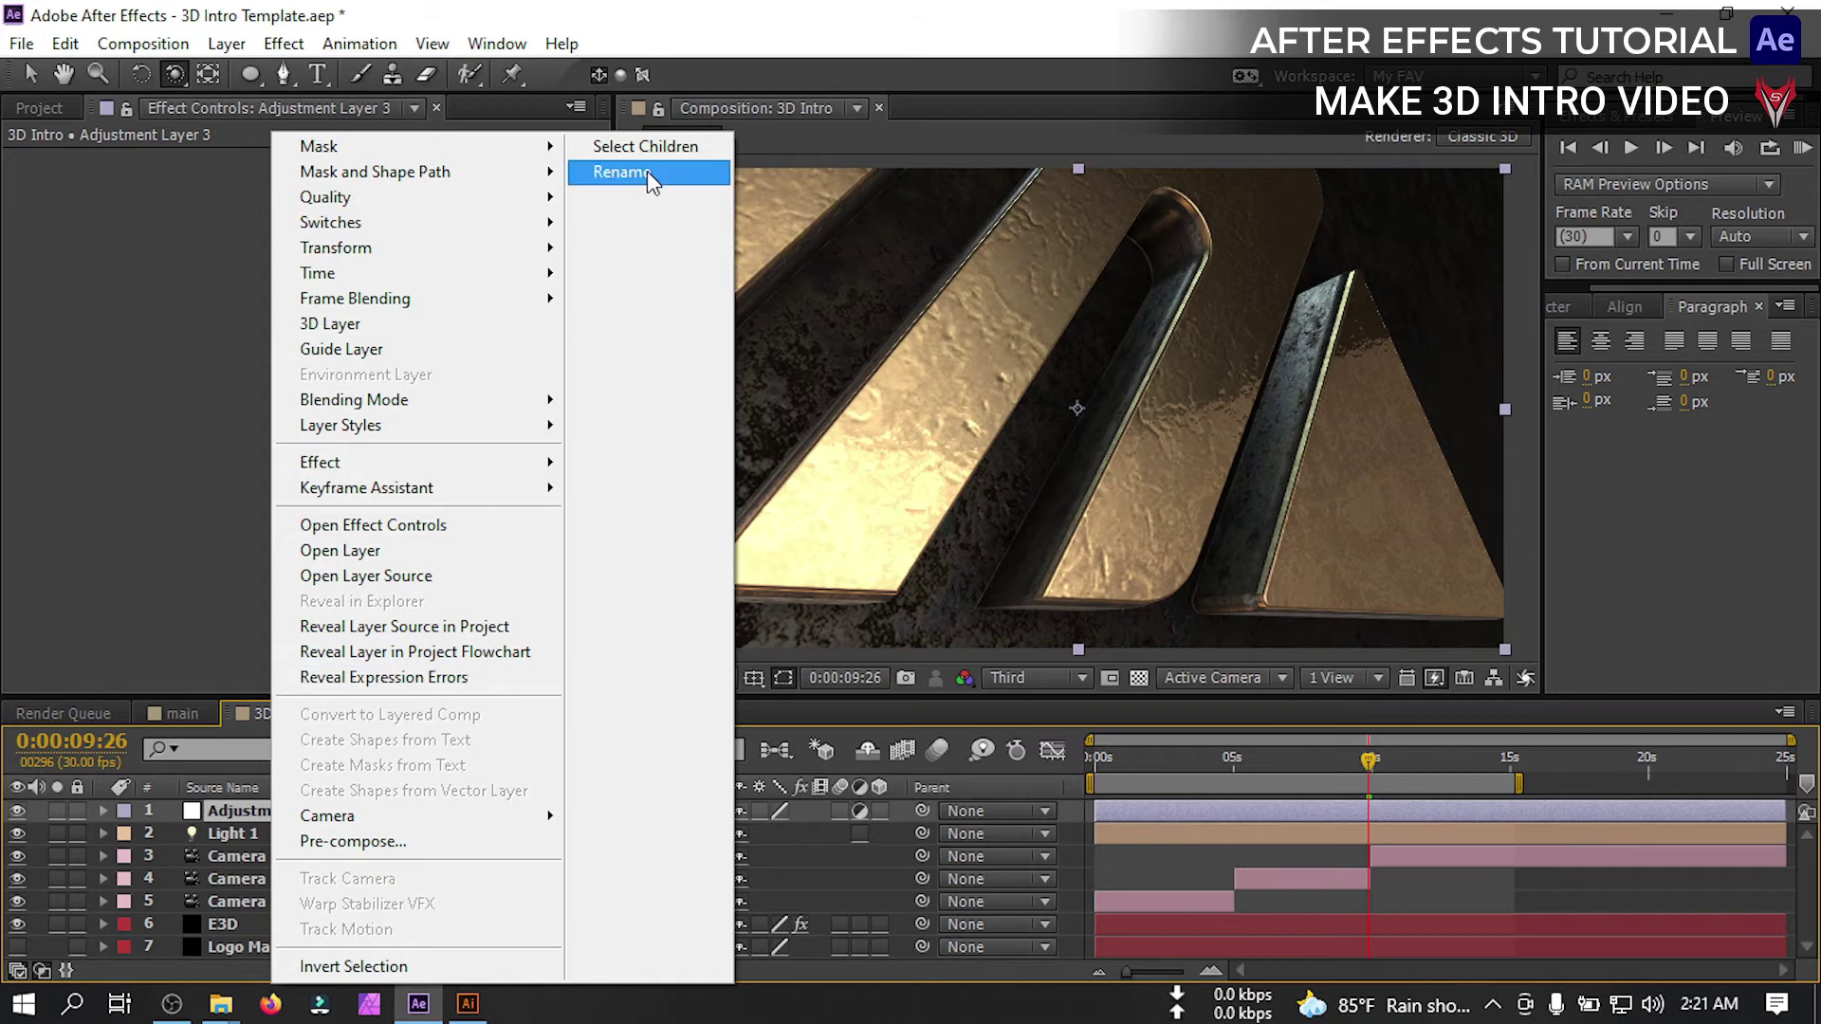
left_click(603, 171)
type("Curves")
key("Return")
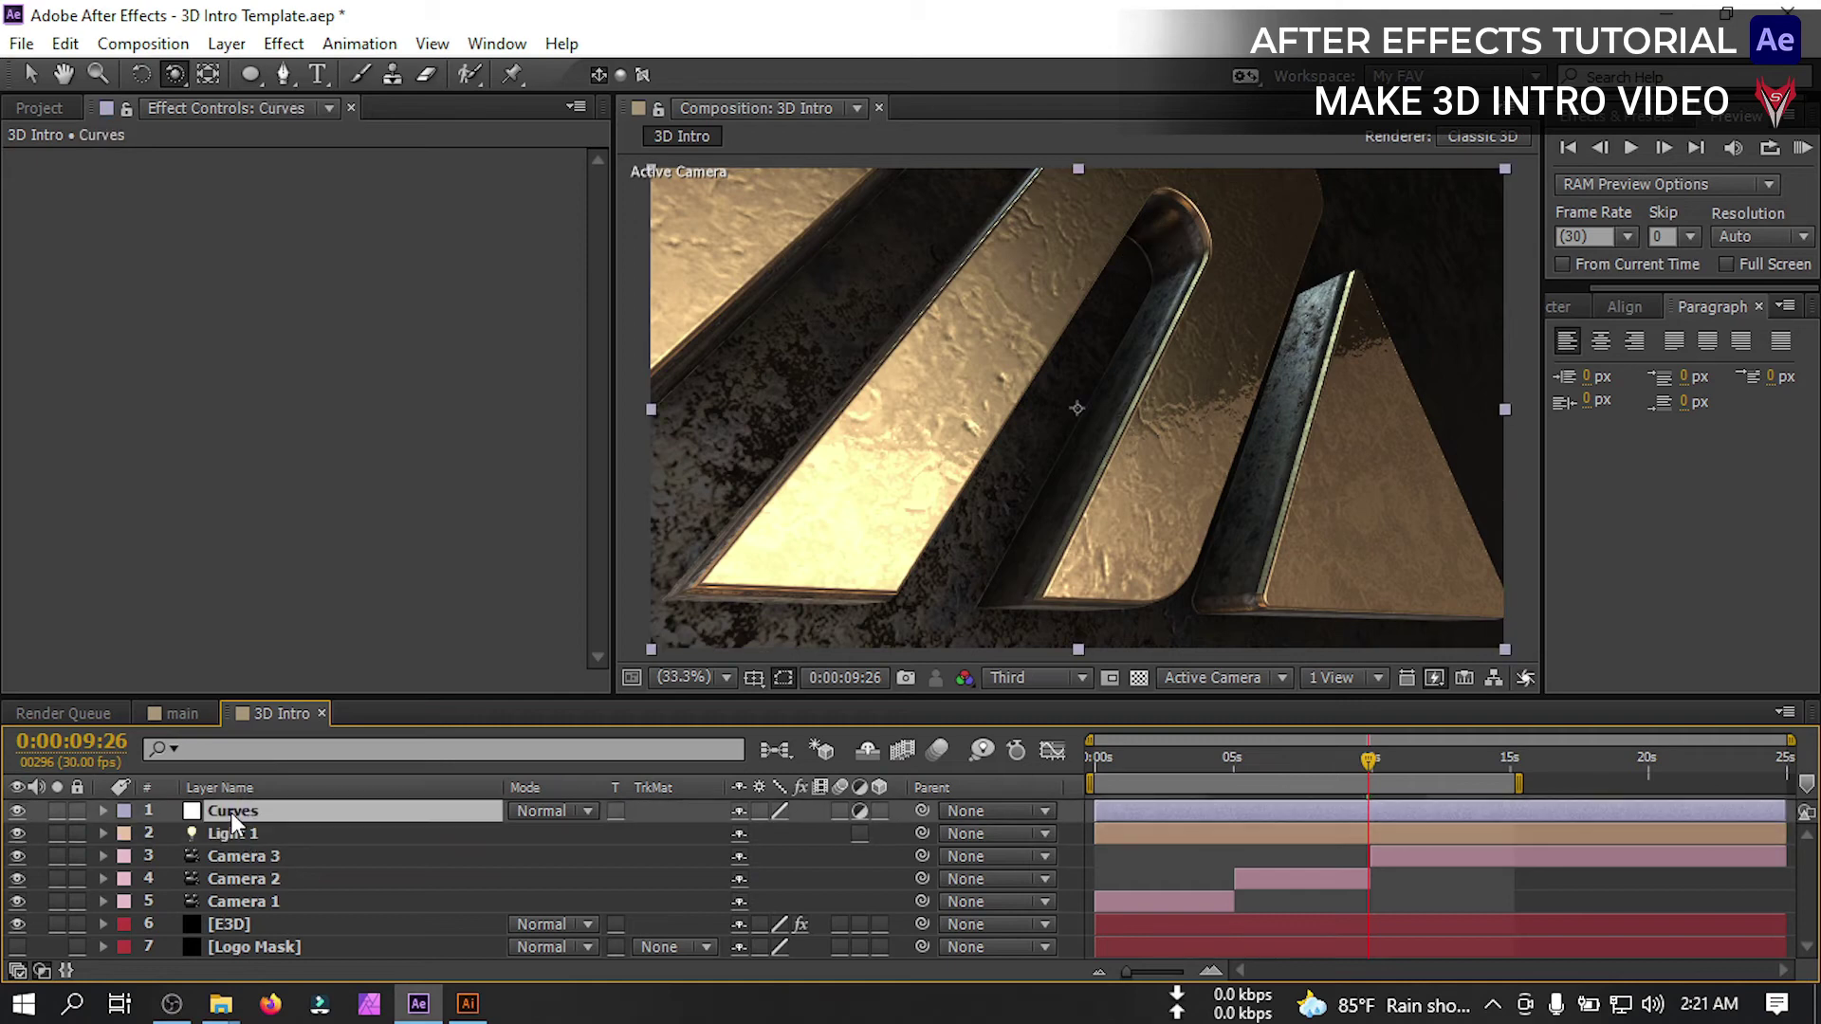
Apply the Curves effect and nudge the Red and Green channel curves, then select Blue
key("ctrl+space")
type("curve")
key("Return")
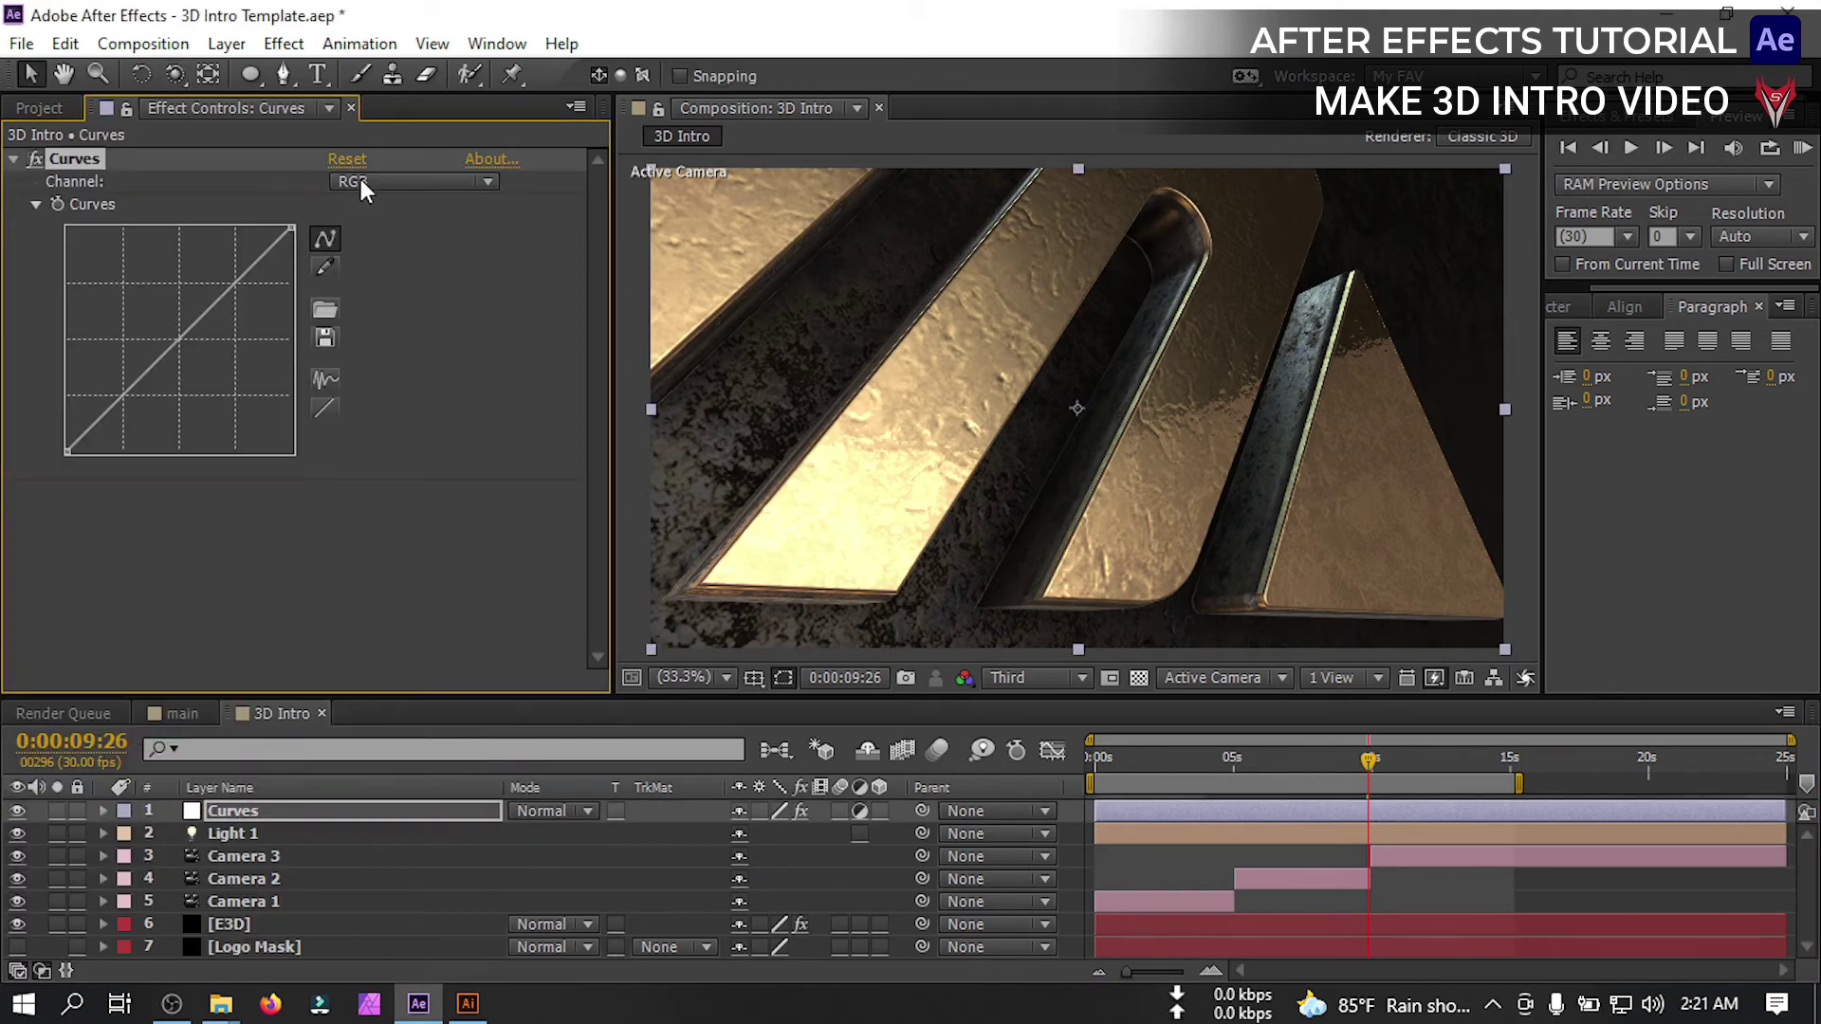
left_click(360, 179)
left_click(365, 239)
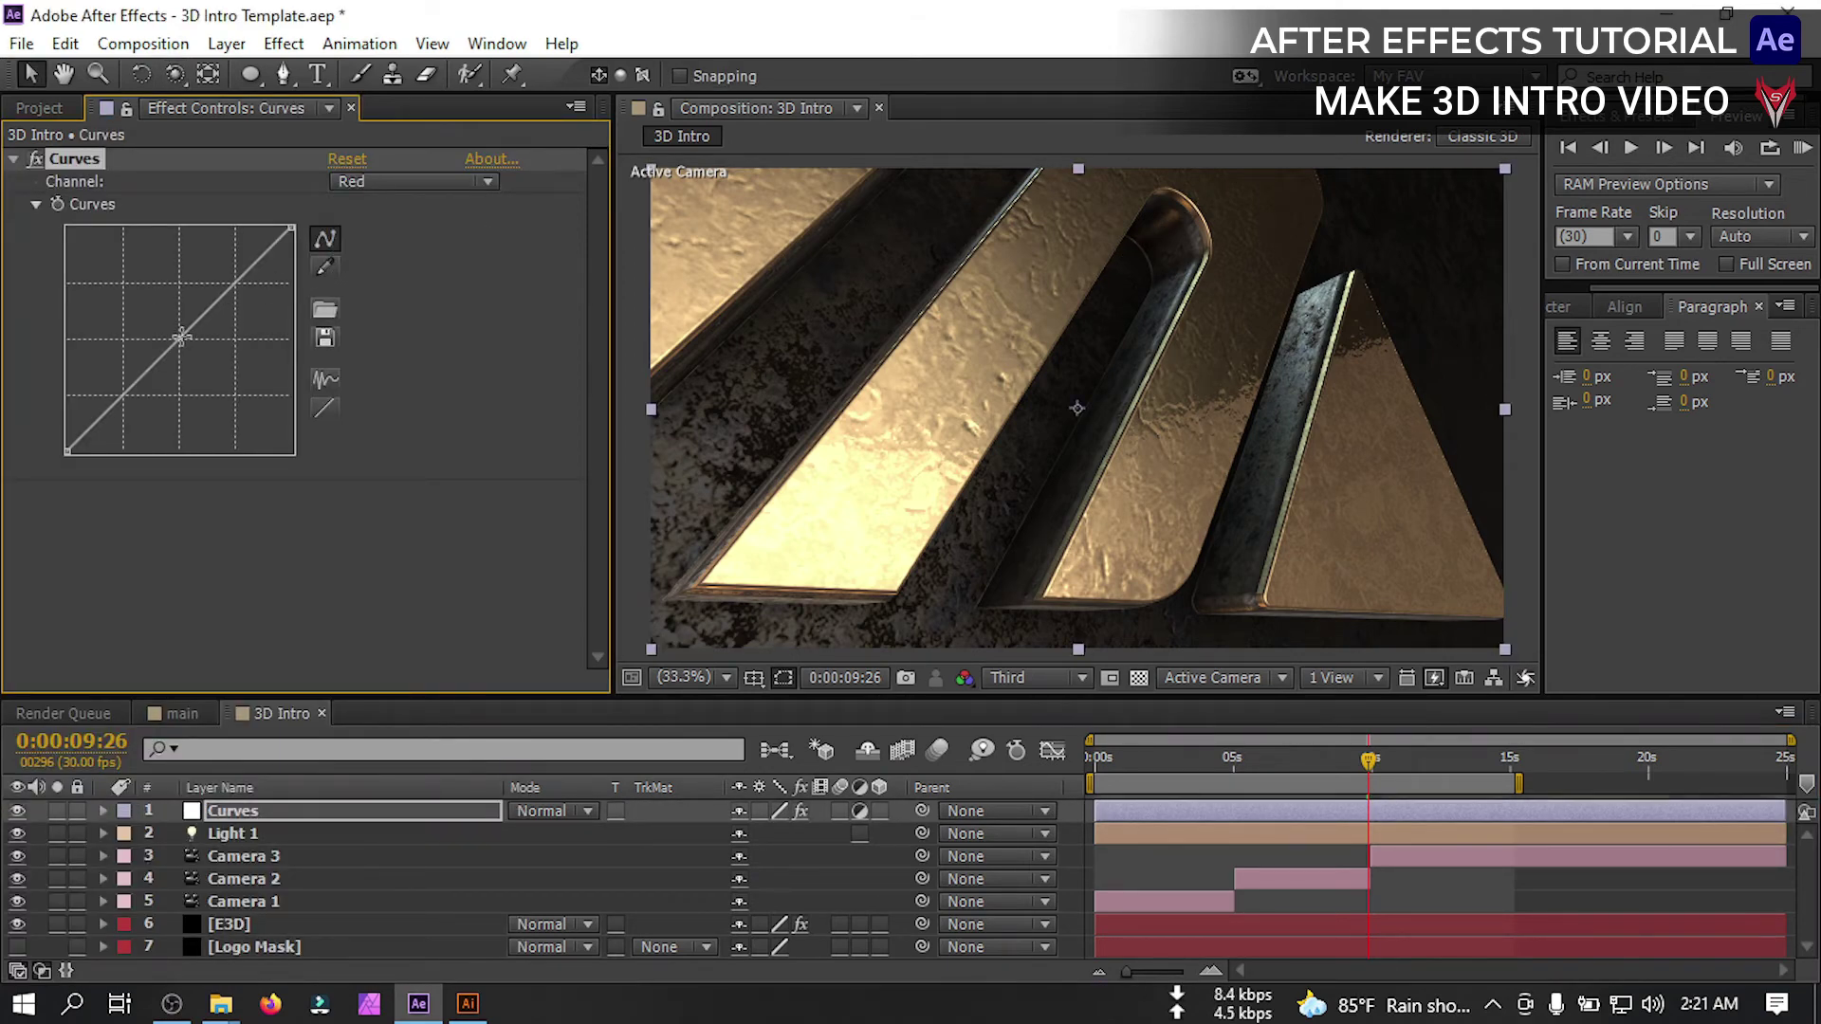
left_click_drag(181, 337, 177, 338)
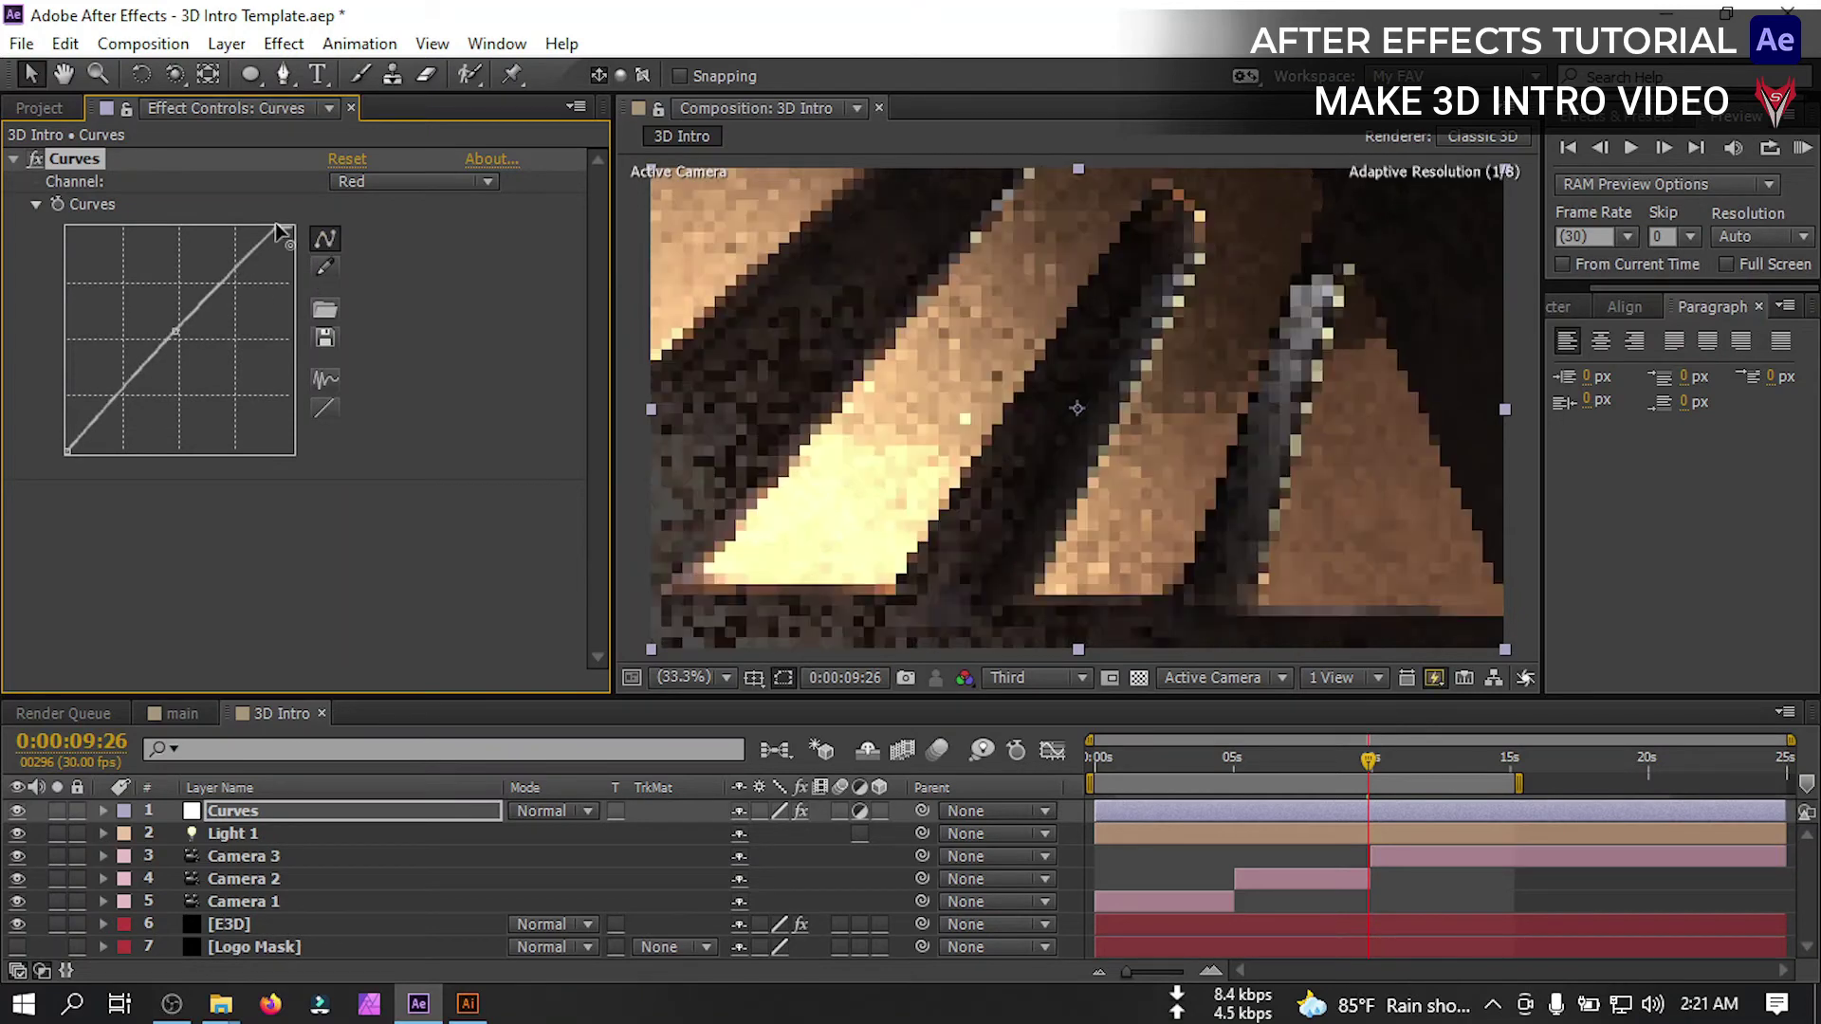
left_click(412, 181)
left_click(361, 269)
left_click_drag(187, 350, 190, 351)
left_click(412, 181)
left_click(361, 292)
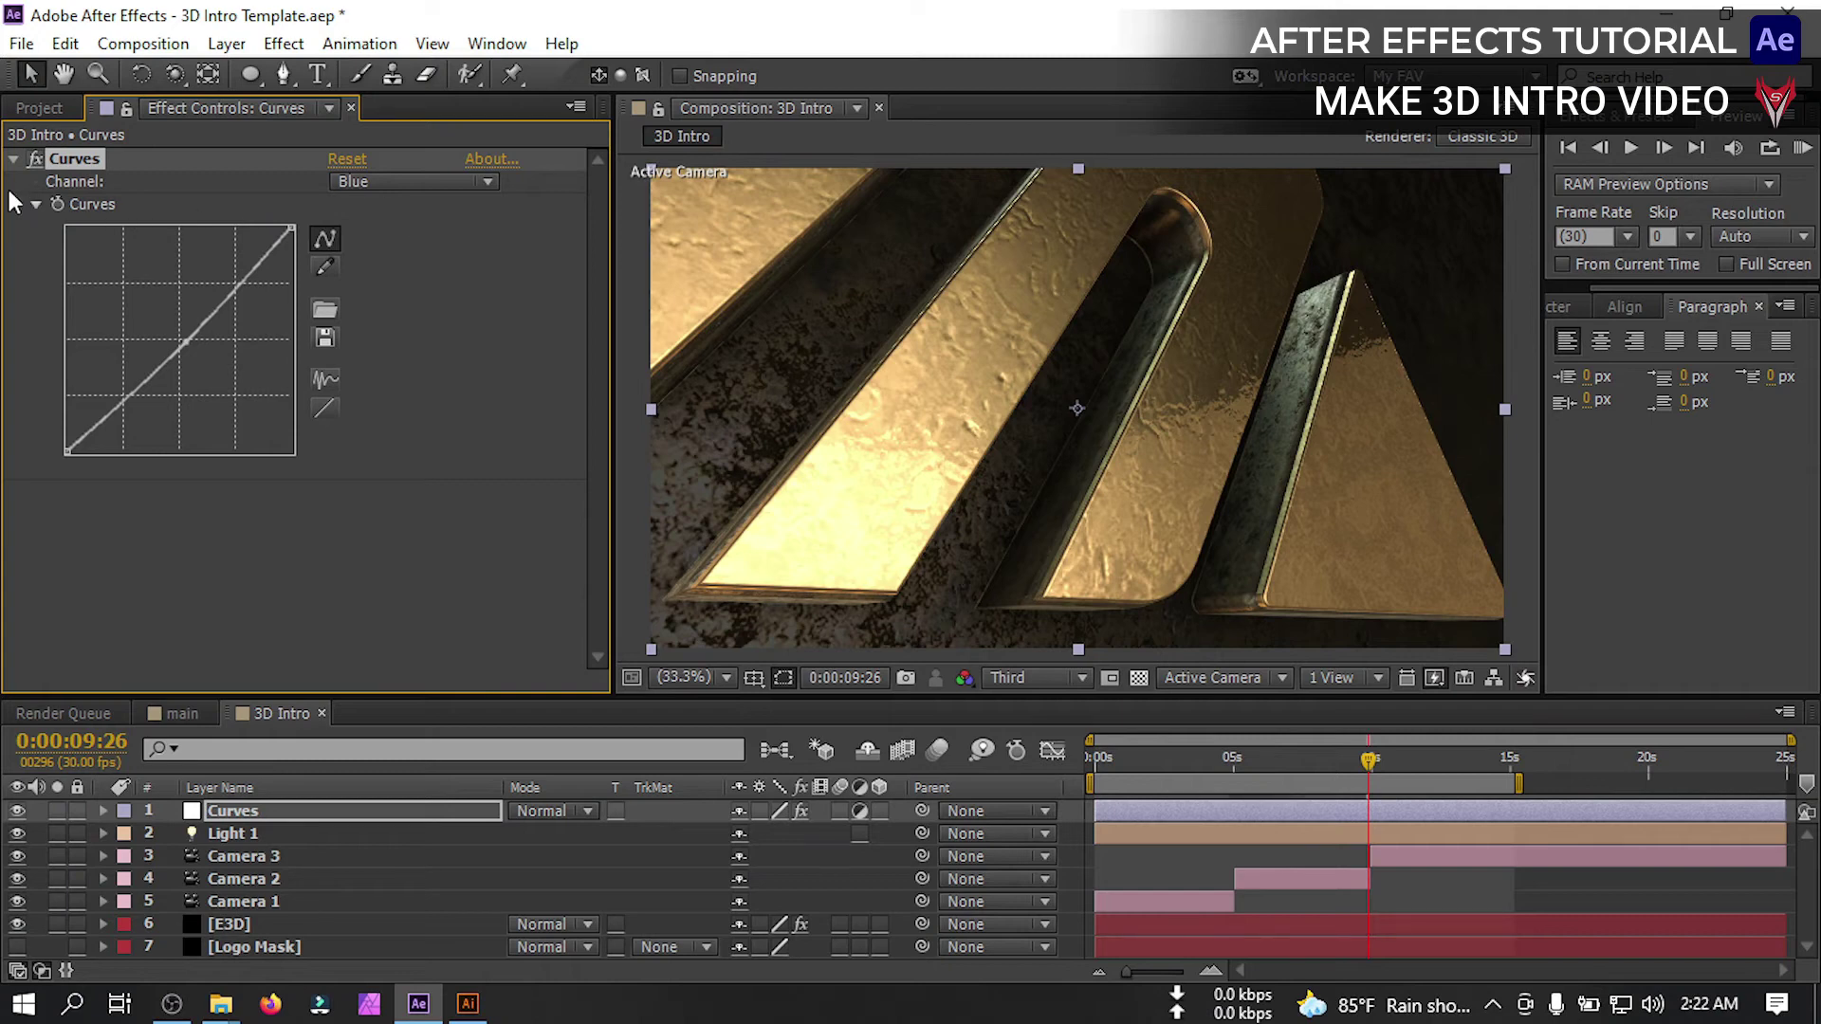
left_click(14, 159)
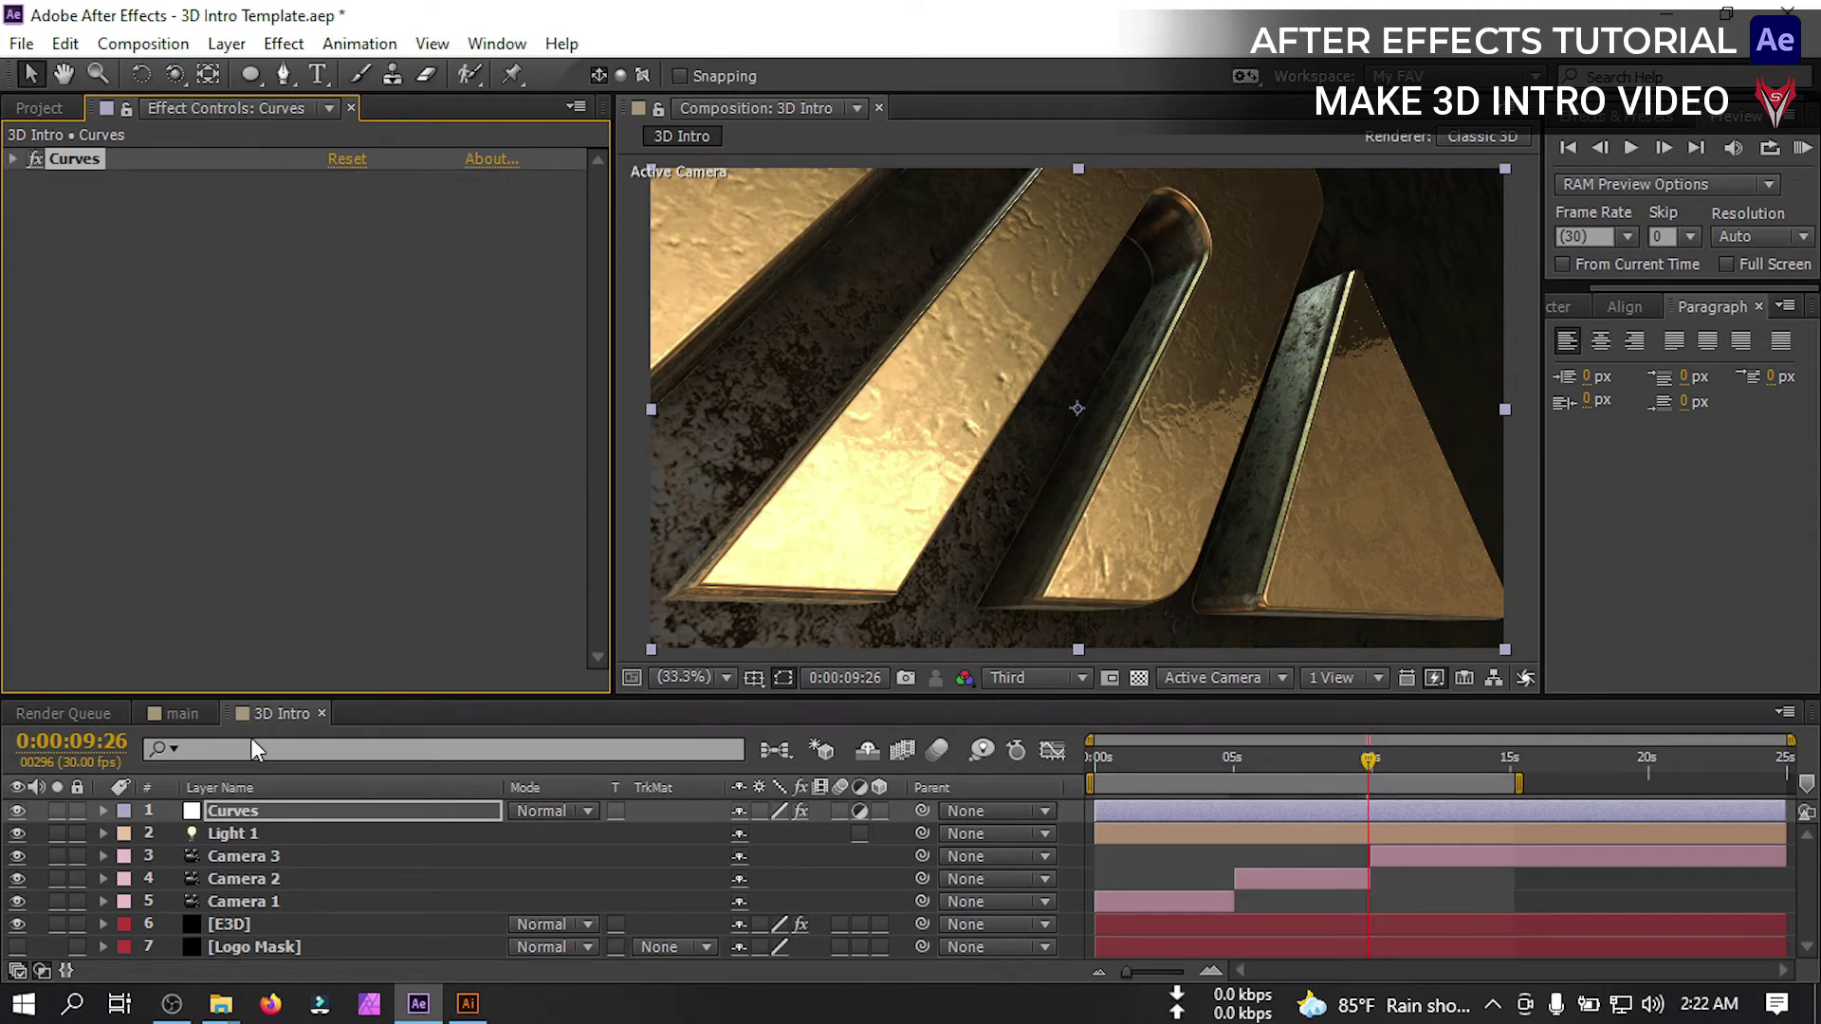
Add another adjustment layer and rename it Looks
left_click(226, 44)
mouse_move(616, 39)
left_click(796, 216)
right_click(349, 811)
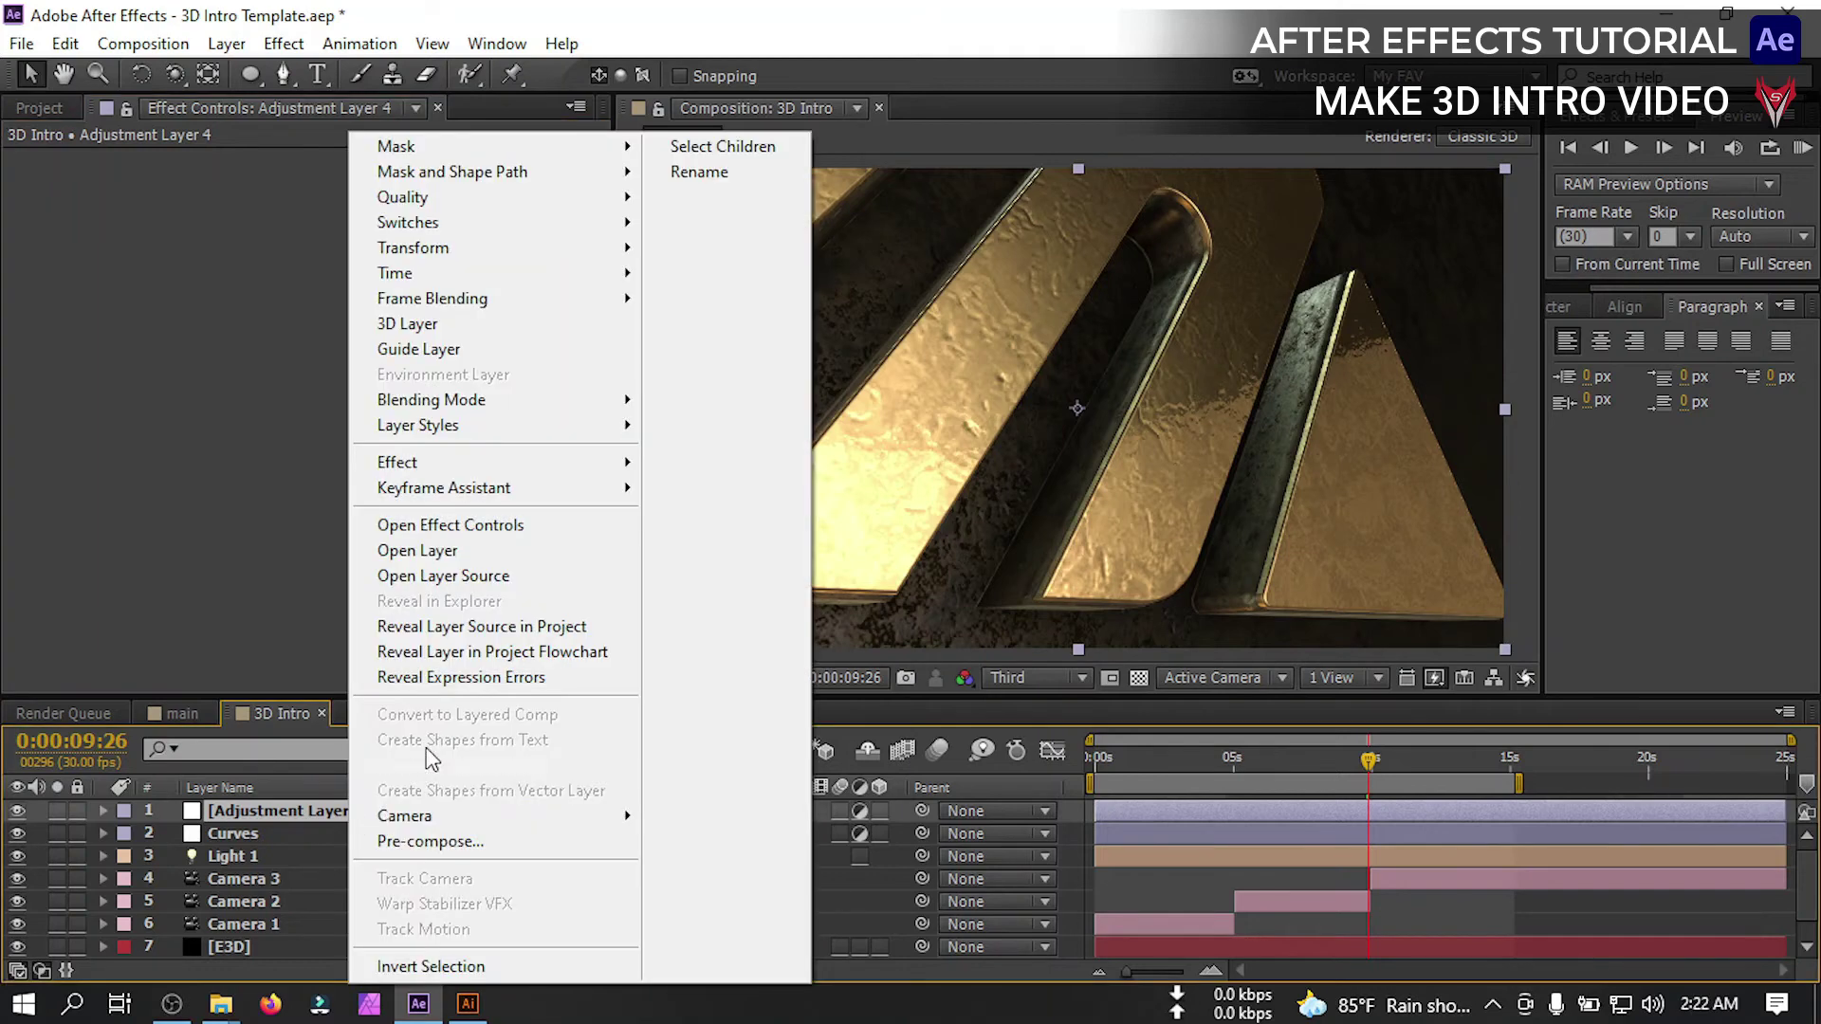
left_click(699, 171)
type("Looks")
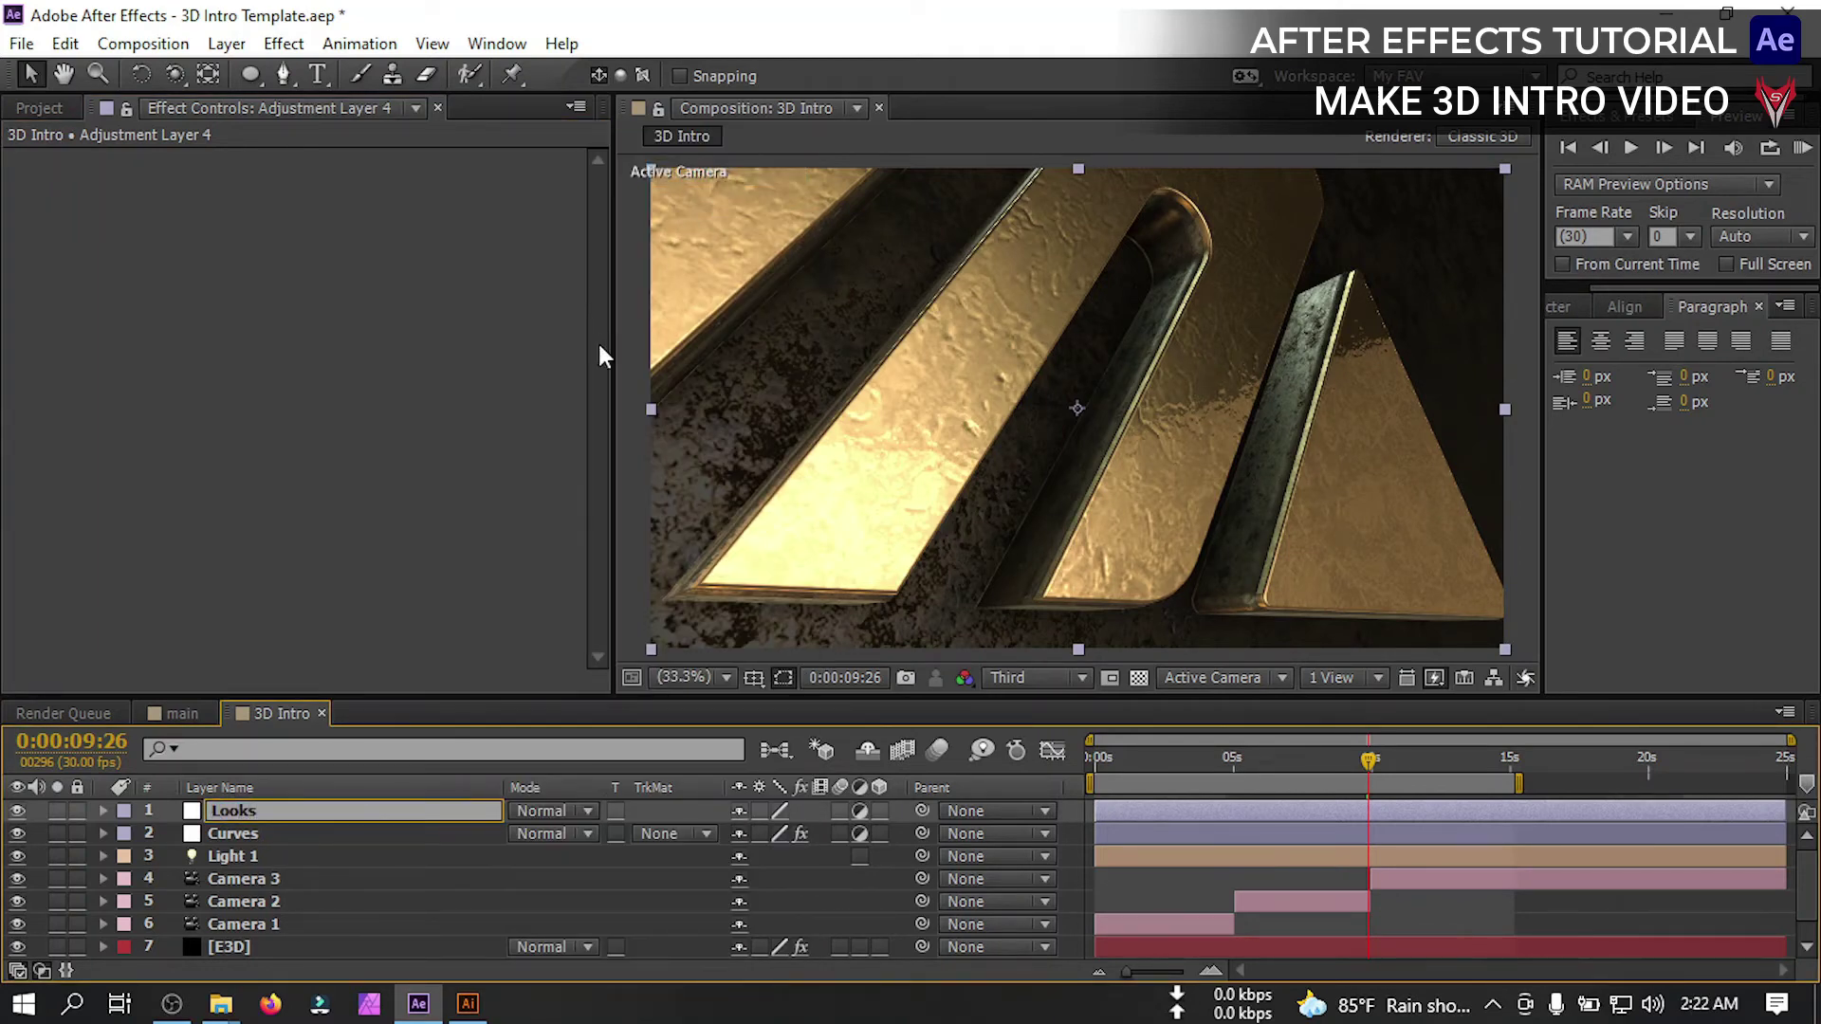
key("Return")
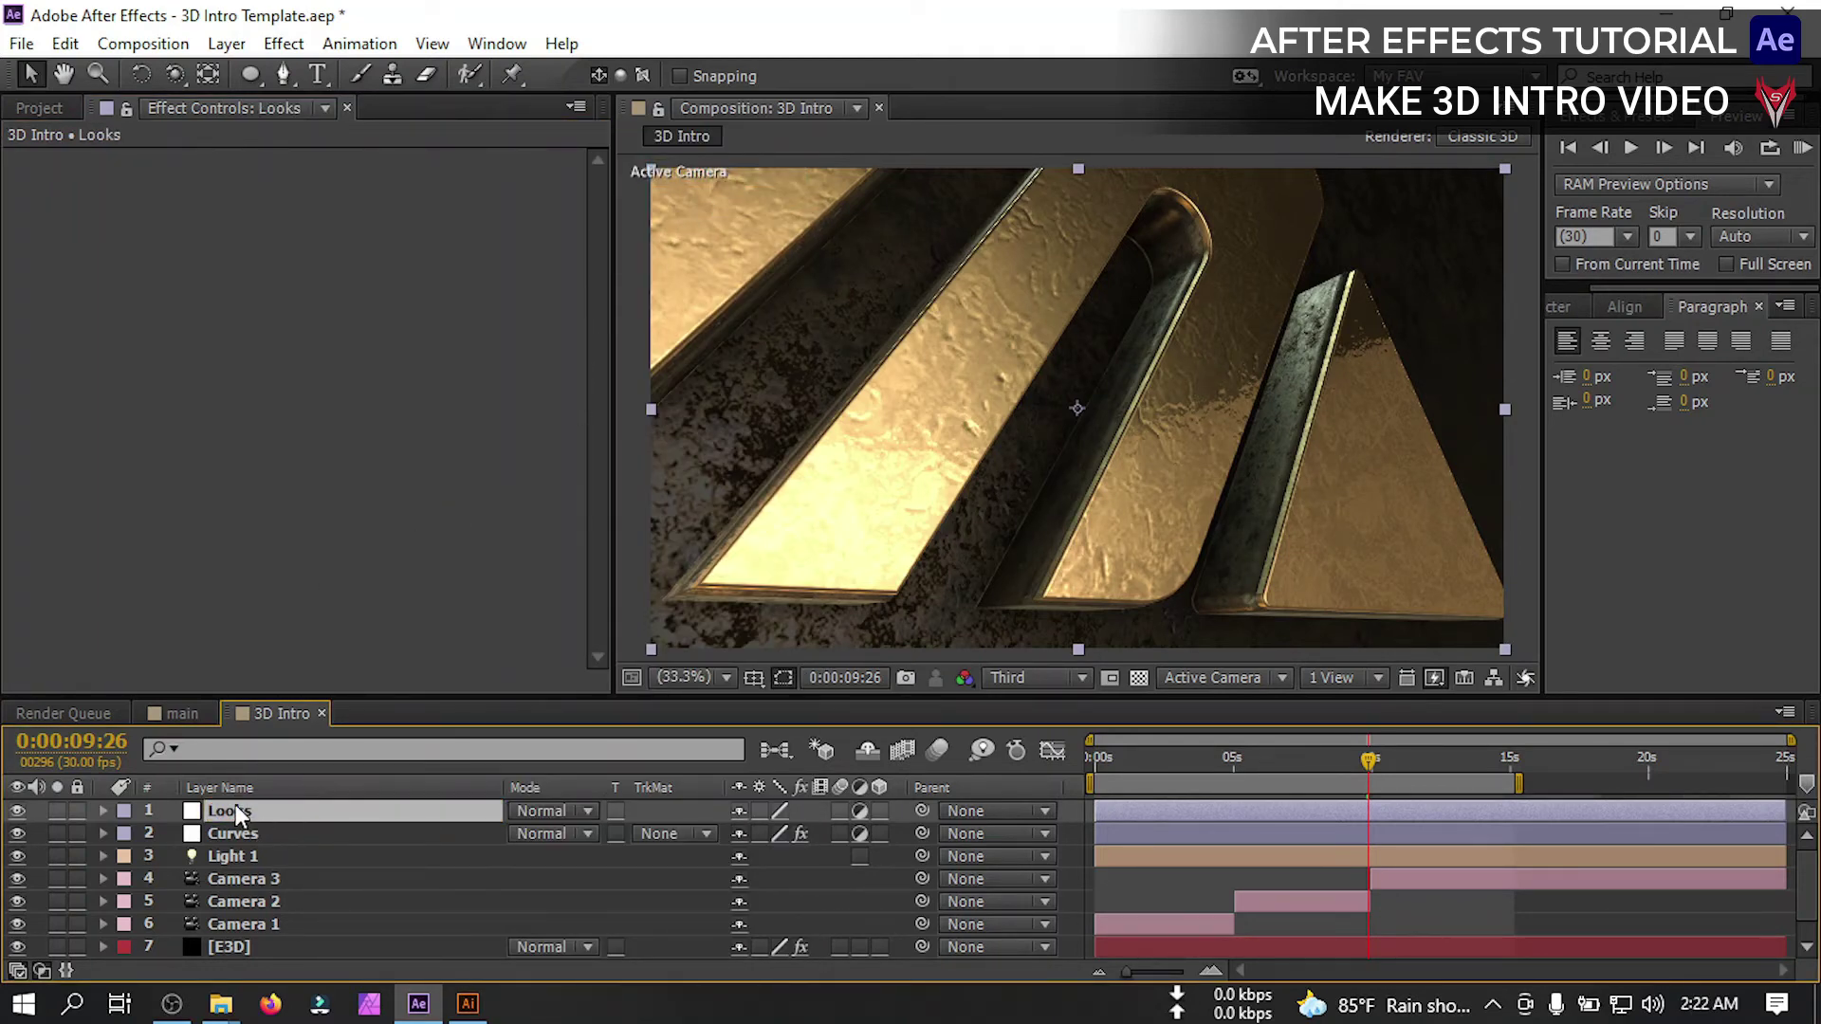
Apply the Looks effect from the effect search and launch its grading editor
key("ctrl+space")
type("loo")
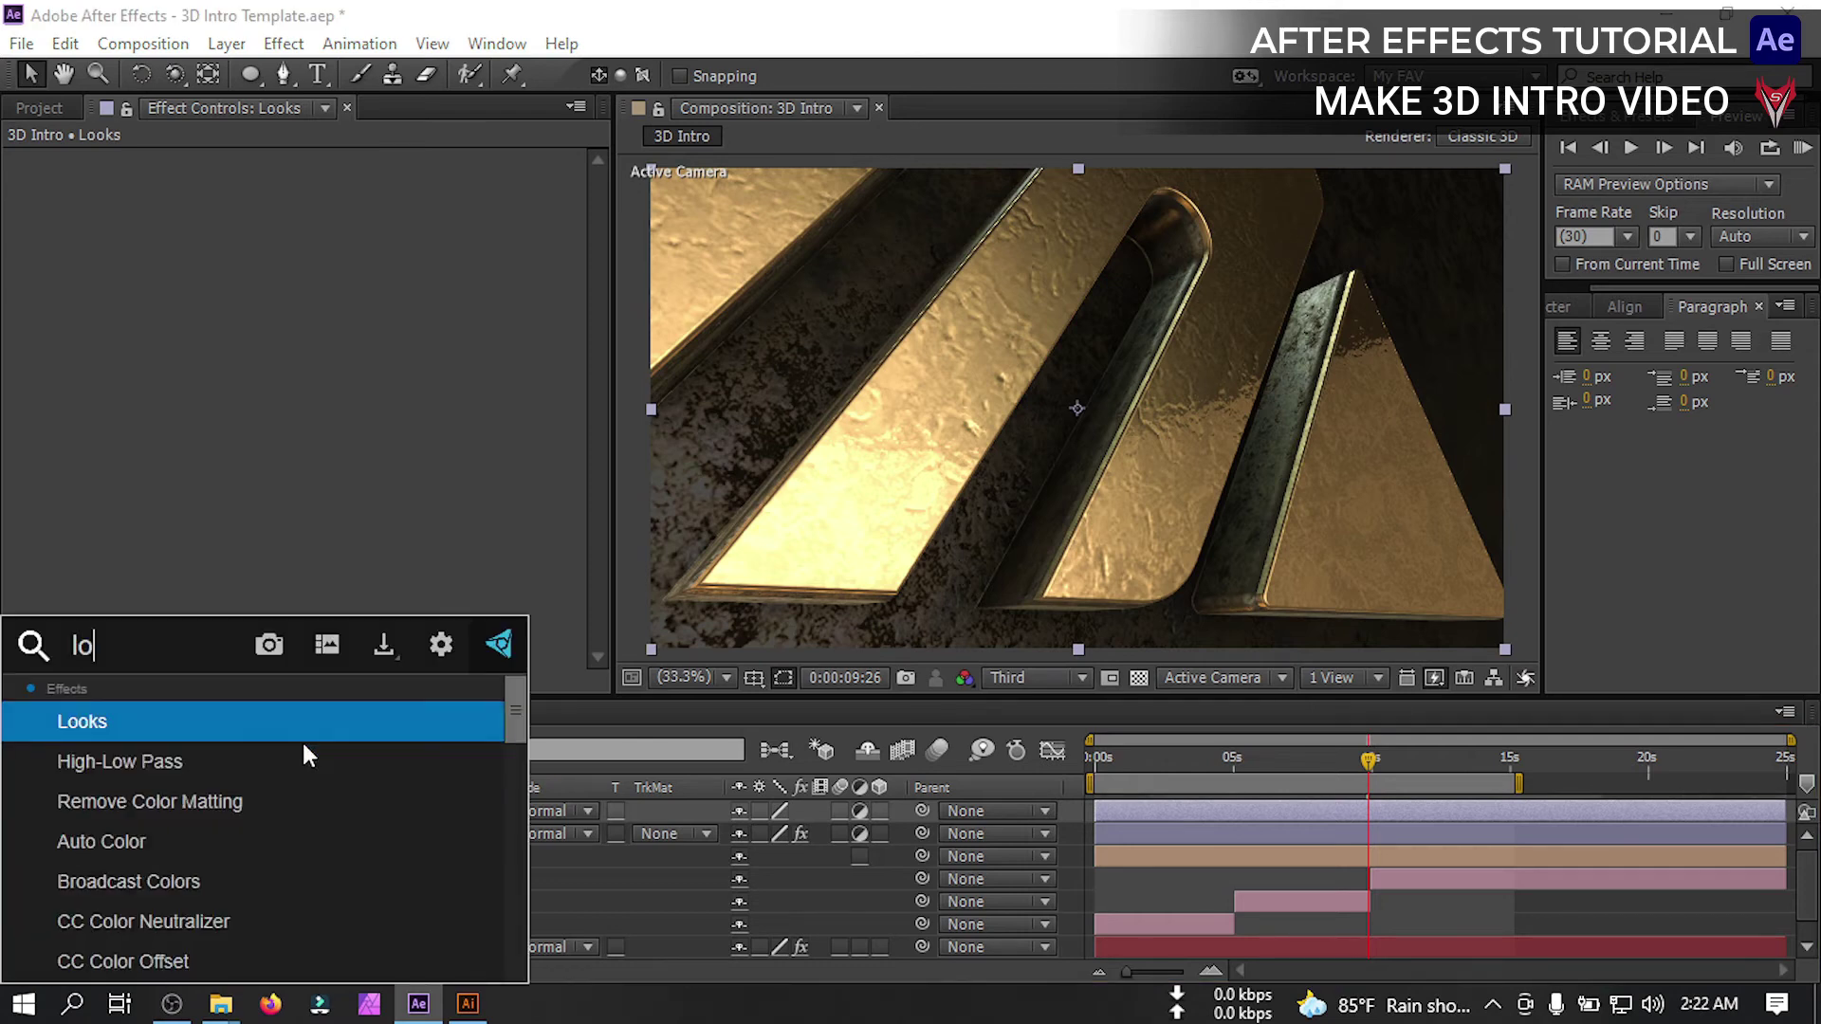
left_click(156, 728)
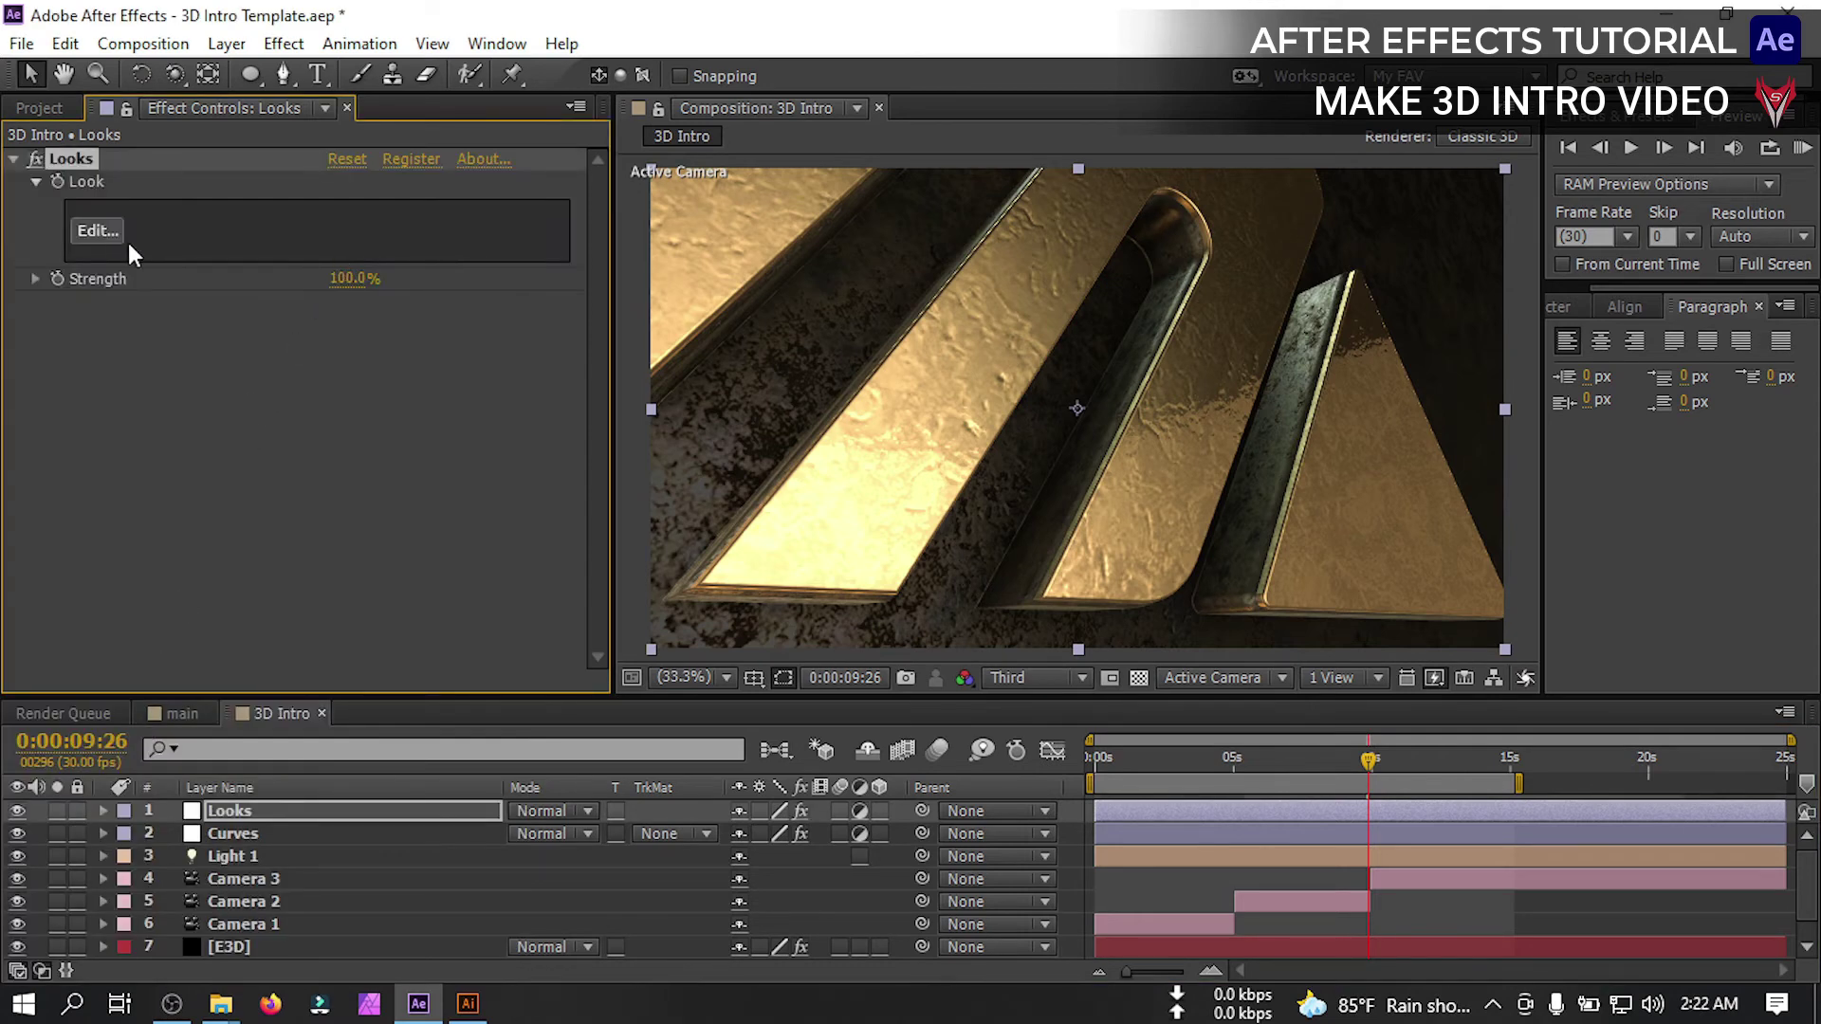
left_click(100, 230)
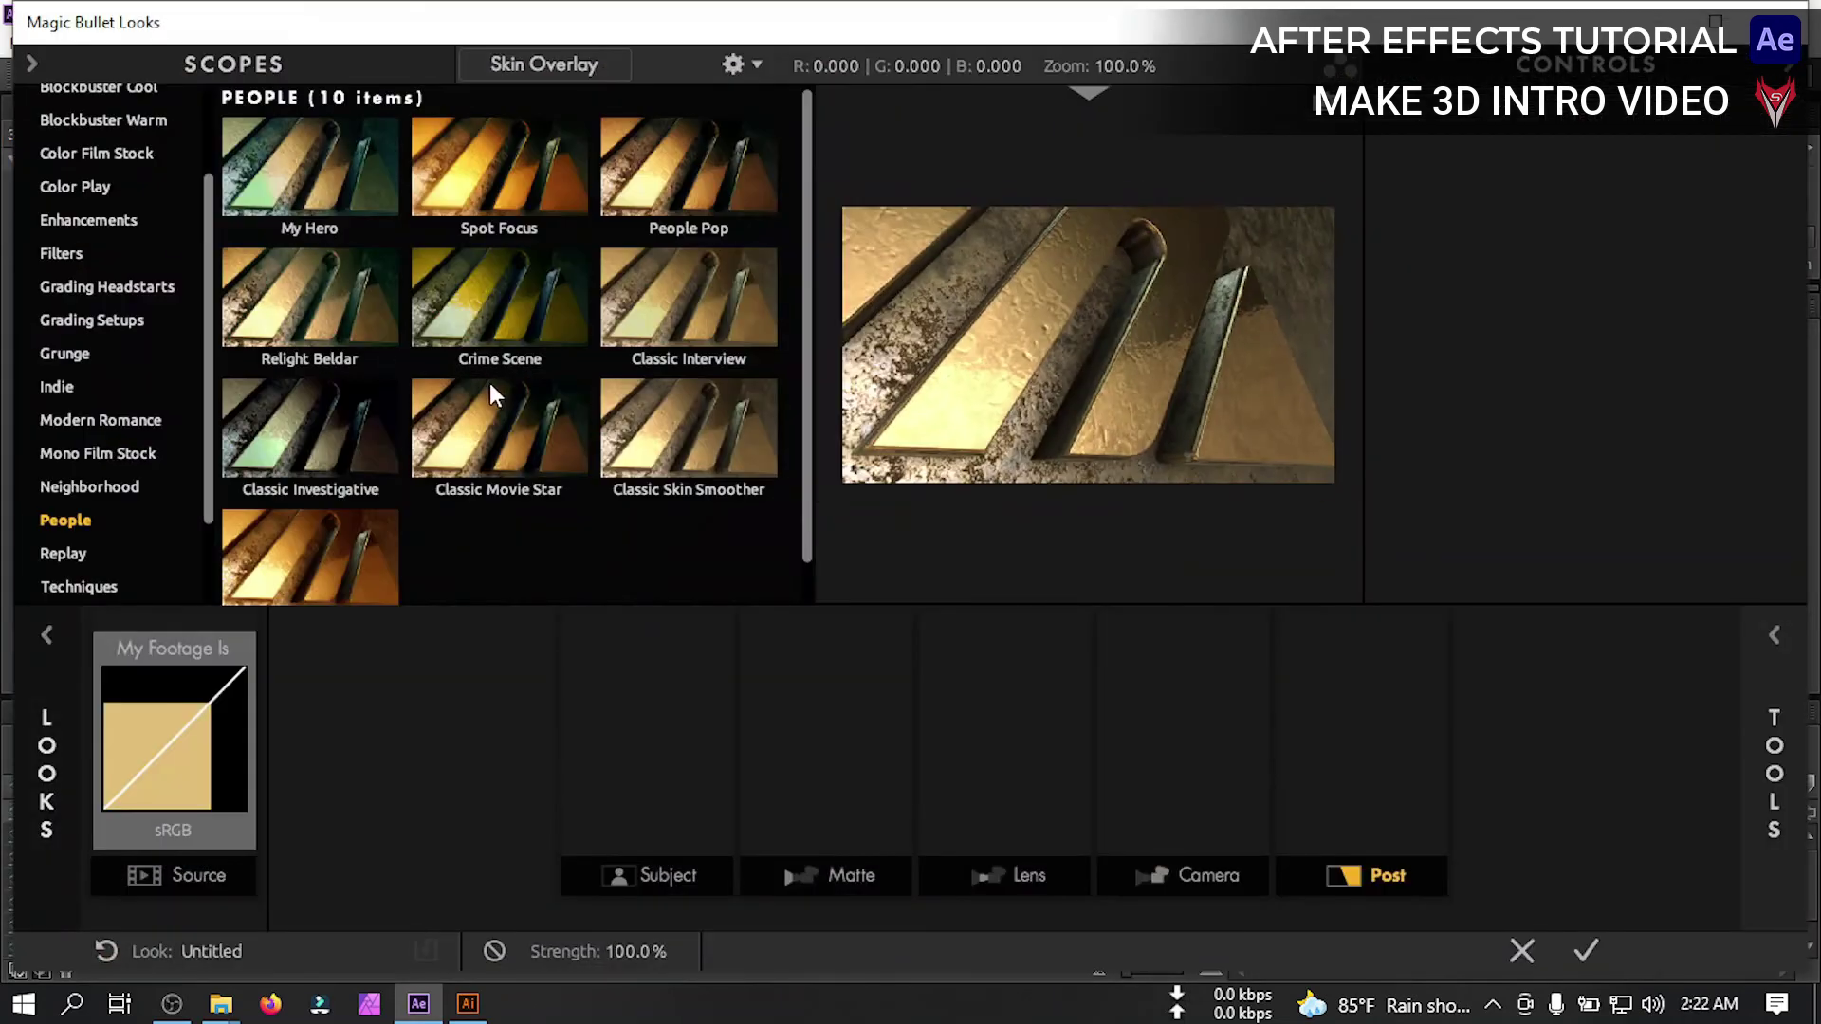
Apply the Spot Focus look, stretch its Edge Softness into a wide ellipse, and confirm
left_click(520, 161)
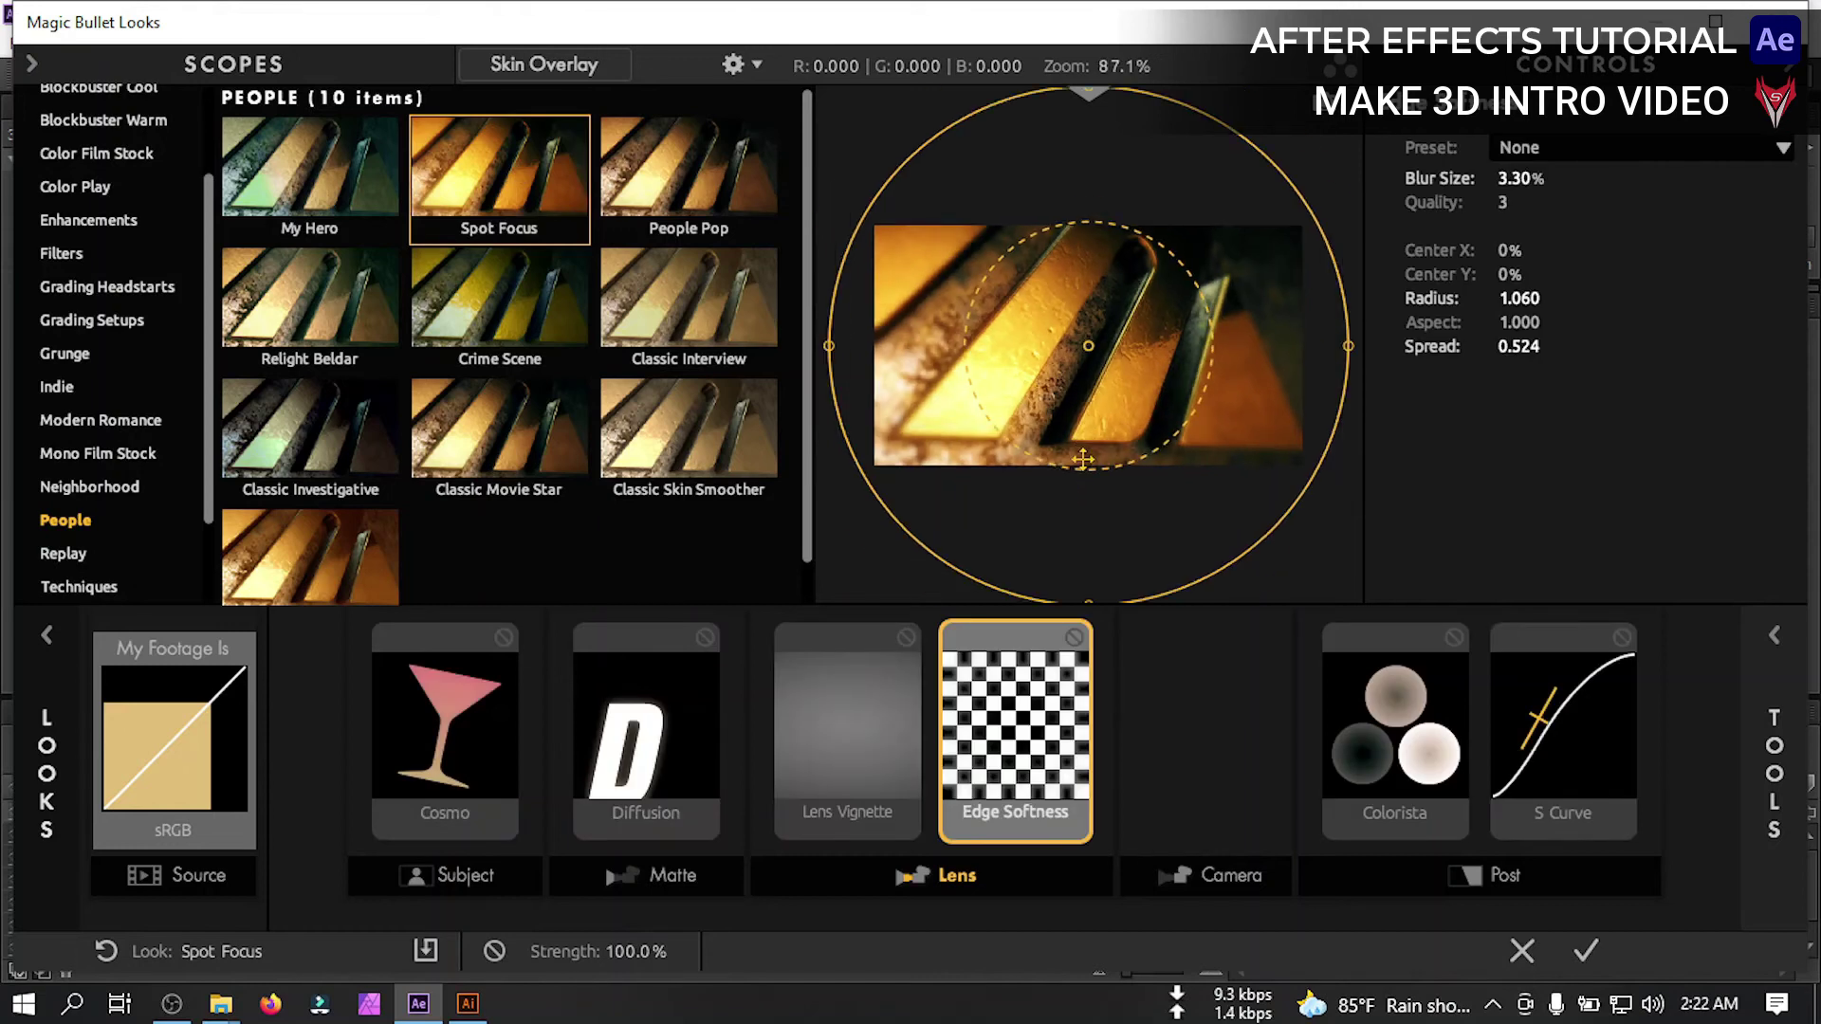
left_click_drag(1089, 602, 1089, 493)
left_click_drag(964, 338, 832, 344)
left_click(1582, 952)
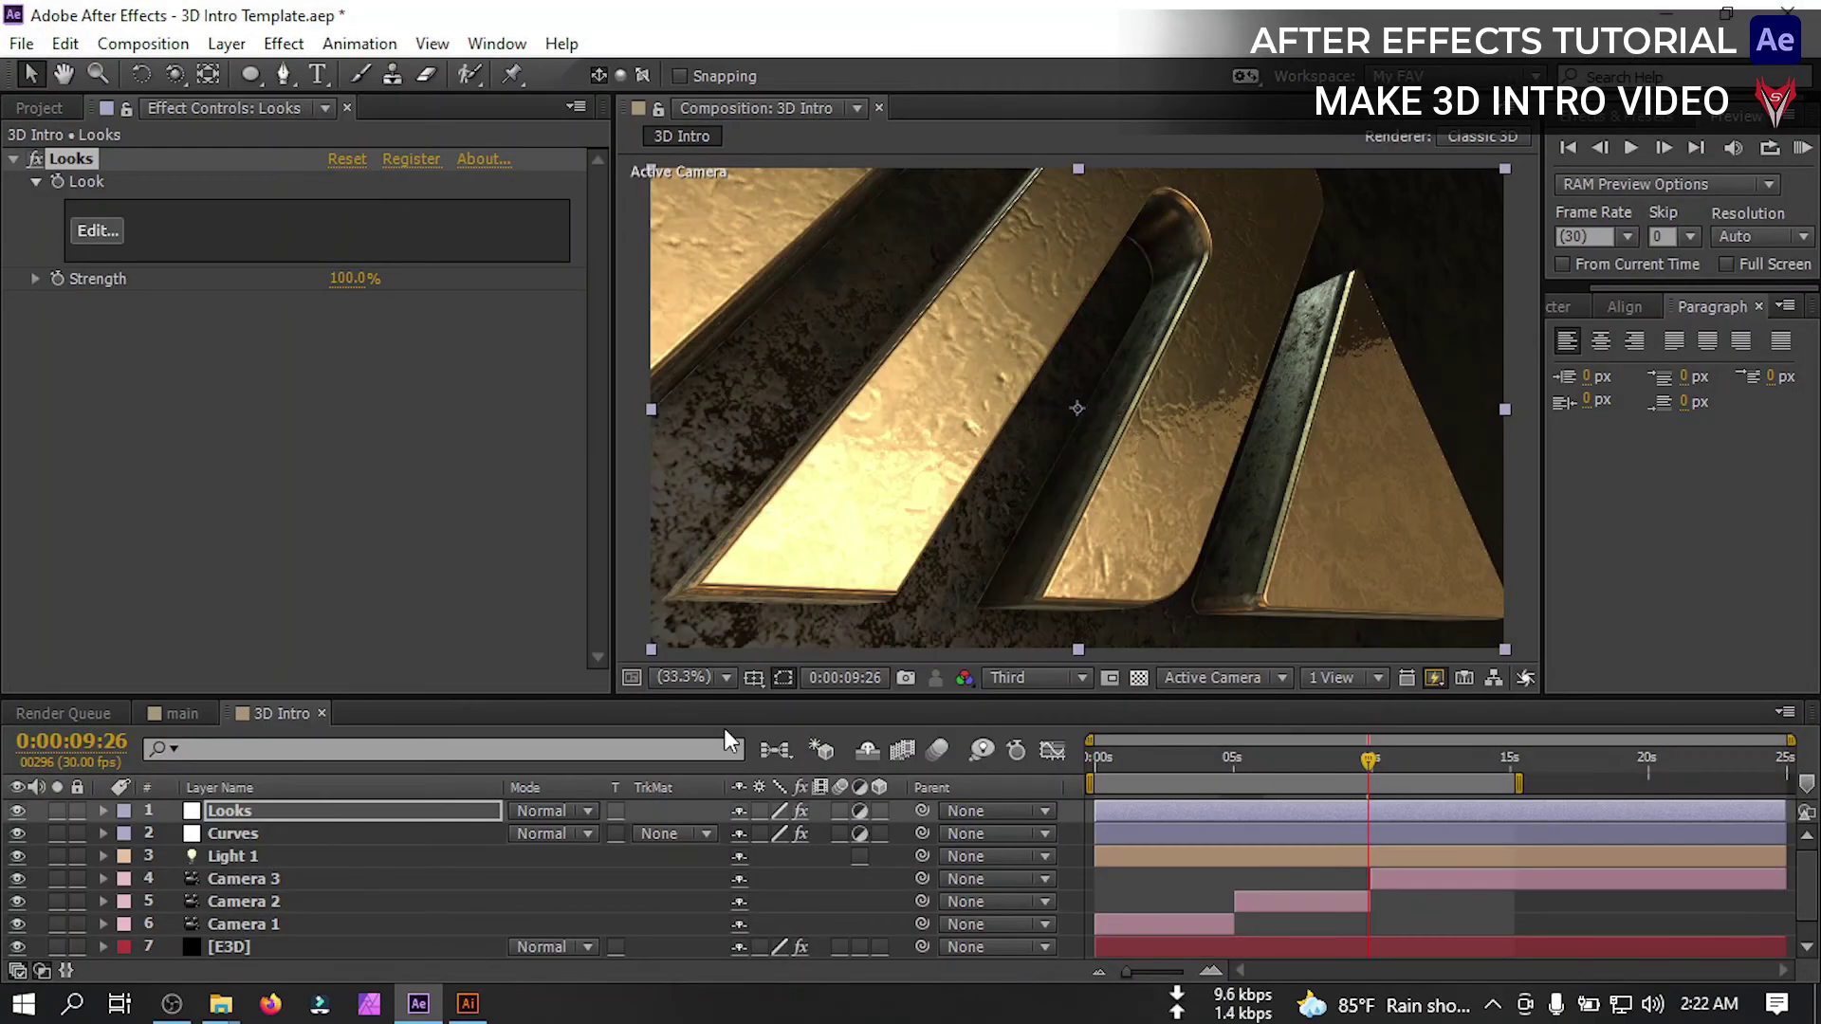
Set the Looks effect Strength to 20%, then raise it to 30%
left_click(352, 281)
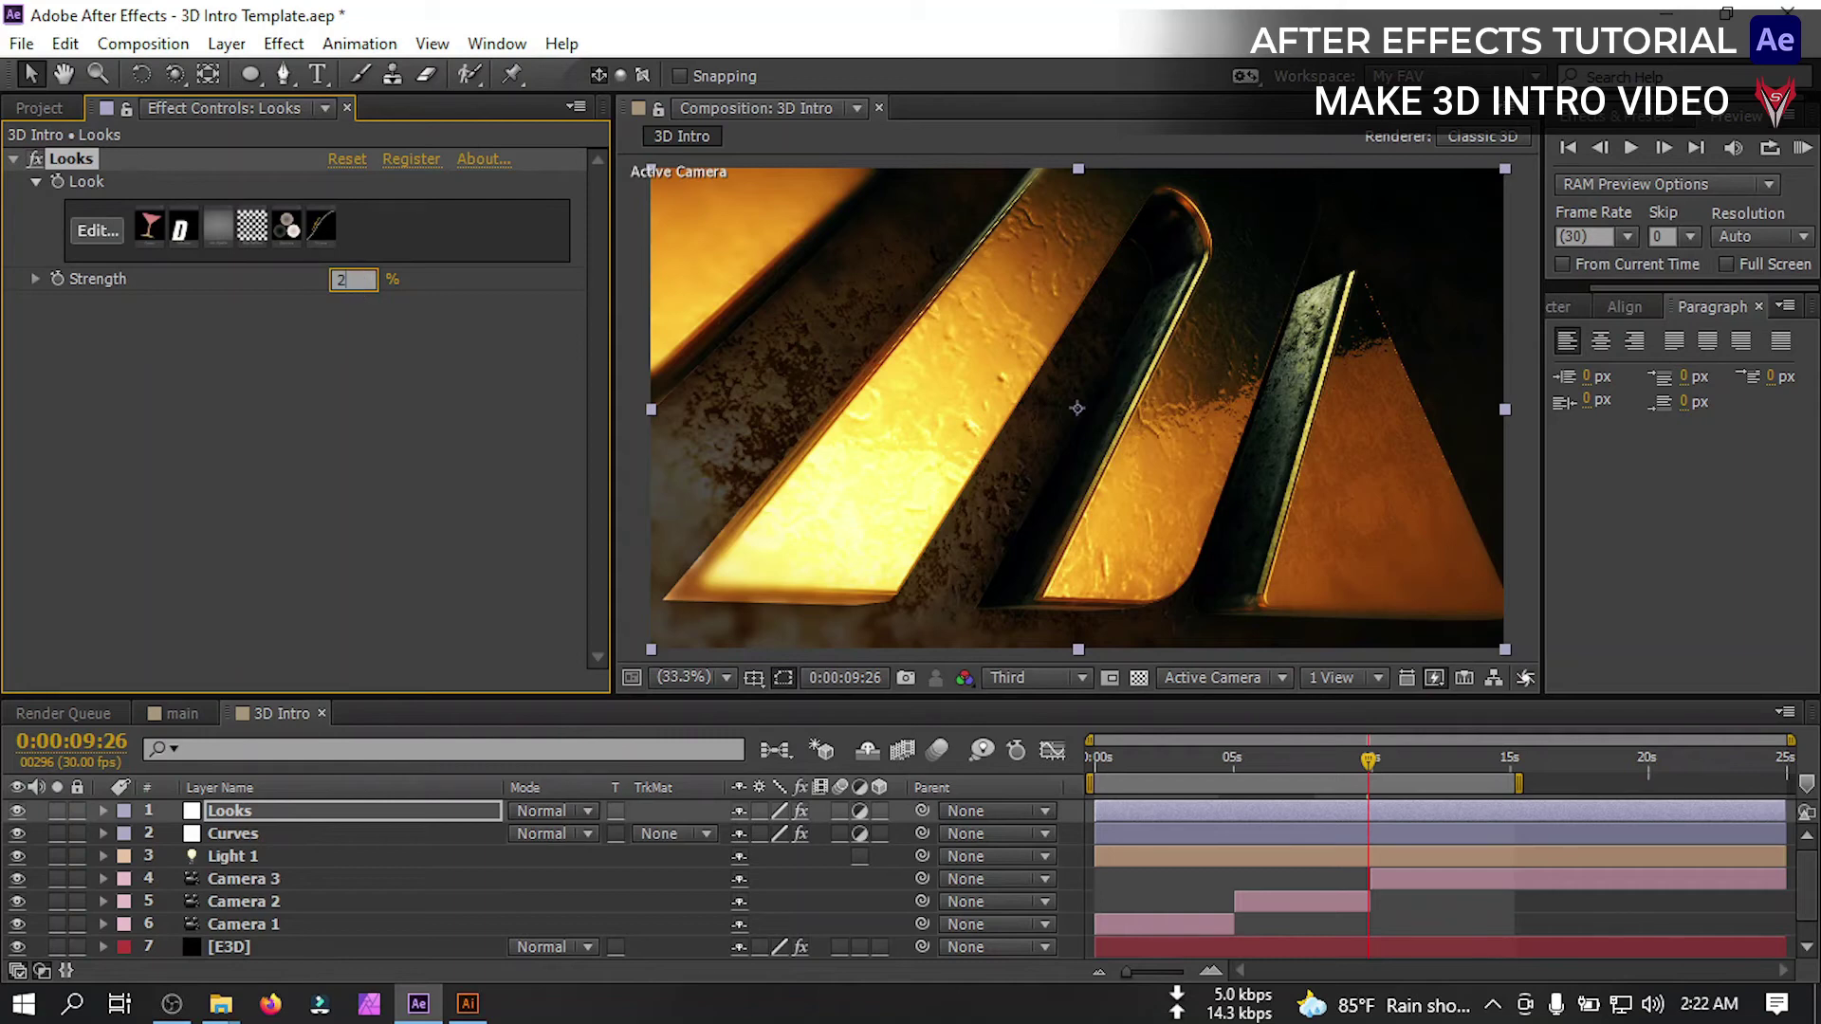
key("Return")
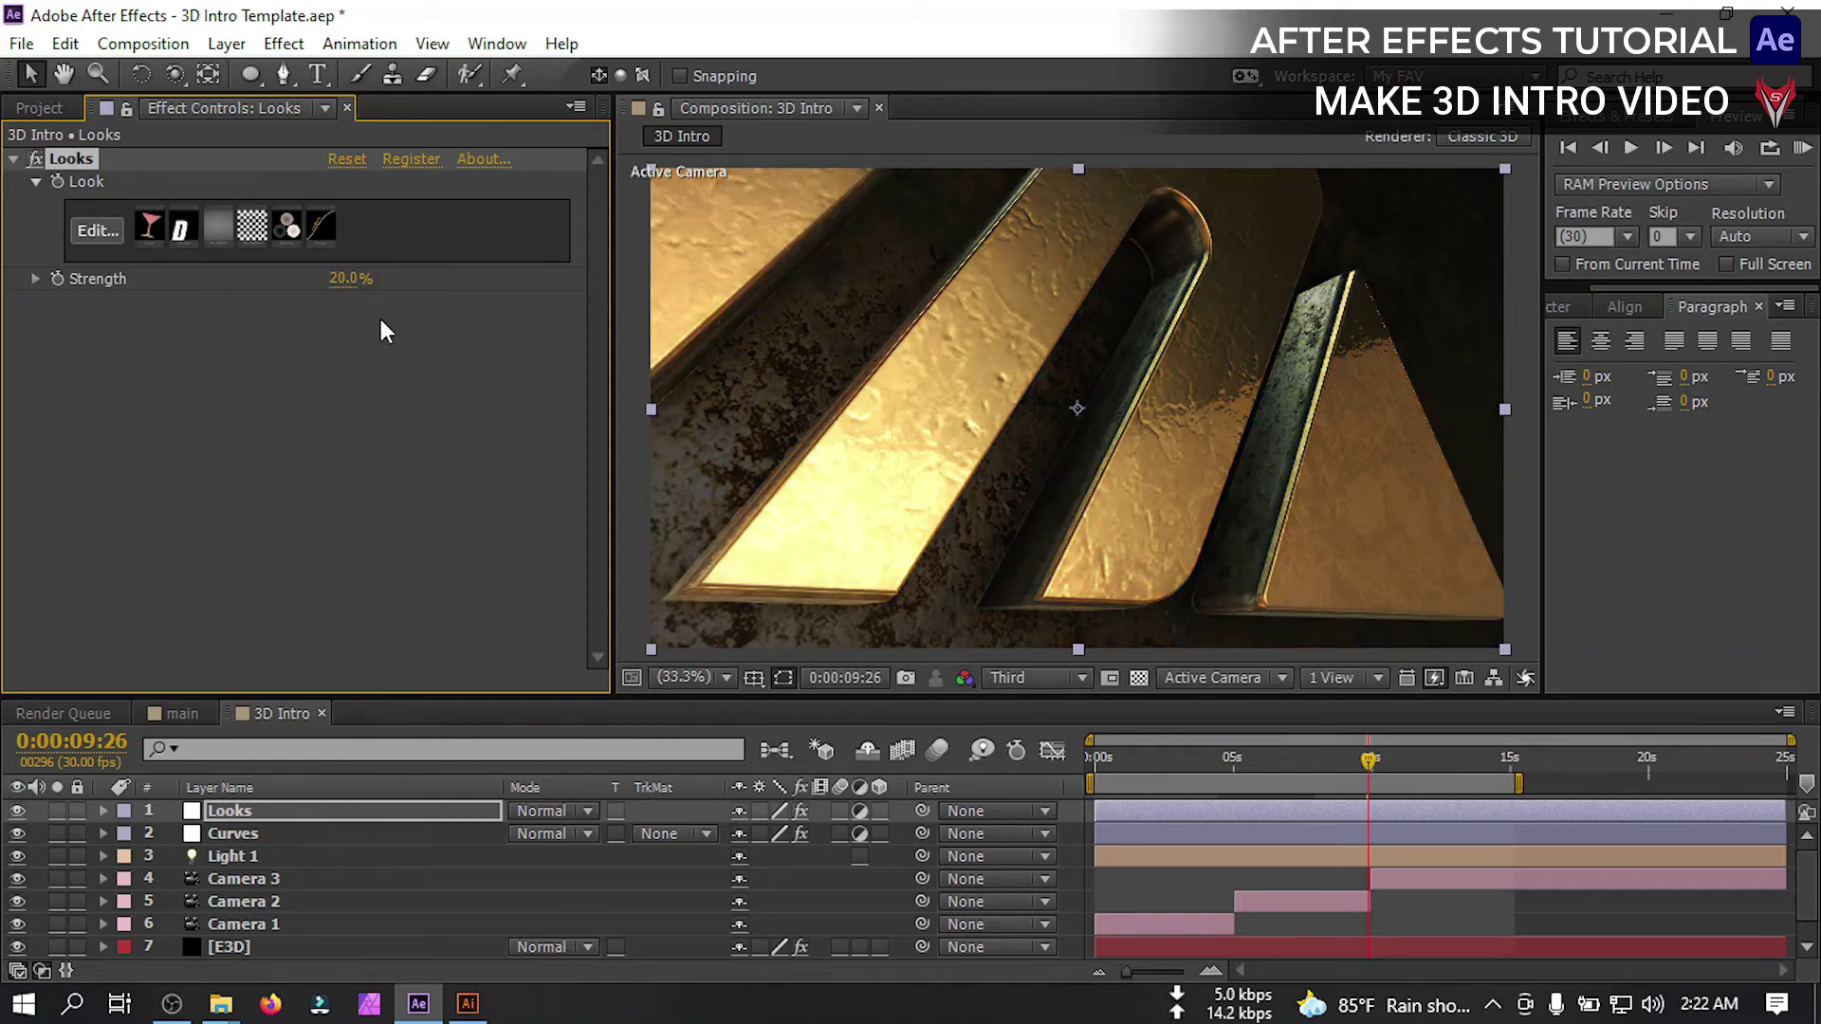
left_click(345, 279)
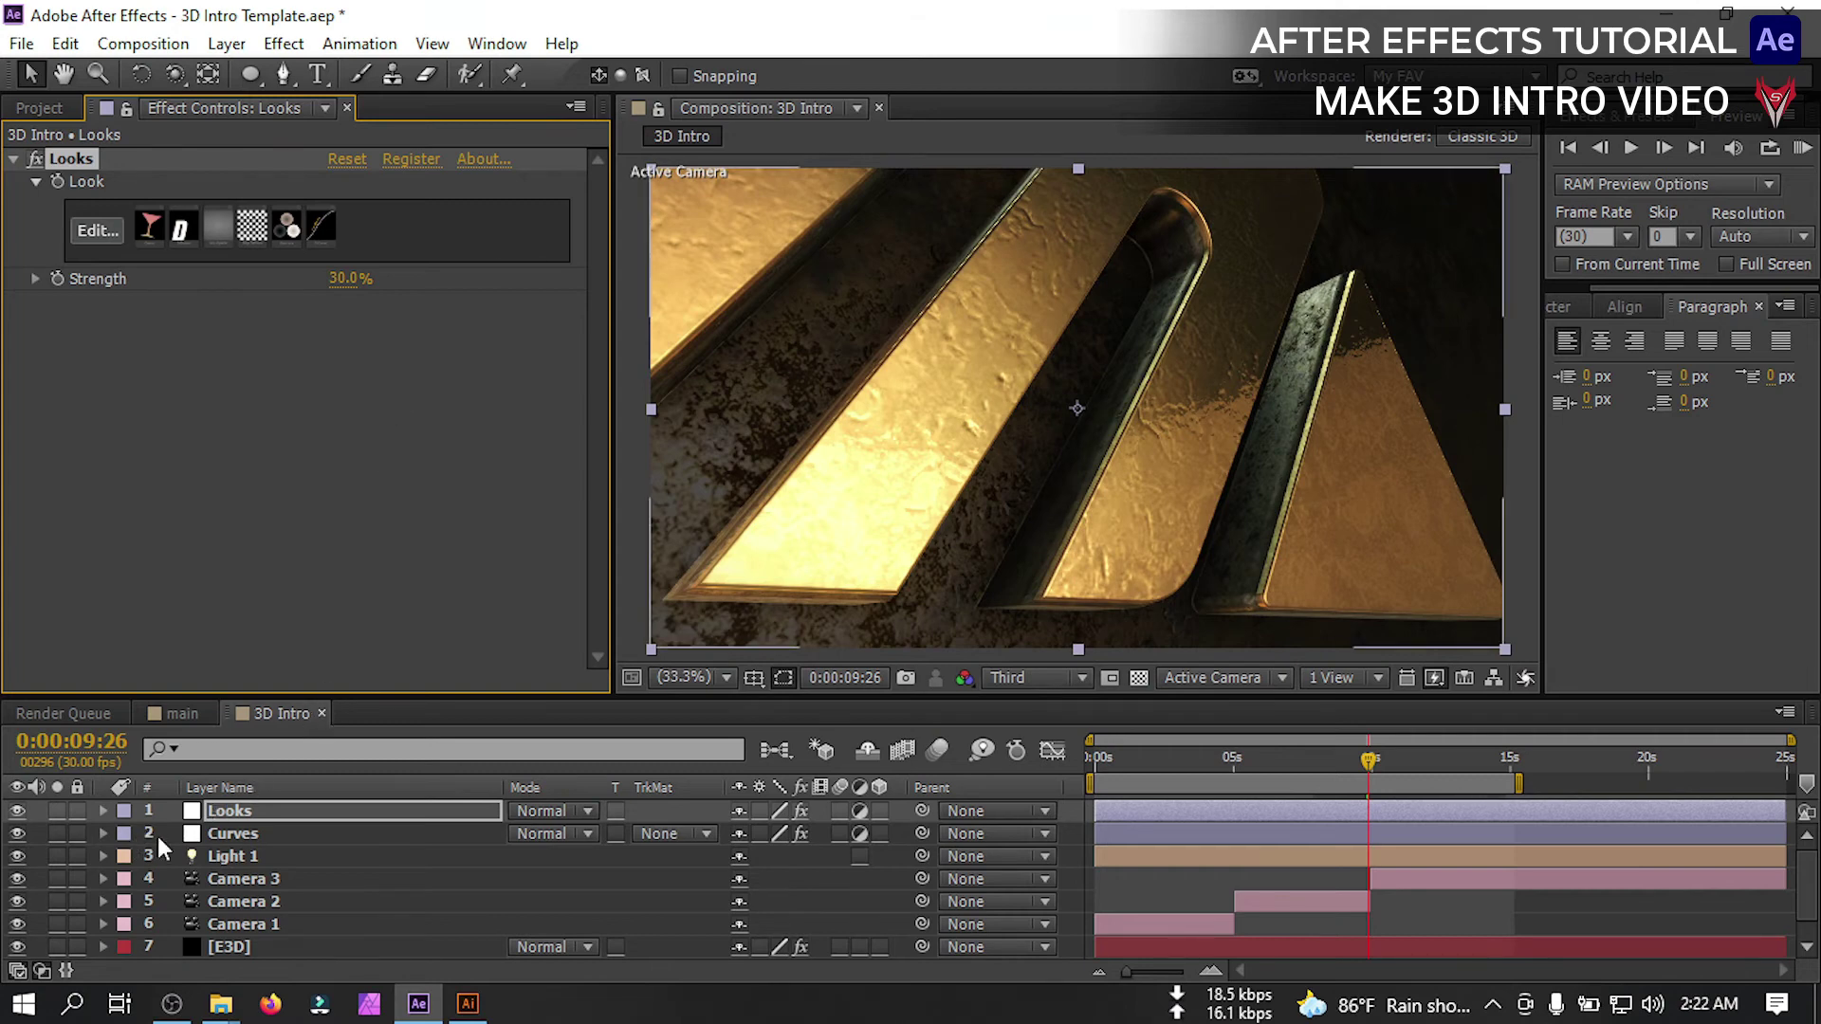
Place Flare.mp4 from the Project panel as the top layer of 3D Intro
left_click(43, 112)
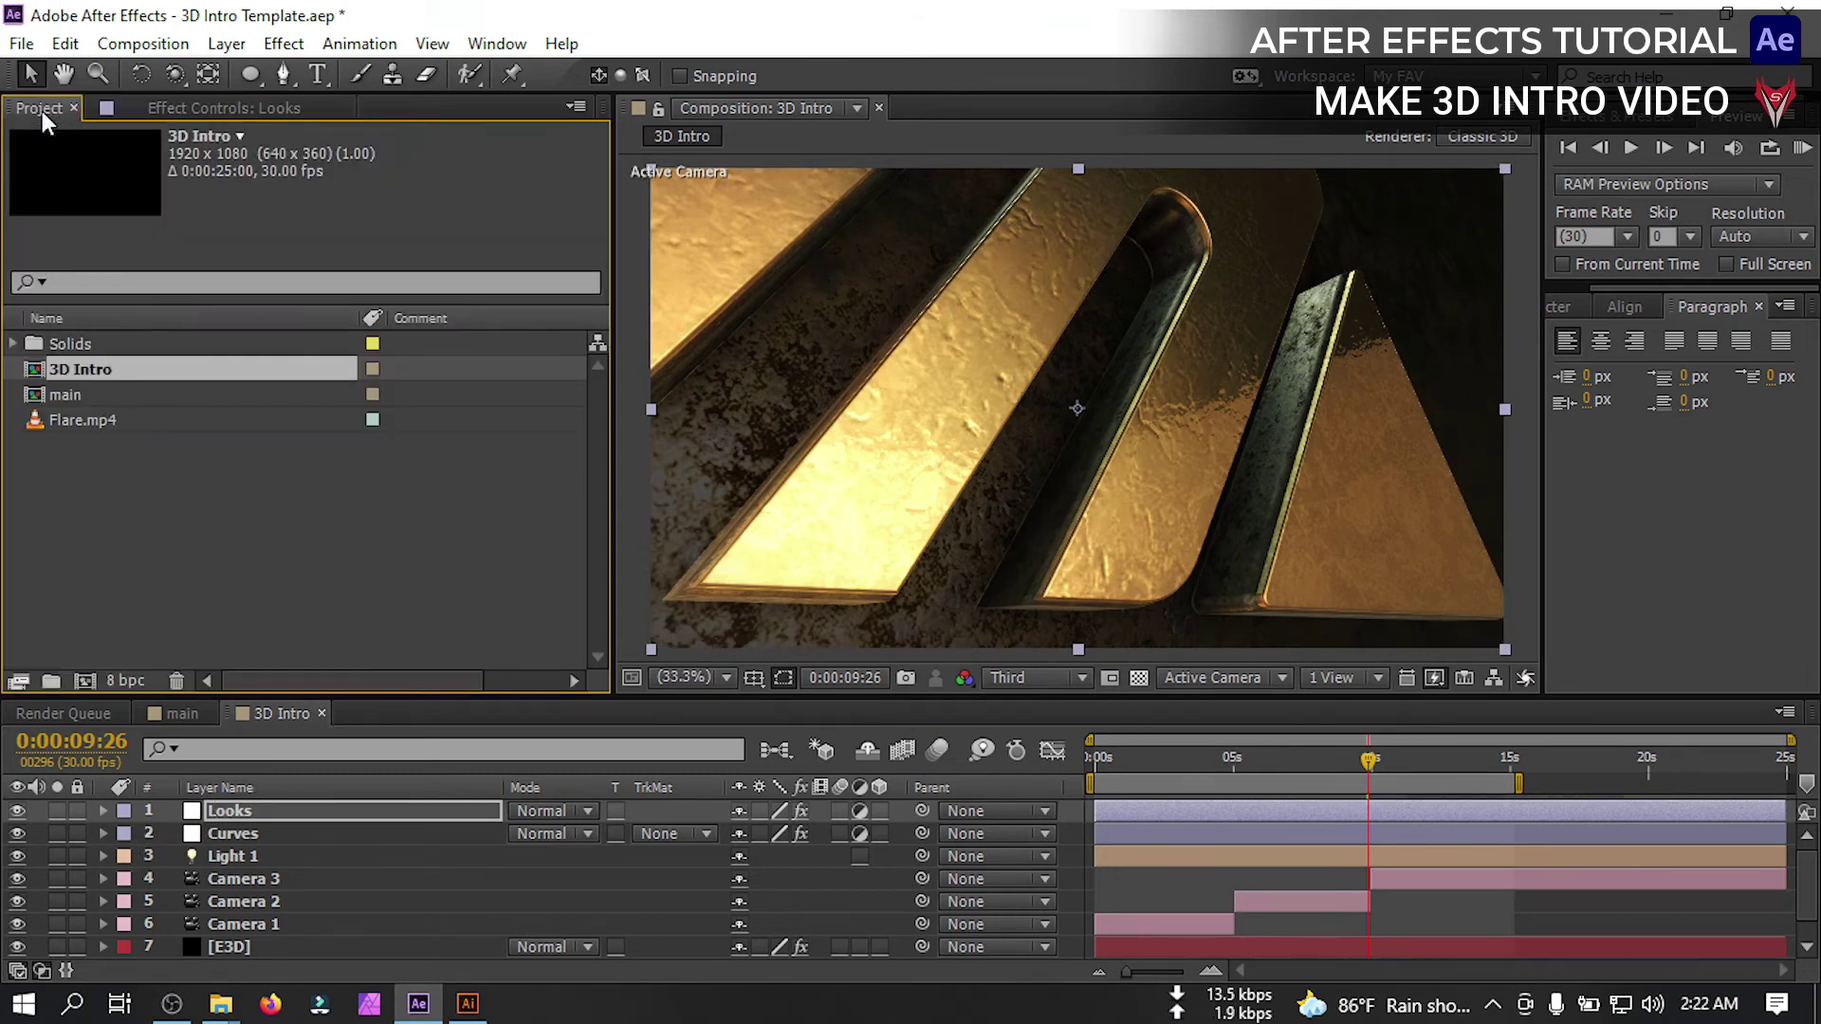
left_click(106, 422)
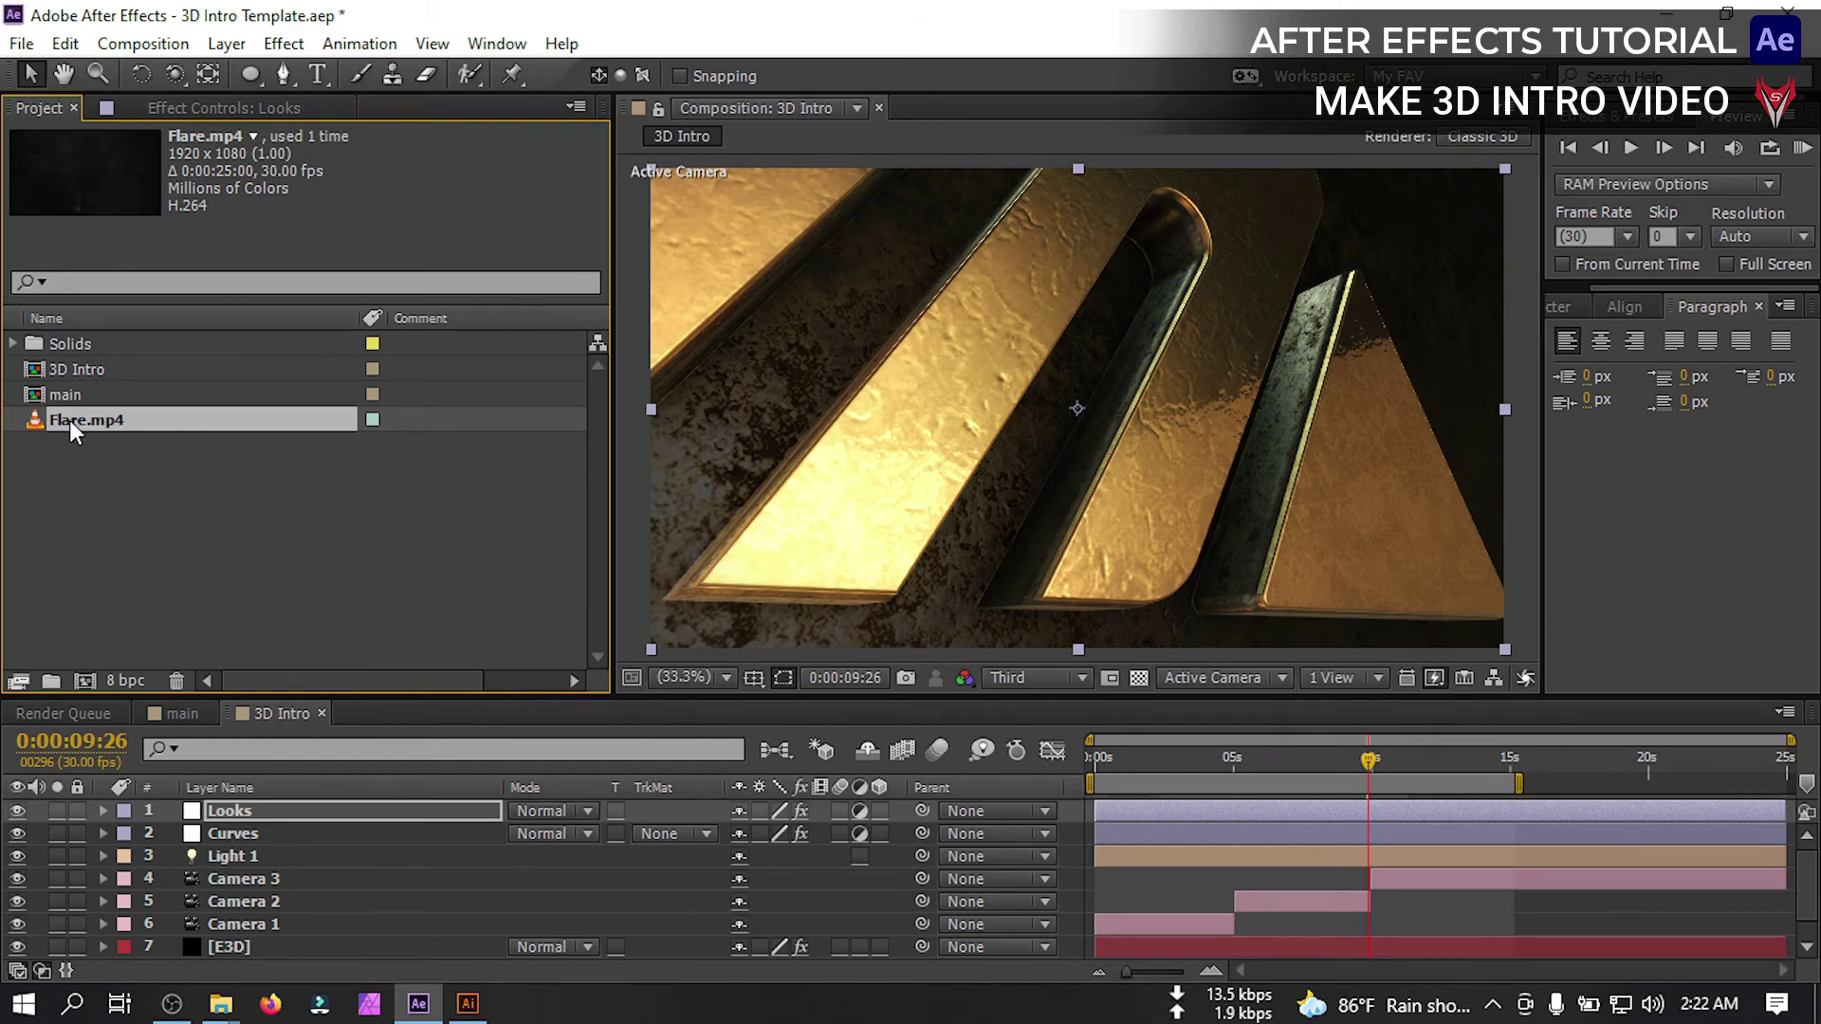
left_click_drag(59, 423, 224, 809)
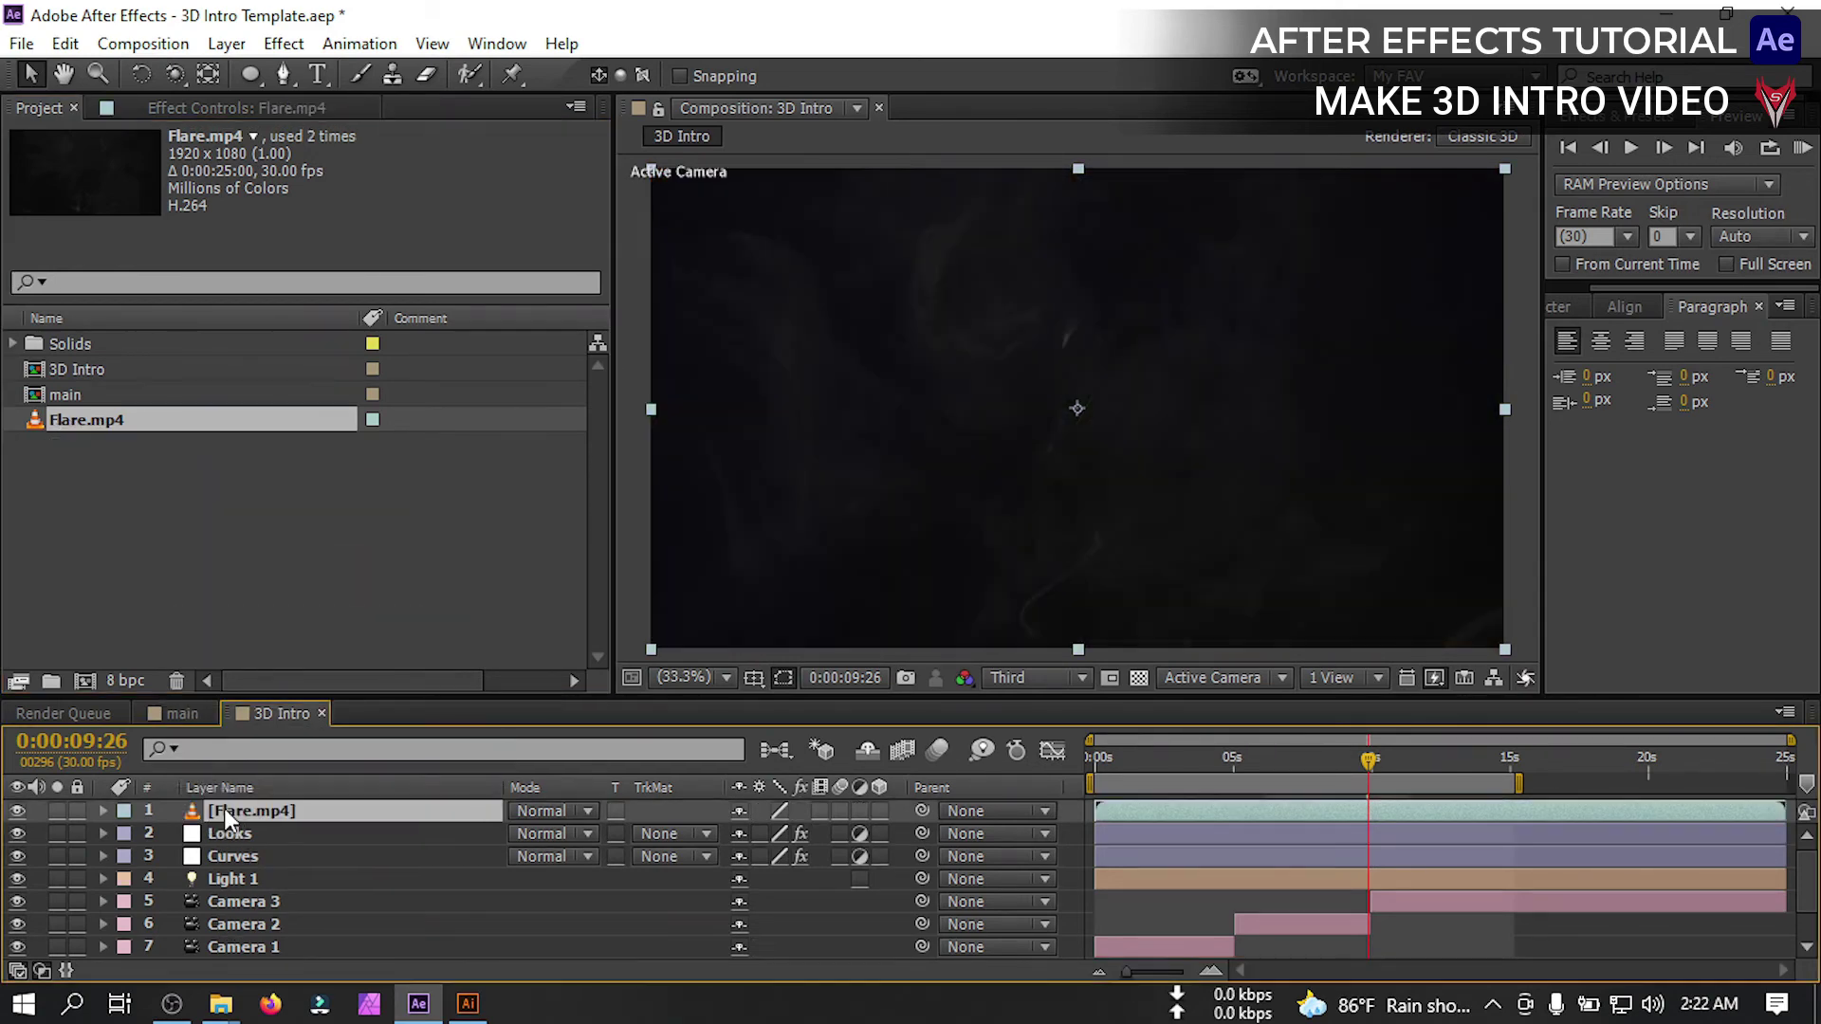
Blend the flare layer in Screen mode at 50% opacity
left_click(536, 811)
left_click(626, 450)
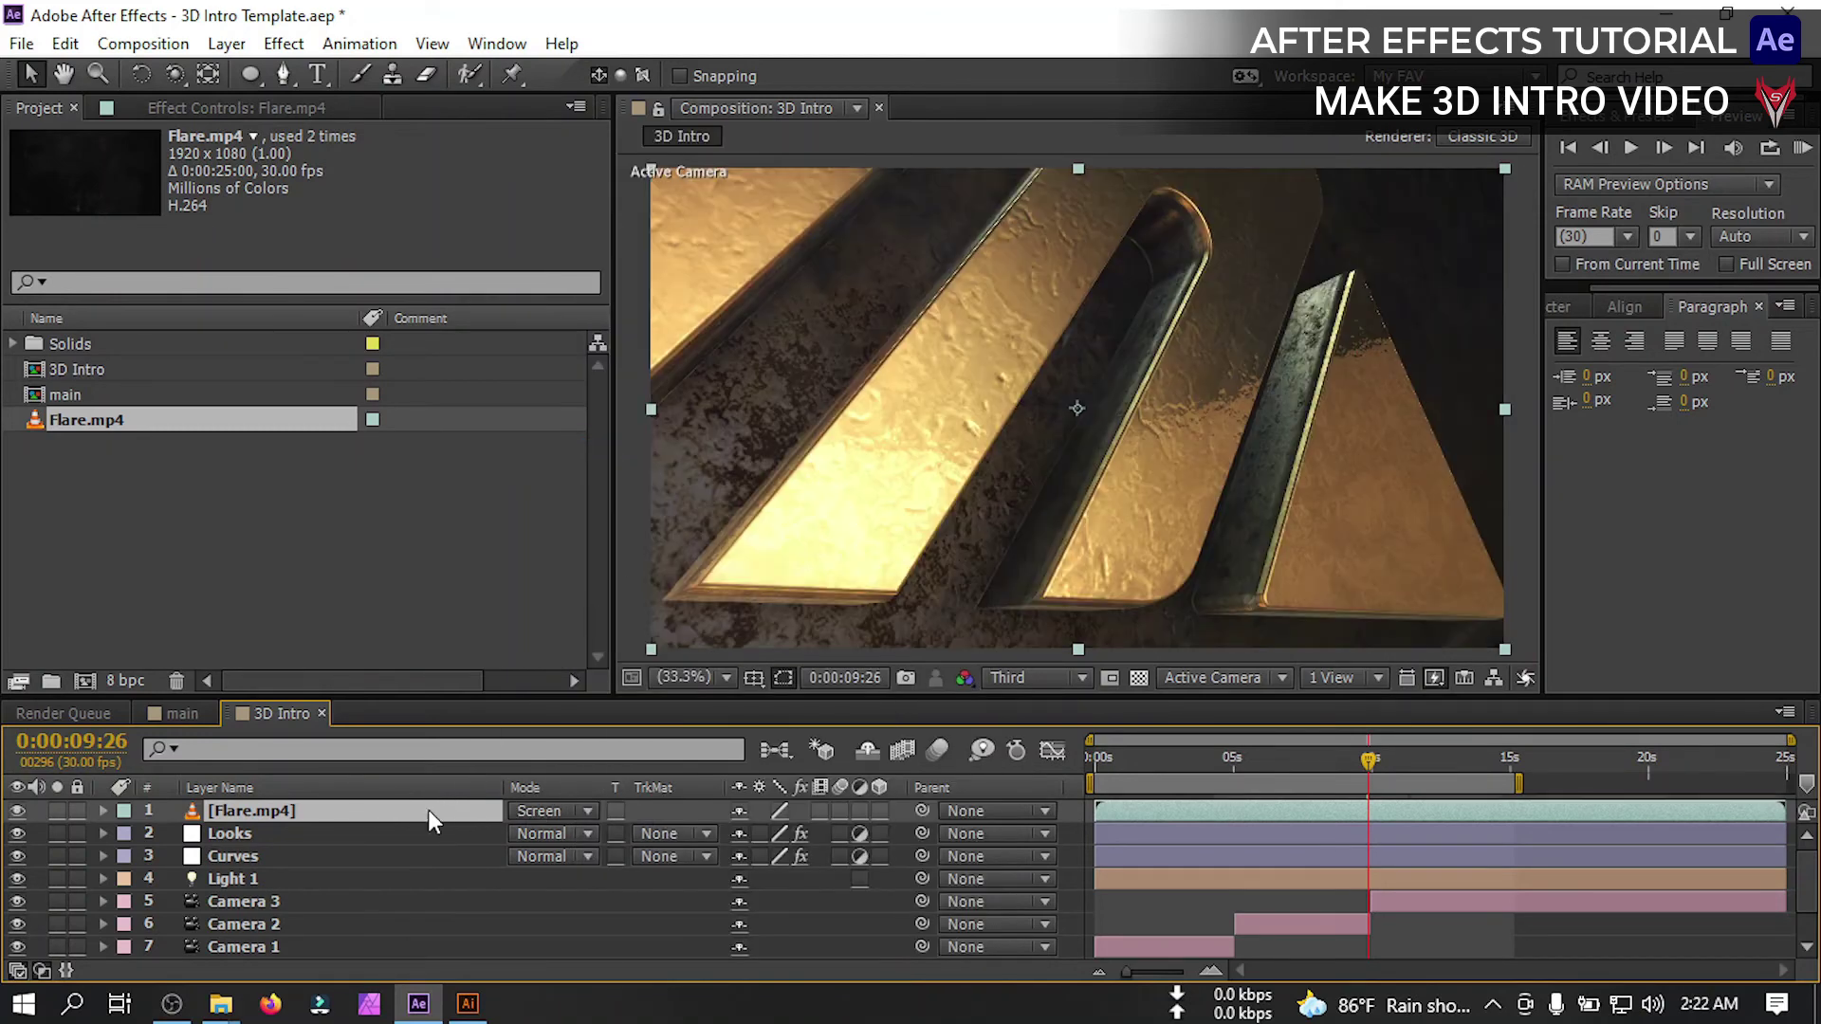
key("t")
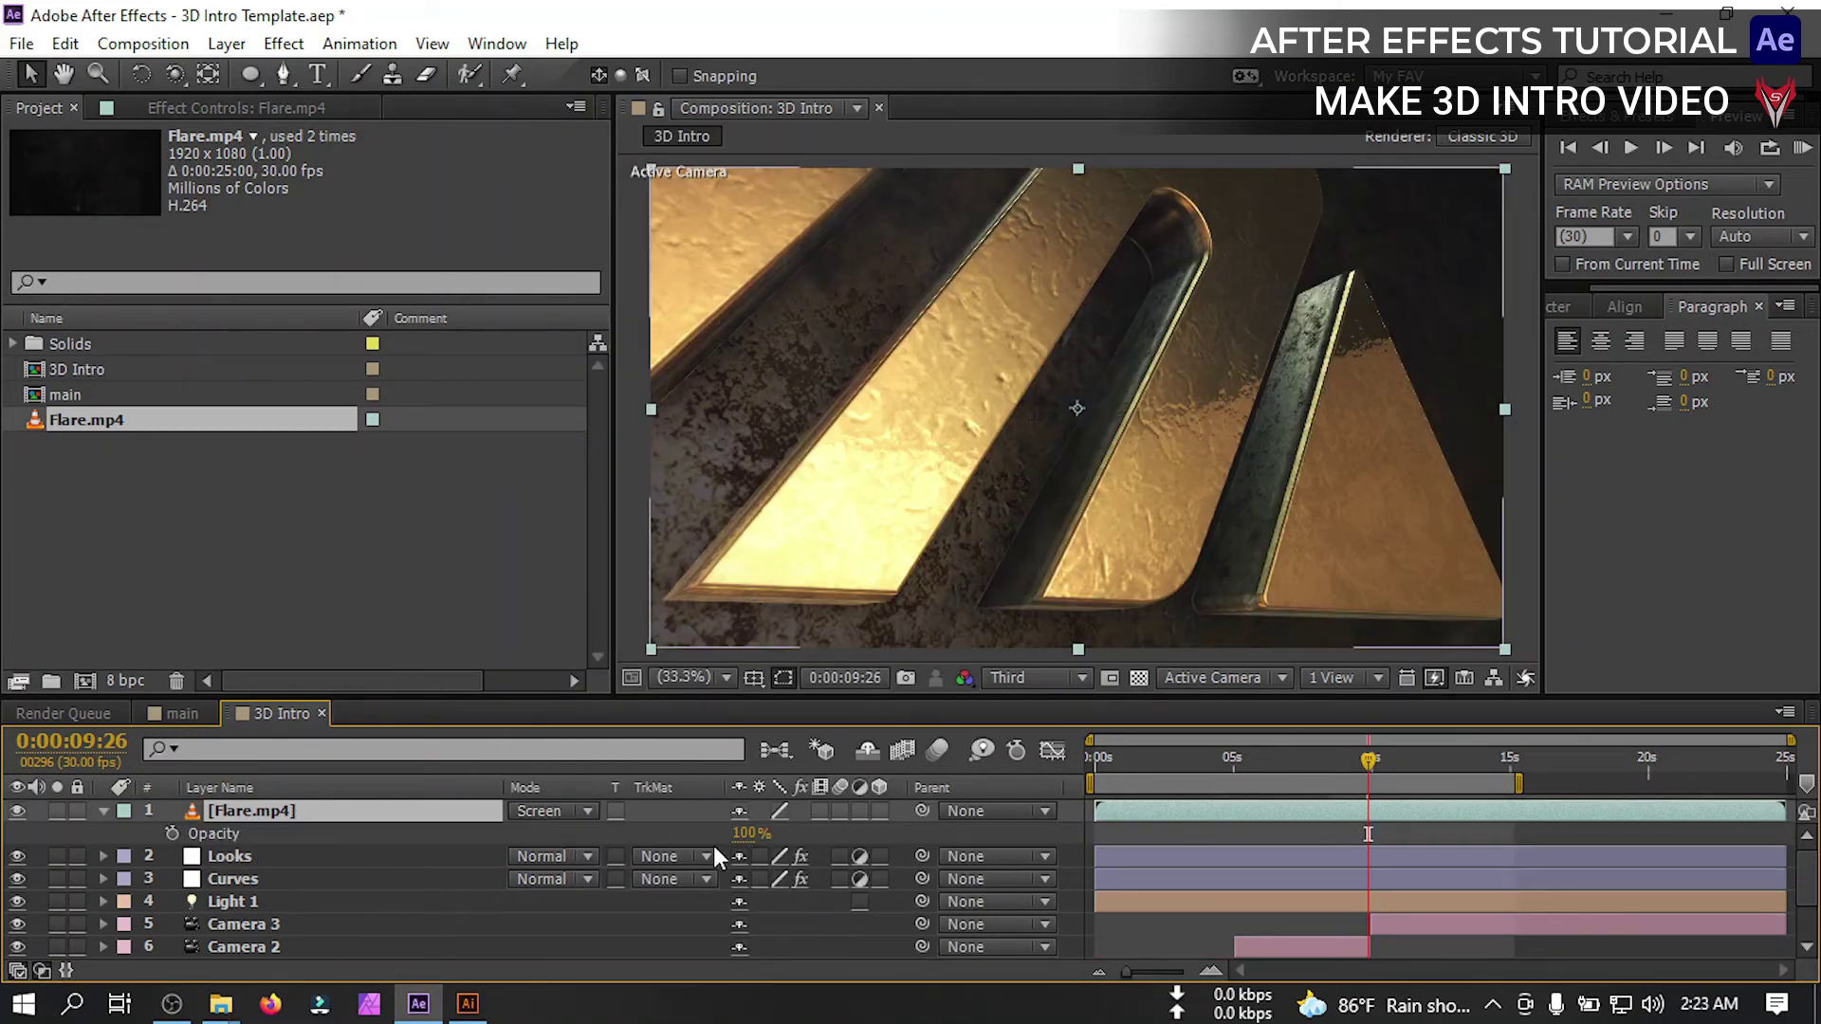
left_click(749, 834)
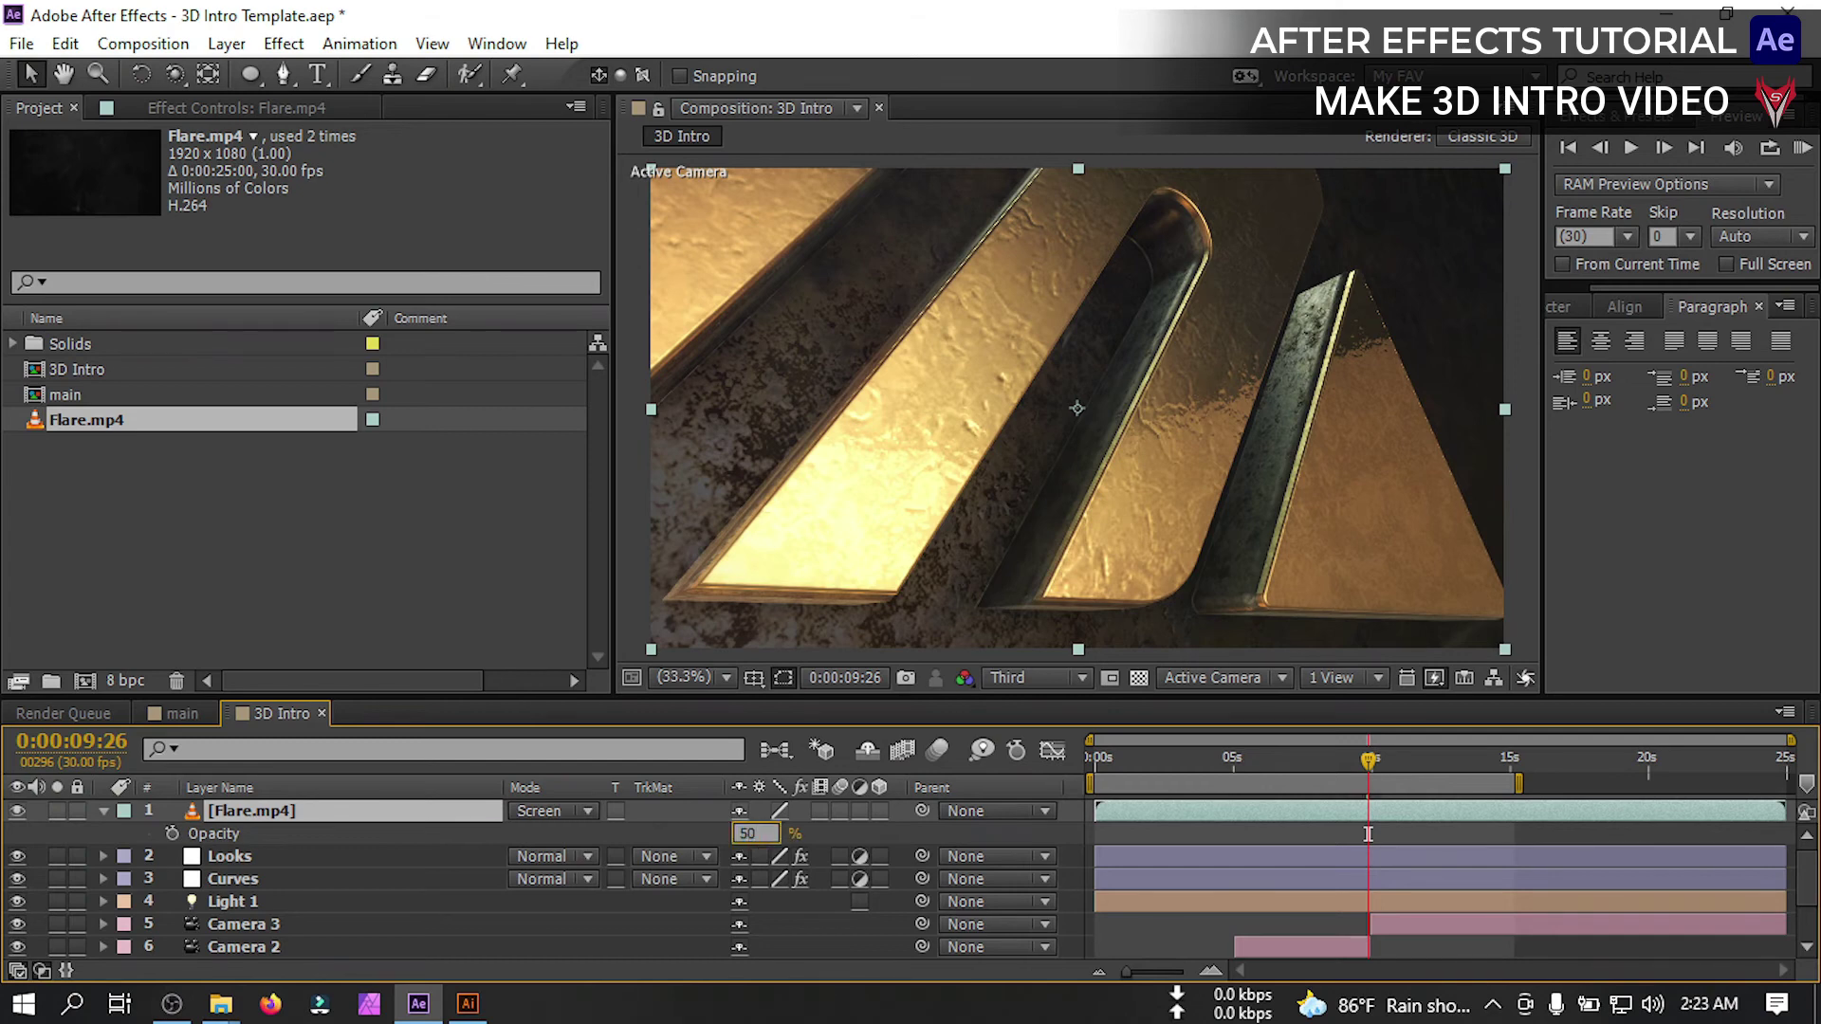
key("Return")
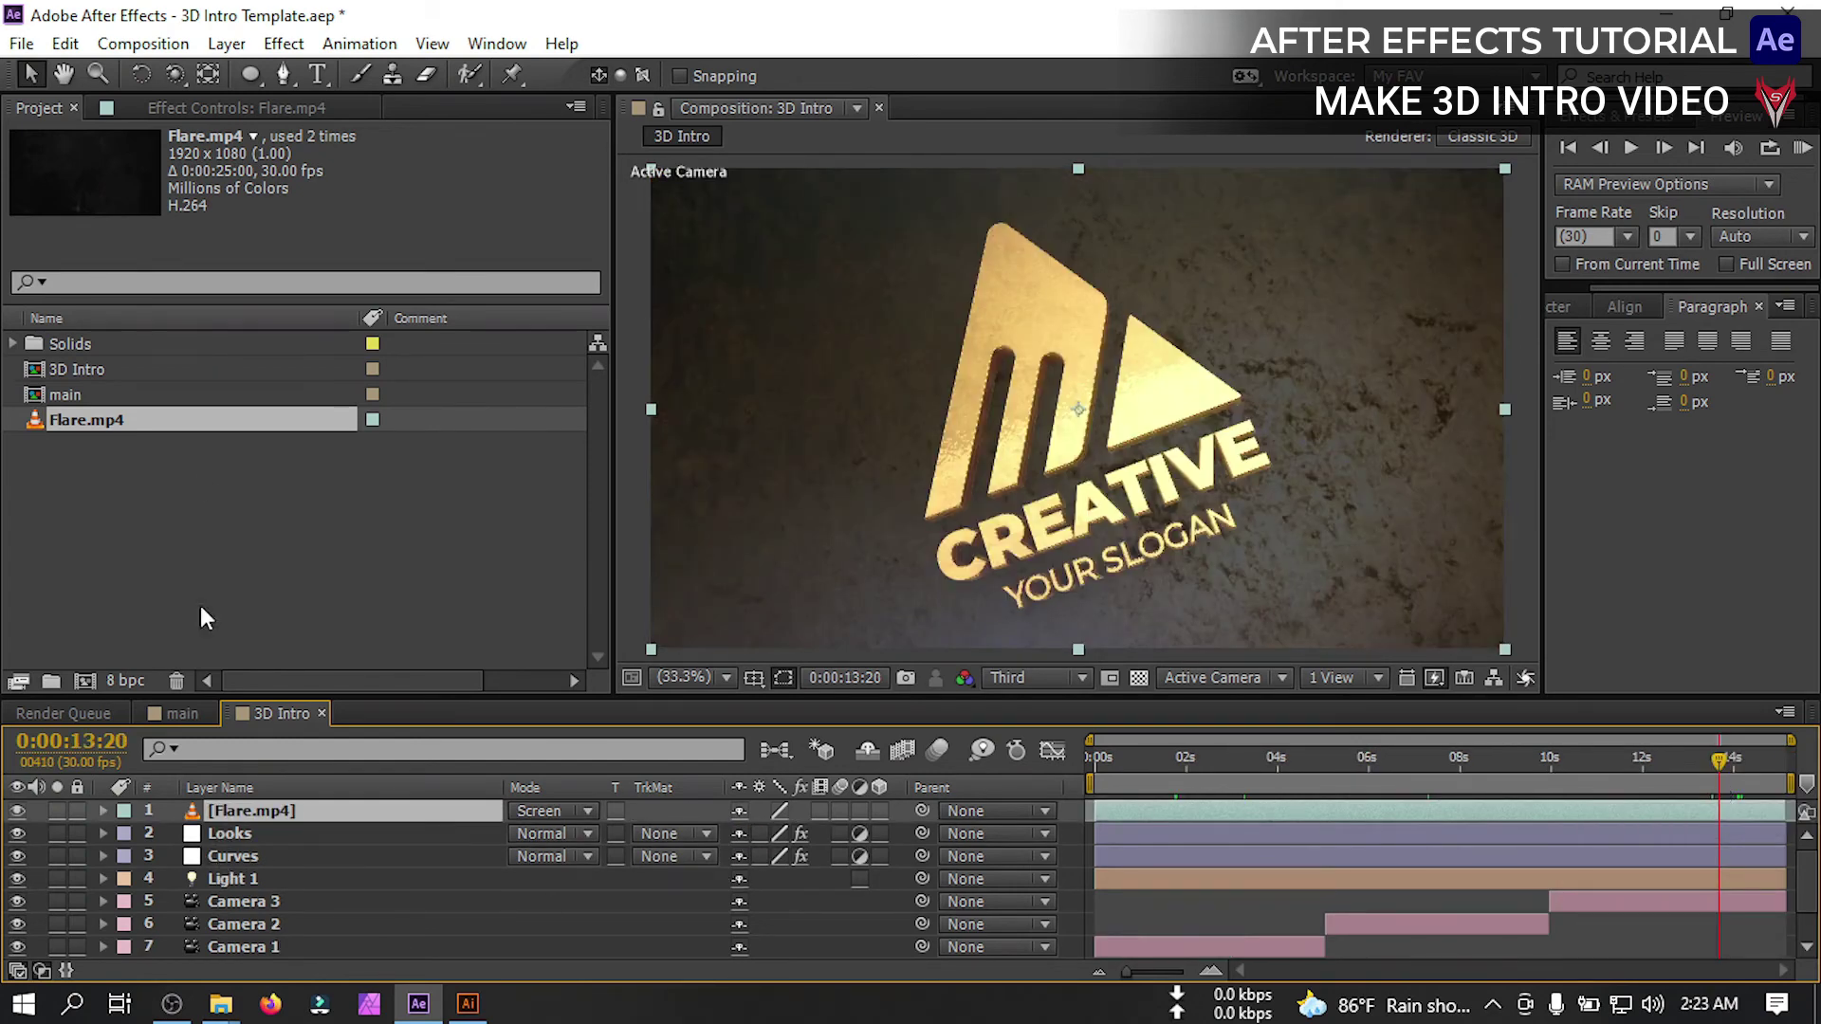
left_click(227, 44)
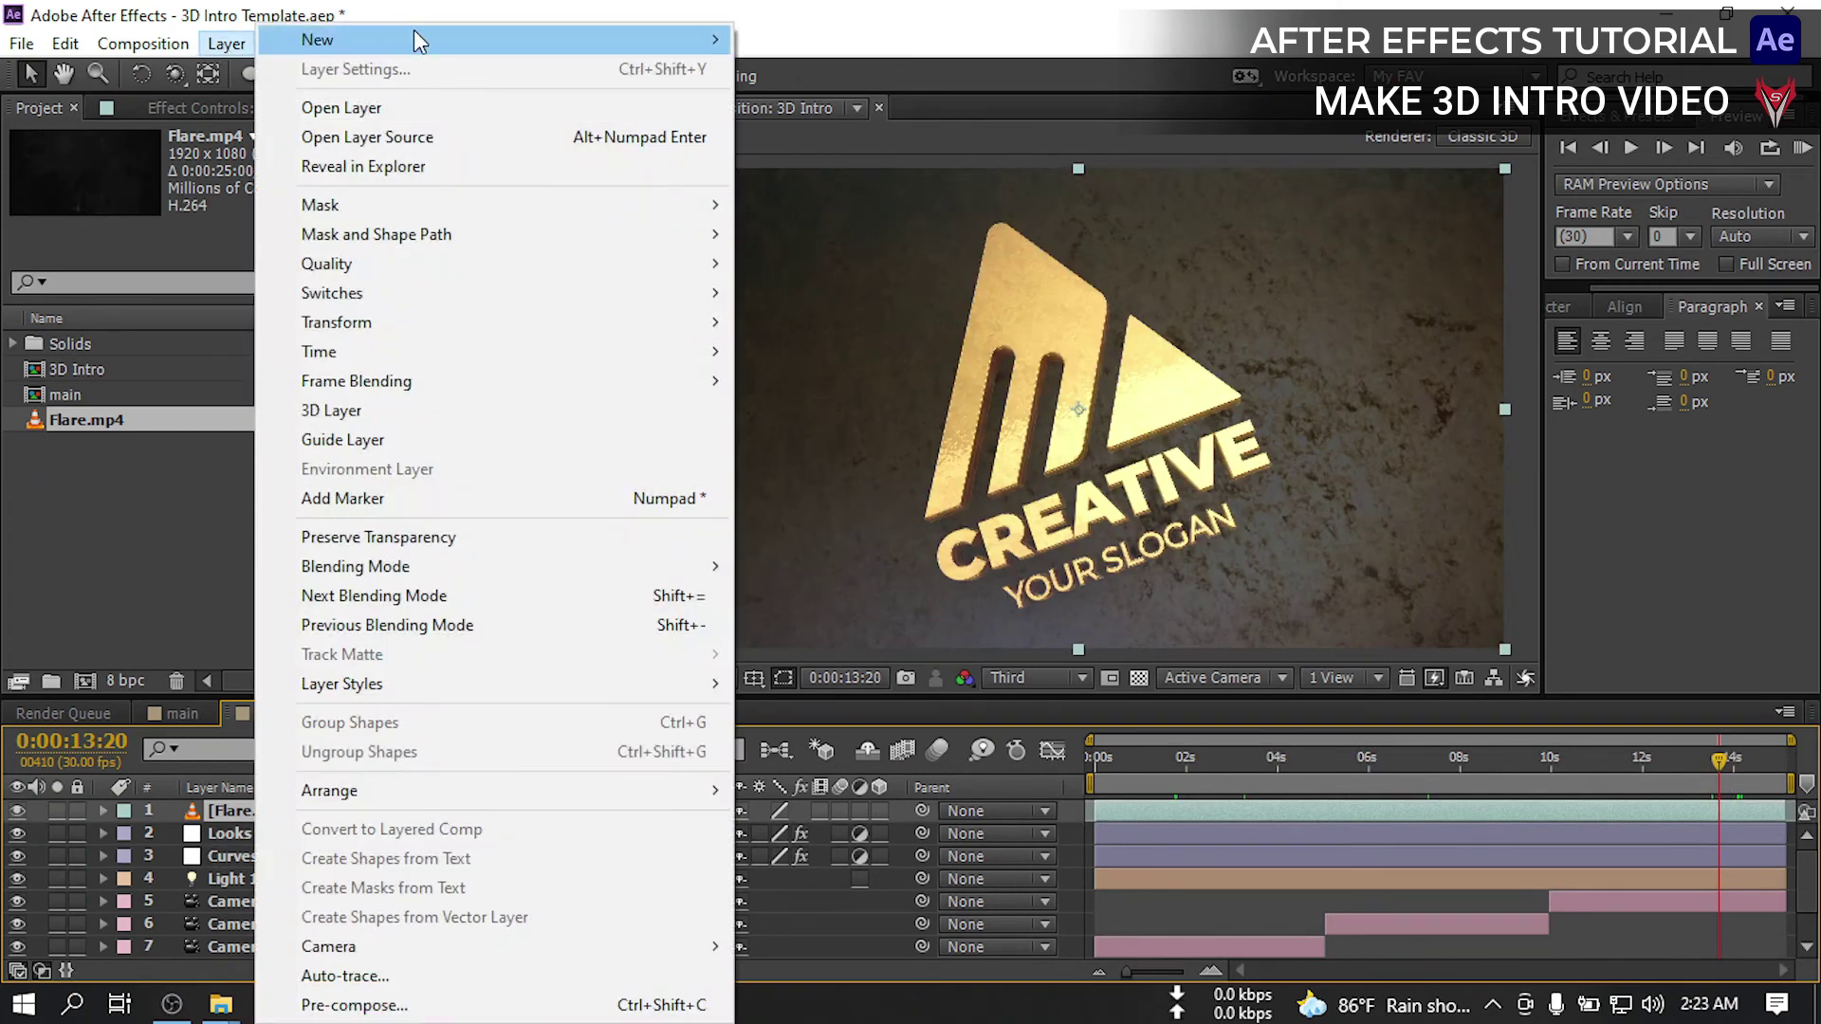
Create a new solid layer named Black
mouse_move(661, 55)
left_click(831, 68)
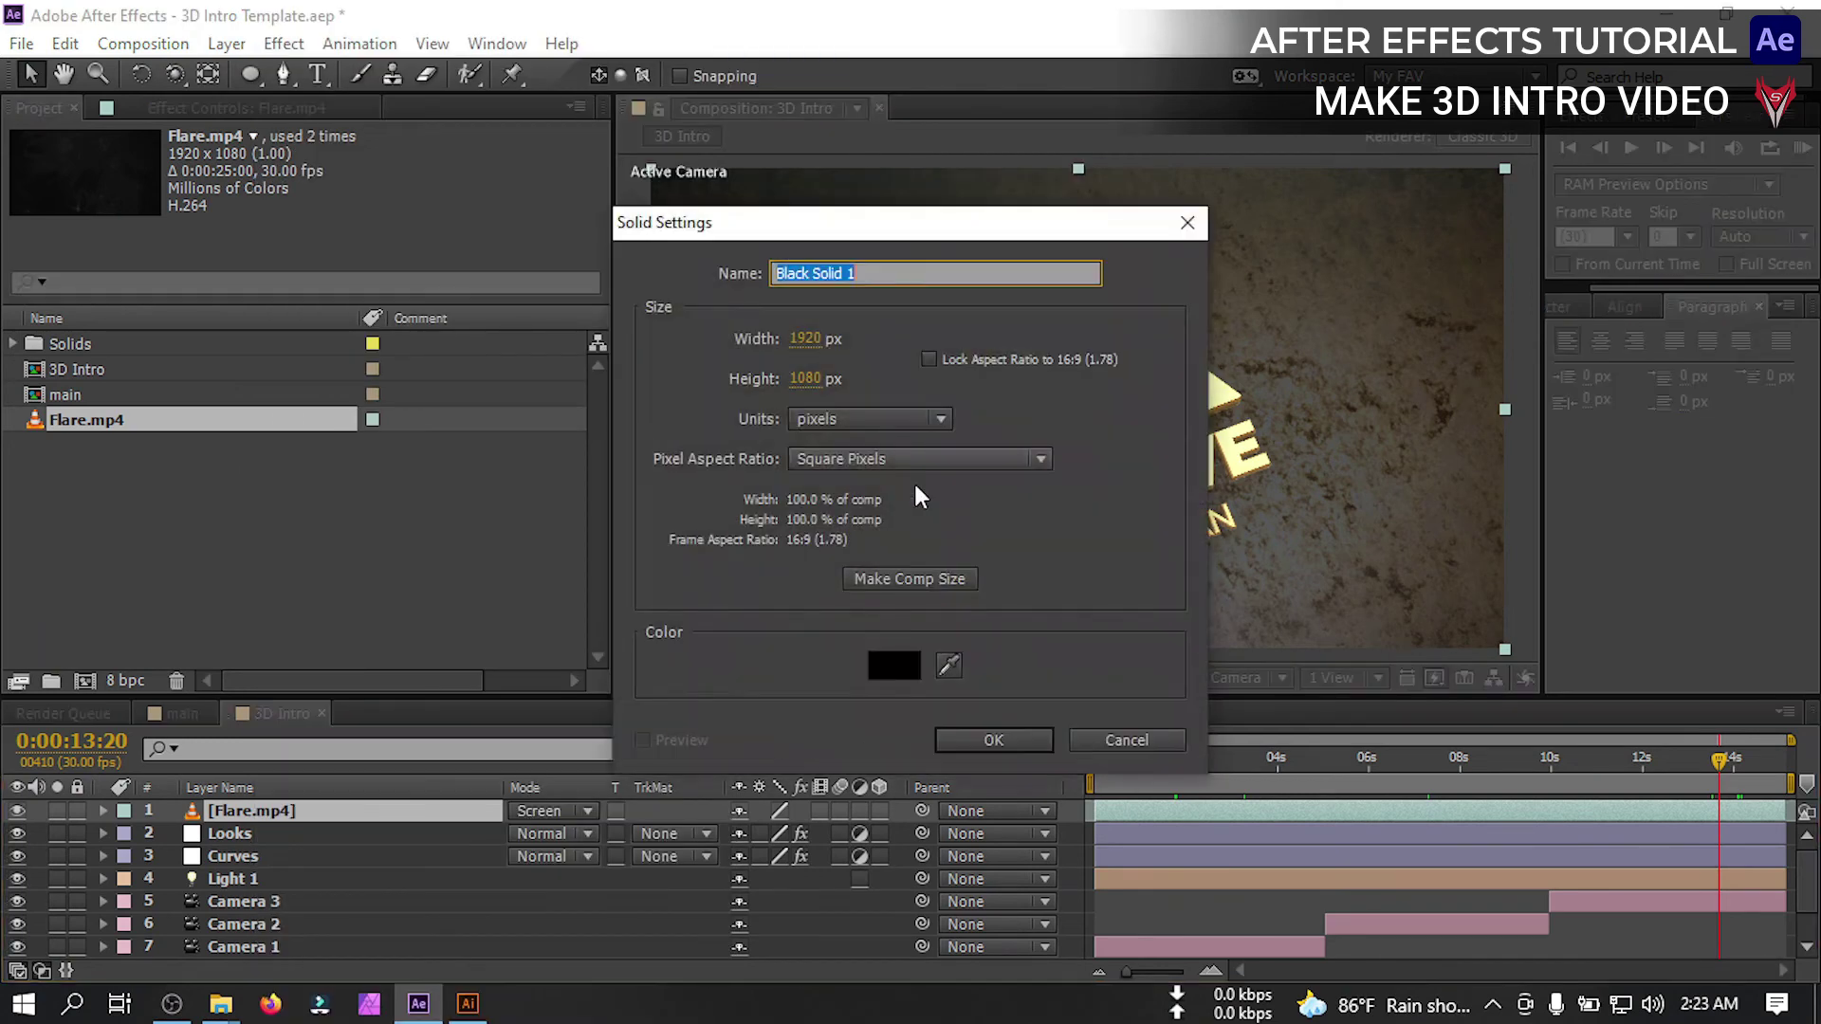
type("Black")
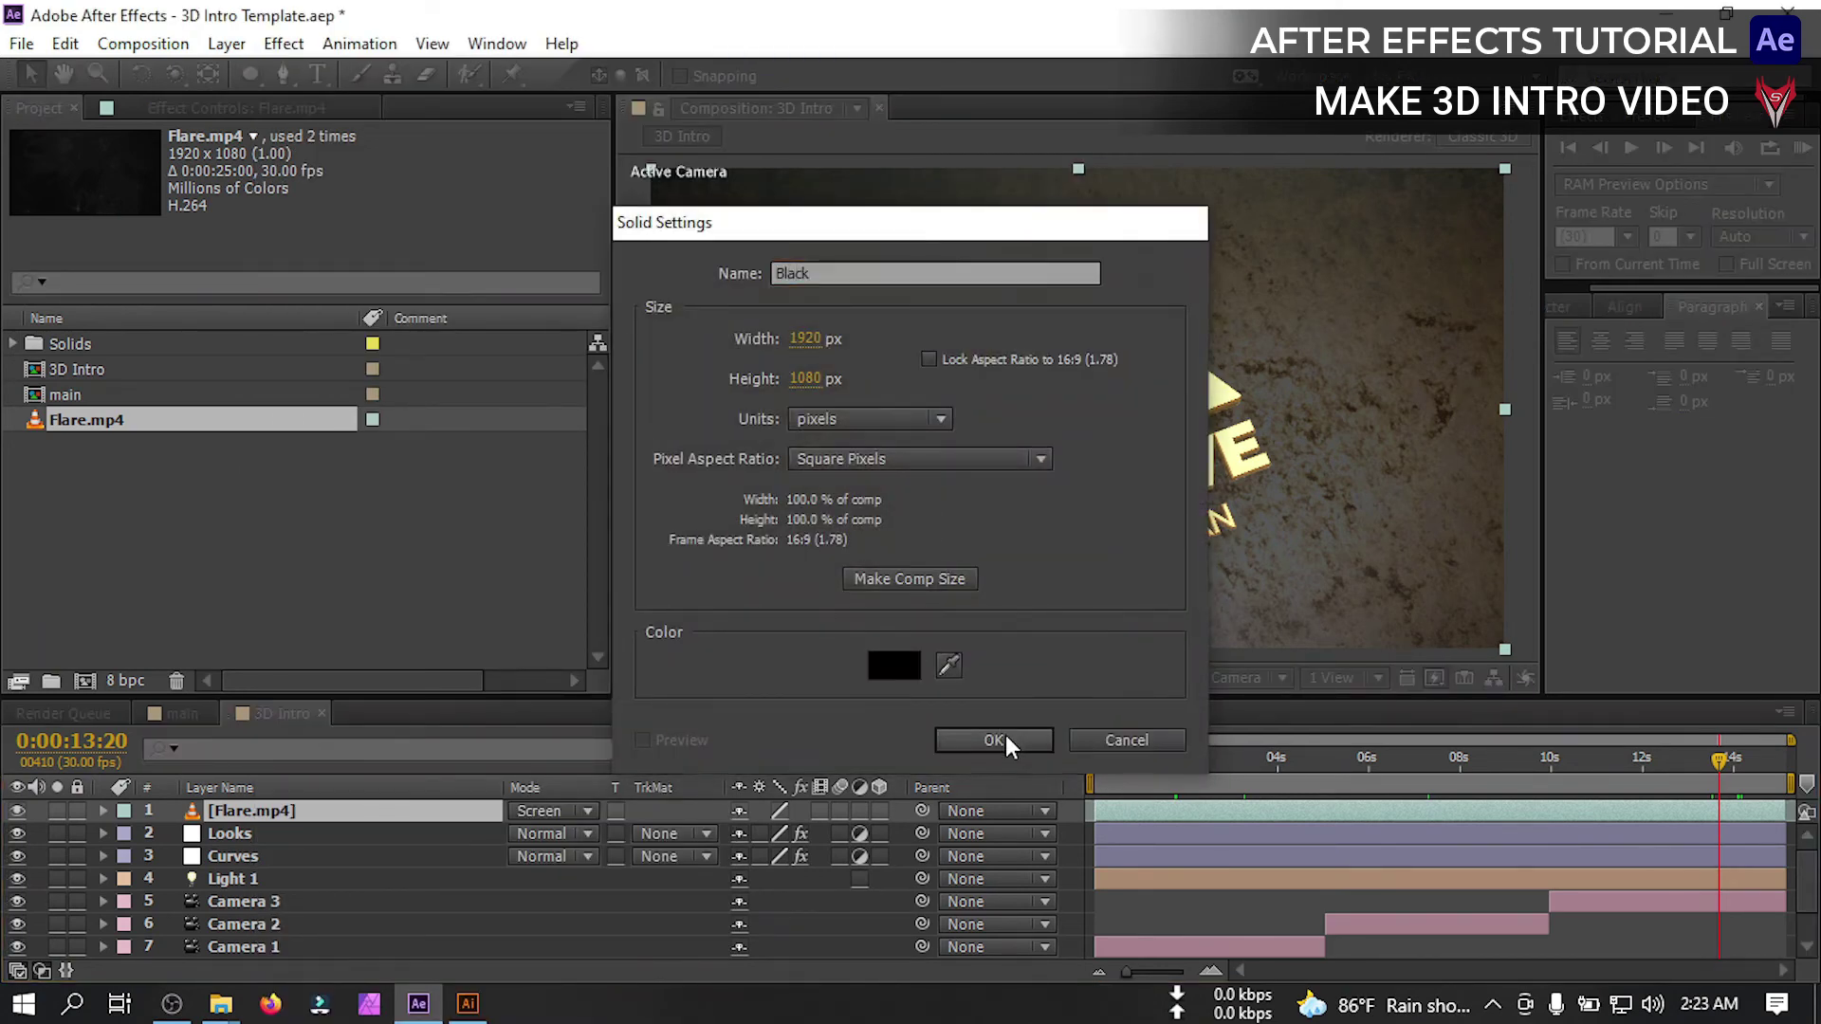
key("Return")
Draw an ellipse mask on the Black solid and stretch it wide across the frame
left_click_drag(248, 75, 378, 132)
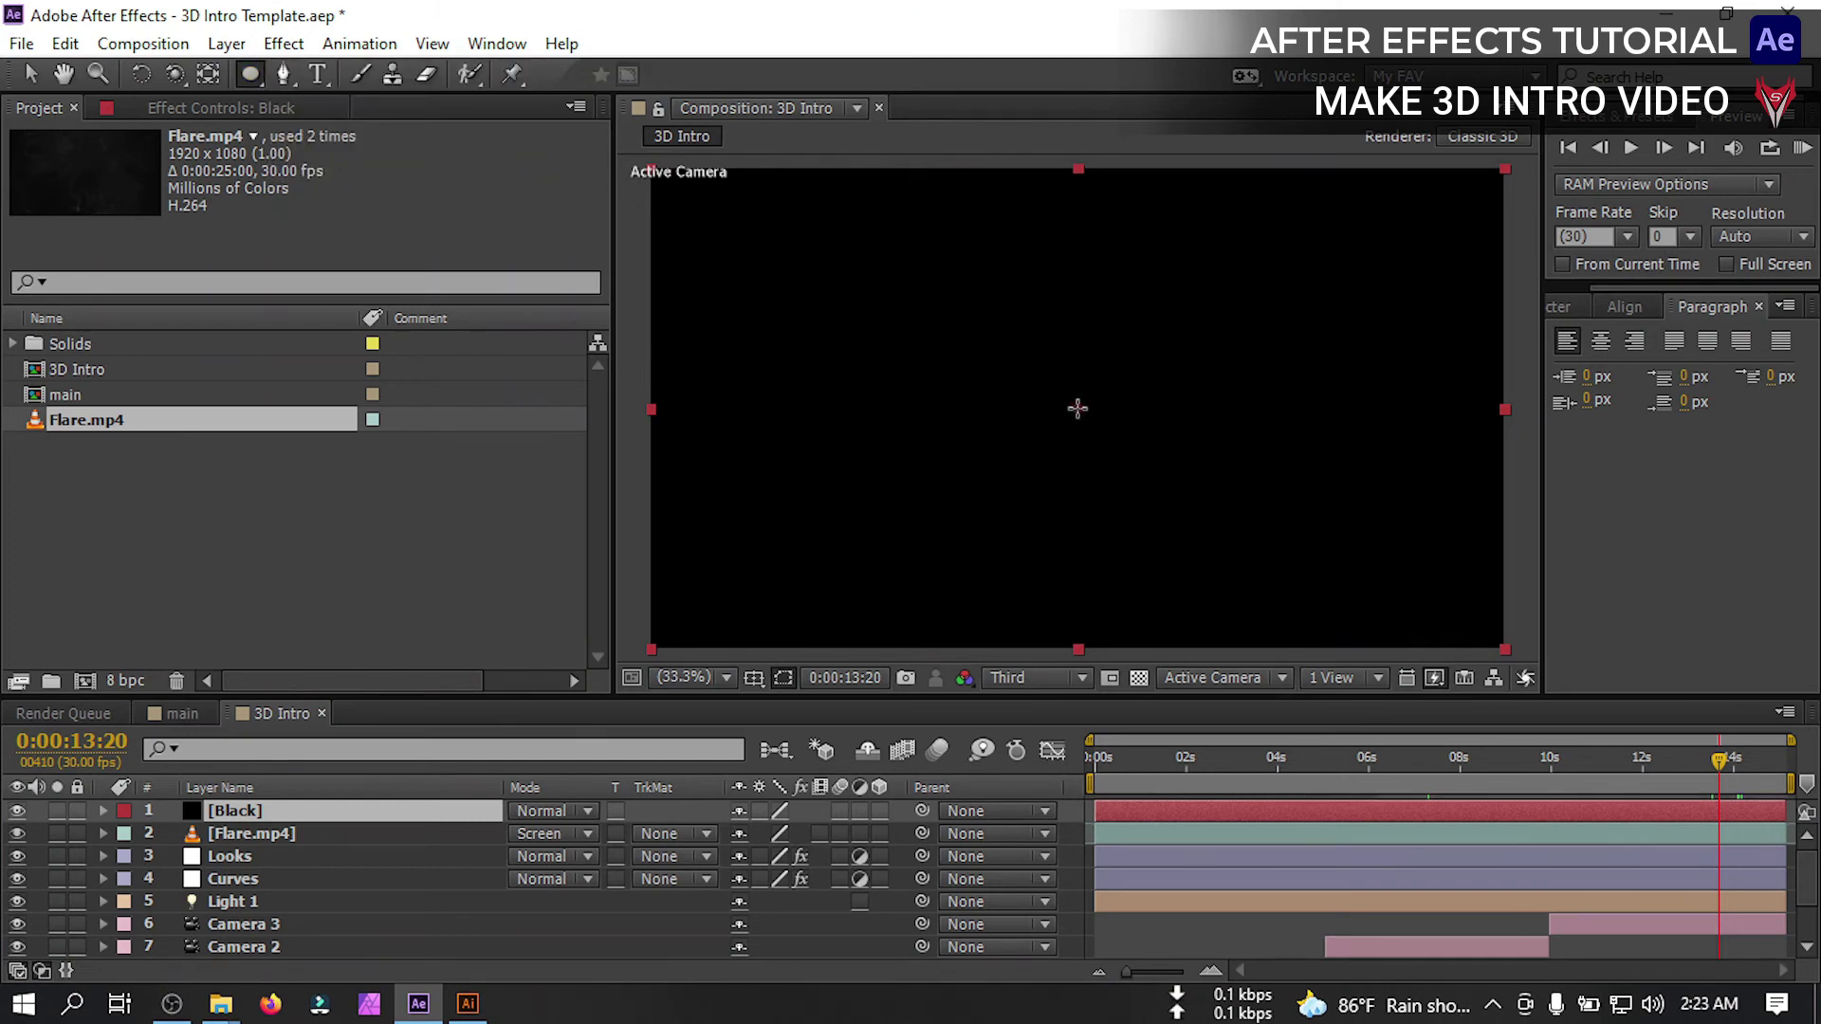
left_click_drag(1077, 409, 1295, 586)
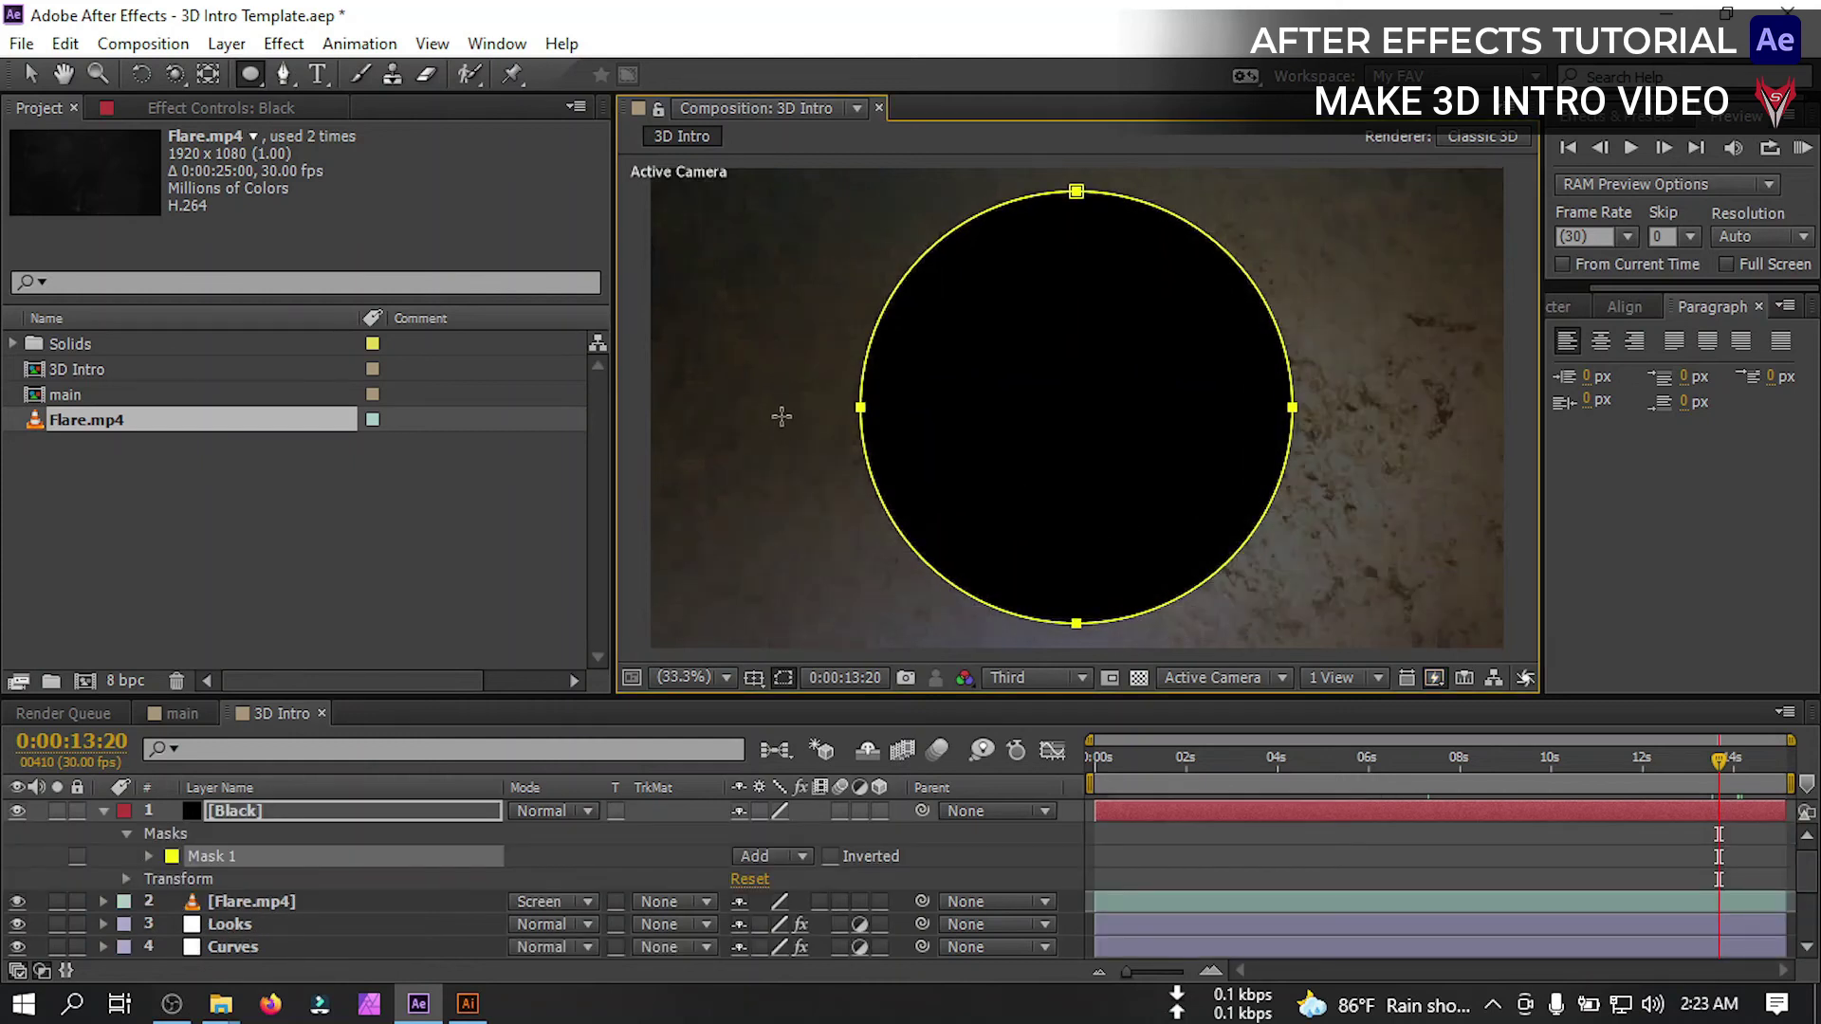
key("v")
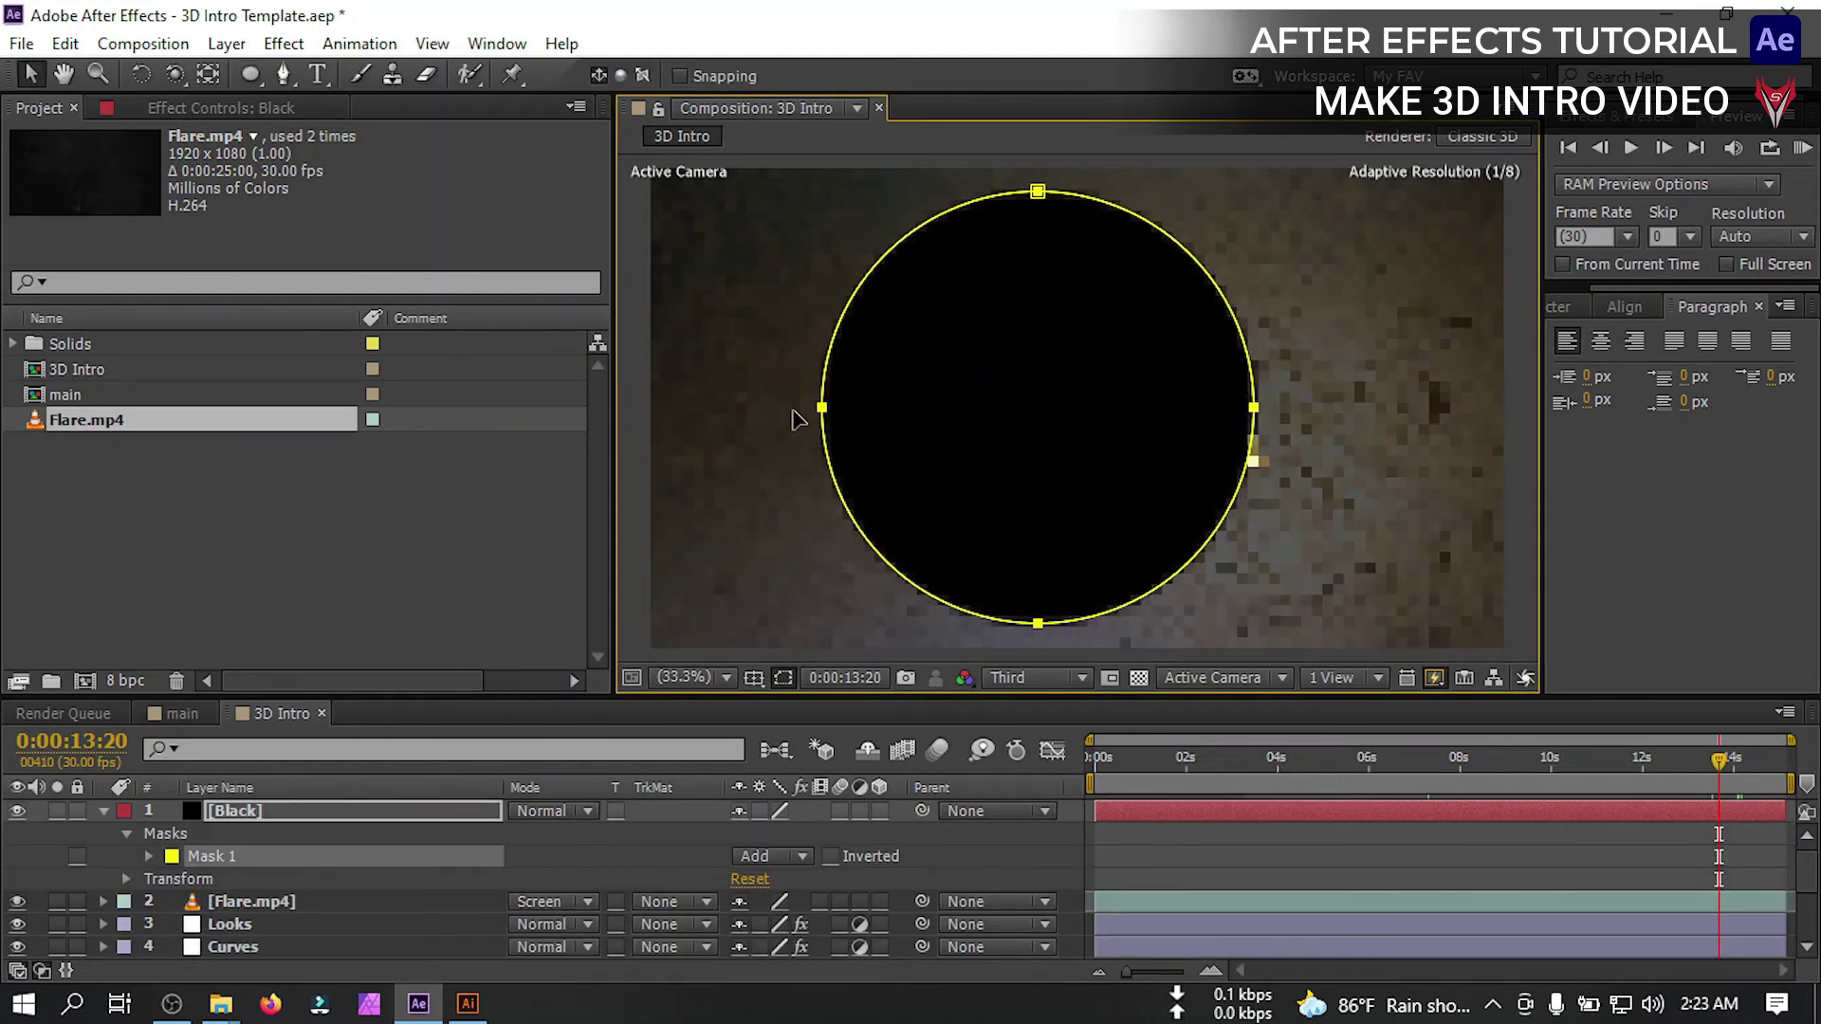
left_click_drag(858, 418, 689, 410)
key("ctrl+z")
double_click(862, 407)
left_click_drag(1294, 408, 1479, 408)
Feather Mask 1 to 1000 pixels and set it to Subtract
left_click(149, 857)
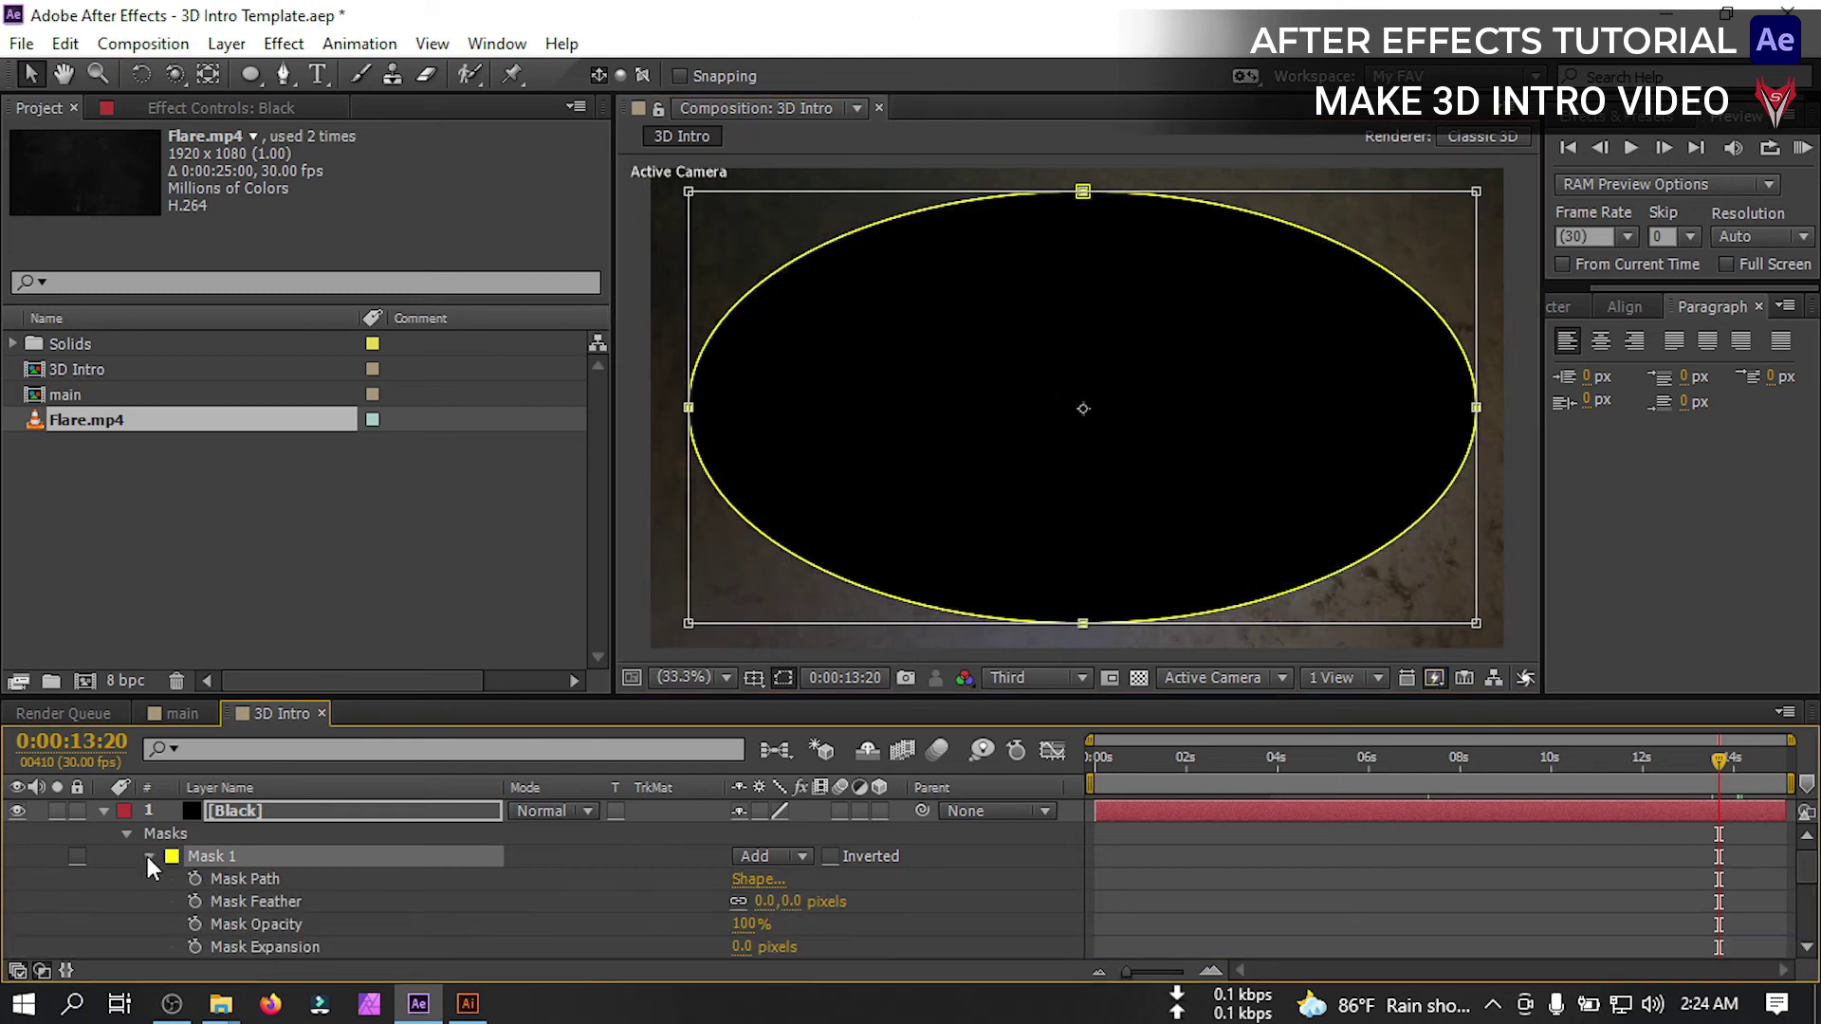
left_click_drag(773, 905, 1695, 892)
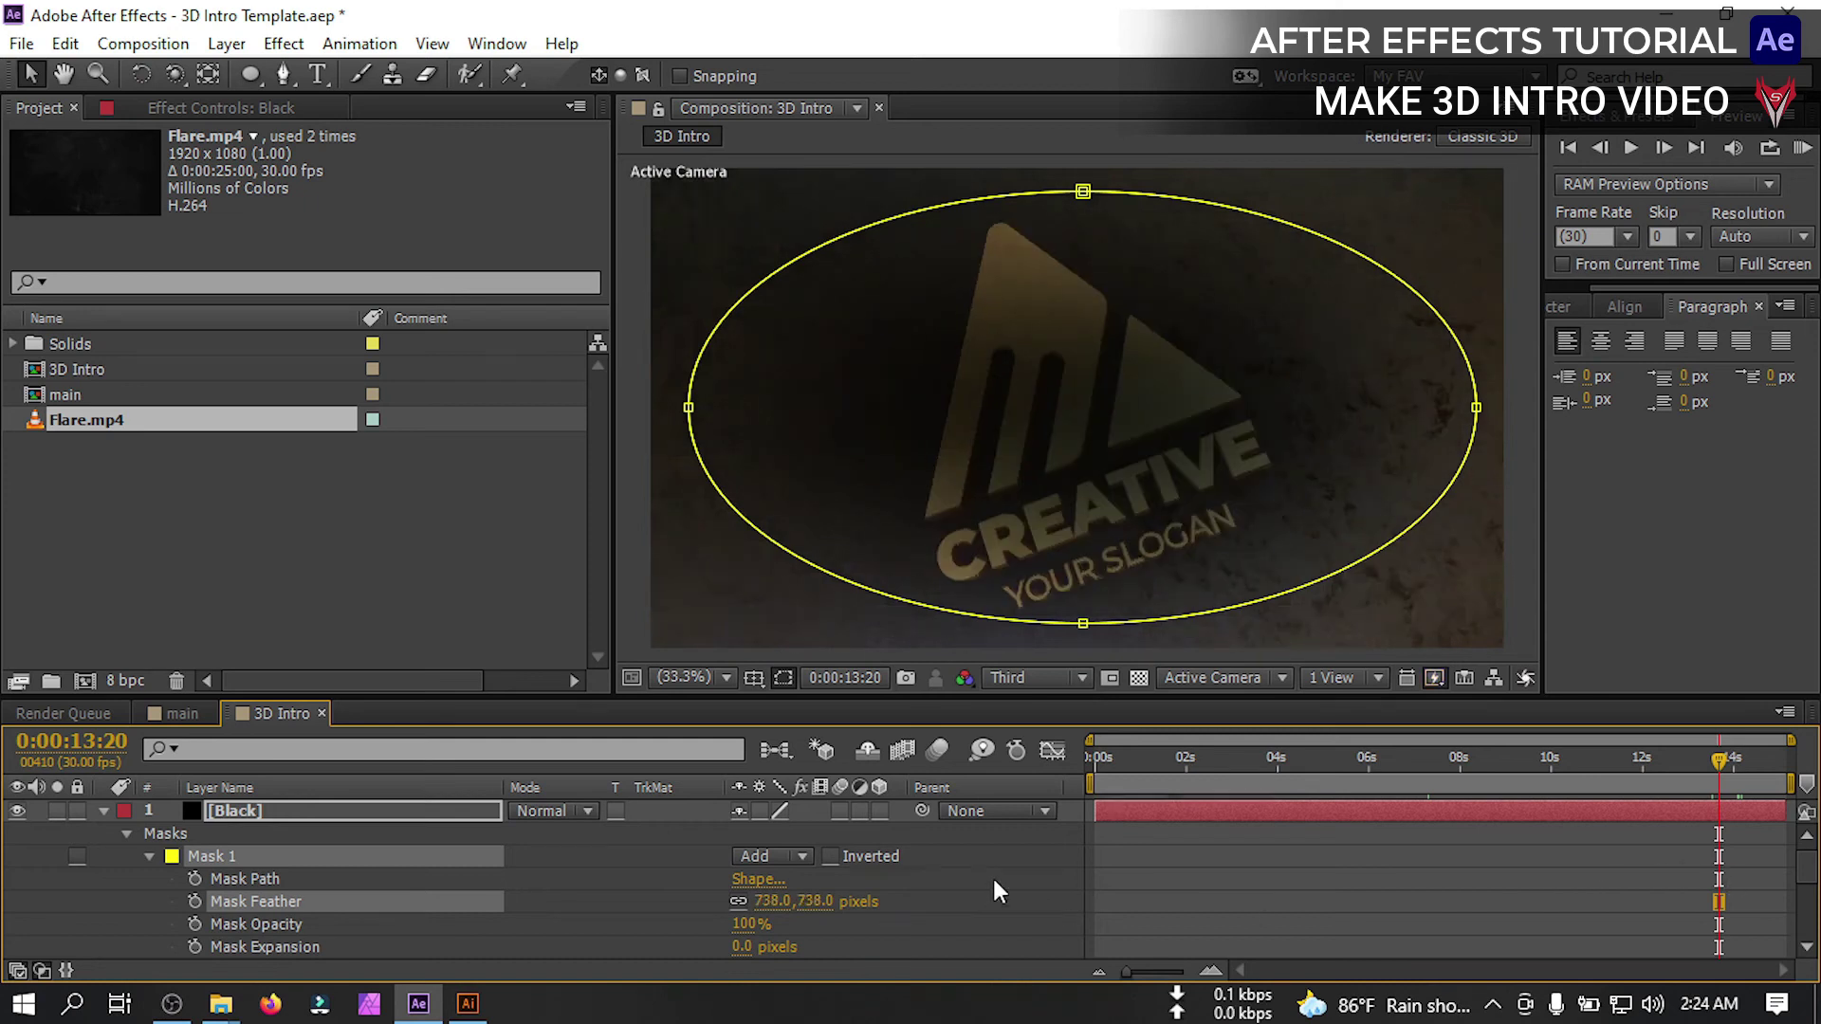
left_click_drag(930, 902, 1785, 909)
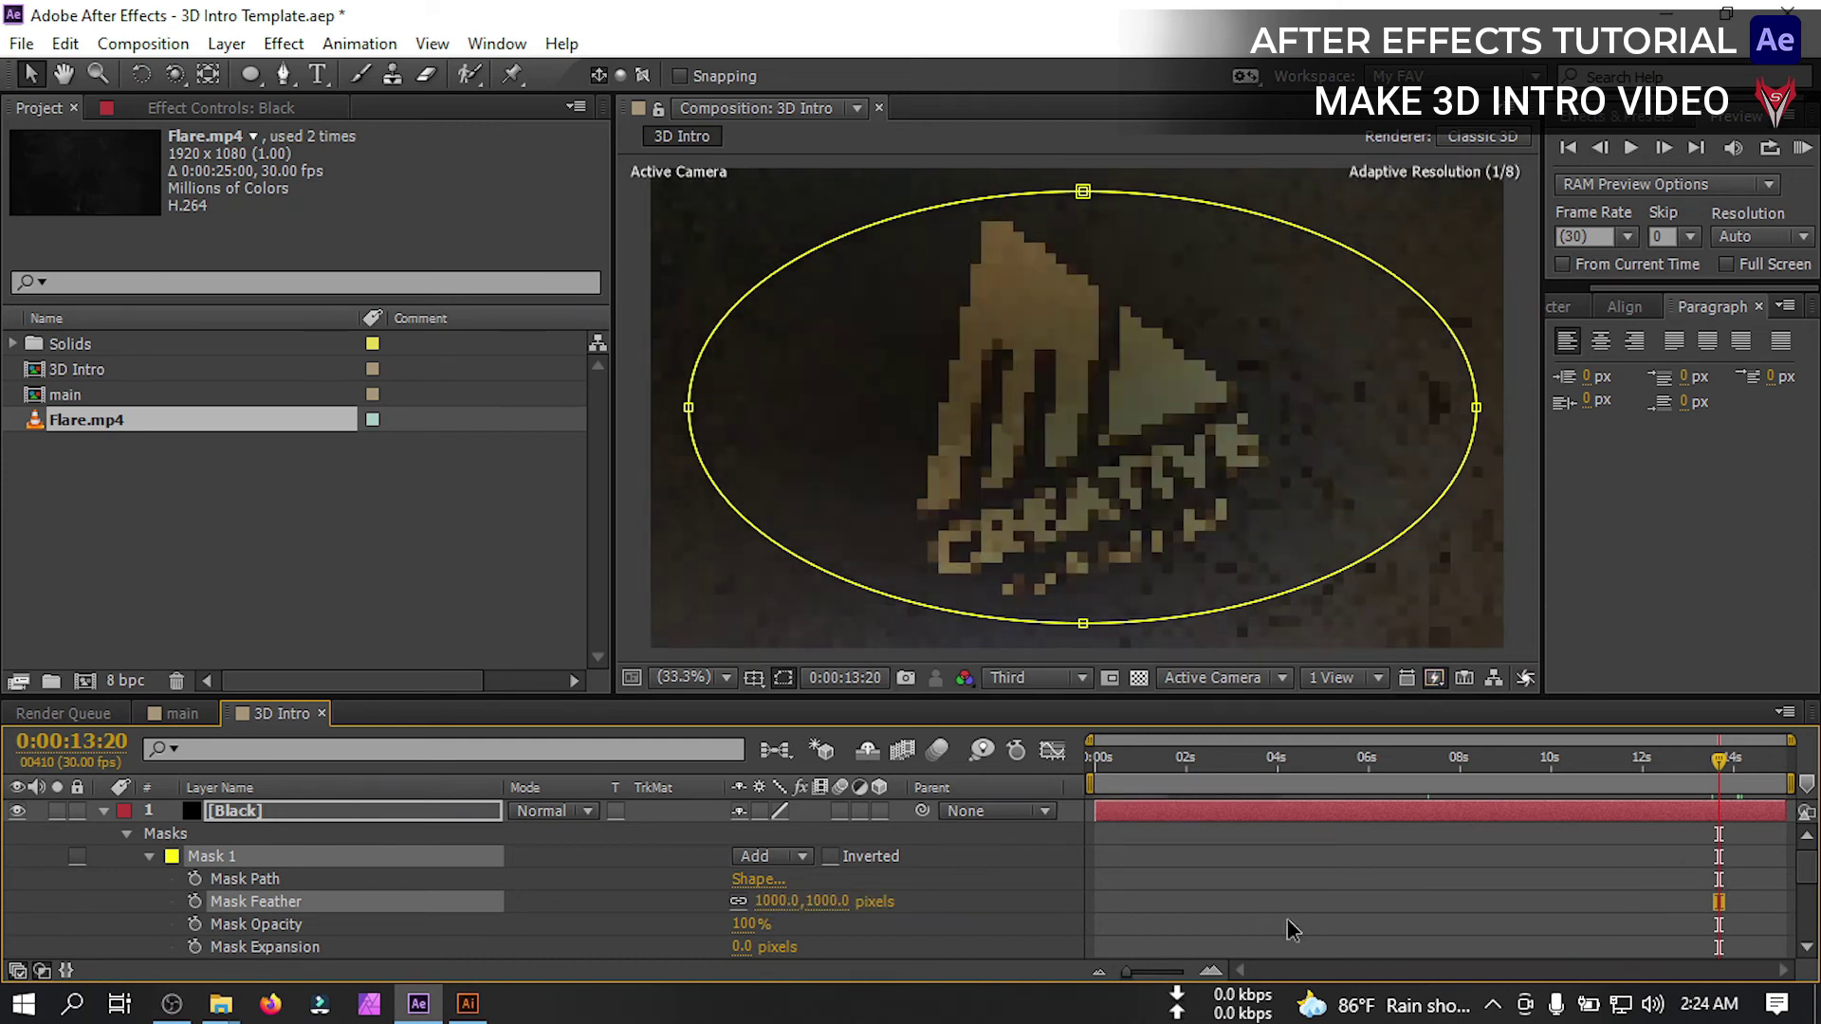
left_click(785, 857)
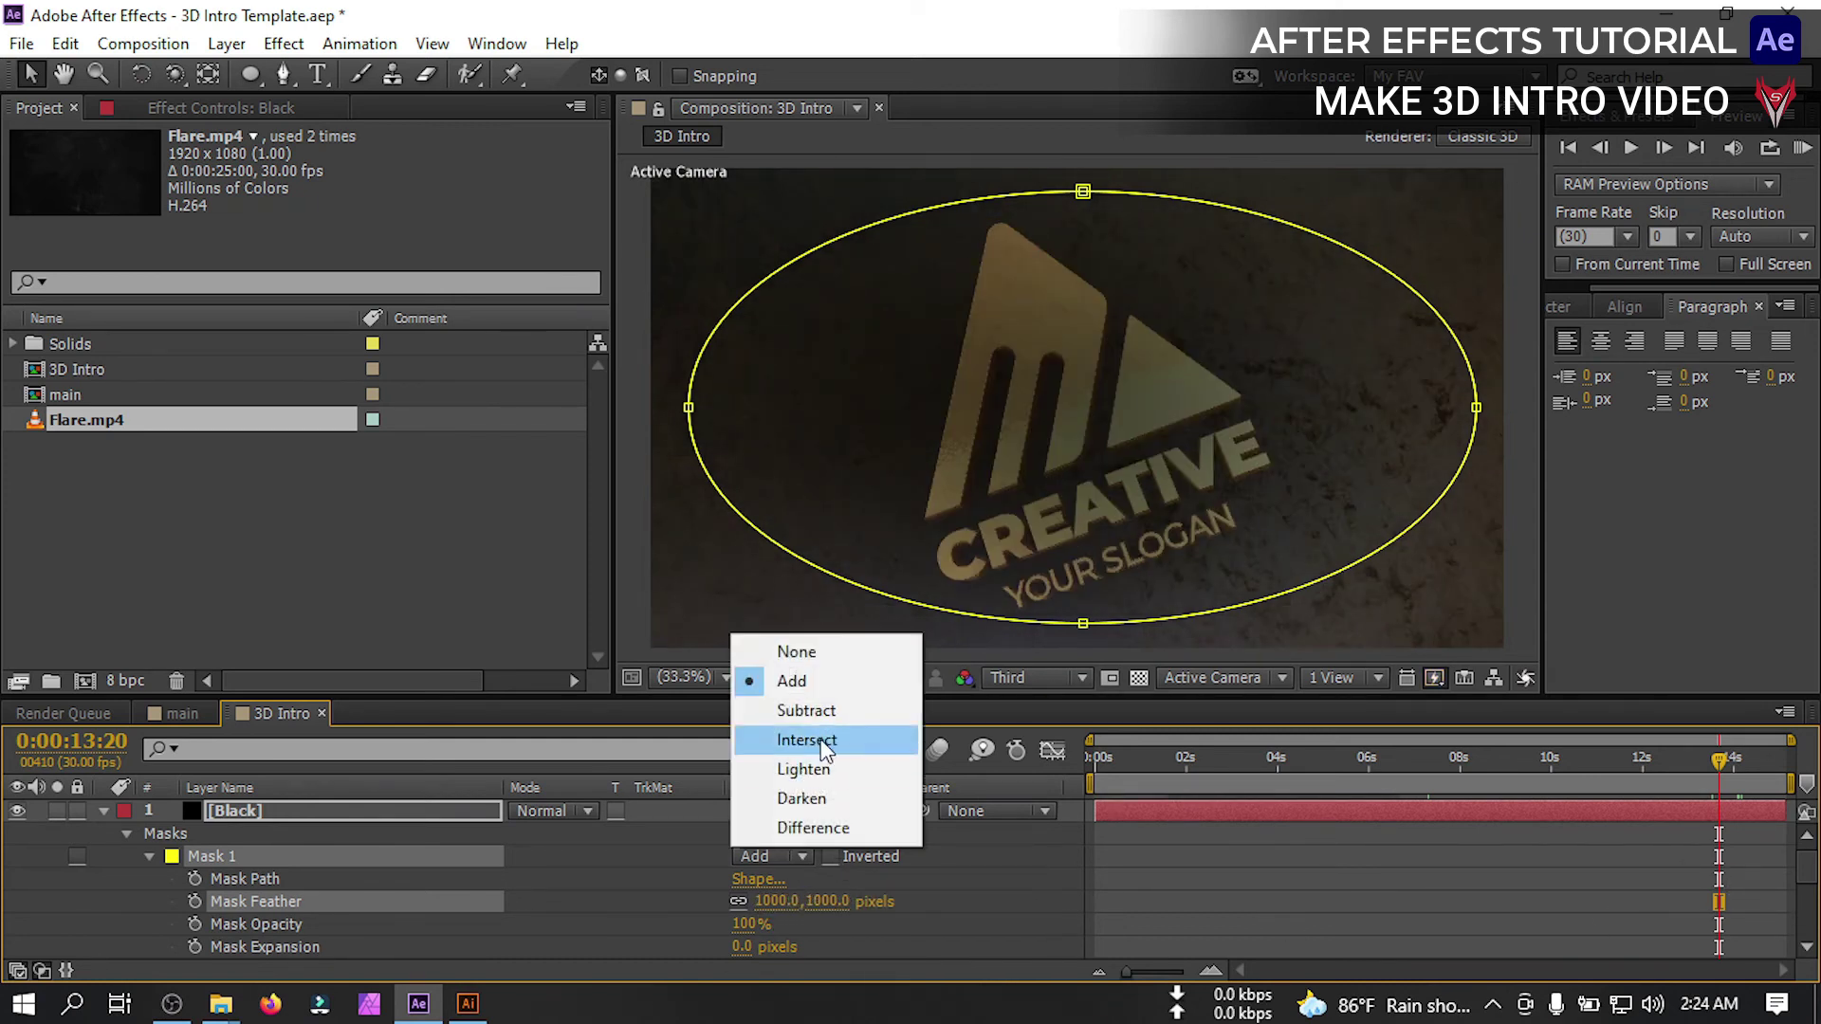
left_click(797, 708)
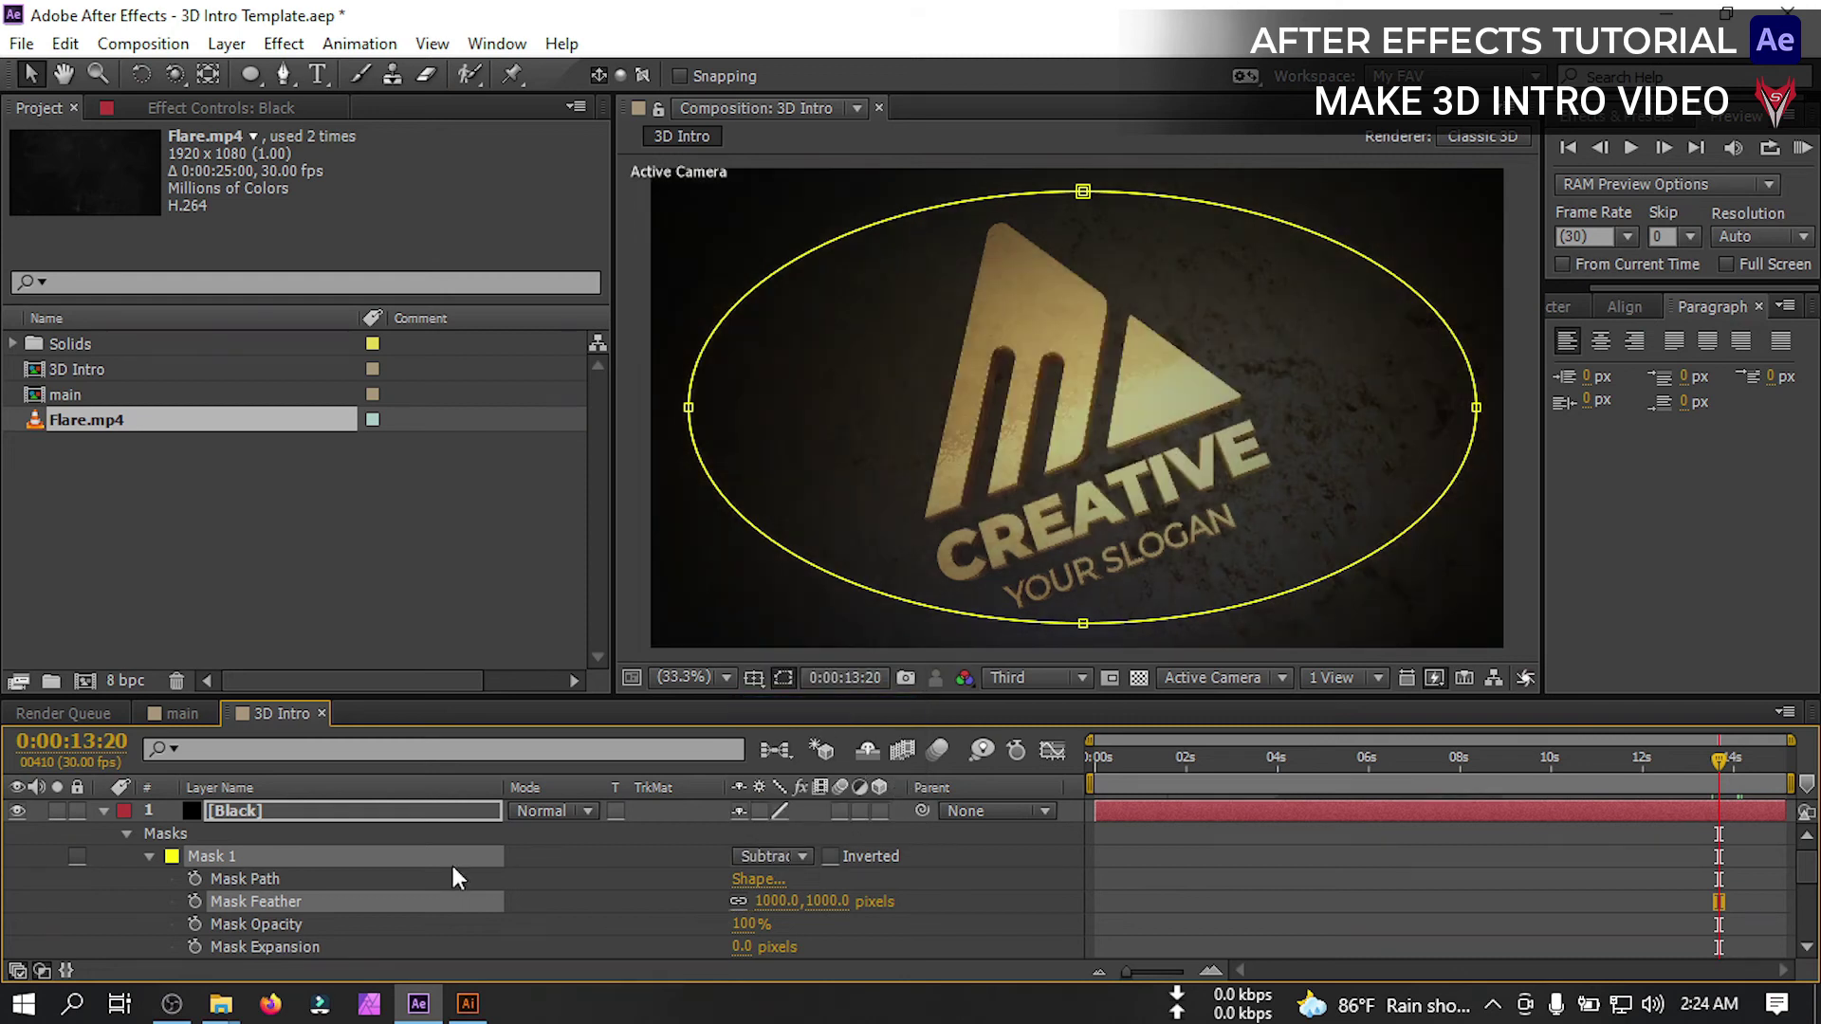
Lower the Black layer's opacity to 30%, then 25%, and return to the first frame
left_click(228, 812)
key("t")
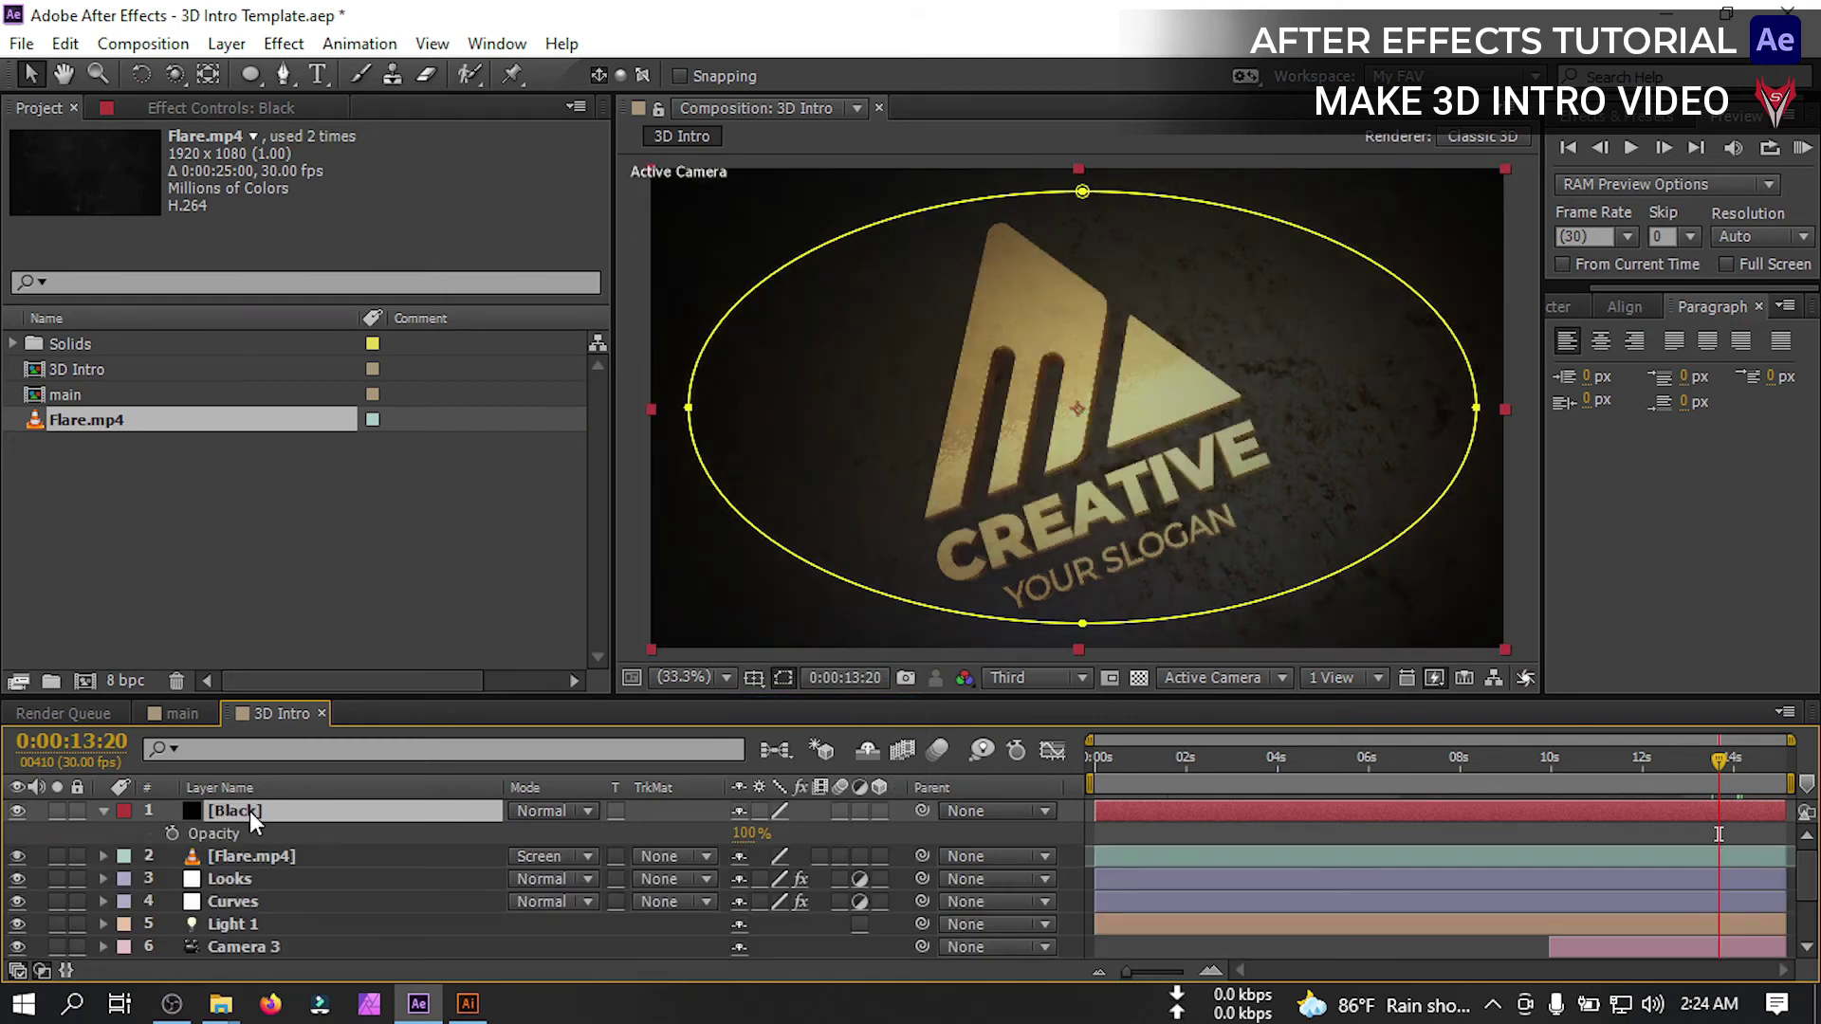
type("30")
key("Return")
left_click(742, 833)
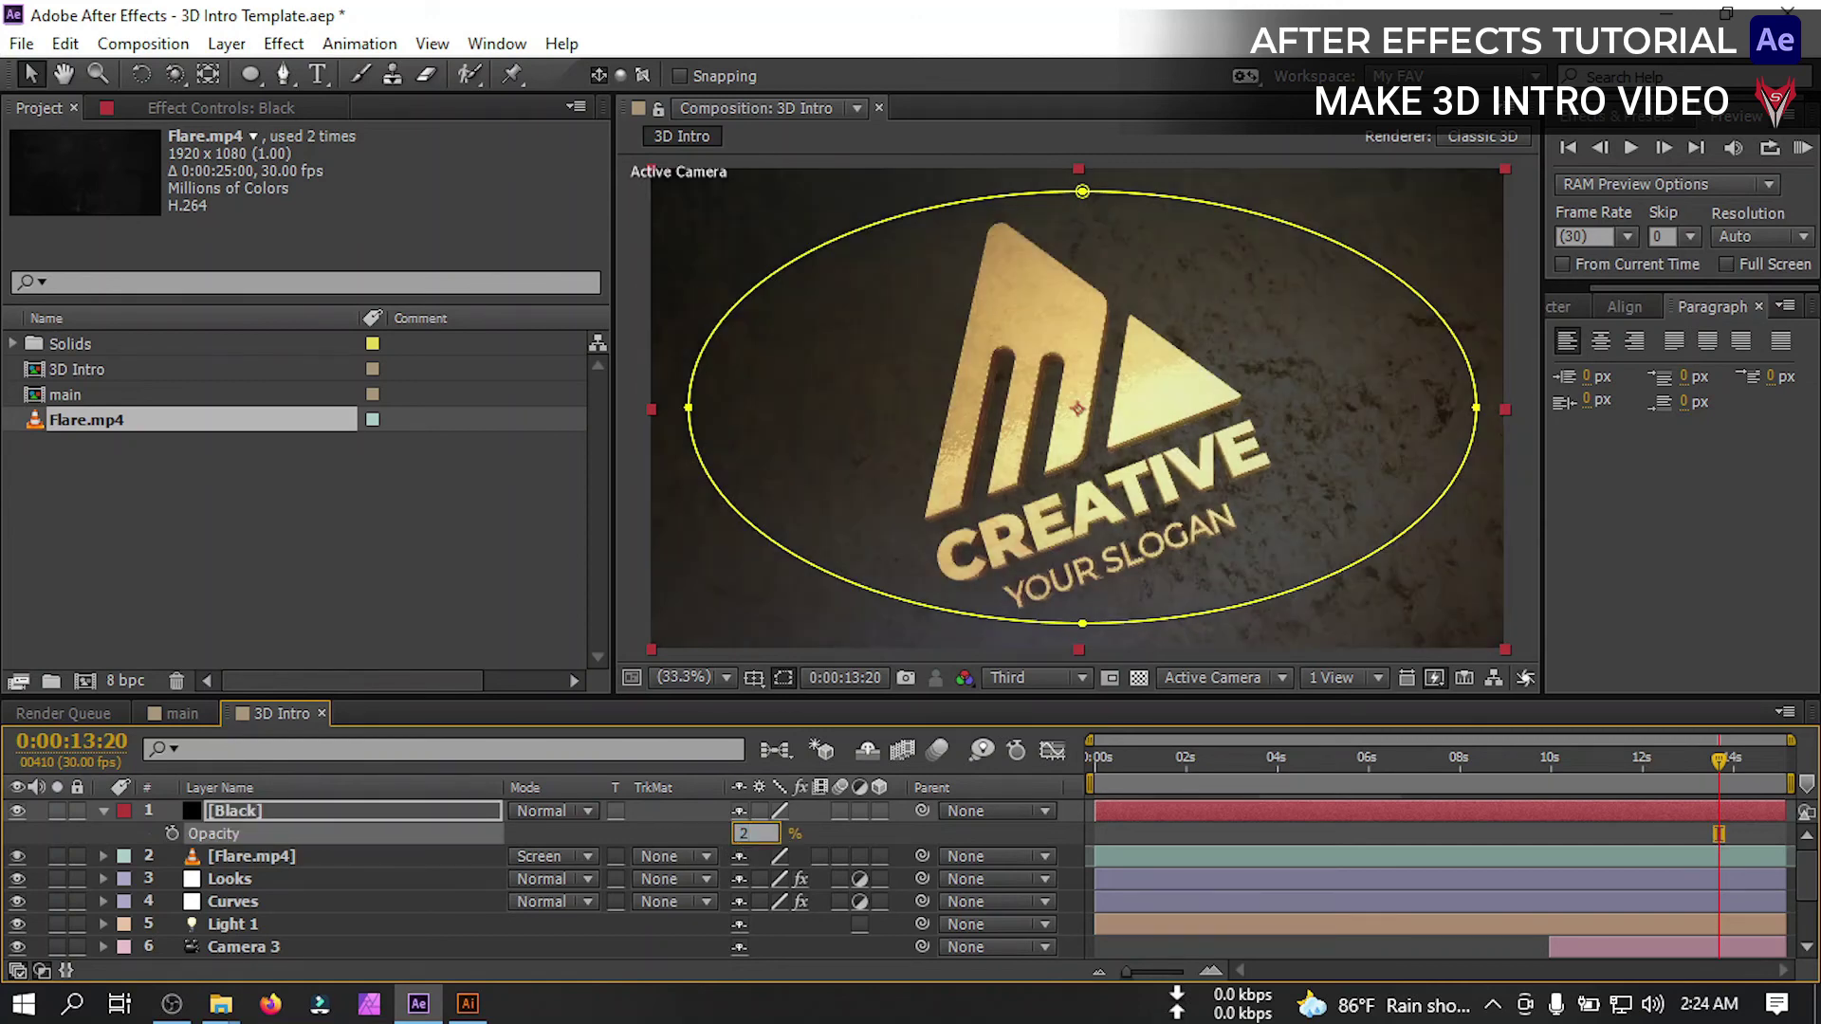
type("25")
key("Return")
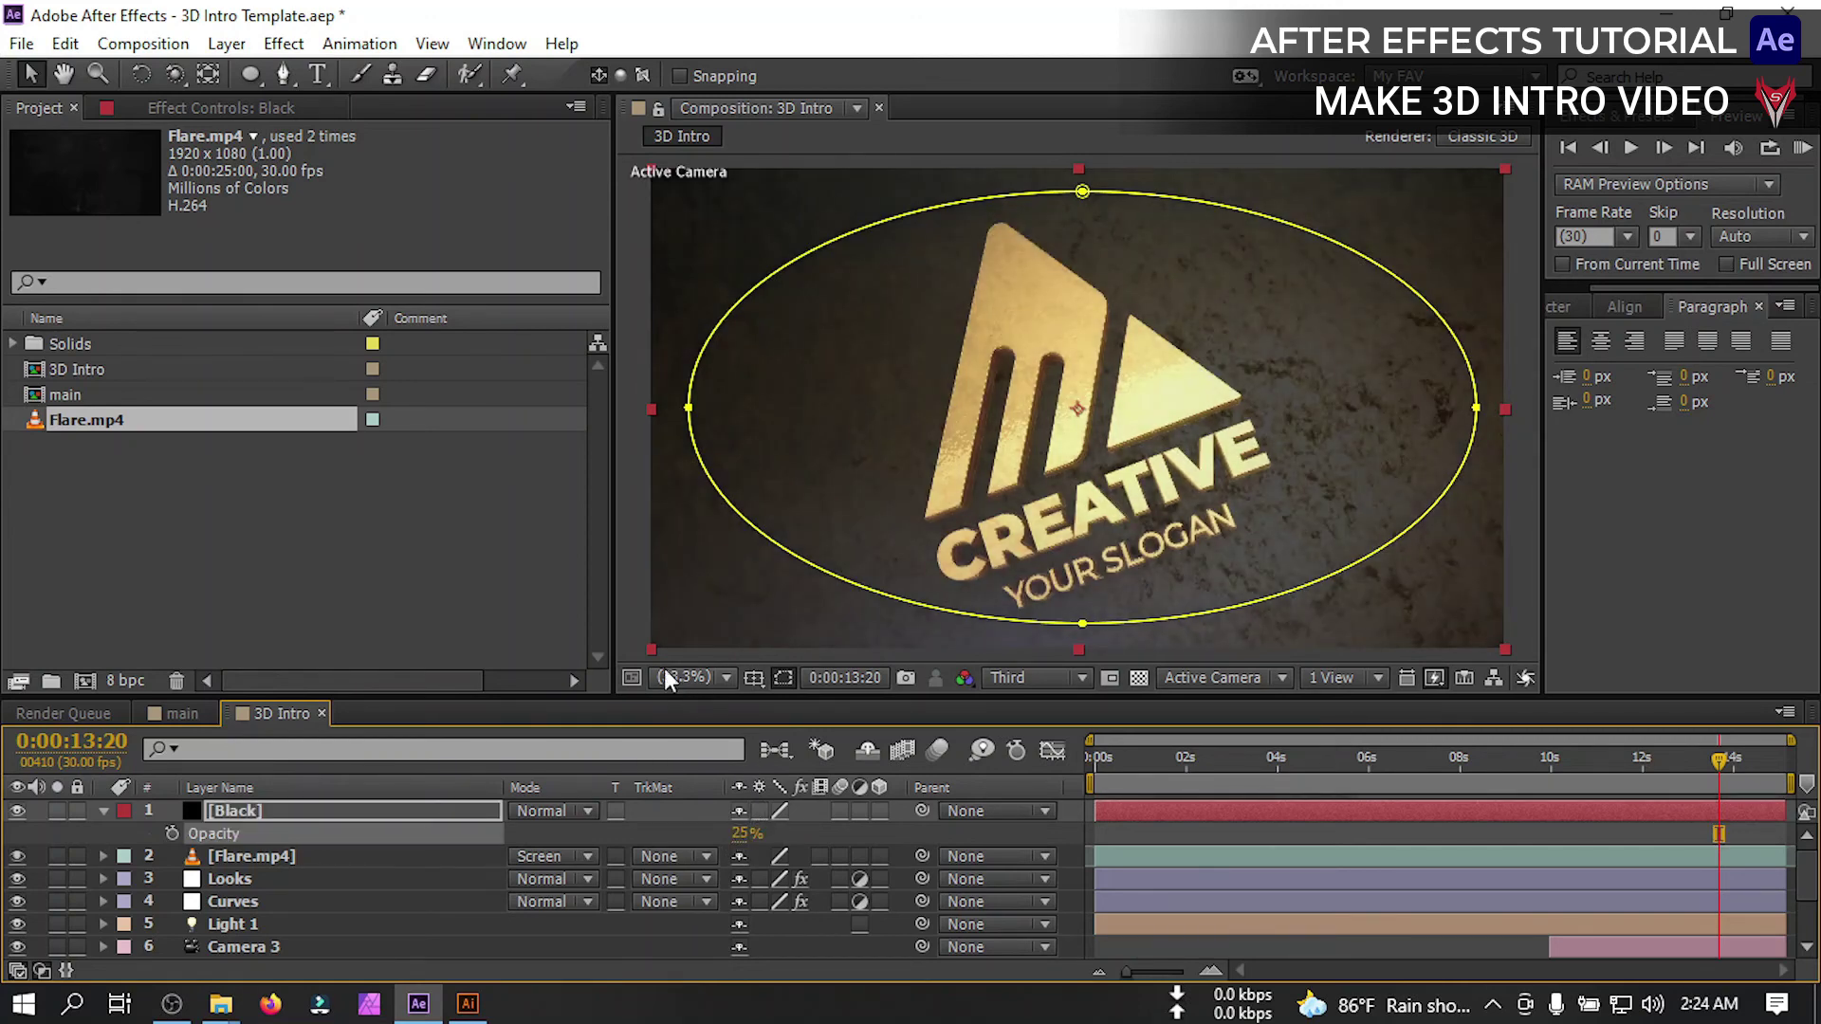
left_click(1117, 764)
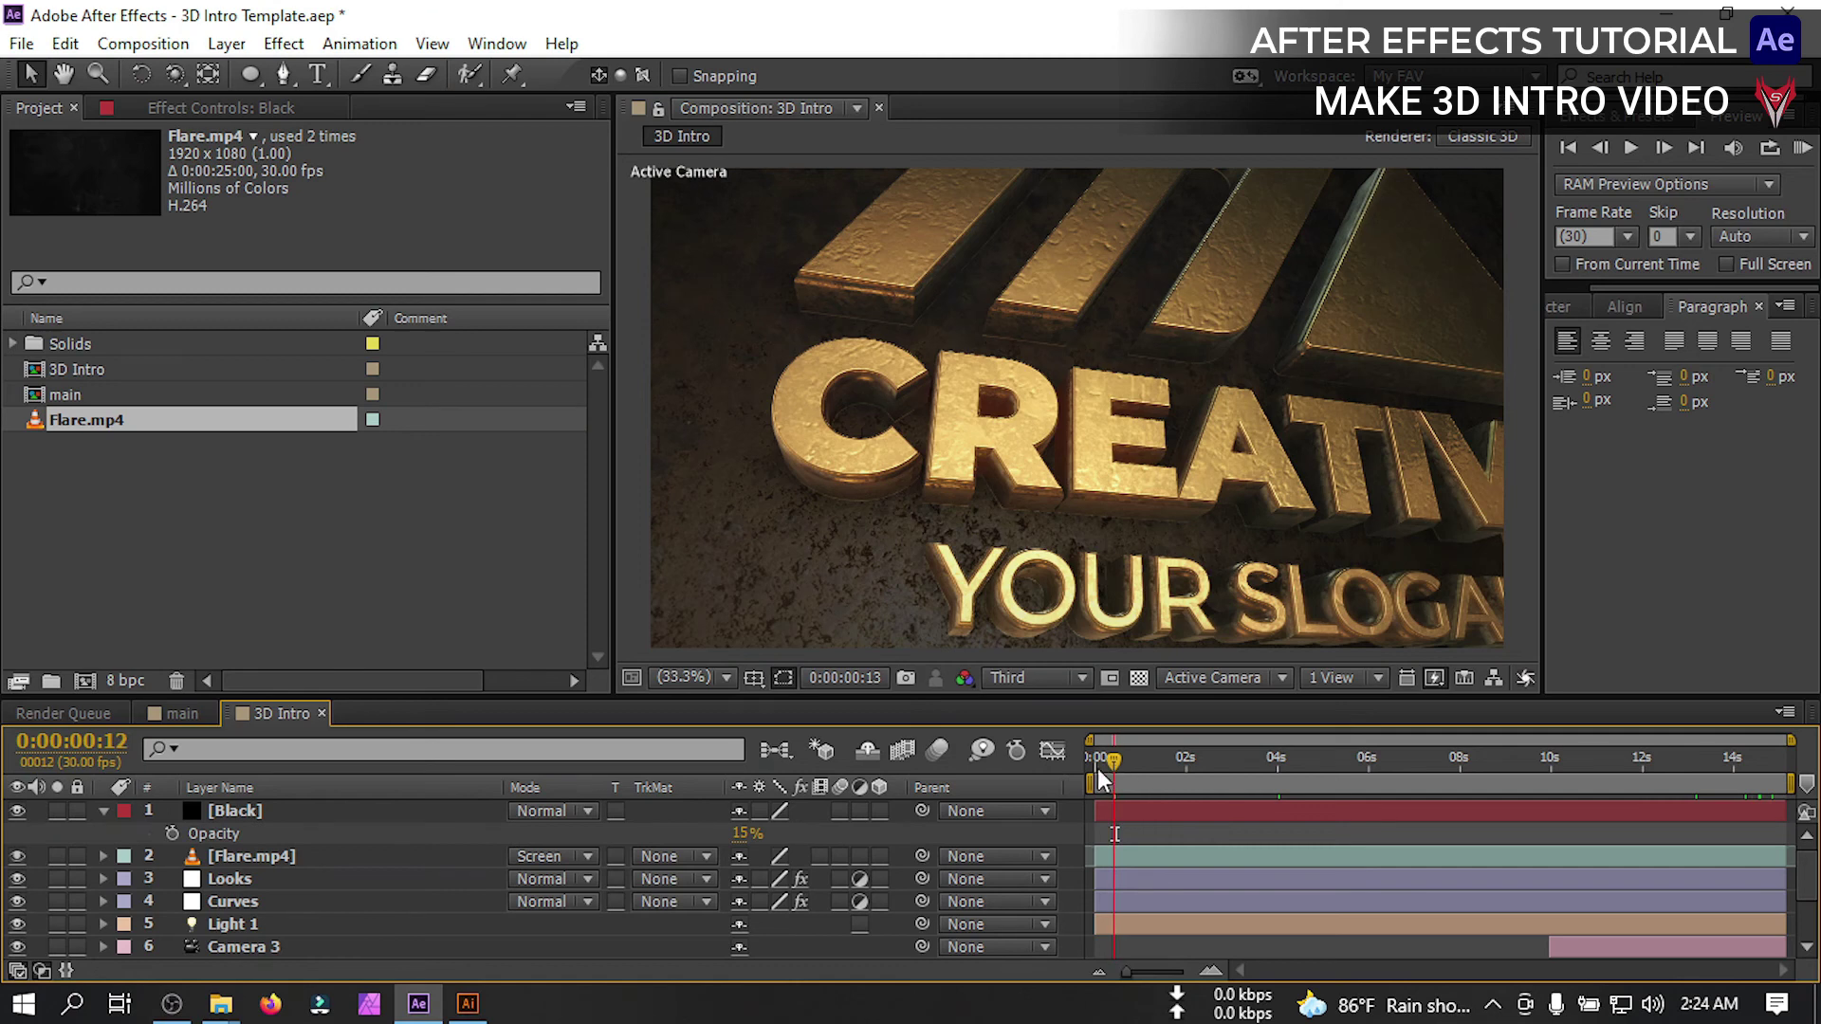
left_click(1098, 768)
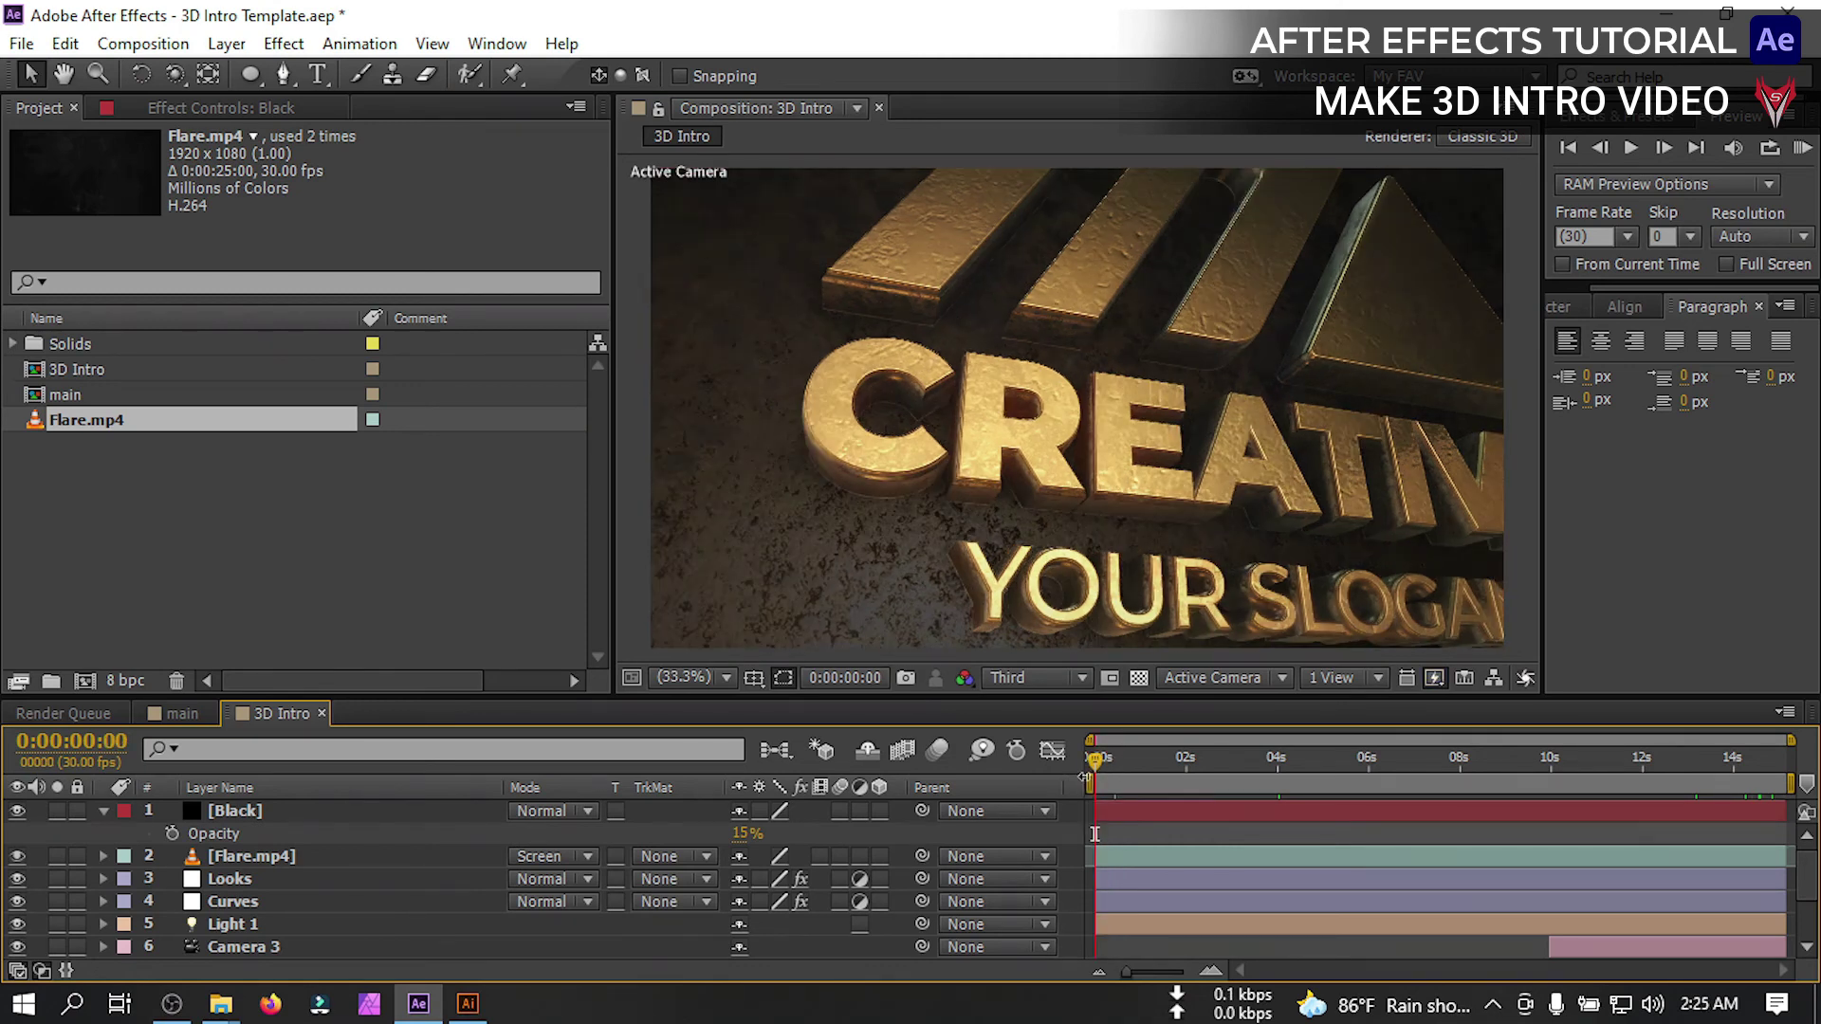
key("space")
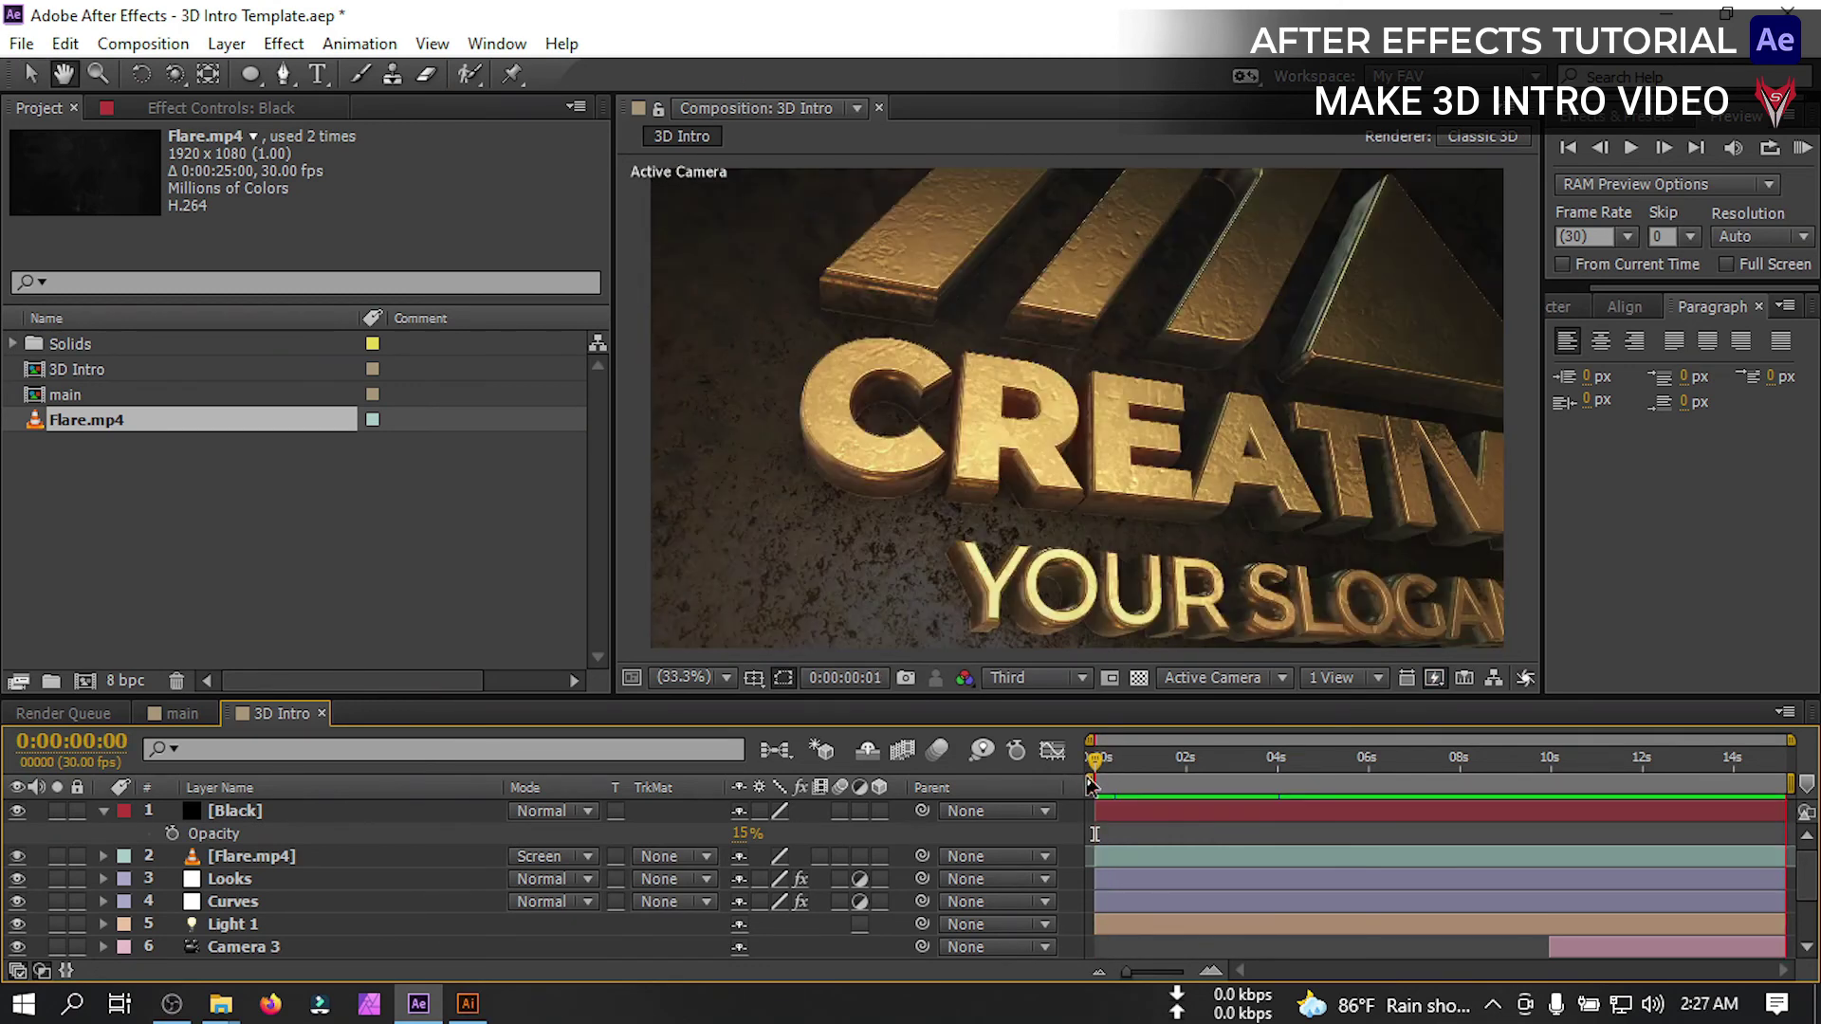